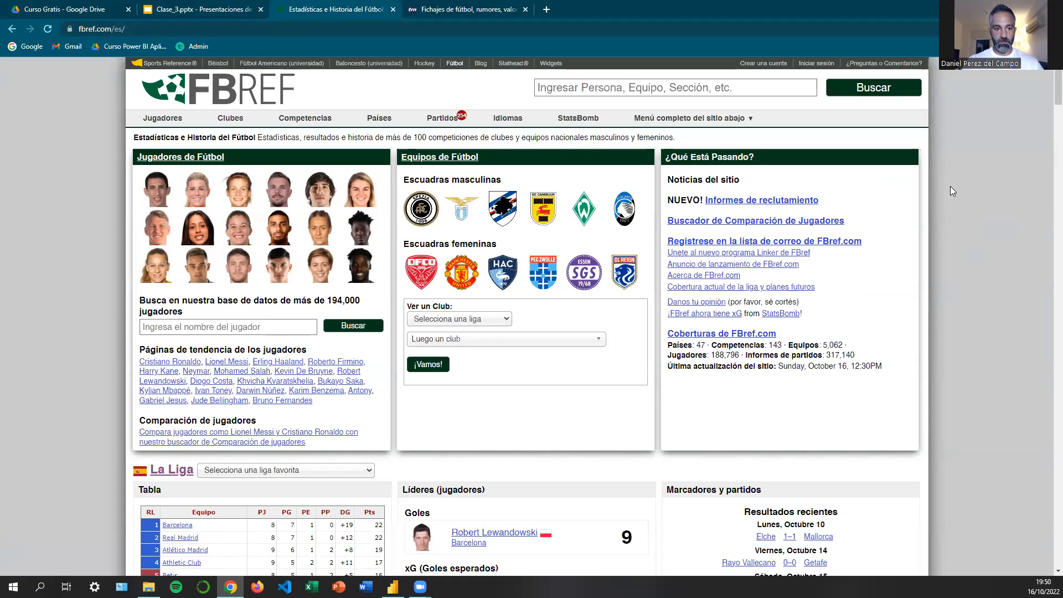
Open the Spanish La Liga competition page from the site's list of the five big European men's leagues.
mouse_move(309, 126)
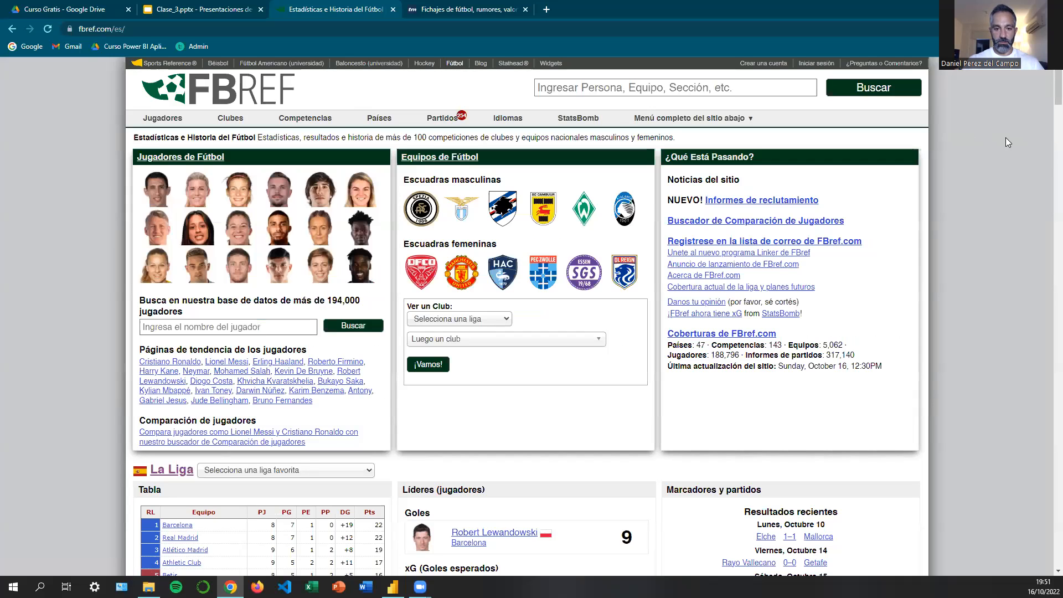
mouse_move(416, 121)
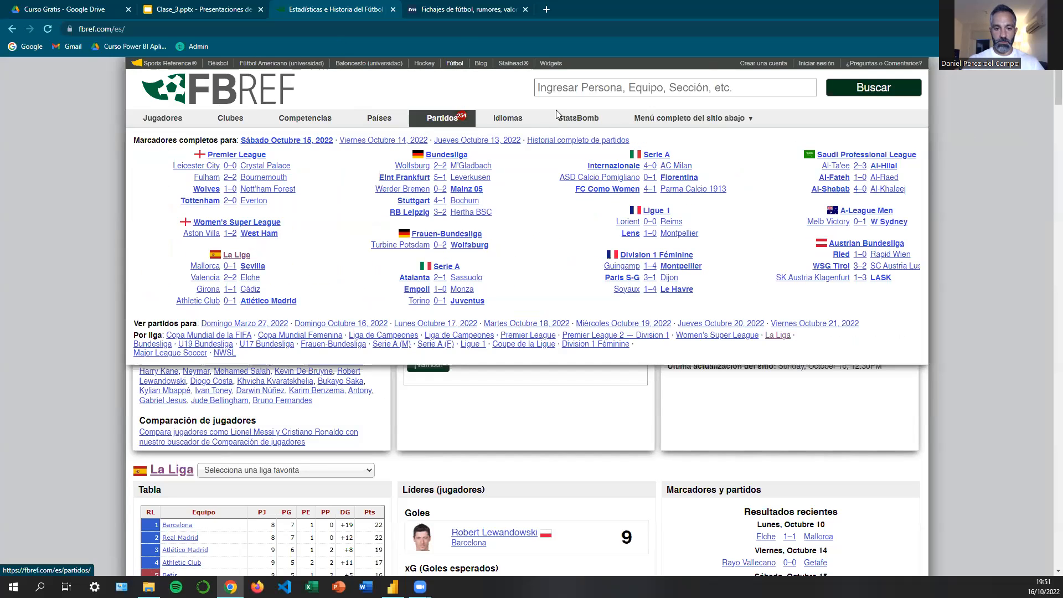
mouse_move(511, 124)
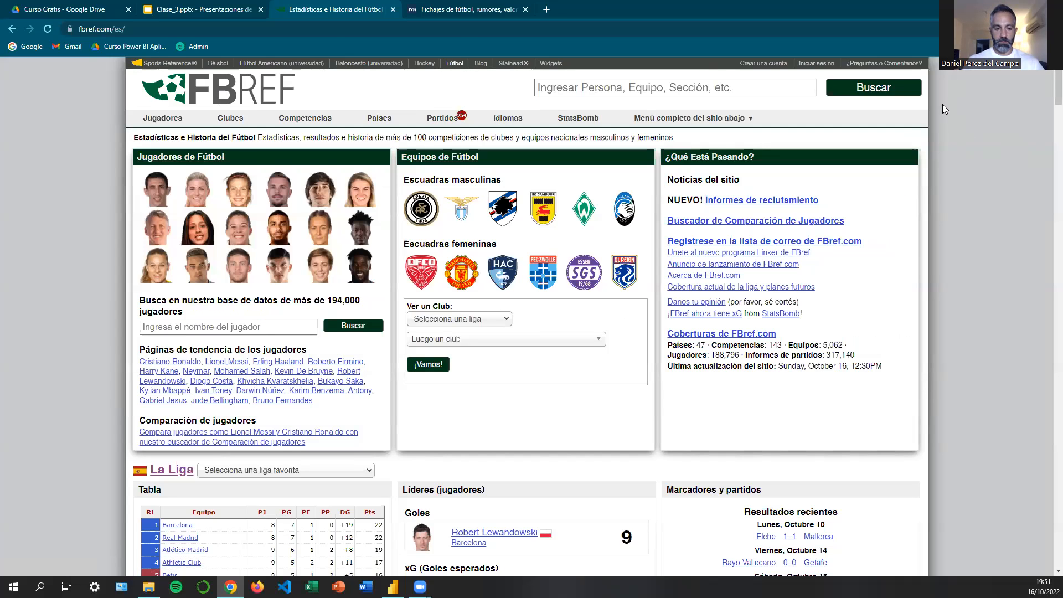
mouse_move(318, 115)
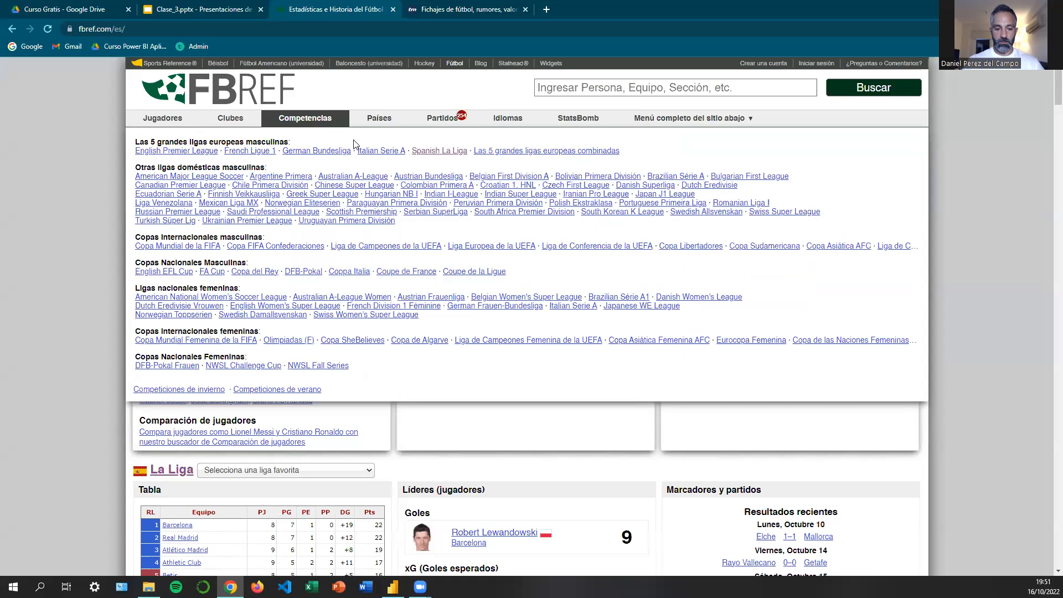
left_click(441, 151)
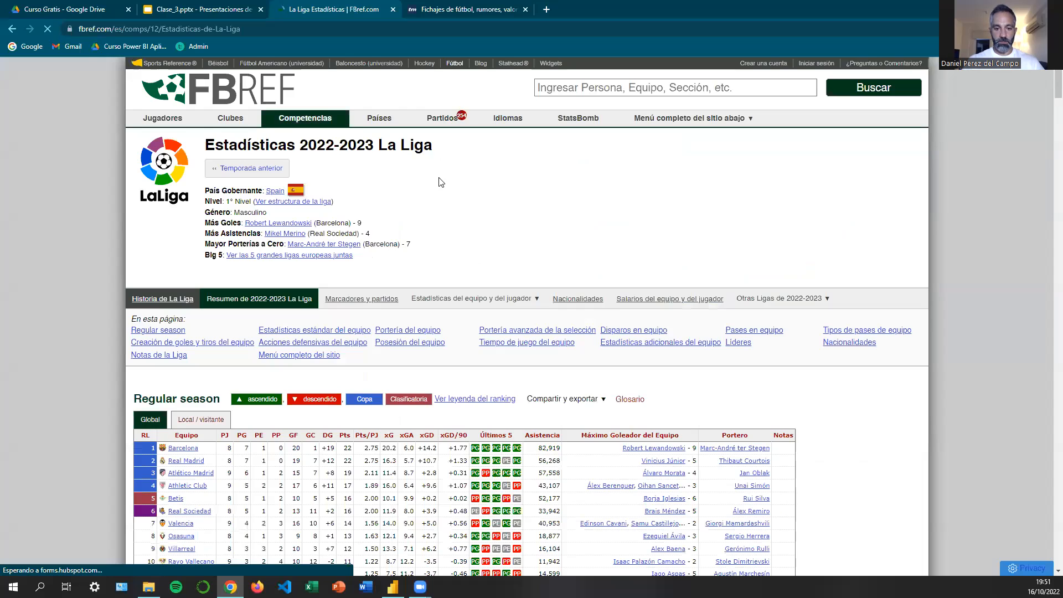
Put the Regular season table into modify-and-export mode and remove every column except Equipo.
scroll(495, 193, "down", 4)
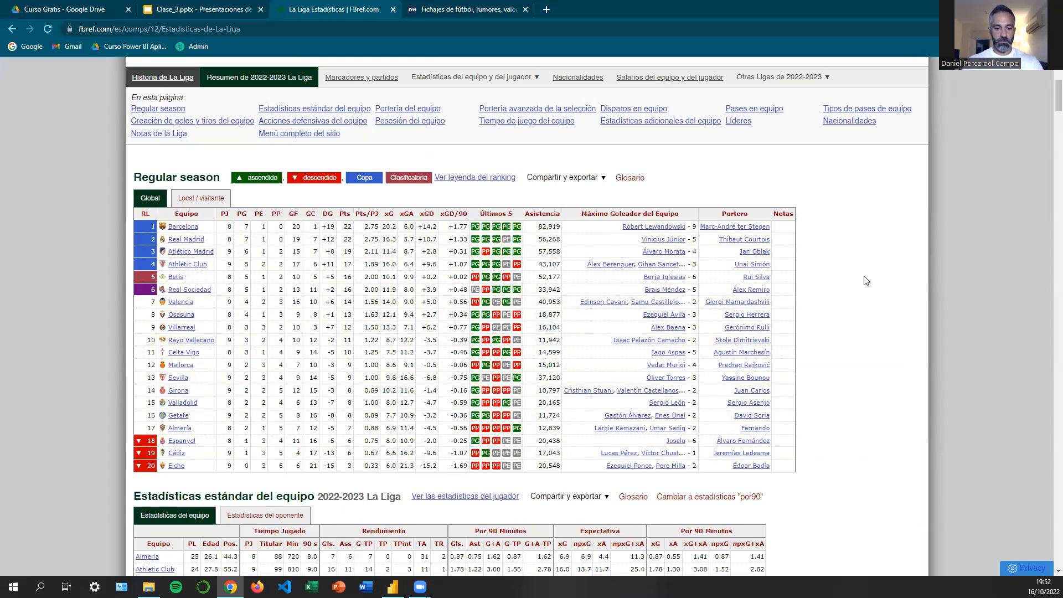
scroll(867, 281, "down", 6)
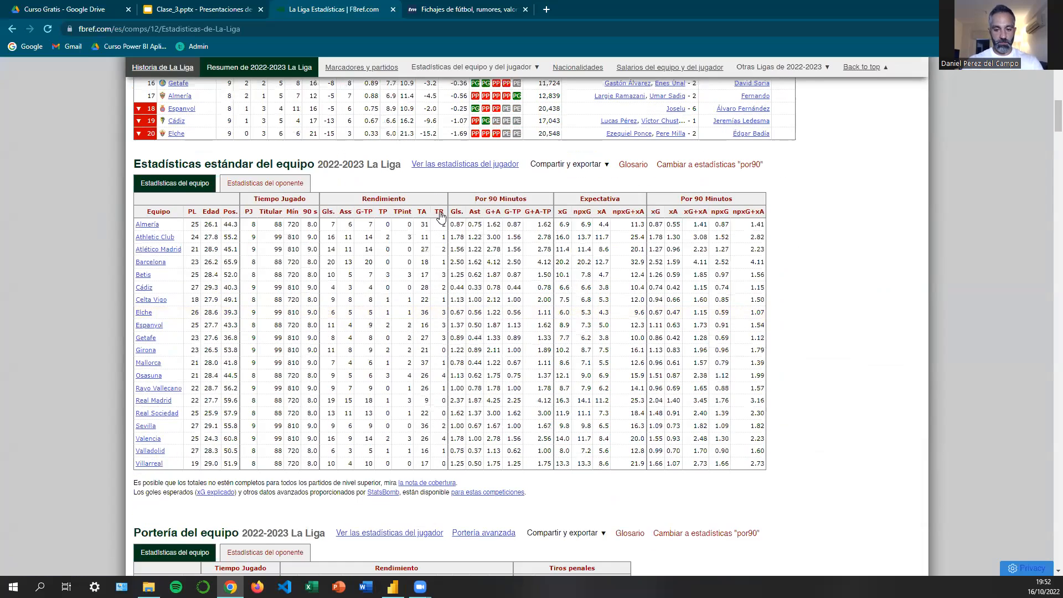
scroll(320, 328, "up", 6)
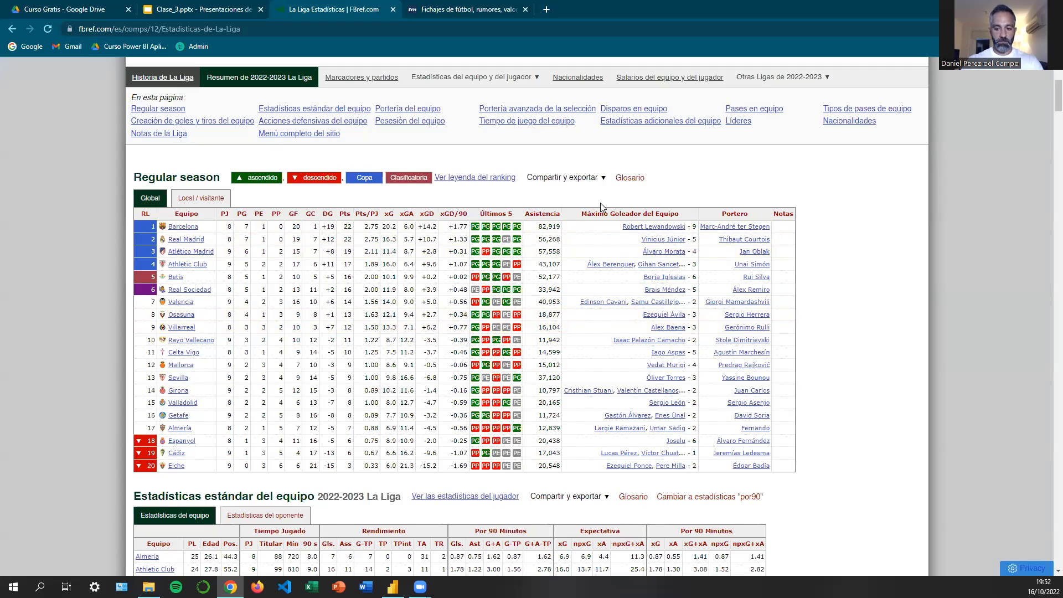
mouse_move(579, 180)
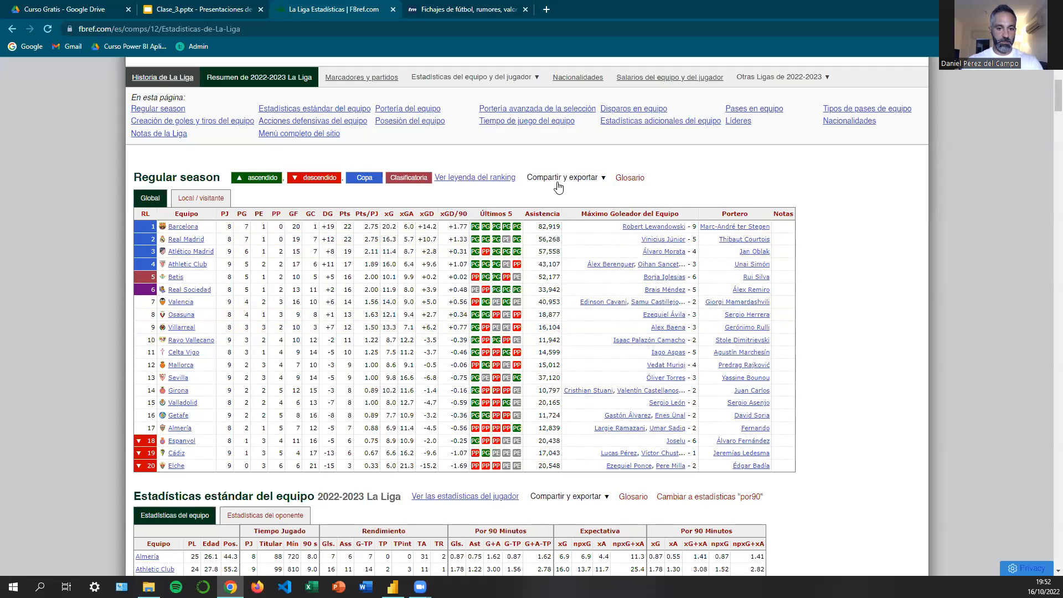
left_click(556, 195)
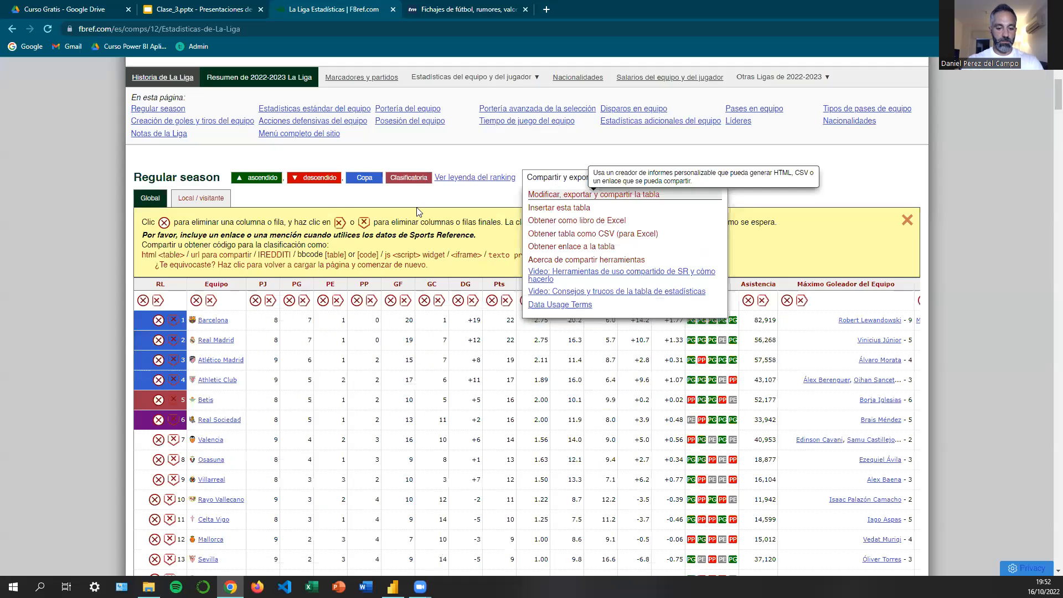
scroll(732, 254, "down", 2)
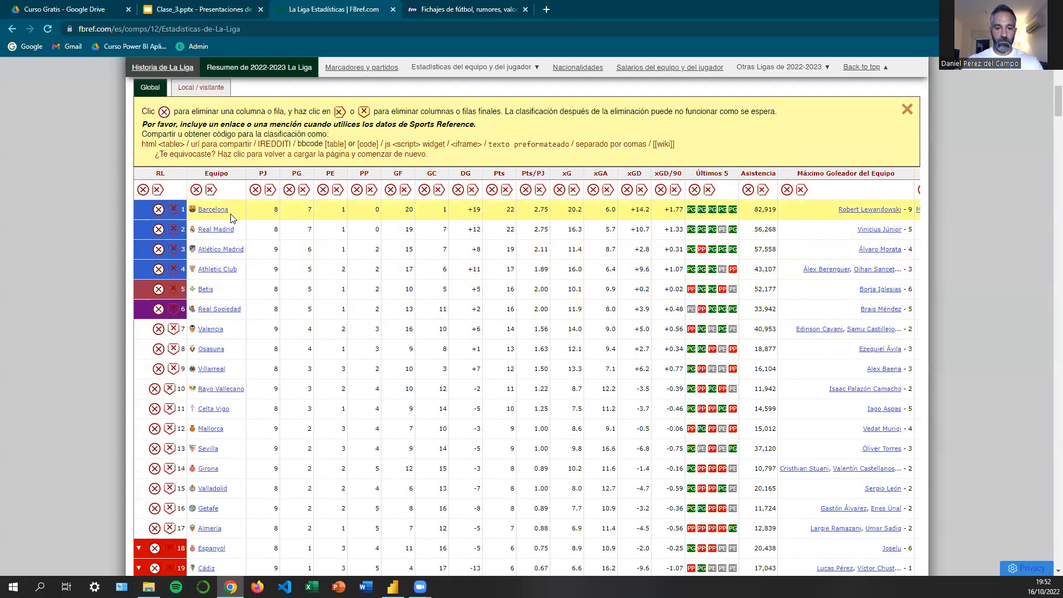
left_click(143, 190)
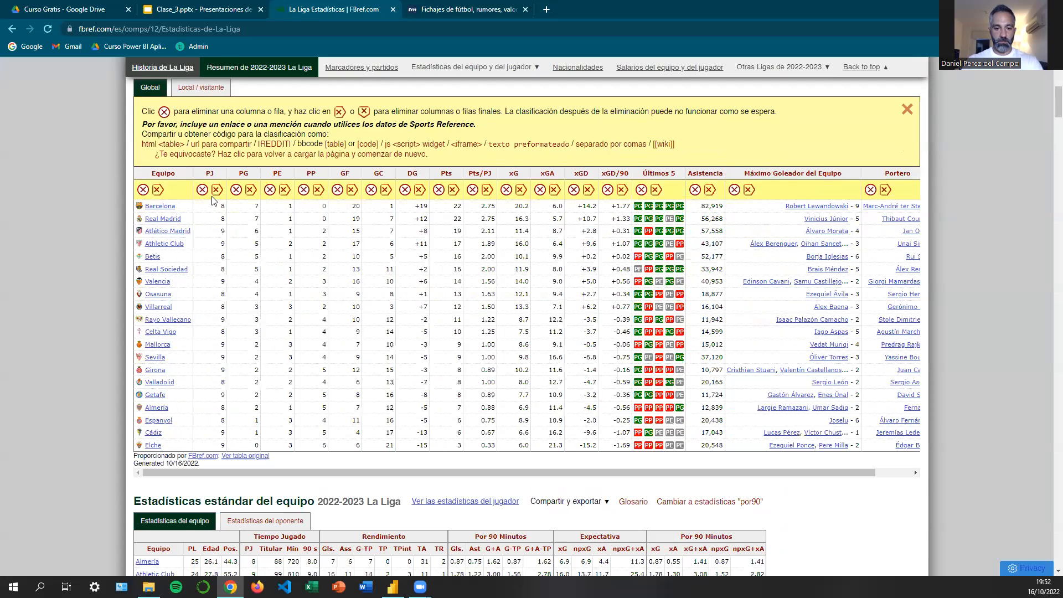
left_click(203, 189)
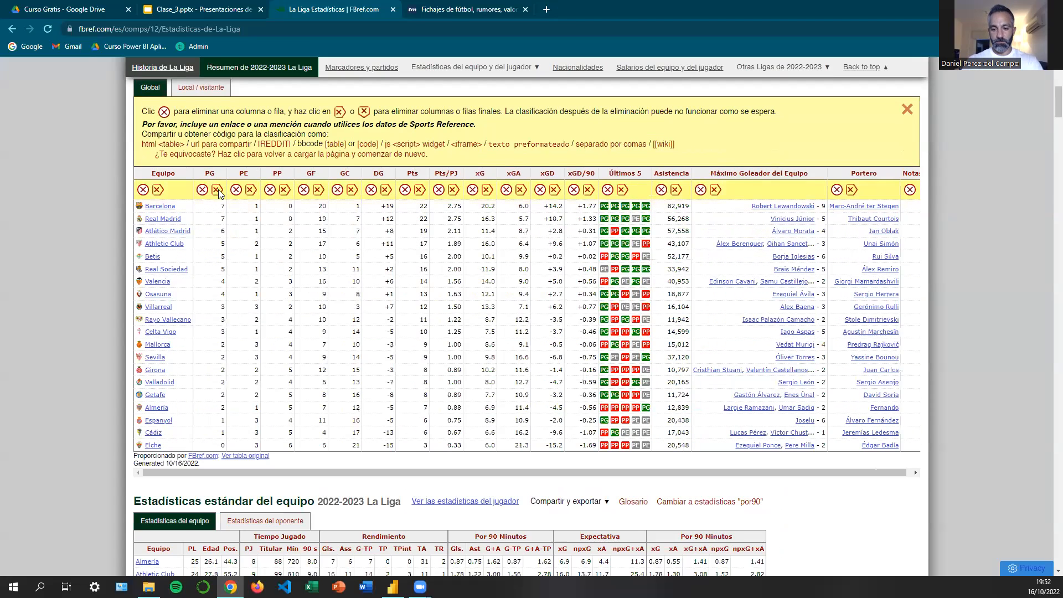
left_click(217, 190)
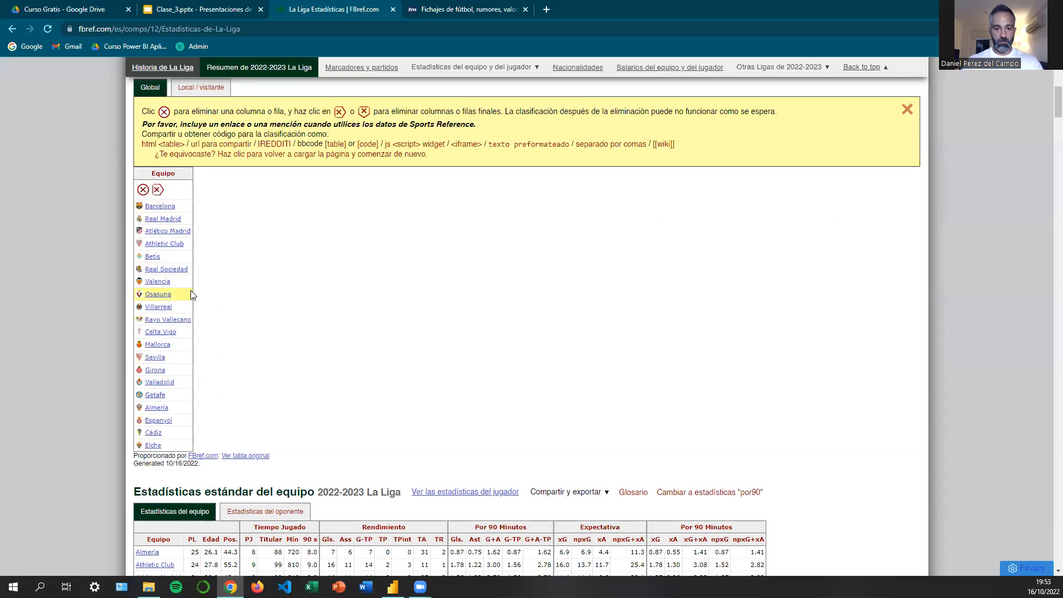
Convert the reduced Regular season table to CSV text for Excel.
scroll(192, 295, "up", 2)
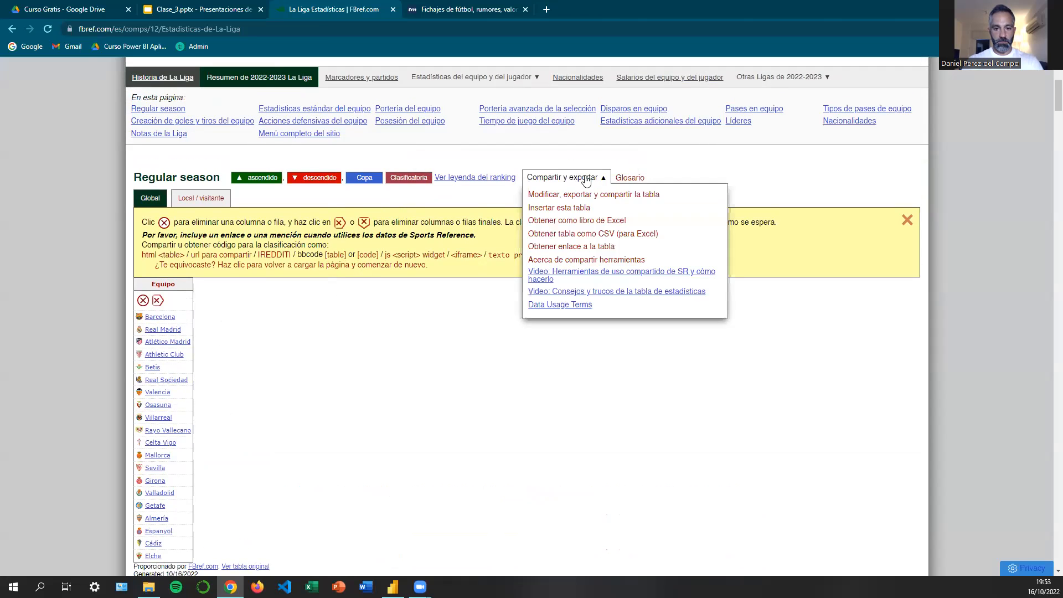
left_click(598, 235)
scroll(463, 273, "down", 1)
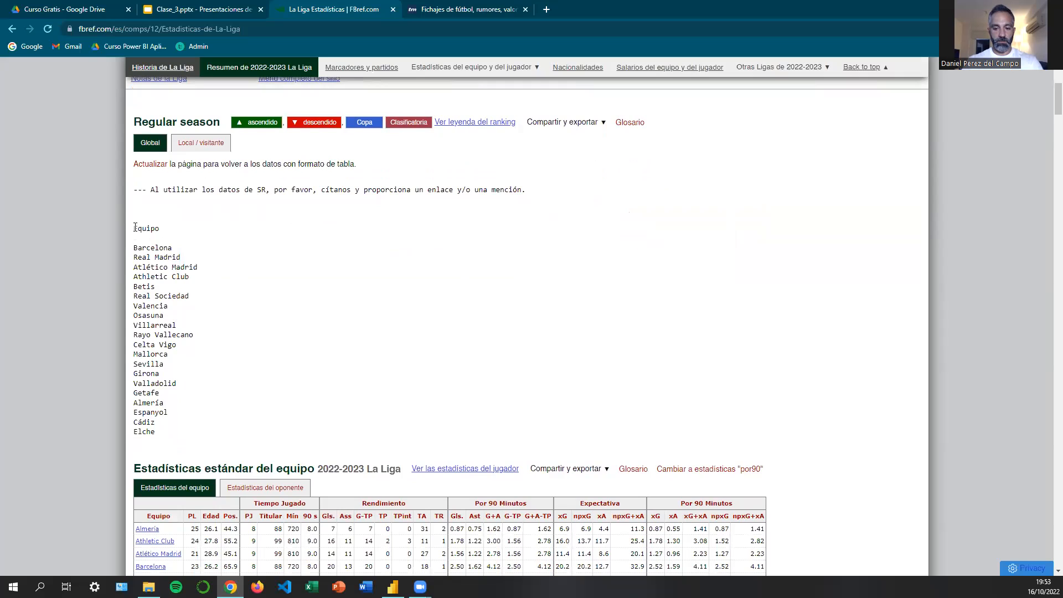
Copy the CSV text from the Equipo header through the last team, Elche.
left_click_drag(135, 227, 161, 231)
left_click_drag(173, 253, 174, 442)
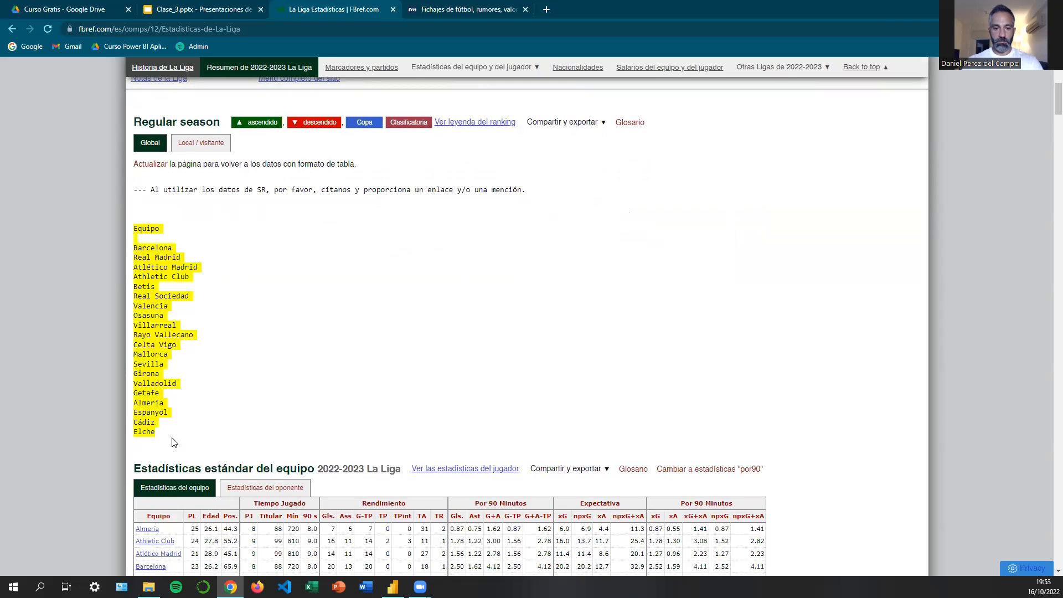
right_click(145, 345)
left_click(165, 354)
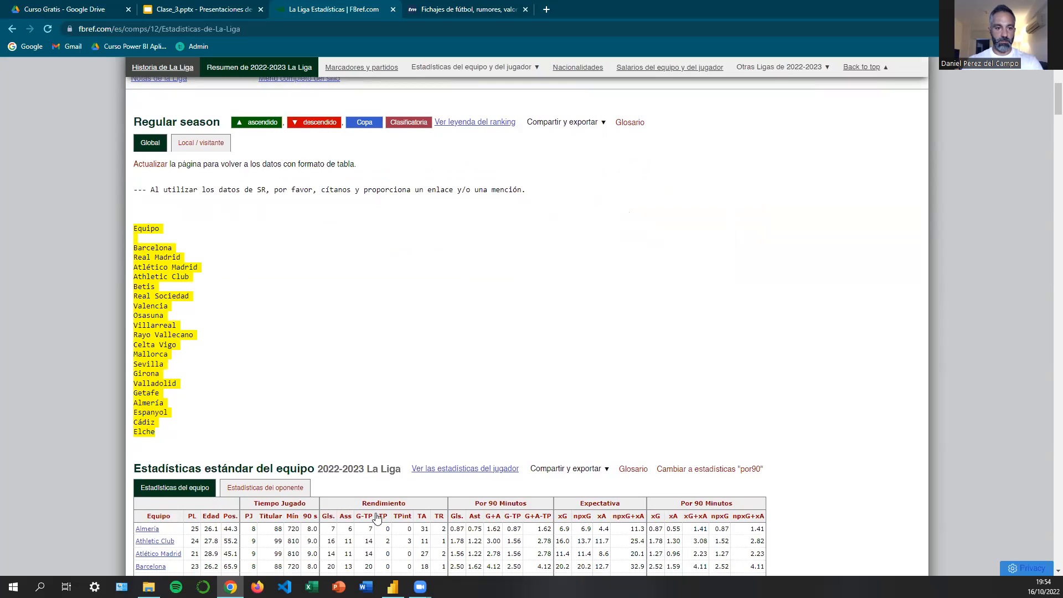
Switch to Excel, create a blank workbook and paste the copied team list starting at cell A1.
left_click(311, 587)
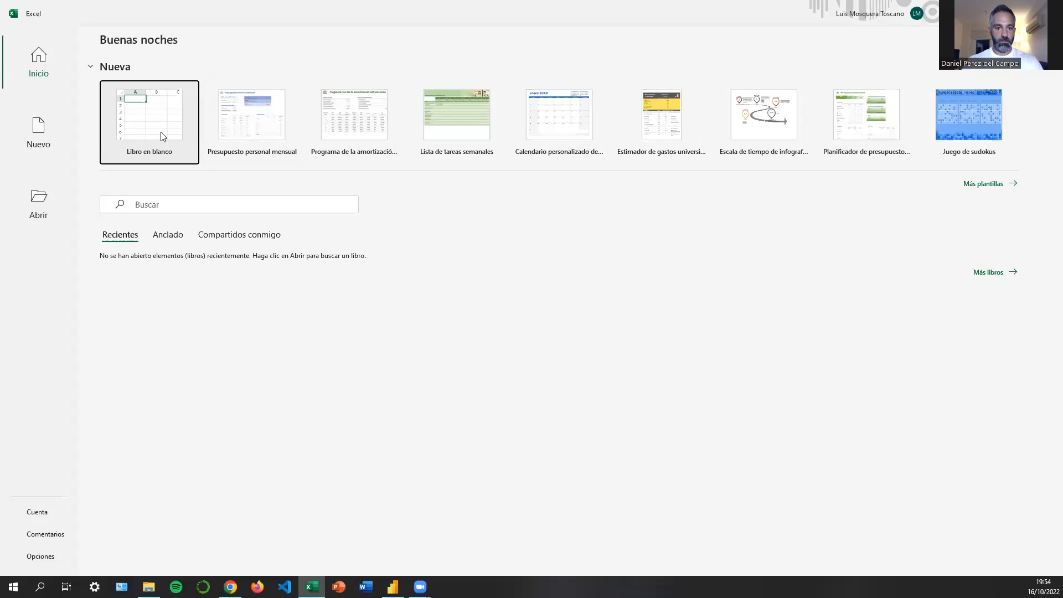
left_click(160, 135)
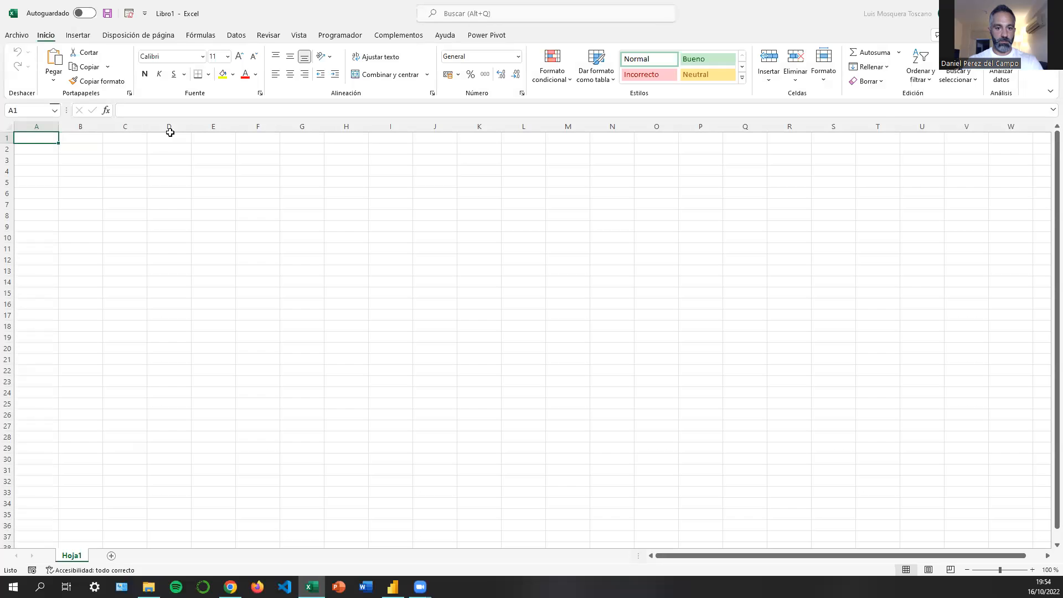
left_click(54, 60)
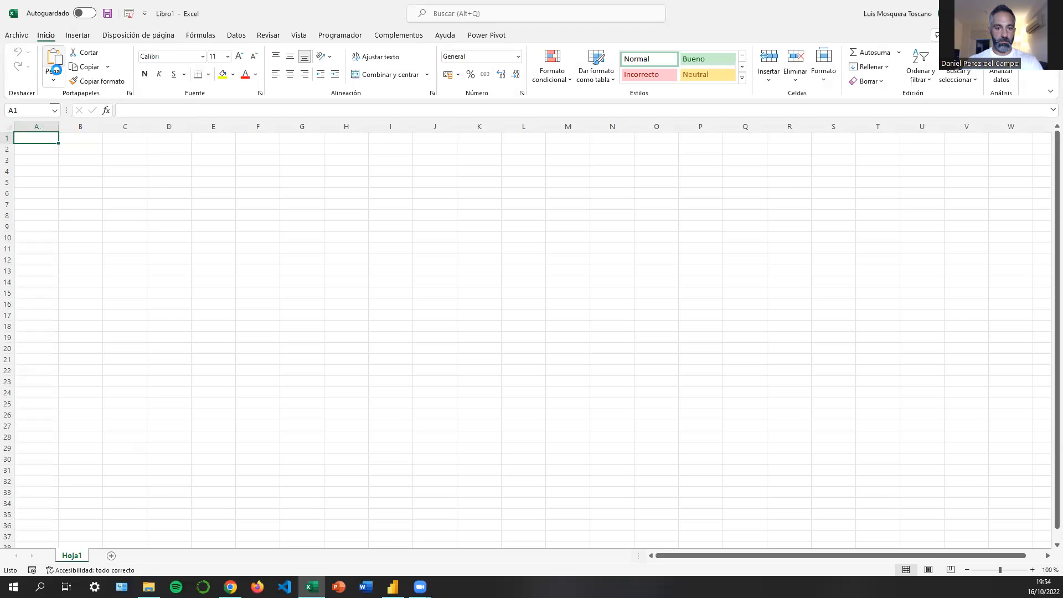
left_click(110, 171)
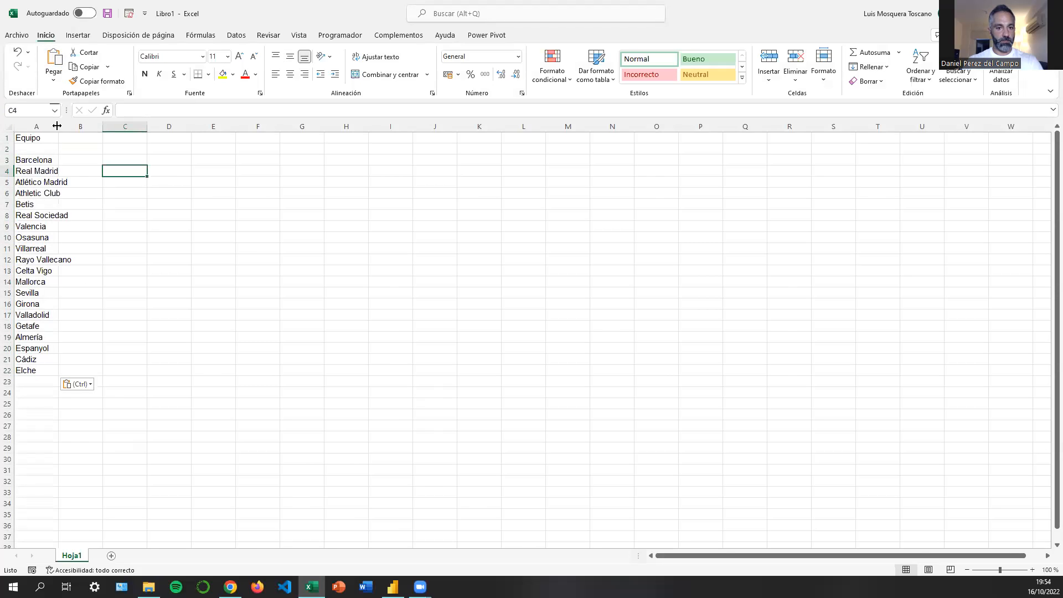
Widen column A to fit the team names and delete the empty row 2 below the Equipo header.
left_click_drag(58, 126, 80, 127)
left_click(30, 137)
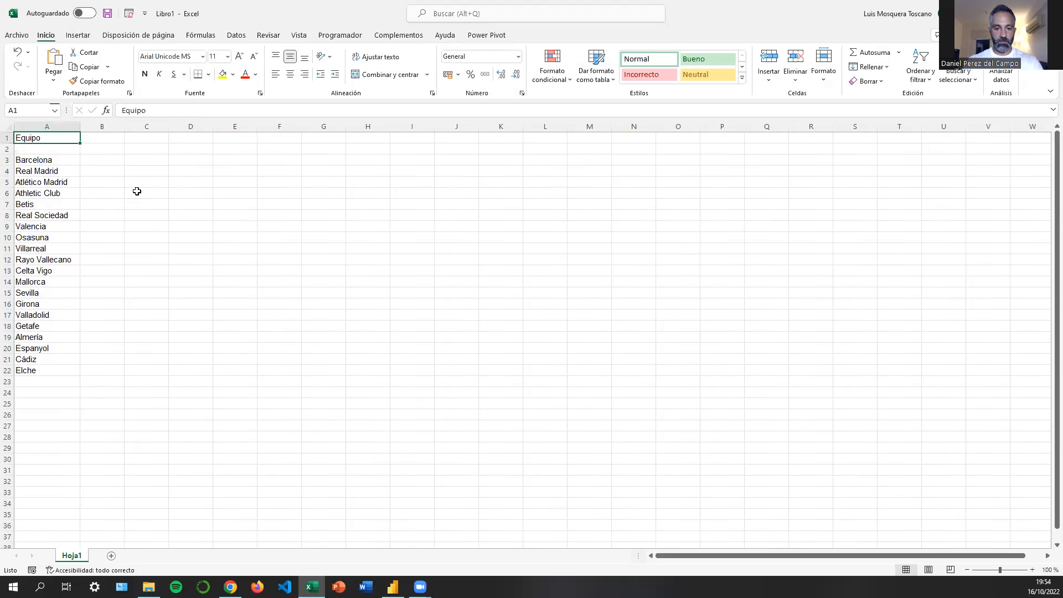
left_click_drag(34, 161, 45, 375)
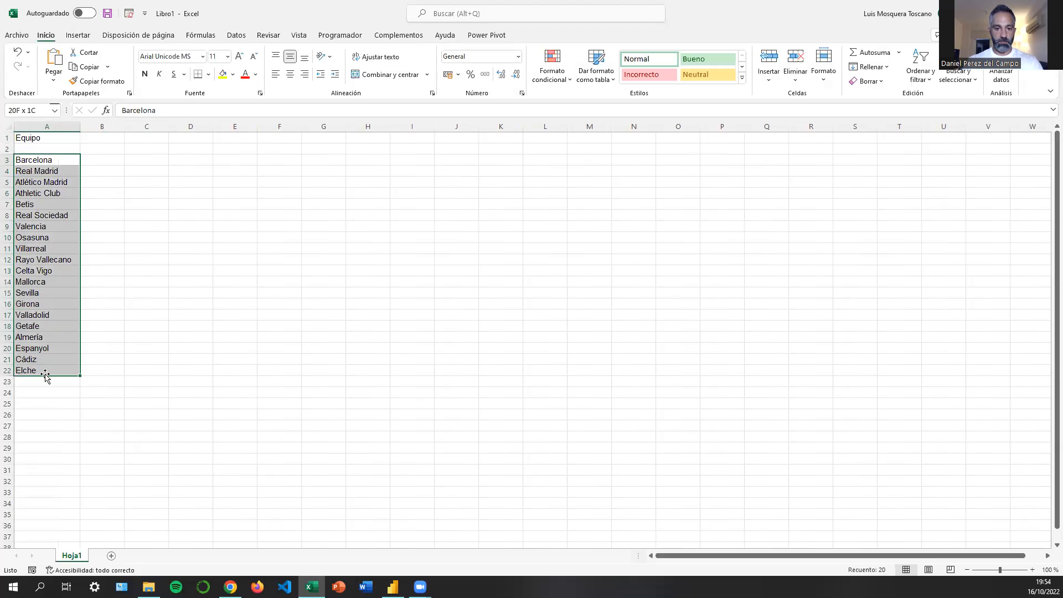
left_click(84, 238)
left_click(8, 148)
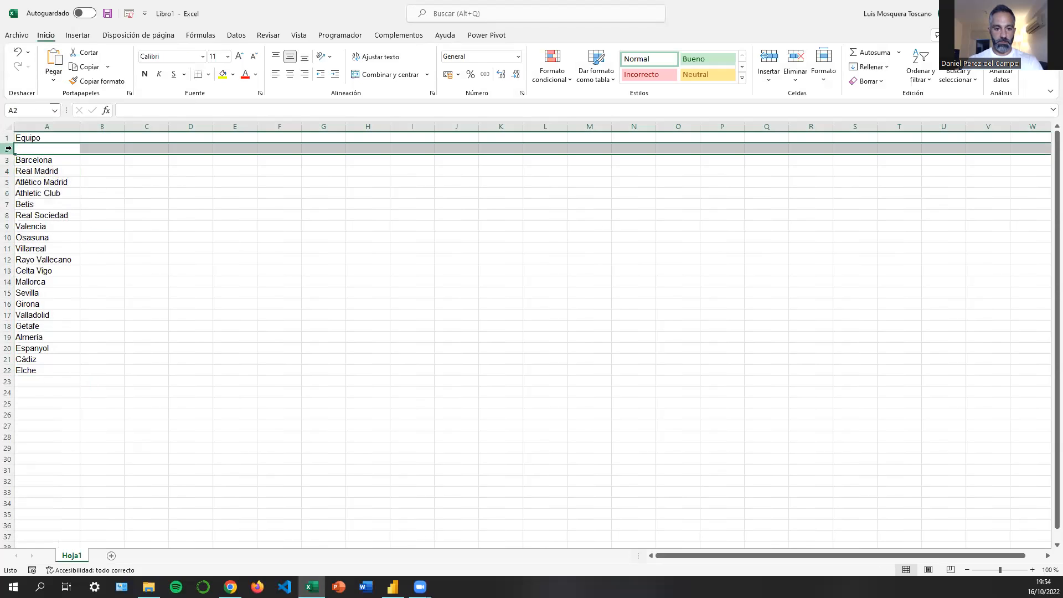
right_click(7, 148)
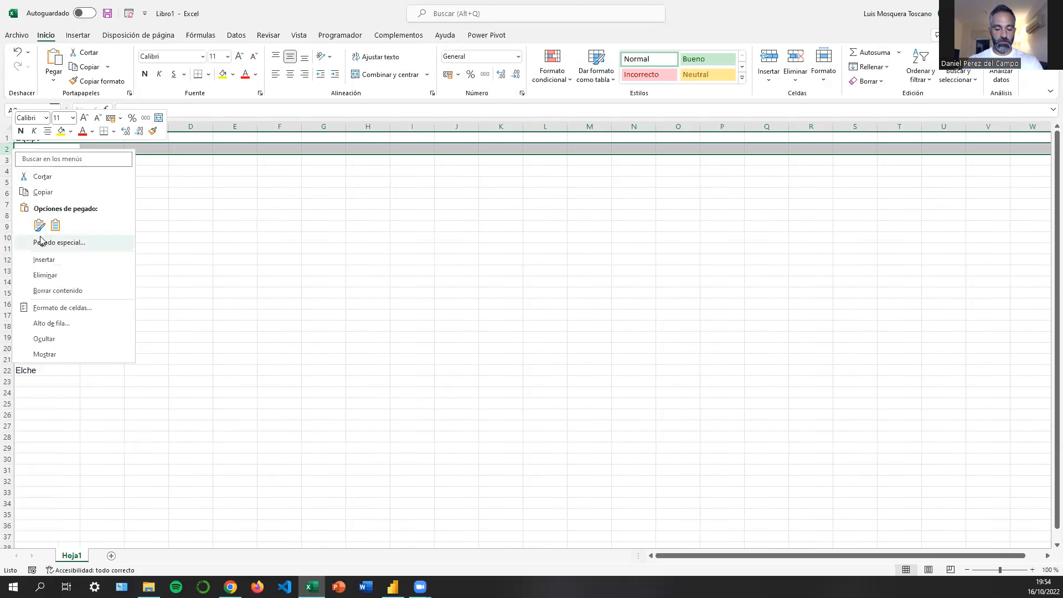
left_click(56, 277)
left_click(299, 242)
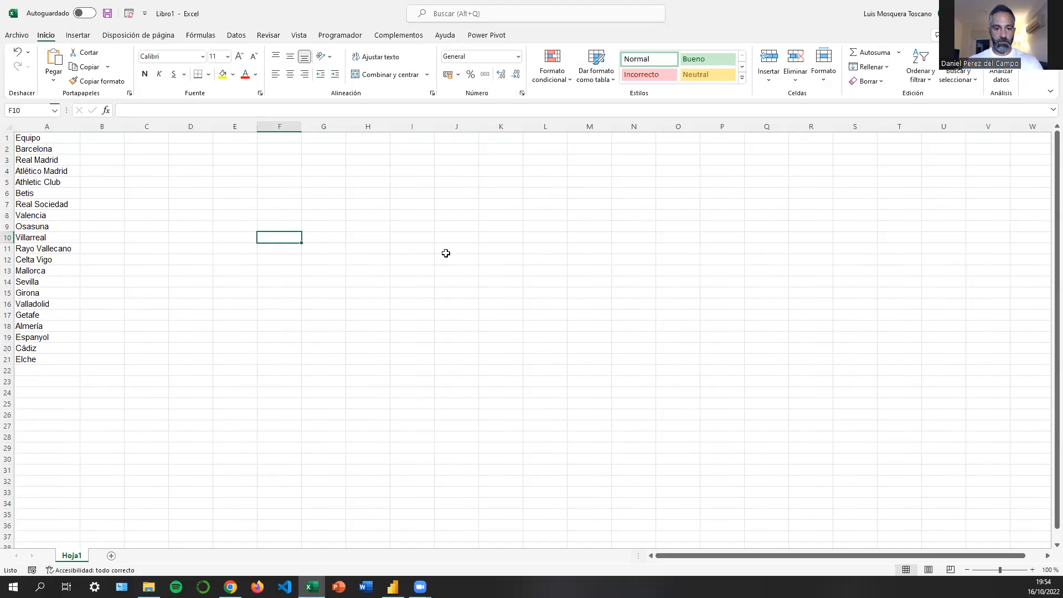
Enter the header Escudos in cell B1 and widen column B.
left_click(109, 138)
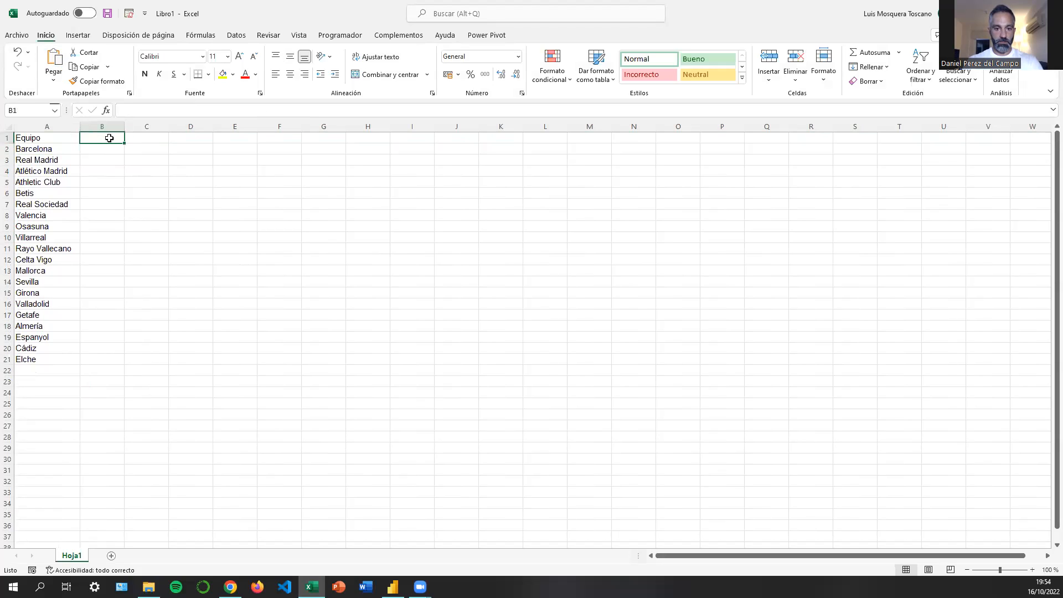
type("Escudos")
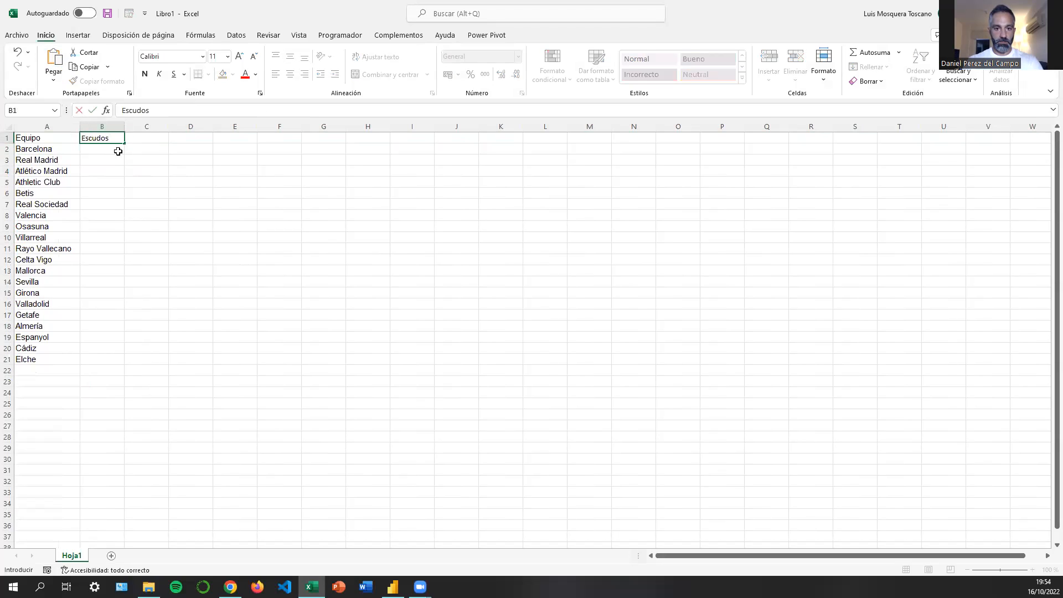
key("Return")
left_click_drag(124, 126, 154, 126)
left_click(182, 137)
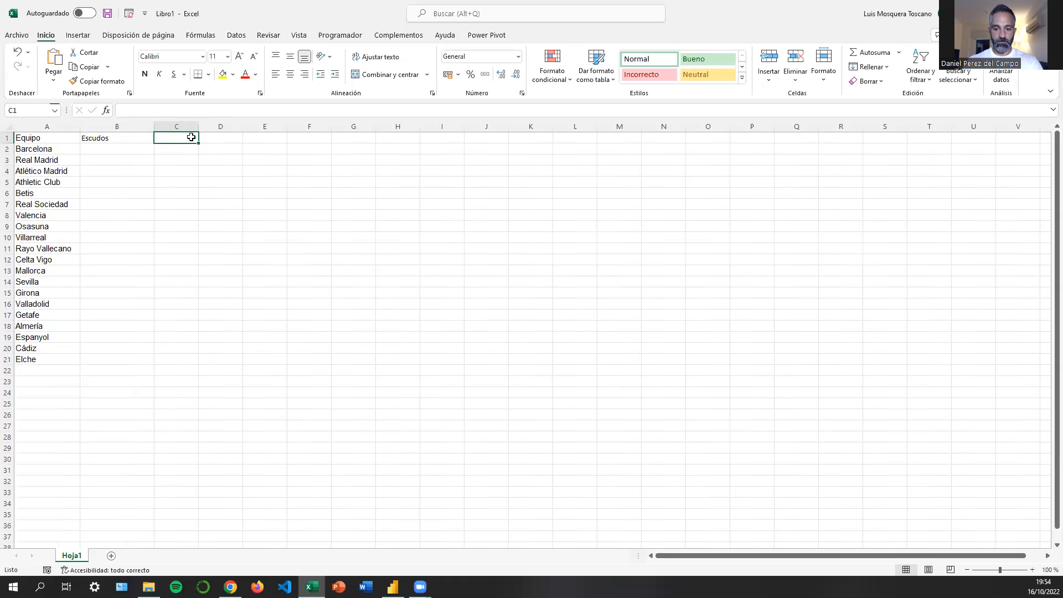
left_click(204, 137)
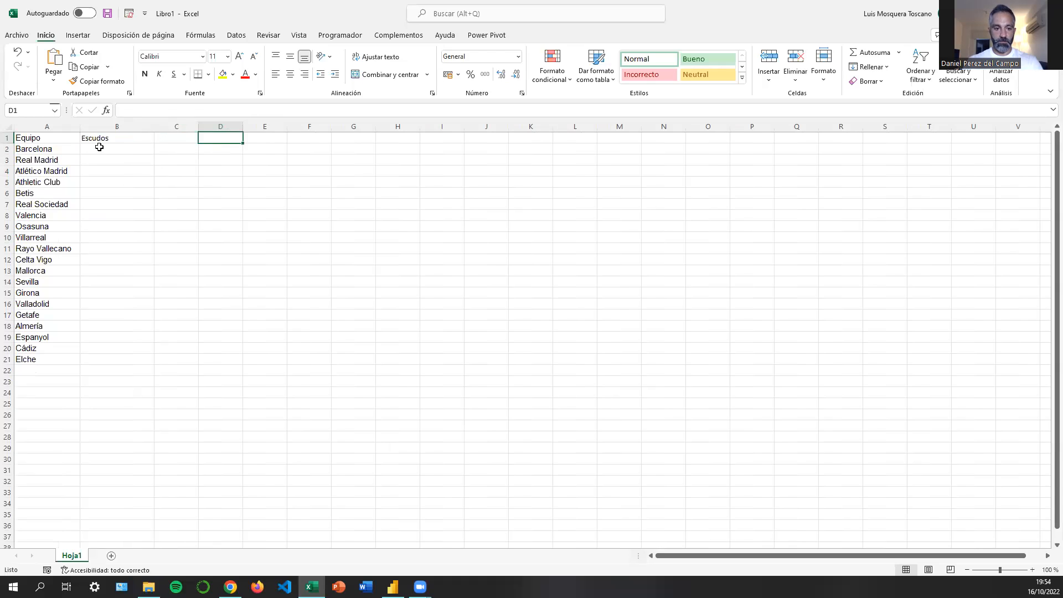
left_click_drag(63, 139, 62, 357)
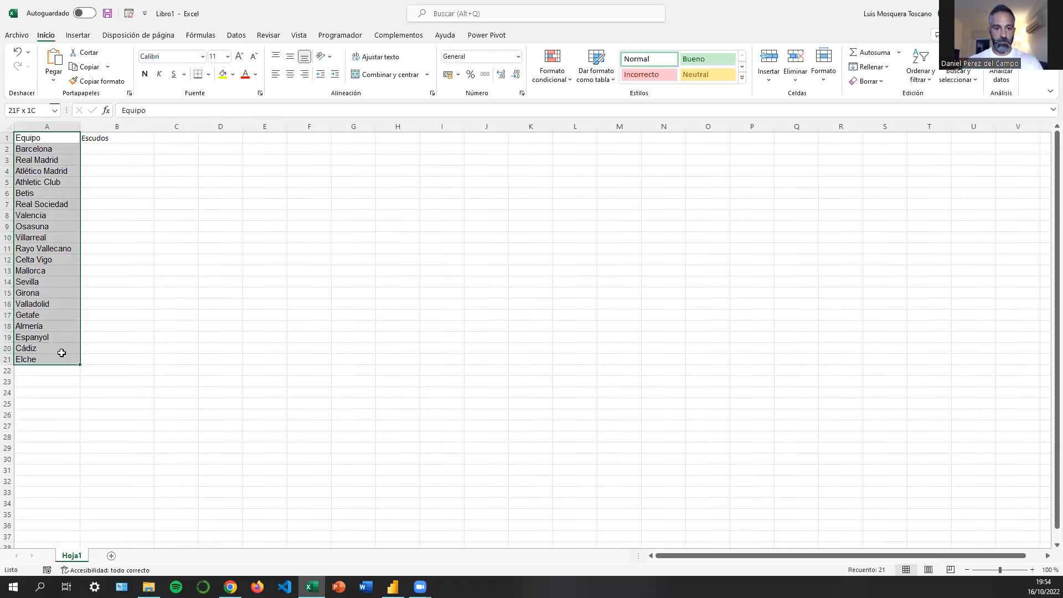
left_click(132, 139, "ctrl")
left_click_drag(132, 139, 133, 359)
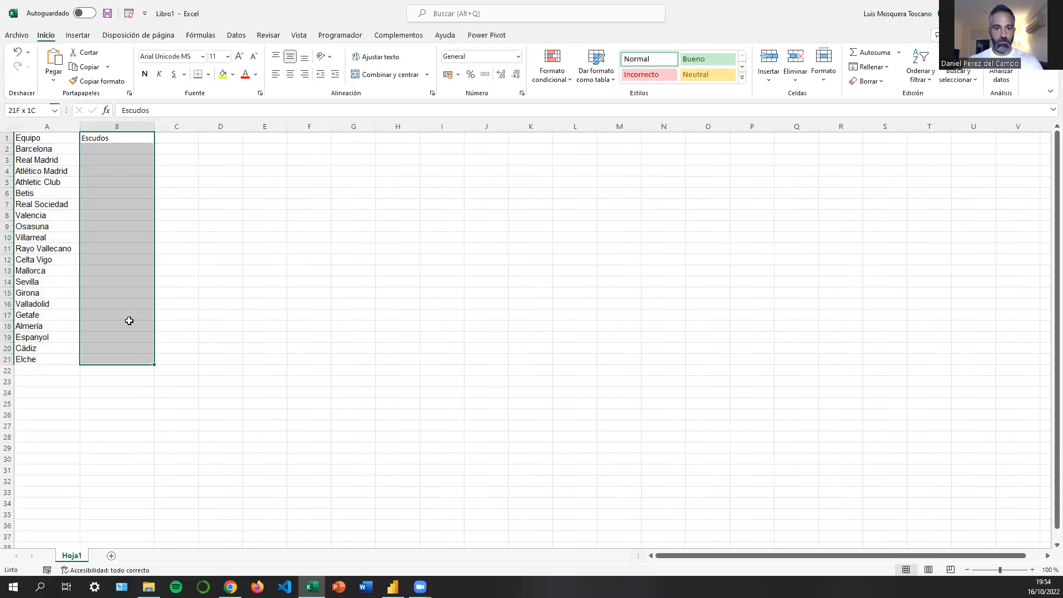
Select cell B2 under the Escudos header and switch back to the La Liga statistics page in Chrome.
left_click(121, 150)
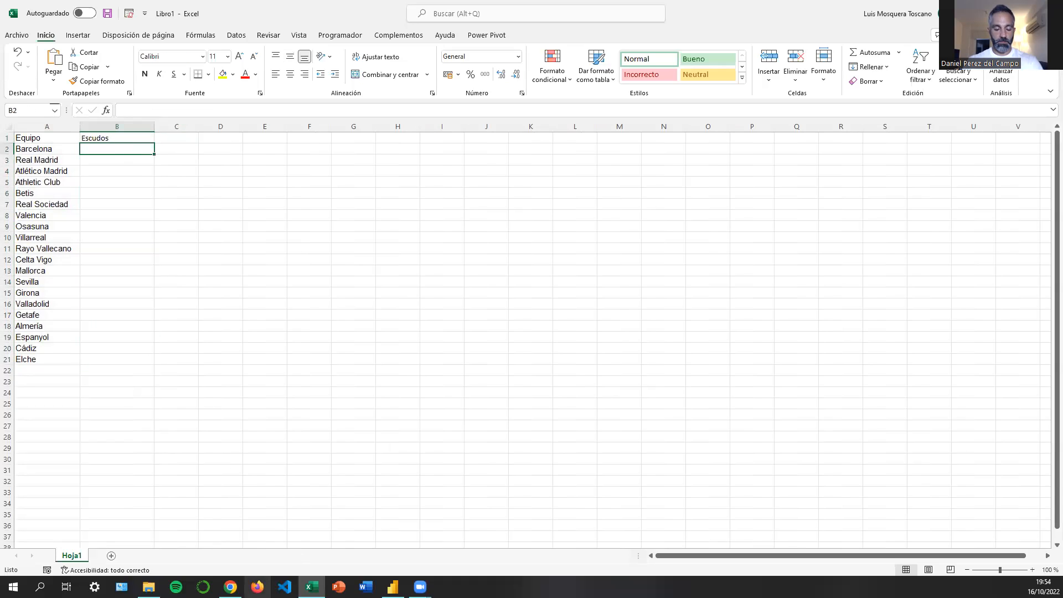
mouse_move(231, 587)
left_click(230, 534)
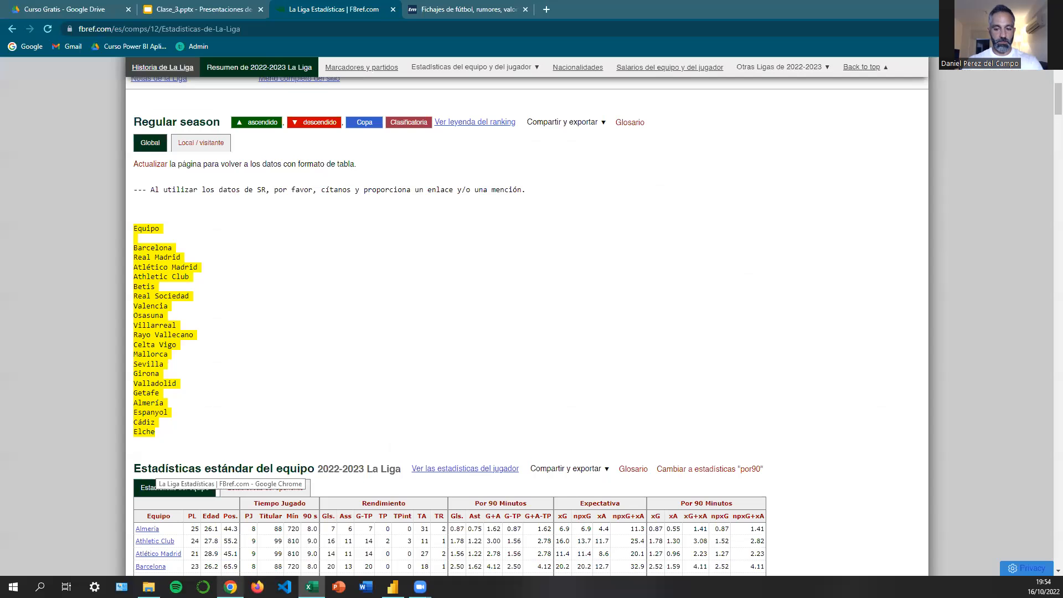
Check the first team name in the workbook, search Transfermarkt for Barcelona and open the FC Barcelona club profile.
left_click(459, 9)
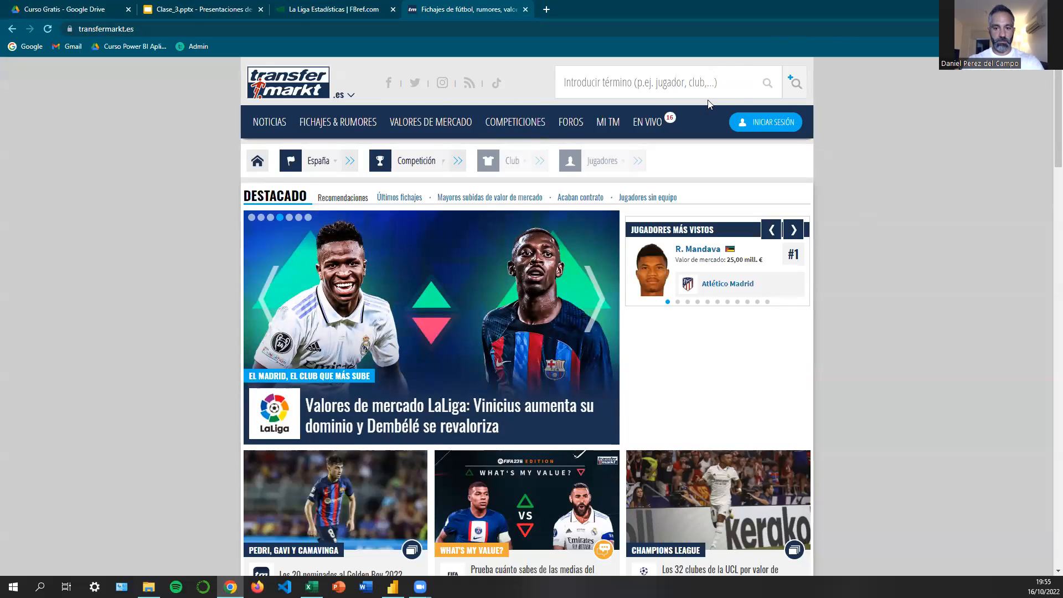
left_click(311, 586)
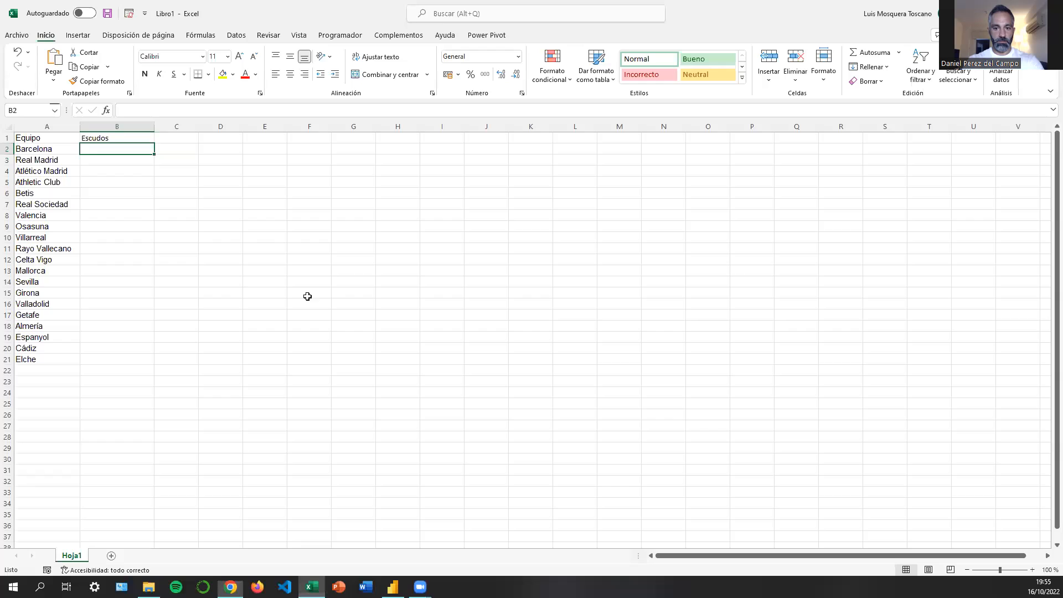
left_click(51, 153)
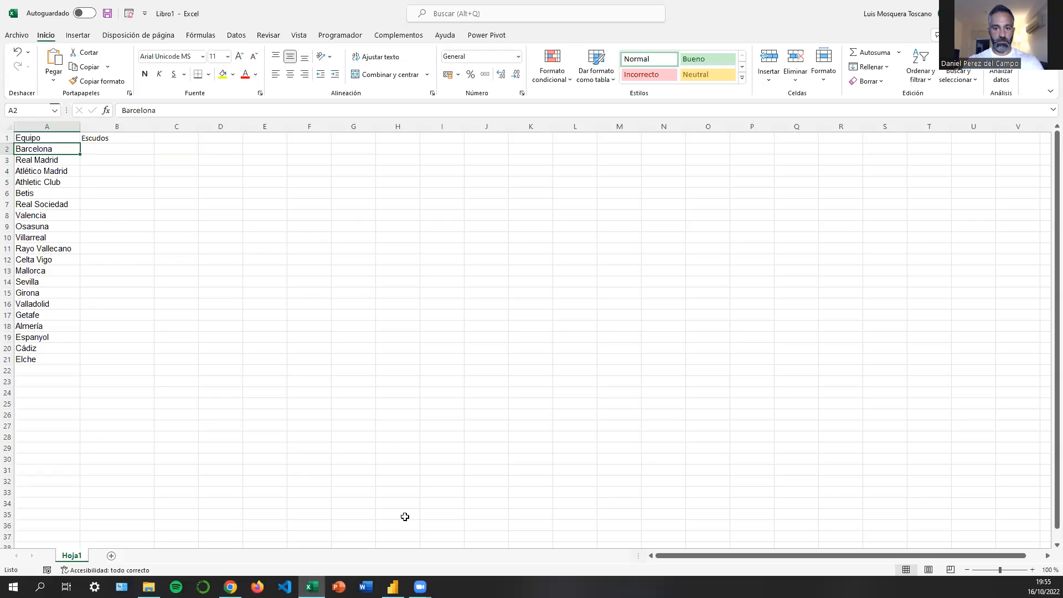
left_click(230, 586)
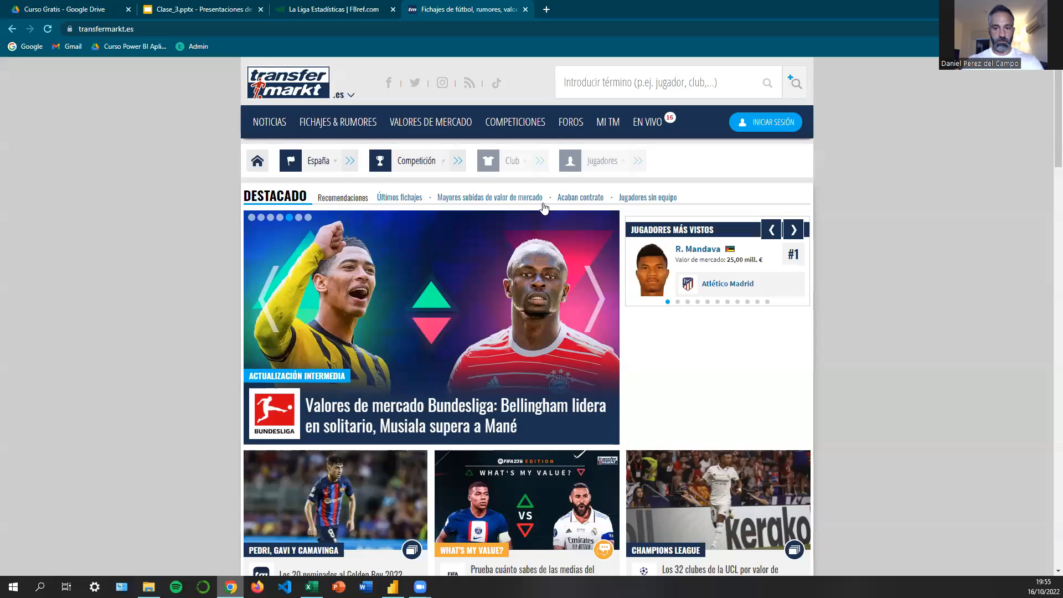
left_click(626, 88)
type("Barcelona")
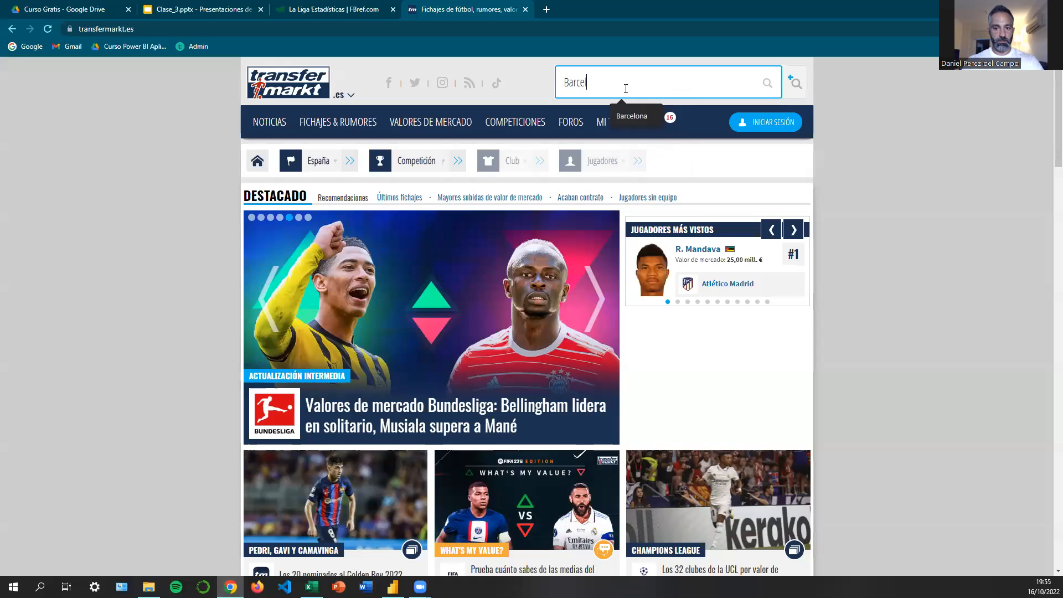
key("Return")
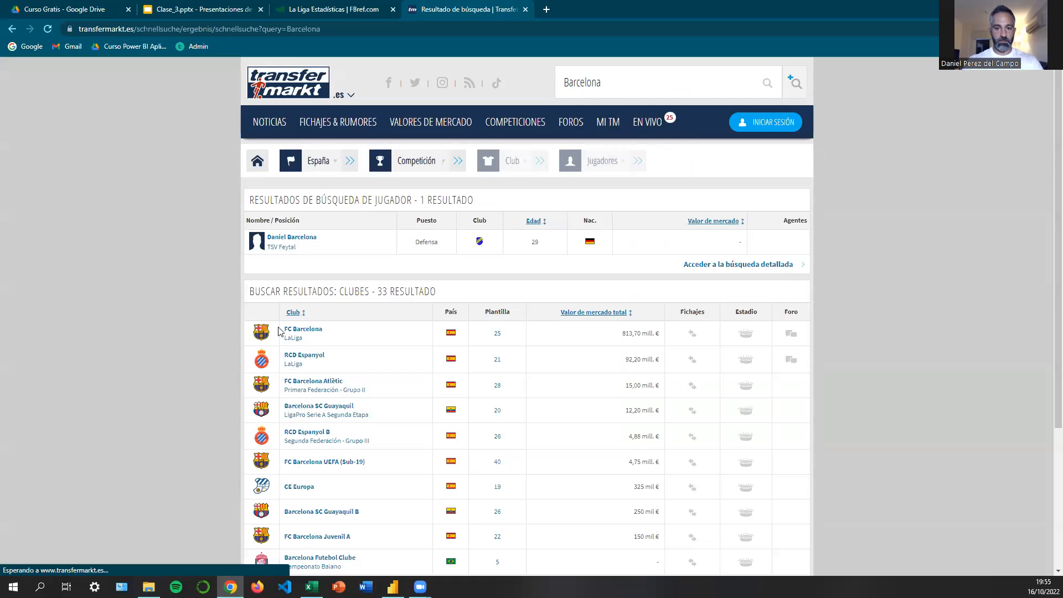
left_click(308, 332)
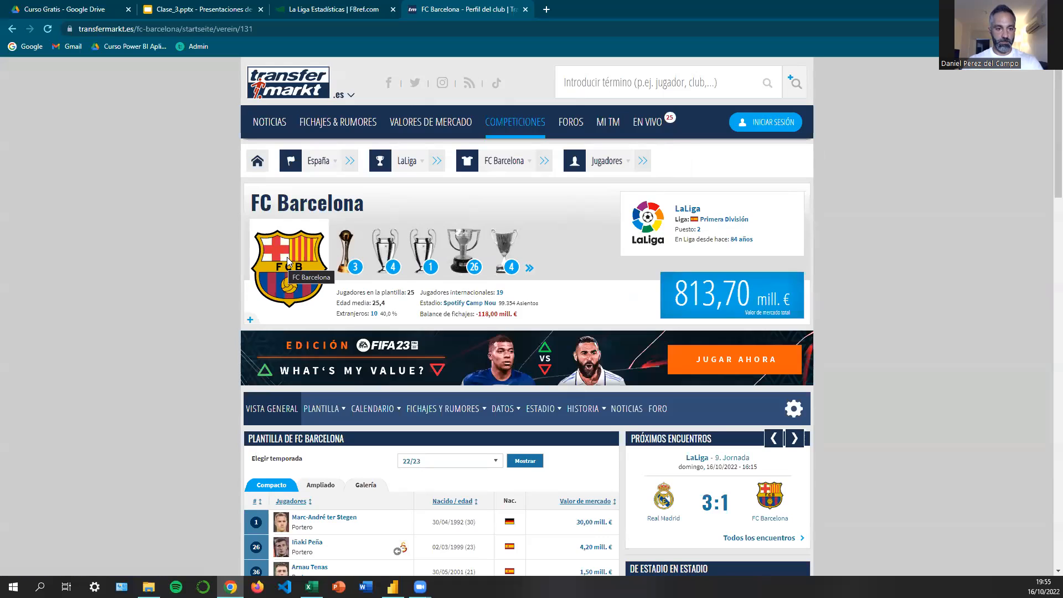
Copy the image address of FC Barcelona's crest and preview it in a new browser tab, closing that tab again.
right_click(287, 258)
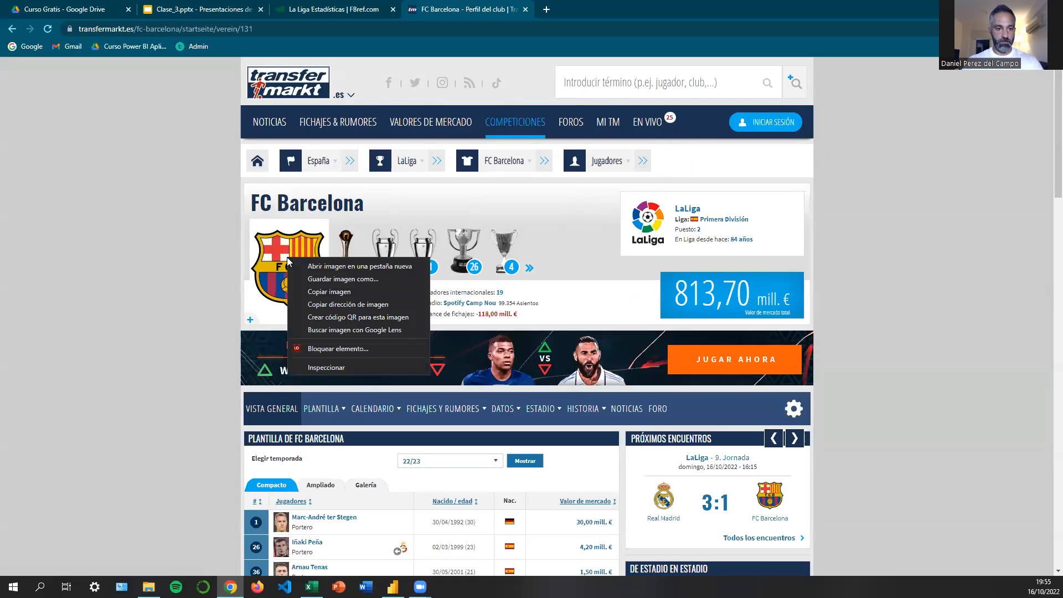
left_click(334, 305)
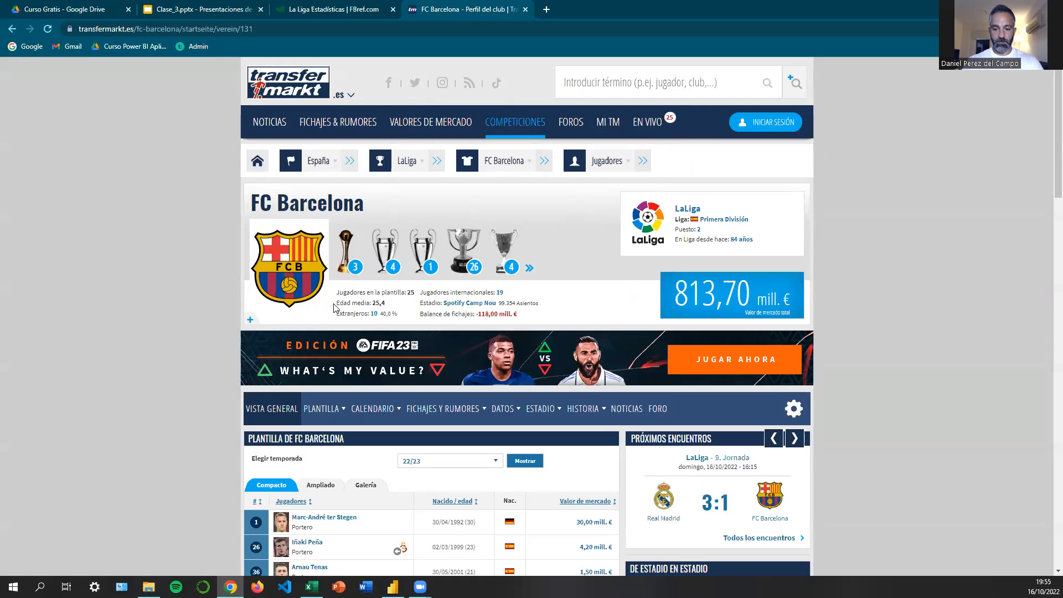
left_click(547, 9)
key("ctrl+v")
key("Return")
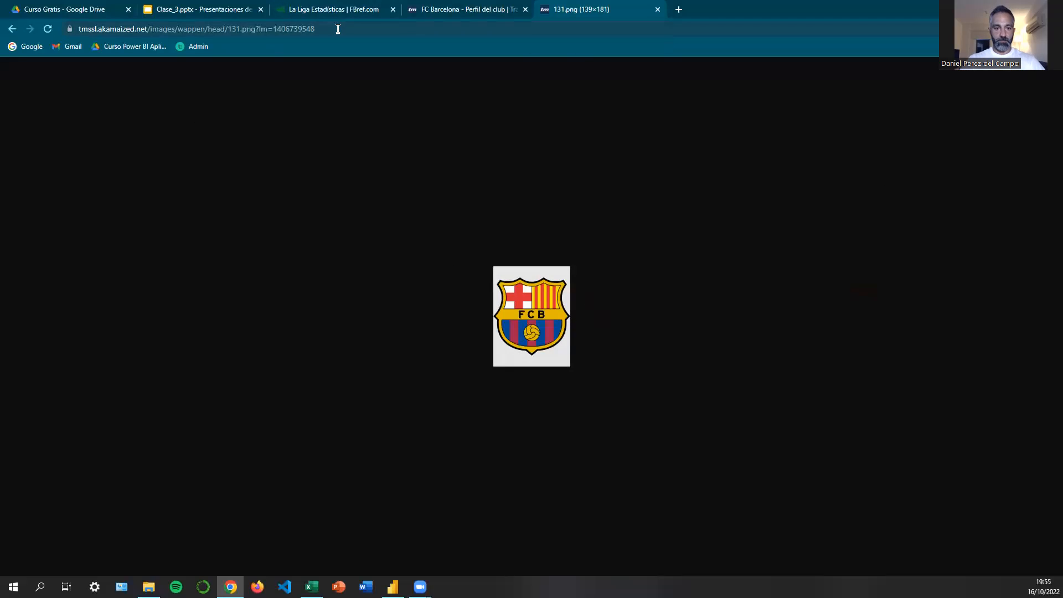
left_click_drag(339, 29, 331, 32)
left_click(568, 327)
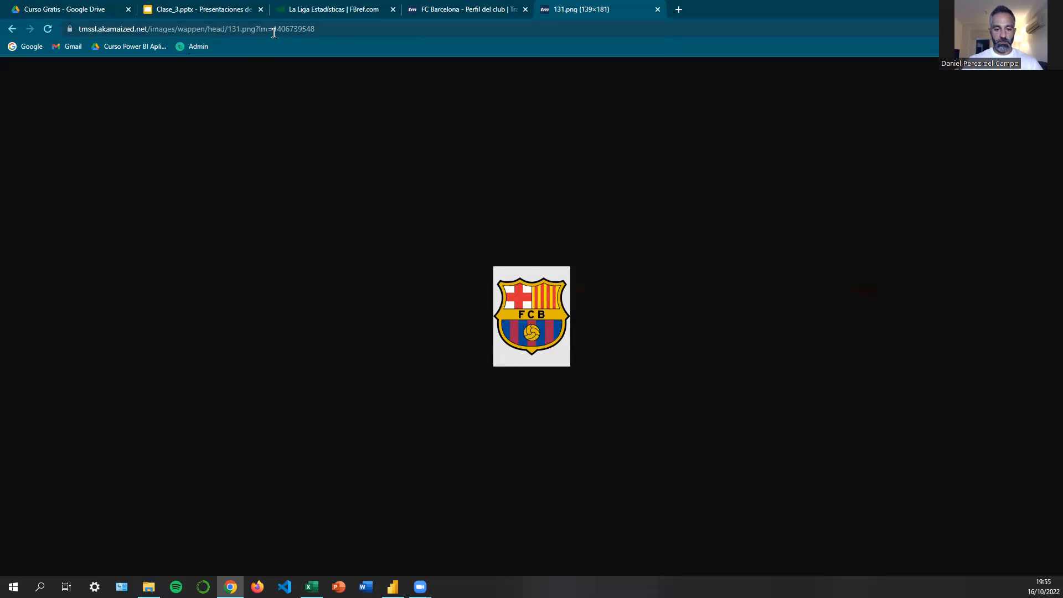
left_click(658, 10)
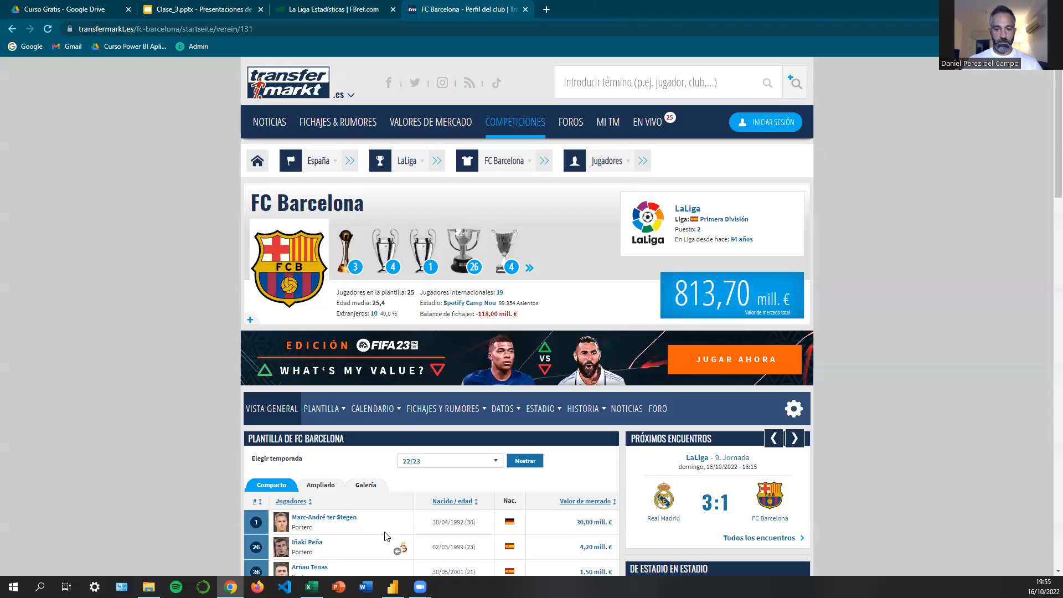
Switch to Excel, paste the crest image address into cell B2 beside Barcelona and autofit column B.
left_click(311, 587)
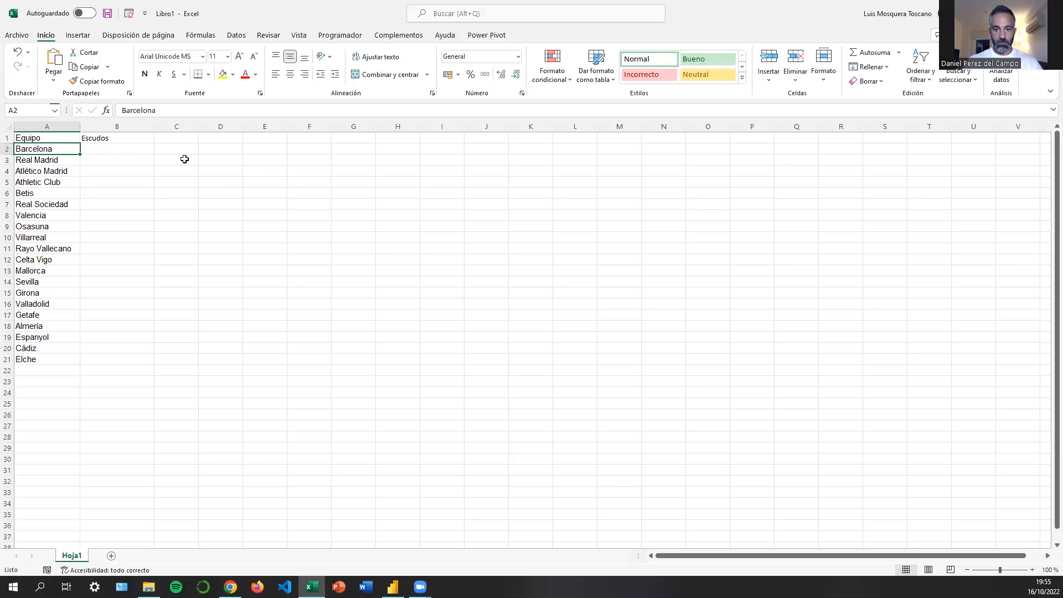
left_click(105, 150)
left_click(54, 61)
left_click(224, 215)
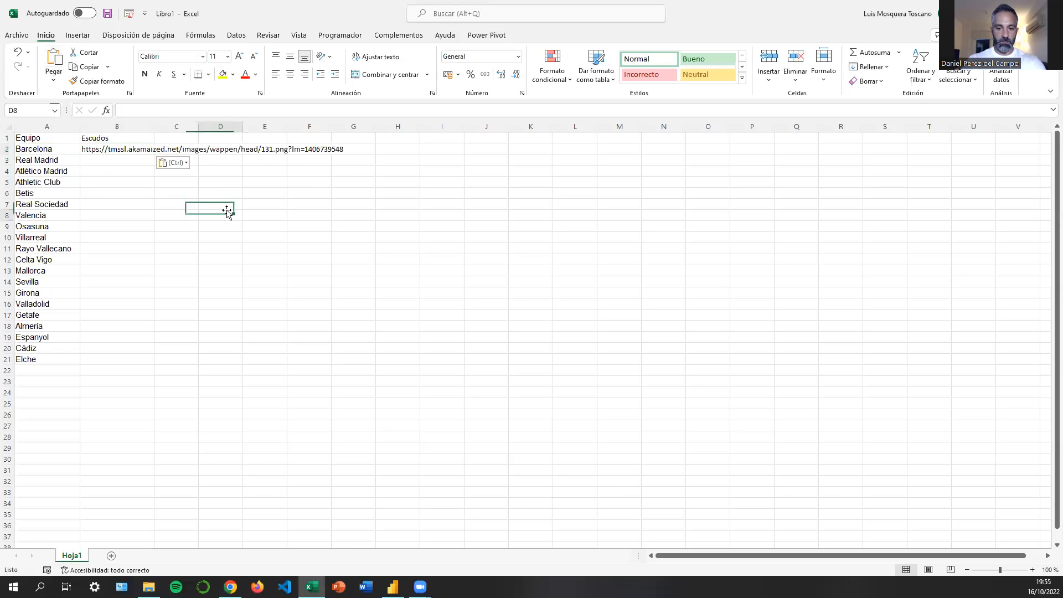
double_click(154, 126)
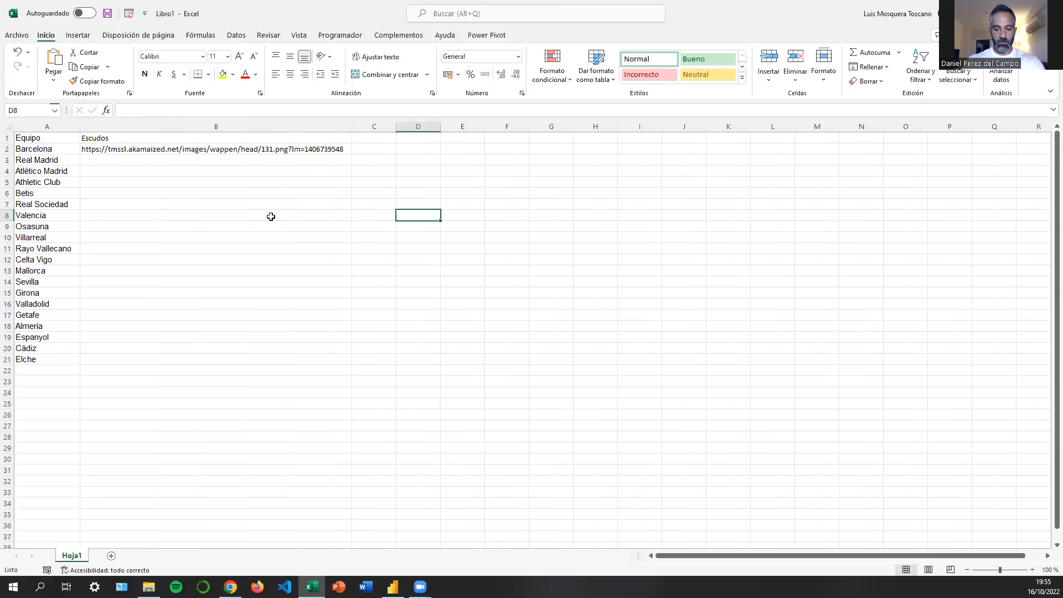
Open Escudos.xlsx from the Descargas folder and copy the crest addresses in B2:B21 of the Dim_Equipos sheet.
left_click(148, 586)
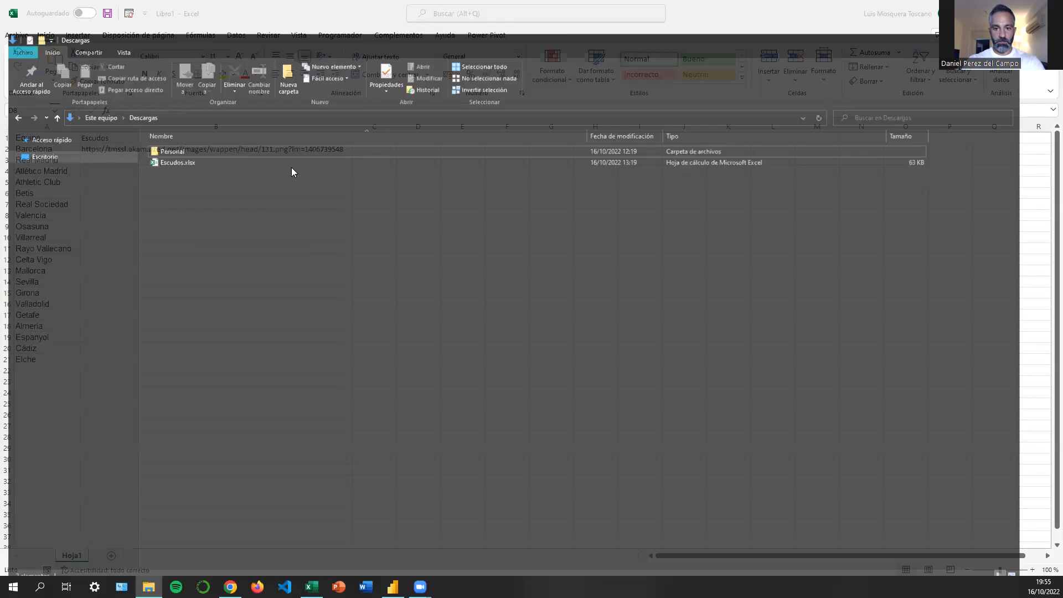
left_click(247, 134)
key("alt+Tab")
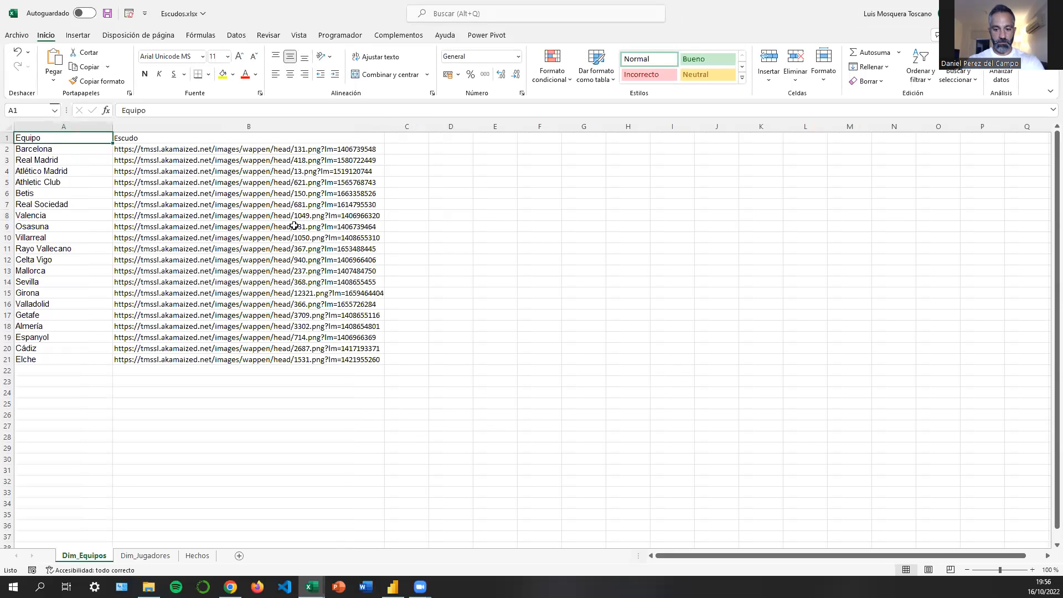
left_click_drag(143, 148, 171, 360)
key("ctrl+c")
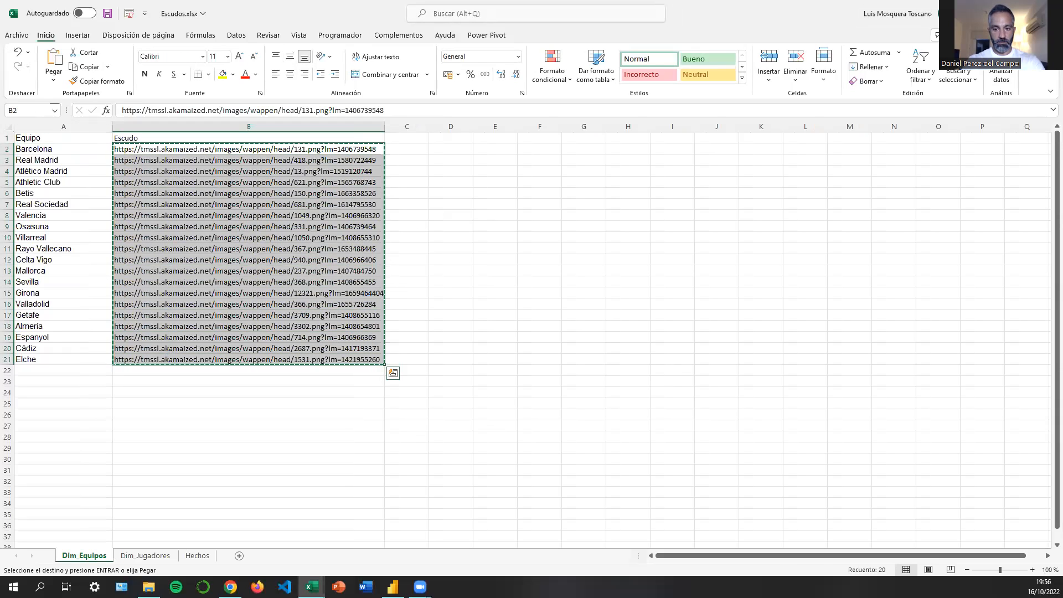
Return to the Libro1 workbook and paste the copied crest addresses into the Escudos column starting at cell B2.
left_click(1000, 10)
left_click(164, 149)
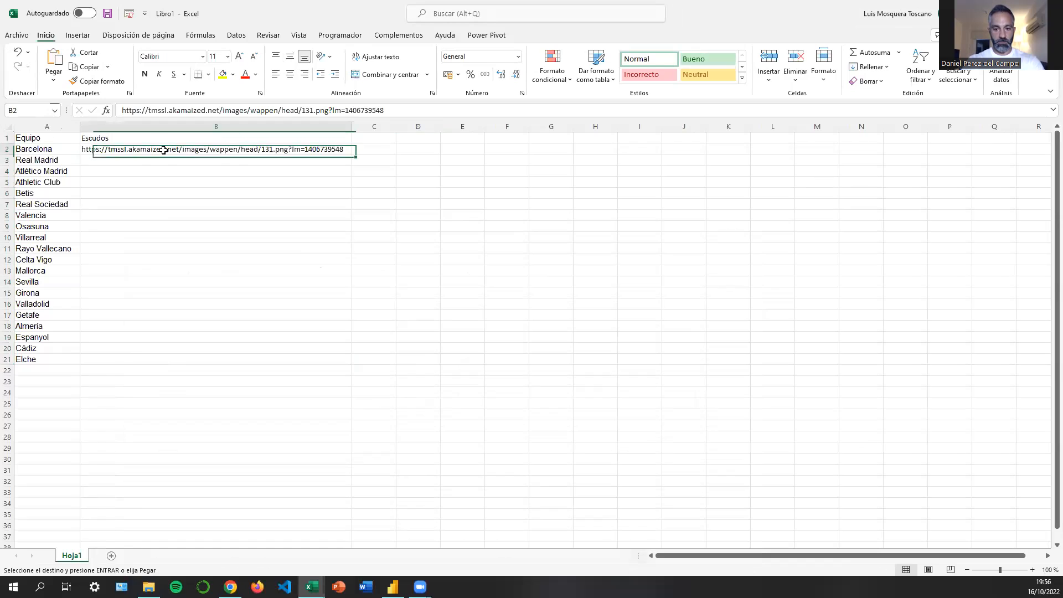
key("ctrl+v")
left_click(153, 271)
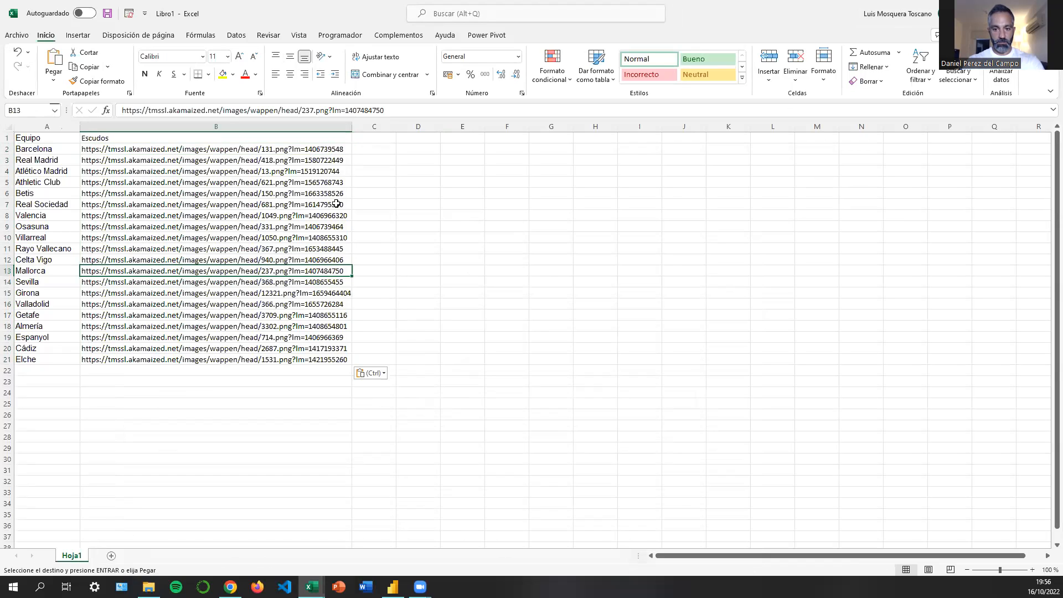
left_click_drag(61, 147, 131, 360)
left_click(129, 406)
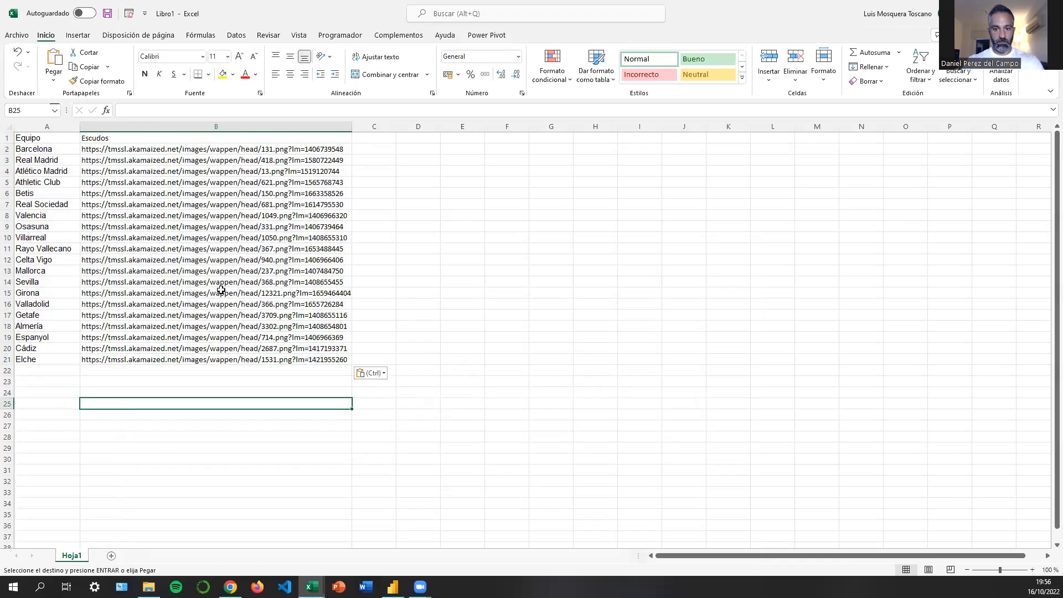
Rename the sheet holding the team and crest table as Dim_Equipos.
left_click(55, 138)
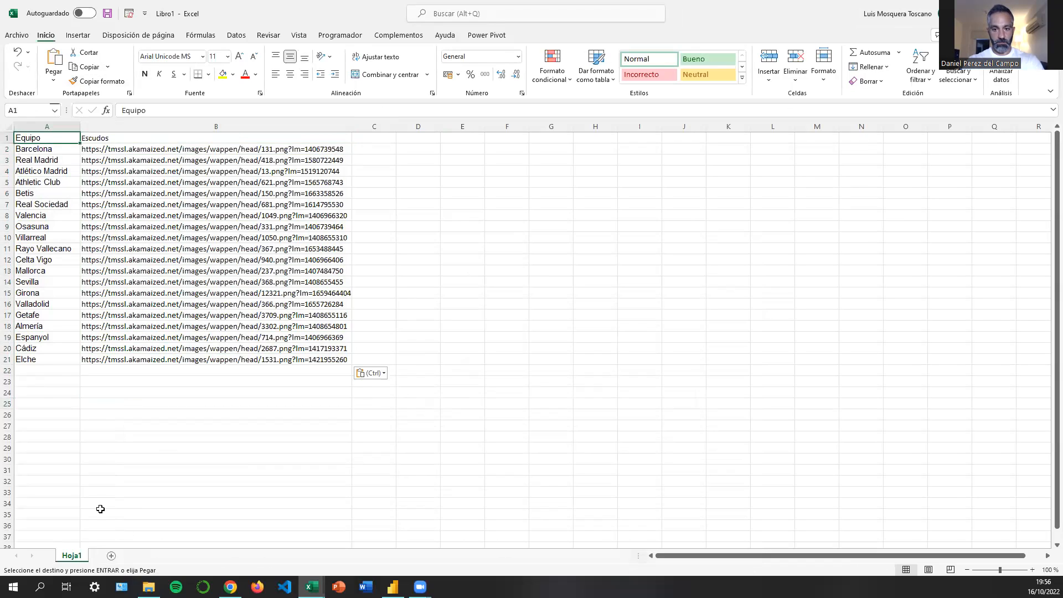
double_click(72, 556)
type("Dim")
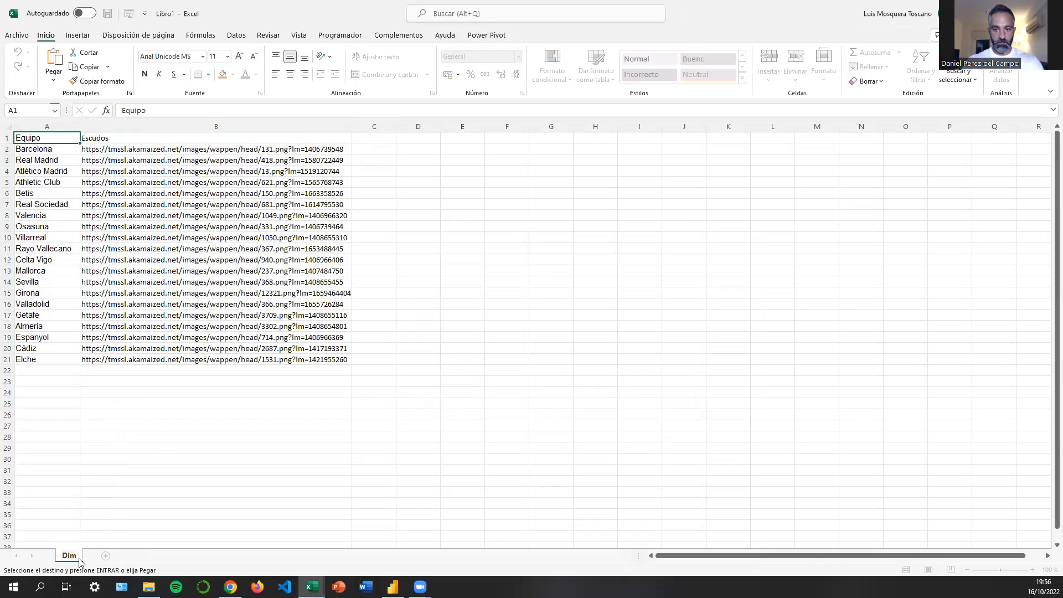
type("_Equipos")
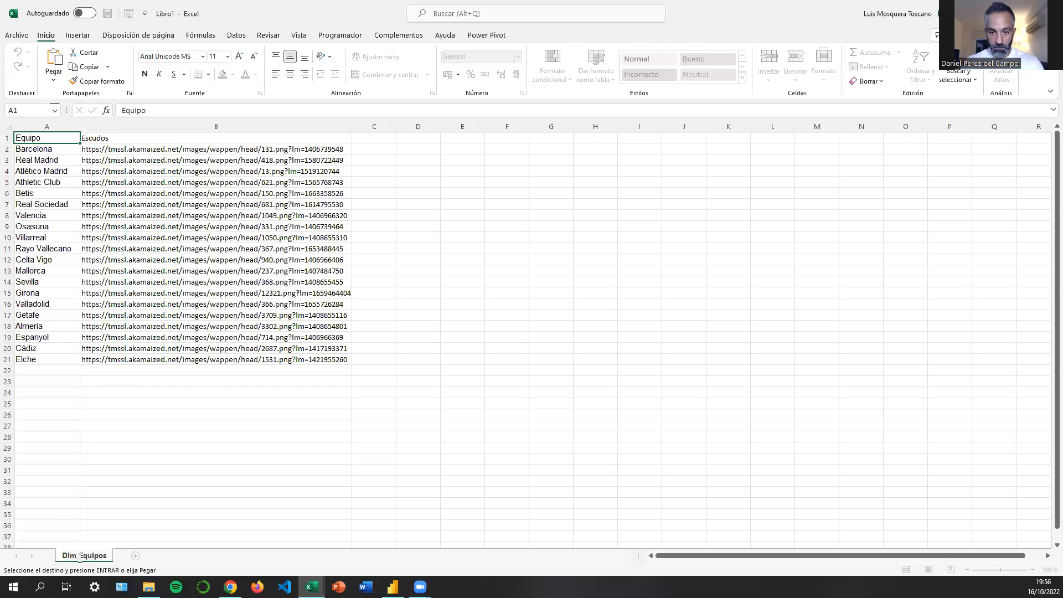
key("Return")
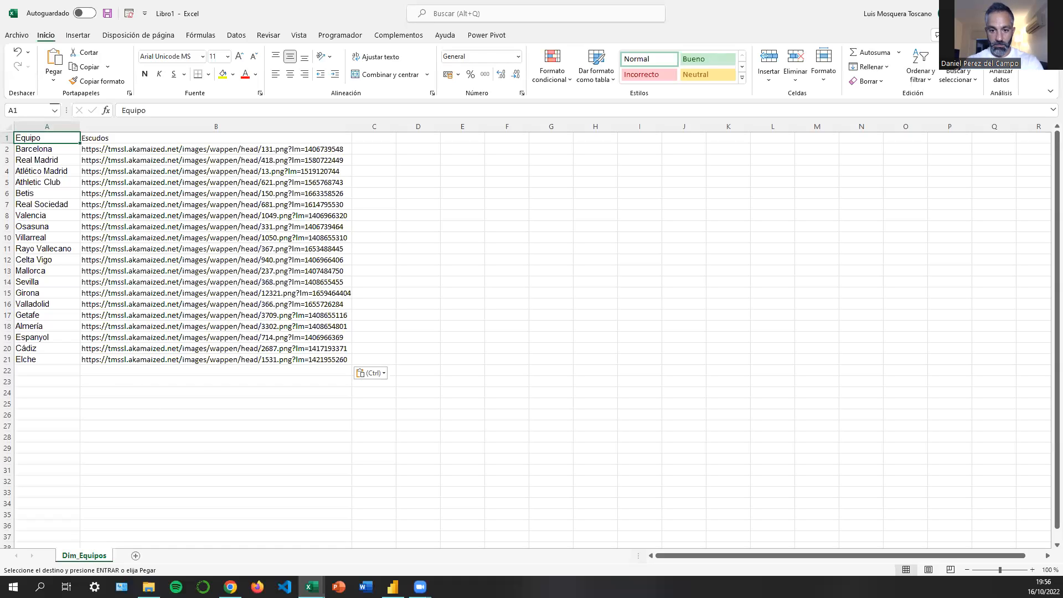
Add a new sheet after Dim_Equipos and name it Dim_Jugadores.
left_click(139, 557)
double_click(141, 557)
type("Dim_Juga")
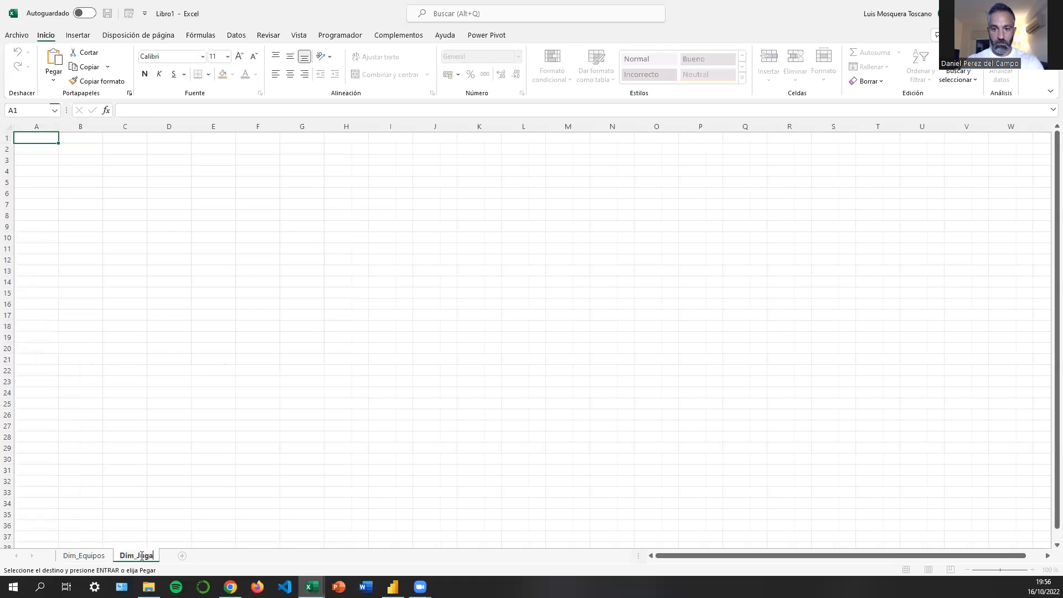
type("dores")
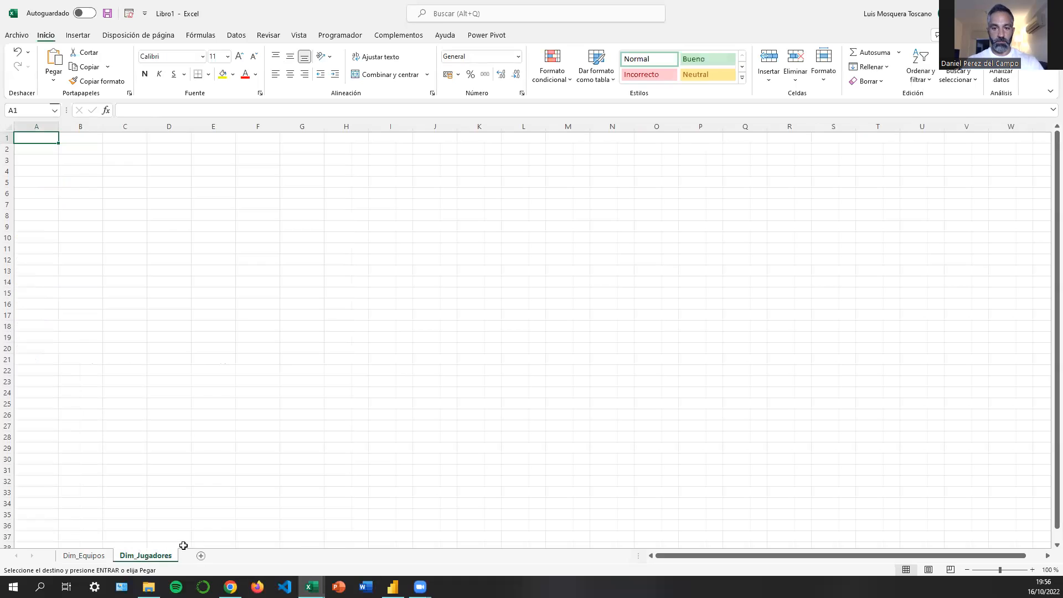
Add another sheet named Hechos after Dim_Jugadores, and return to the Dim_Jugadores sheet.
left_click(200, 556)
double_click(194, 556)
type("Hechos")
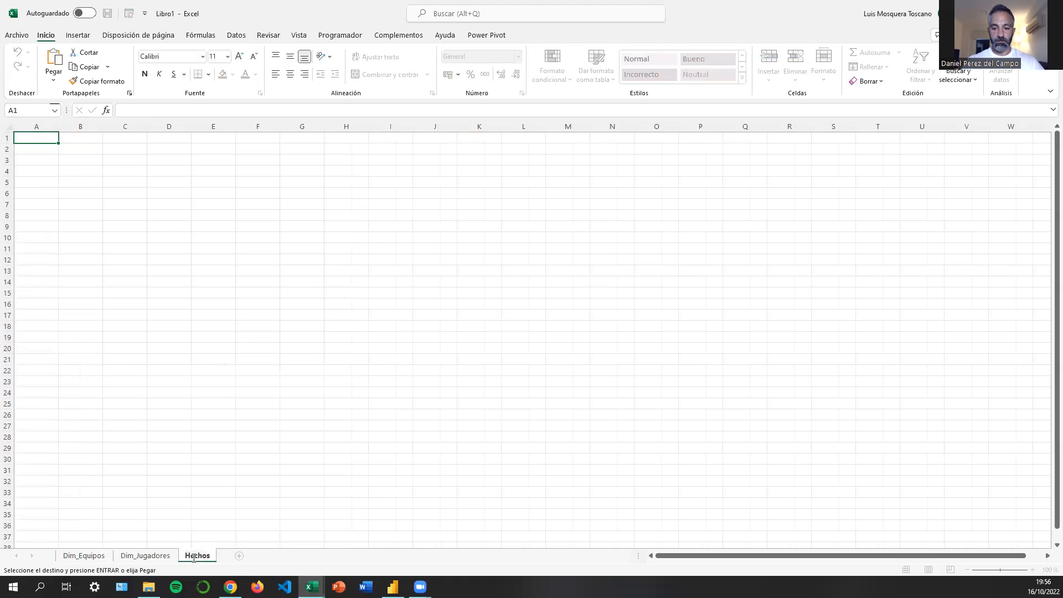
key("Return")
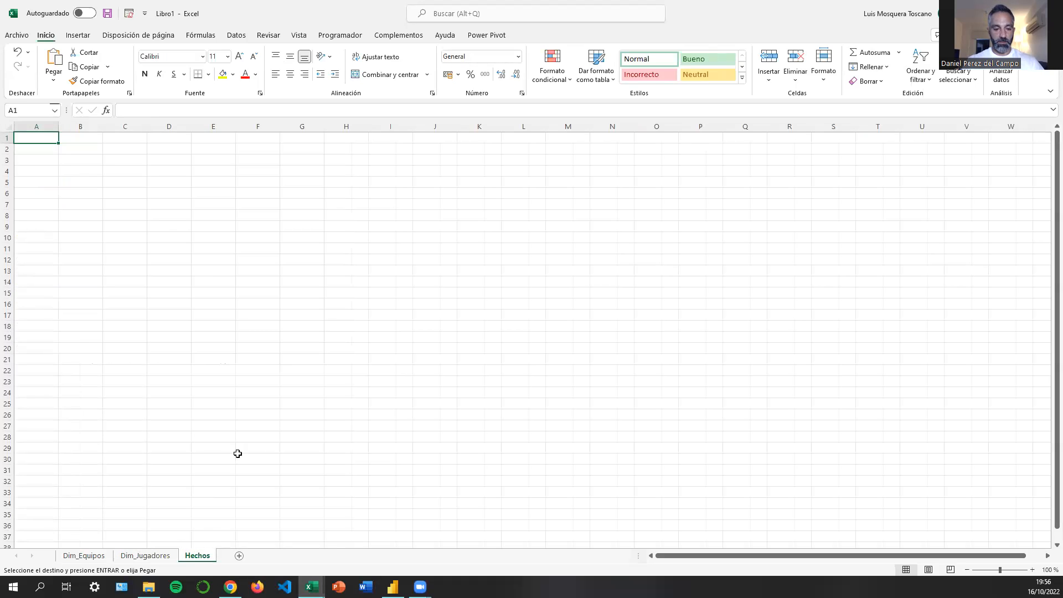
left_click(154, 558)
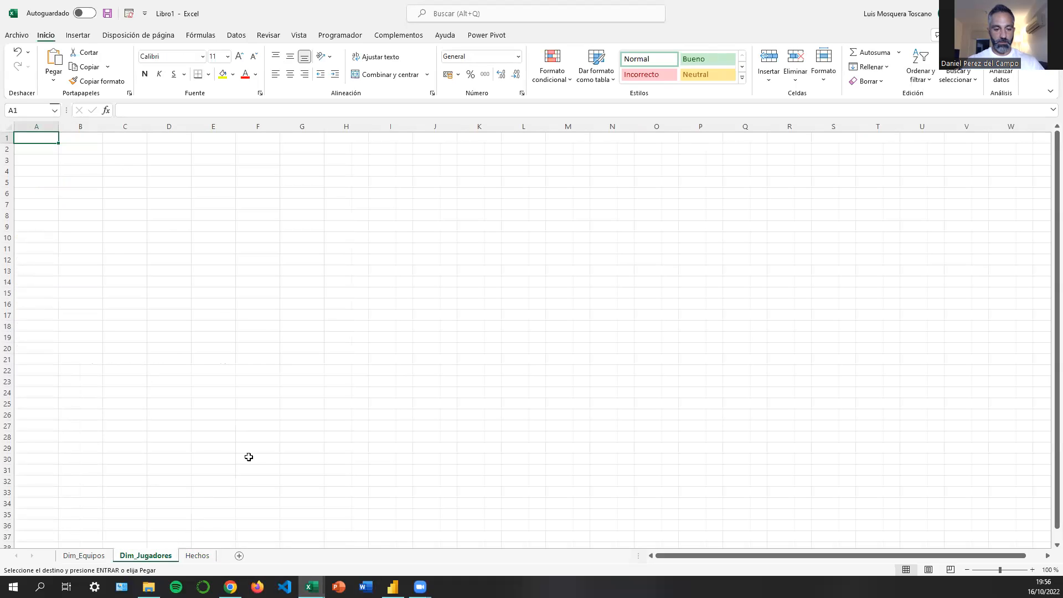
Switch to the FBref La Liga statistics page in Chrome and reload it to restore the formatted Regular season table.
left_click(239, 585)
key("ctrl+shift+Tab")
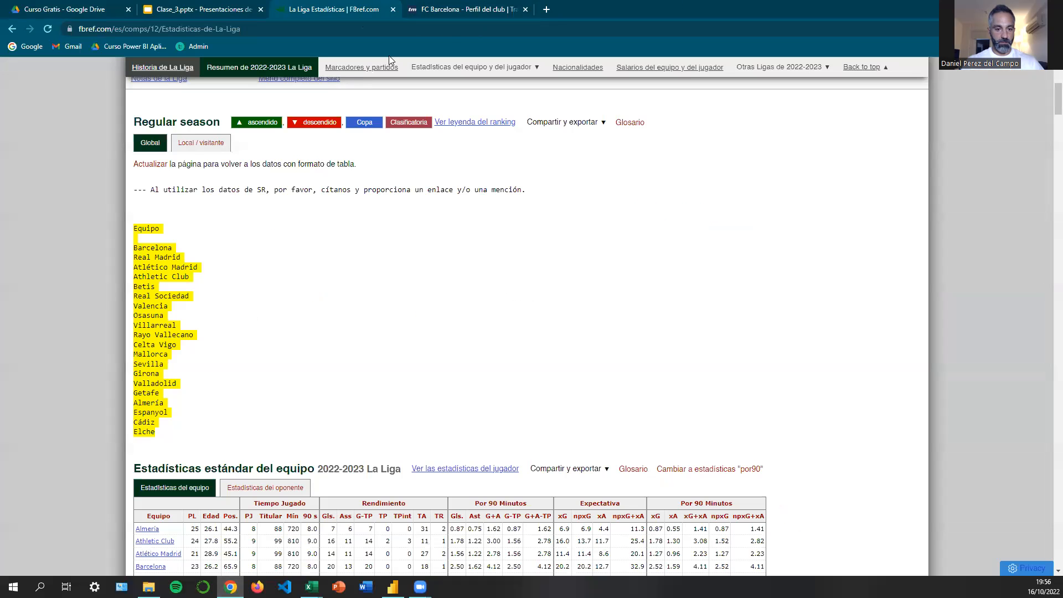
scroll(502, 174, "up", 2)
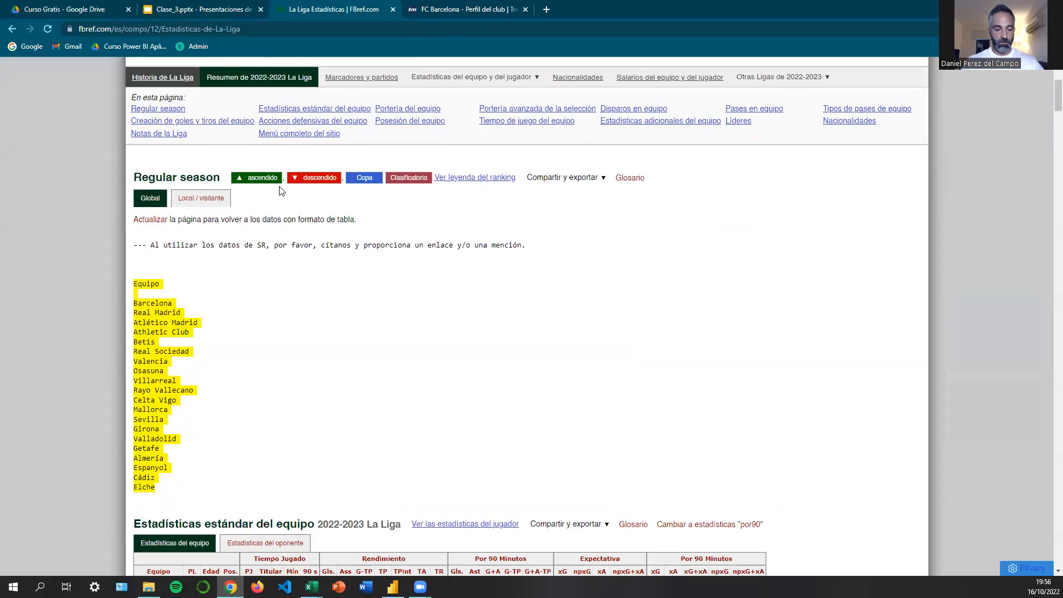
scroll(371, 428, "down", 1)
left_click(48, 30)
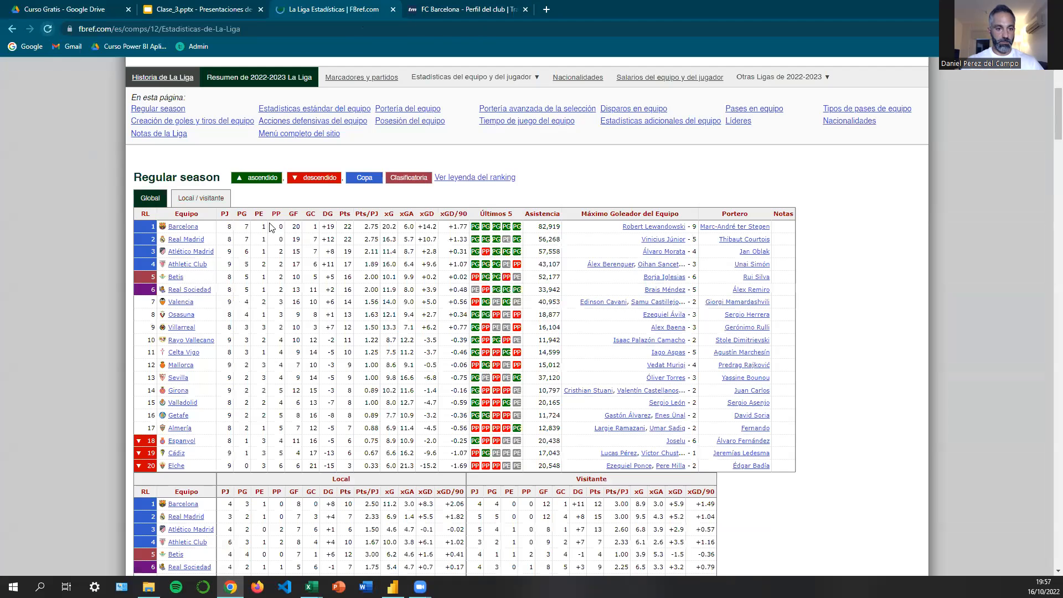
scroll(270, 202, "up", 1)
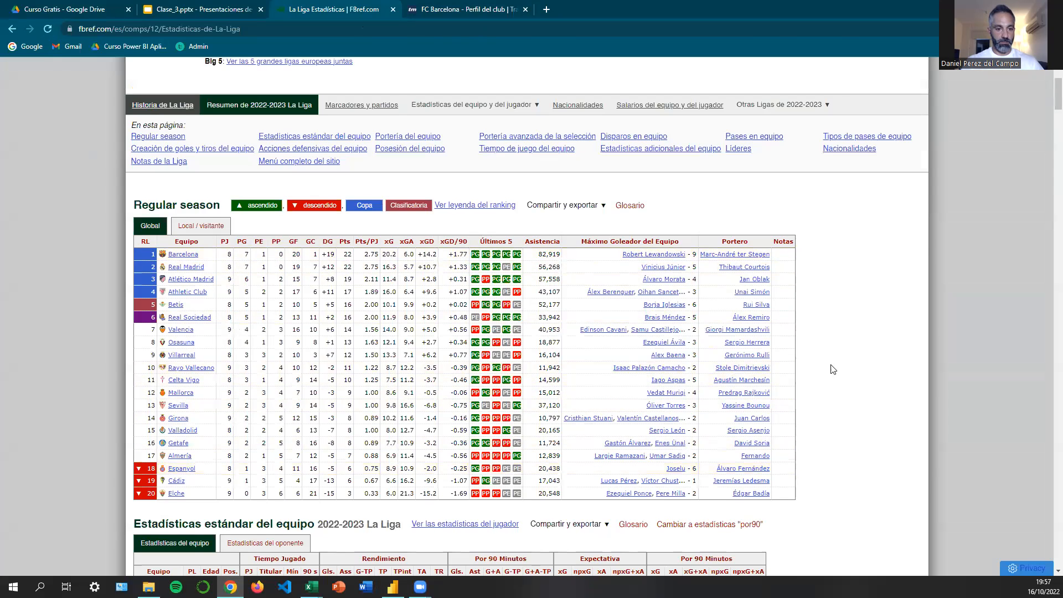
scroll(272, 201, "up", 1)
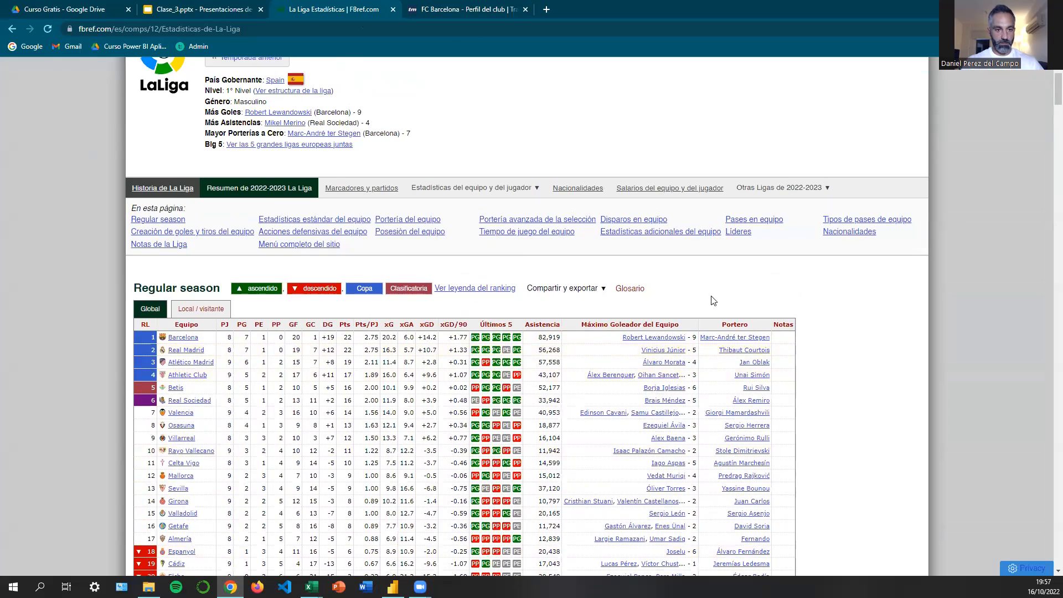
Open La Liga's Estadísticas estándar page for teams and players and look over its team and player tables.
scroll(714, 301, "up", 1)
mouse_move(470, 244)
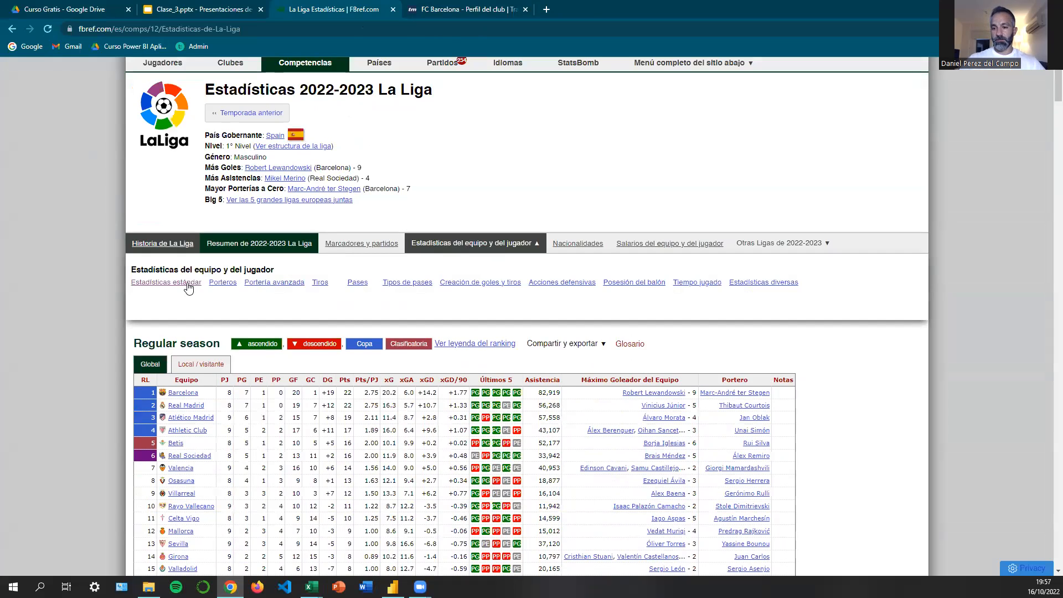
left_click(169, 287)
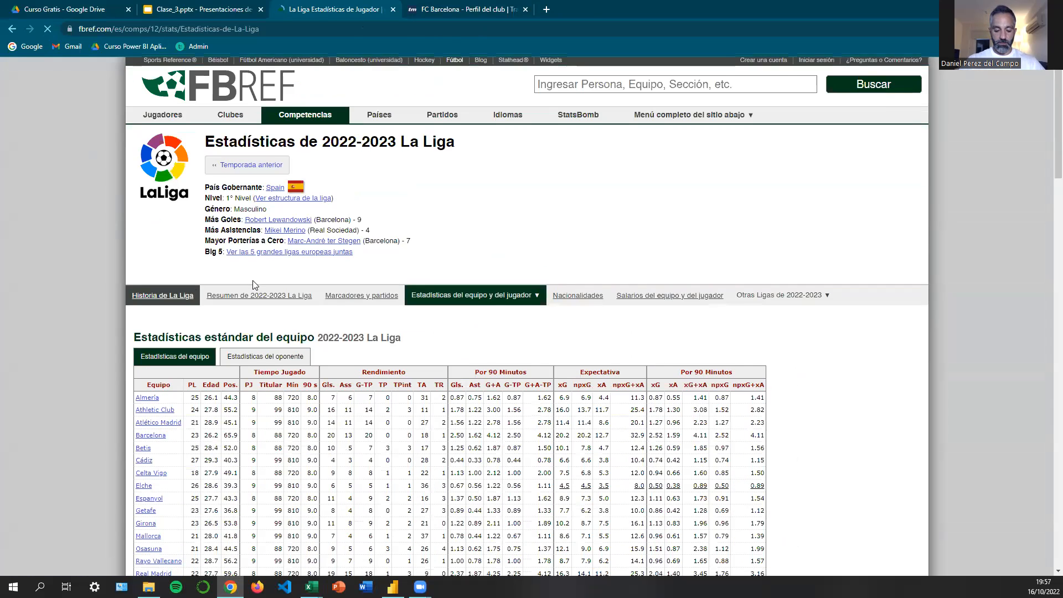
scroll(498, 299, "down", 3)
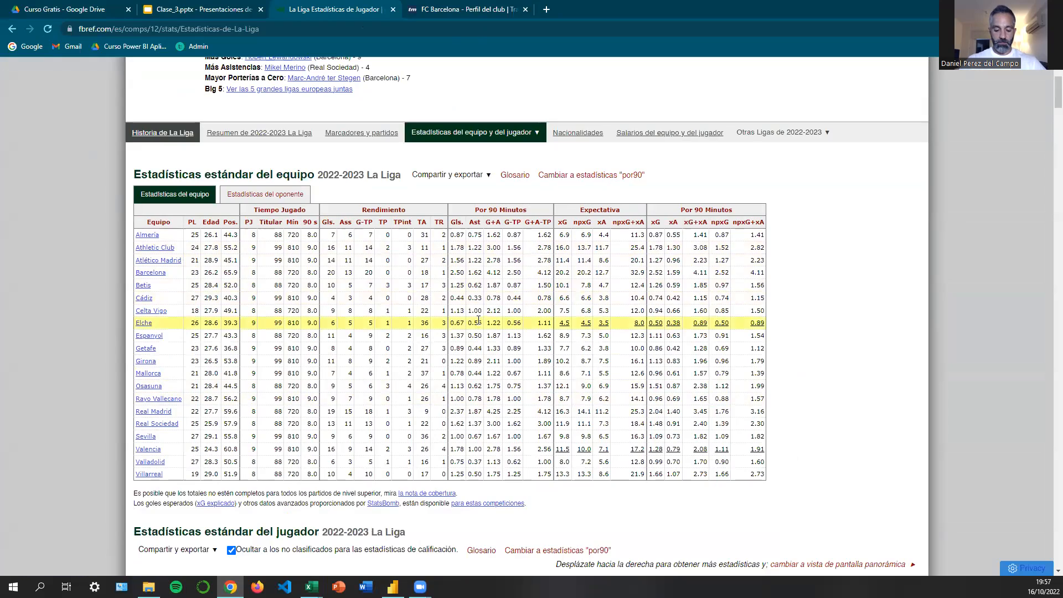
scroll(559, 277, "down", 7)
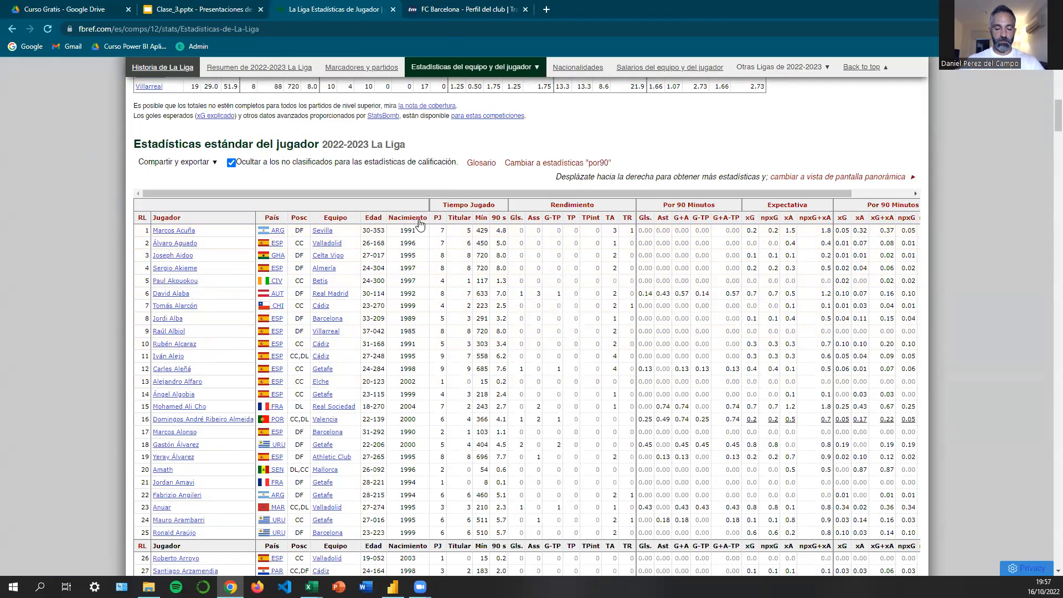
scroll(285, 305, "up", 2)
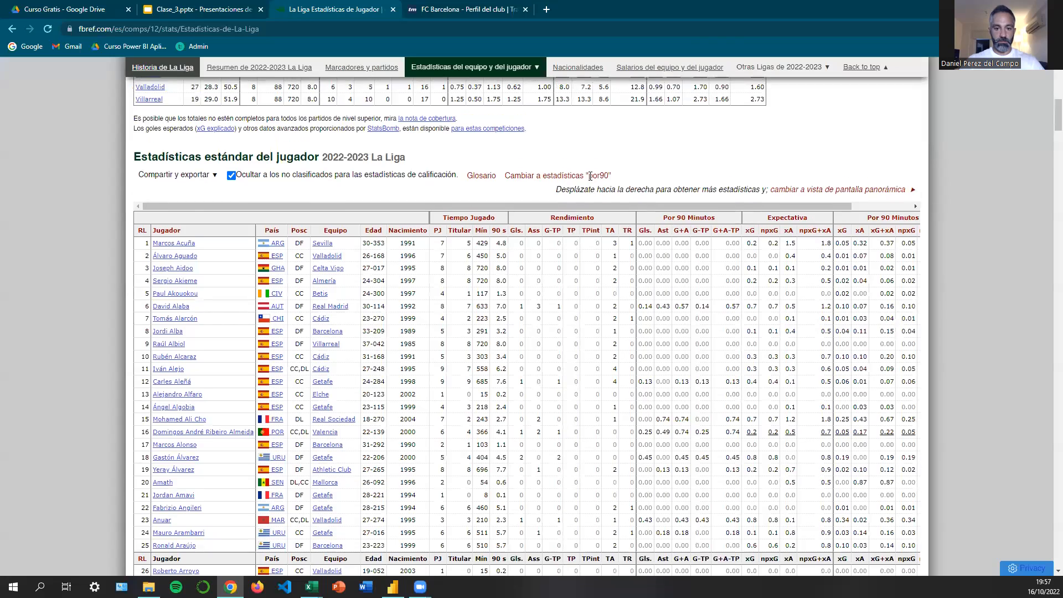
scroll(285, 305, "up", 4)
left_click(434, 134)
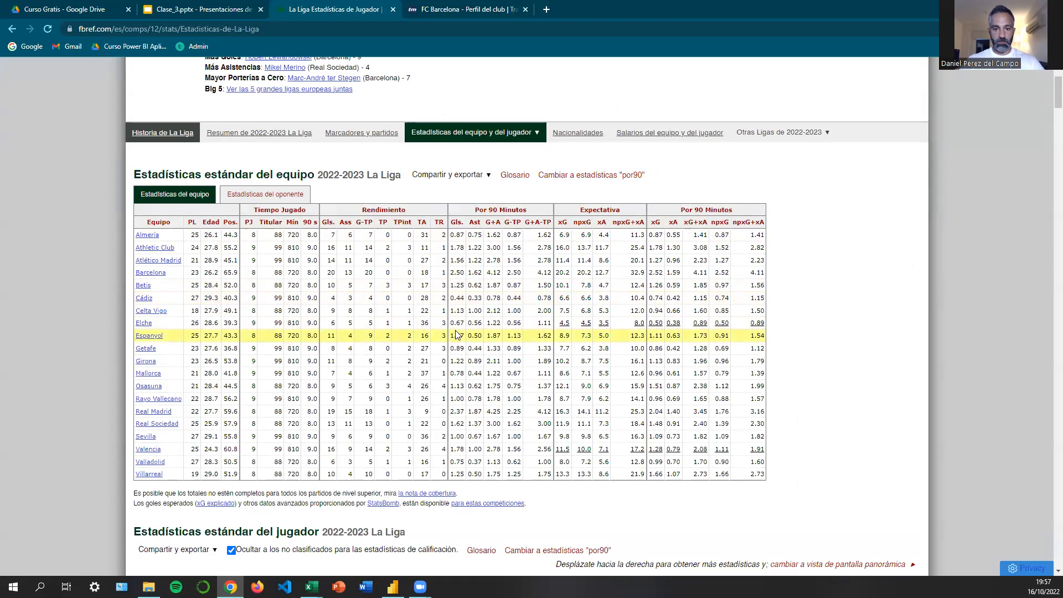
Switch the Estadísticas estándar del jugador table to its modify, export and share mode.
scroll(456, 335, "down", 7)
scroll(266, 296, "up", 2)
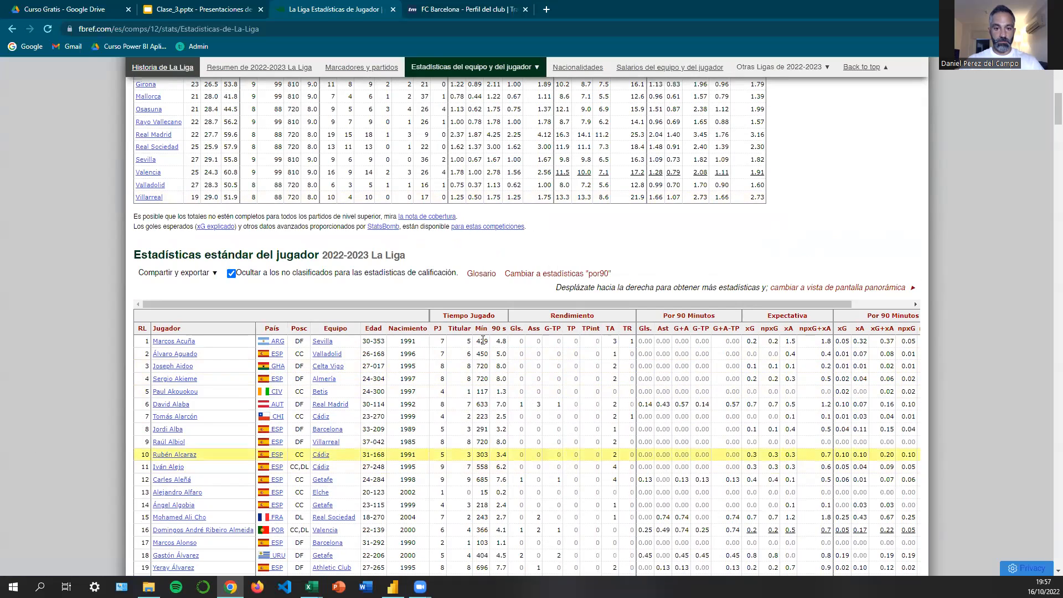
scroll(213, 240, "down", 1)
left_click(184, 219)
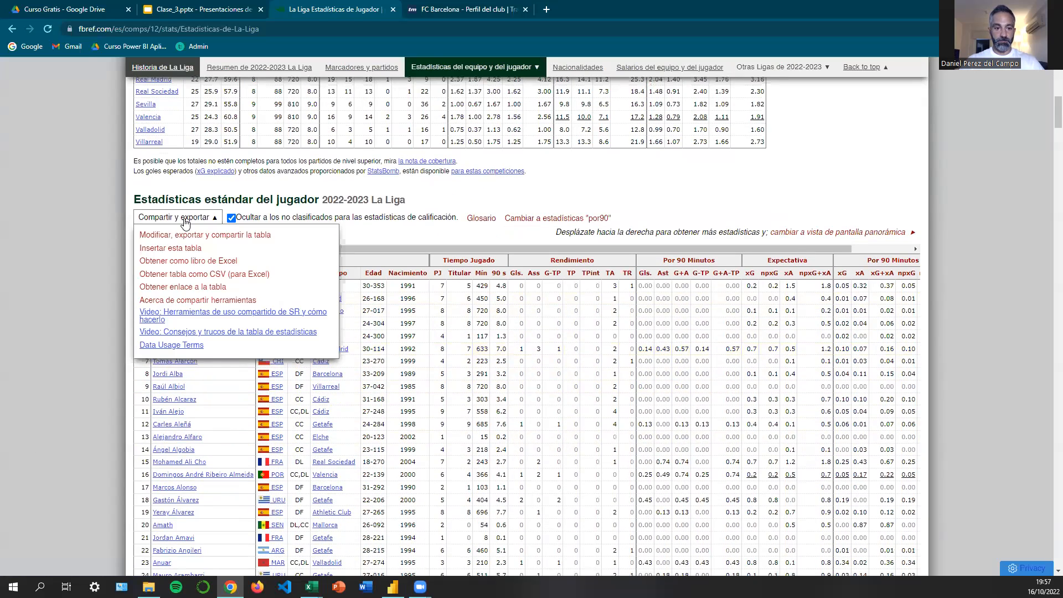
left_click(226, 237)
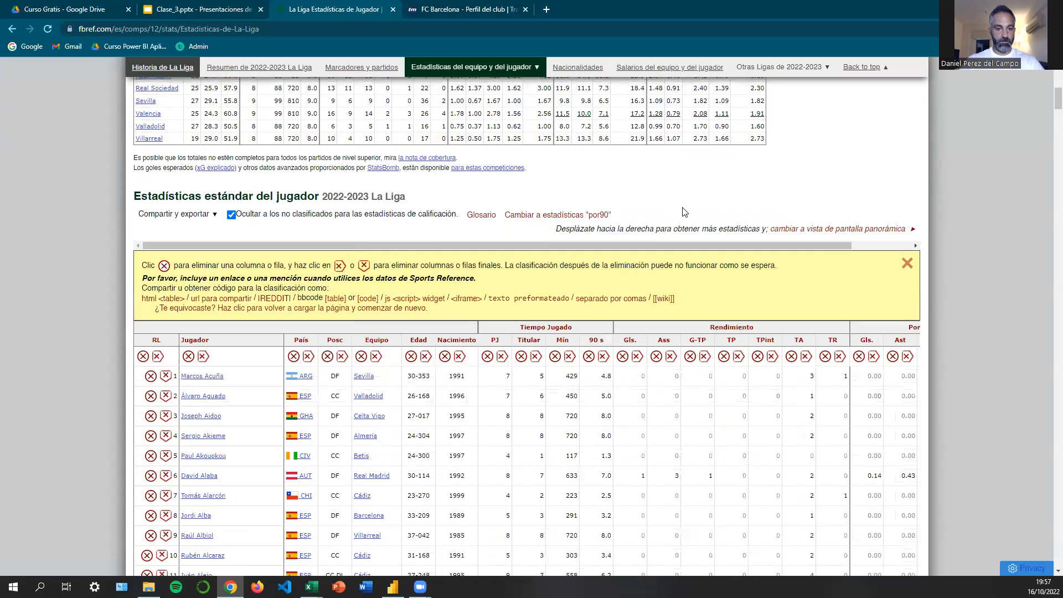
Remove RL, Equipo, Edad, PJ and every column after PJ from the player table, keeping Jugador, País, Posc and Nacimiento.
scroll(680, 233, "down", 1)
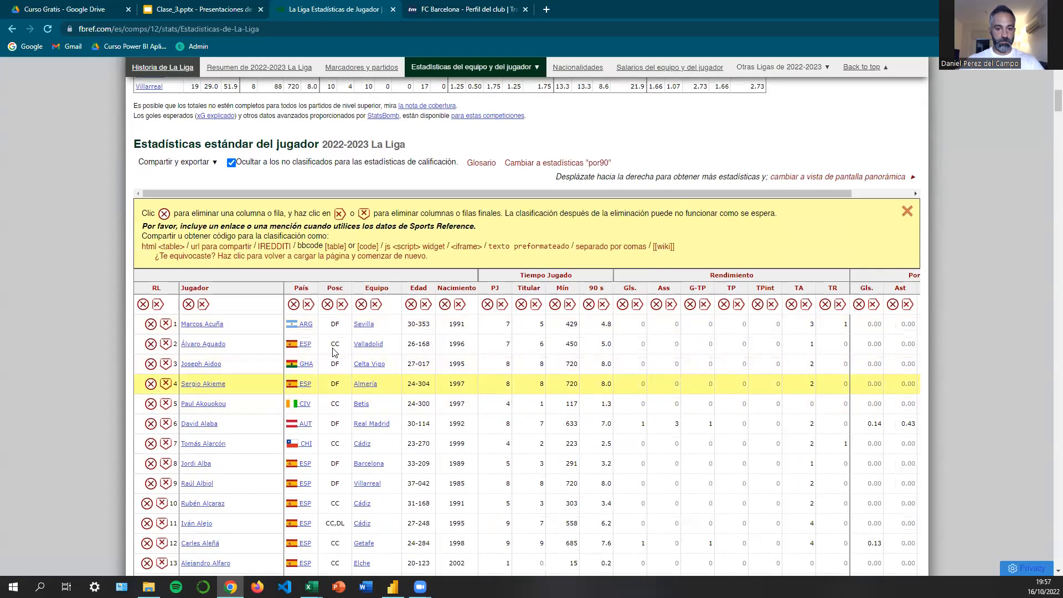
scroll(467, 451, "down", 1)
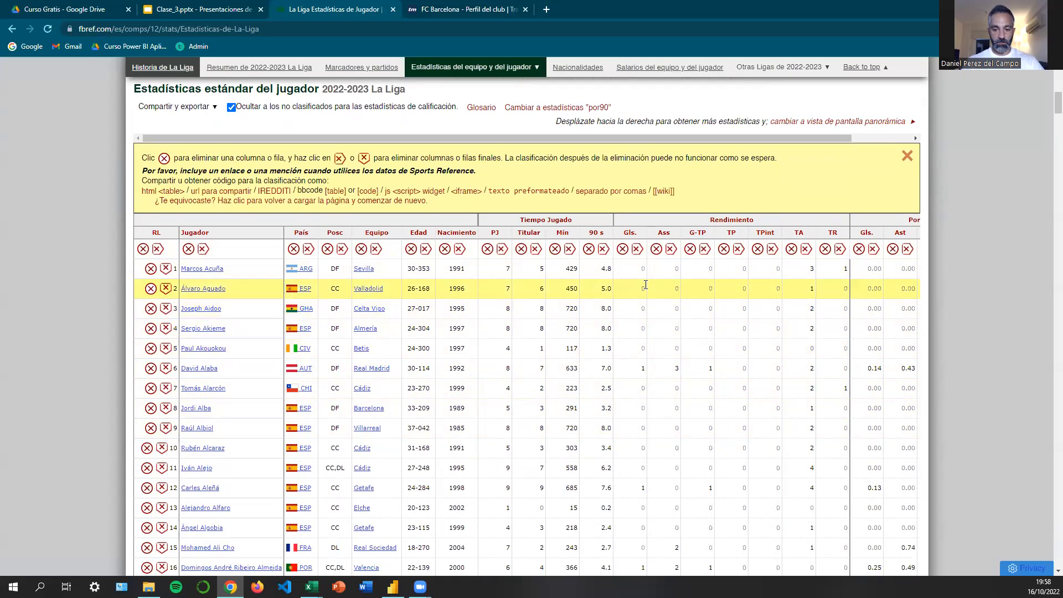
left_click(144, 250)
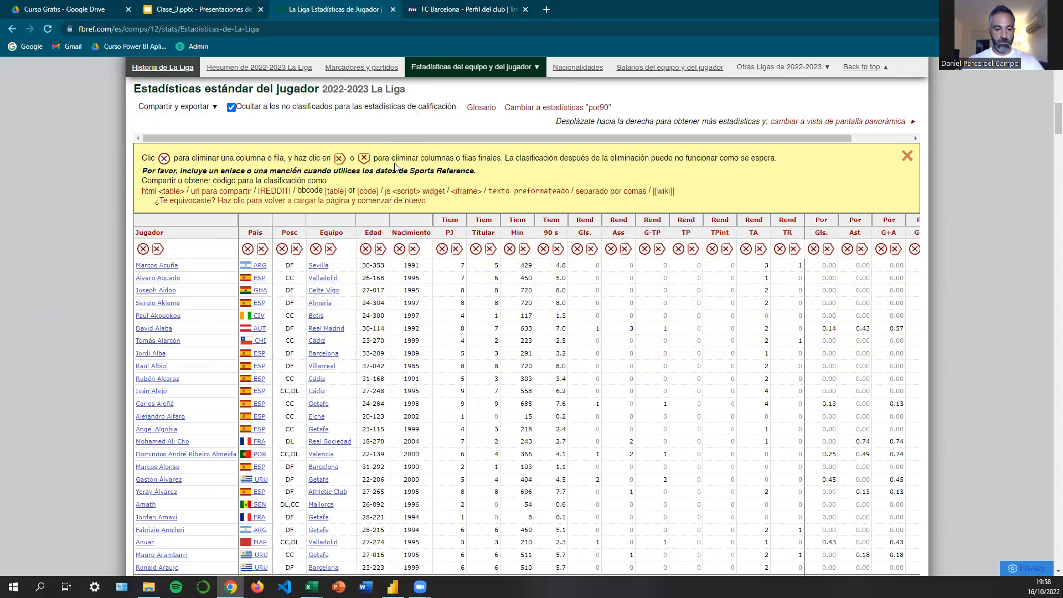
left_click(316, 250)
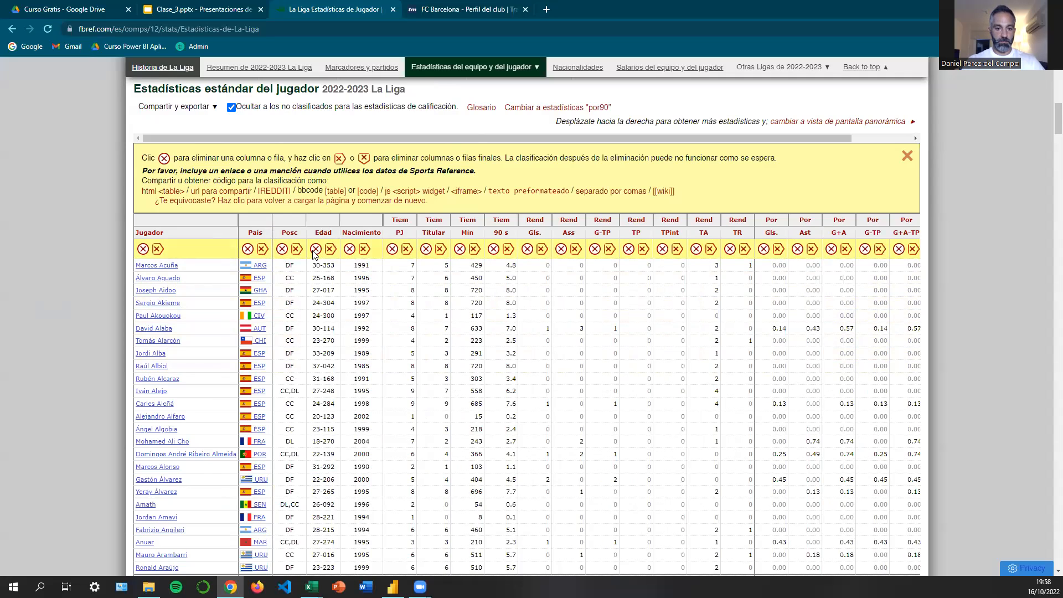
left_click(316, 249)
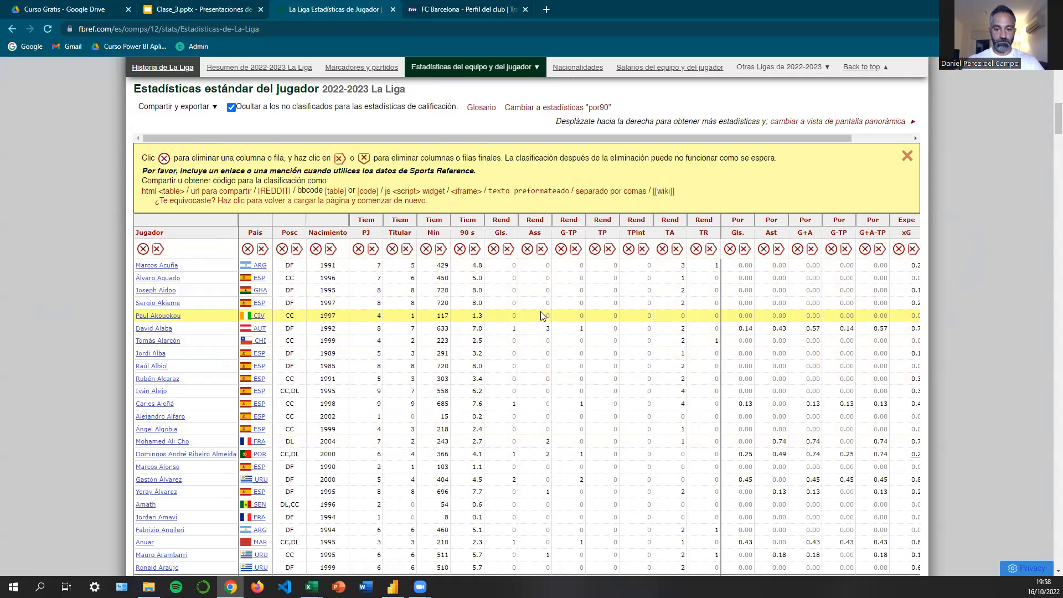
left_click(372, 250)
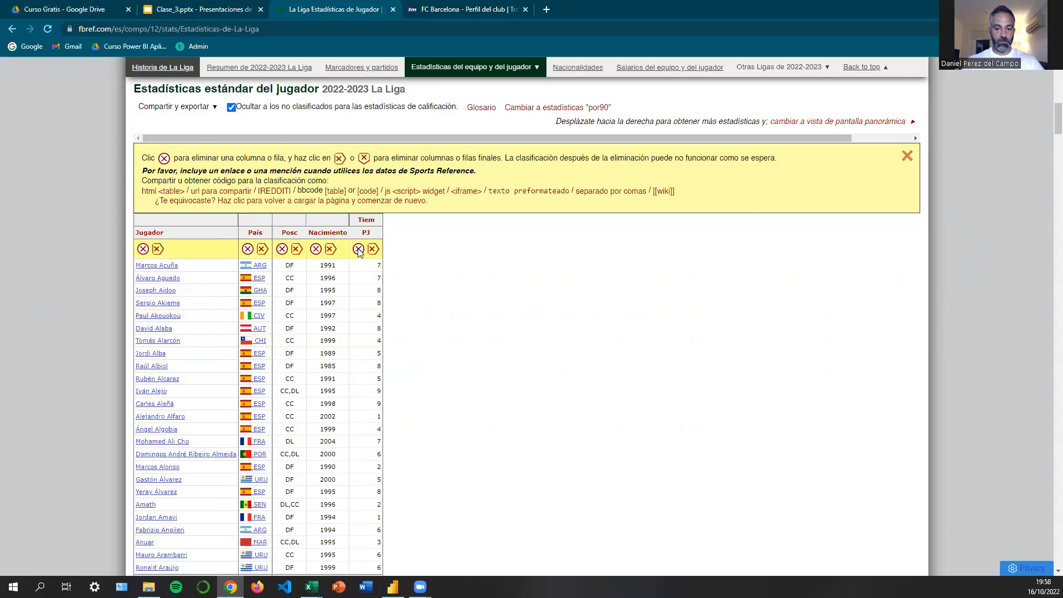
left_click(359, 250)
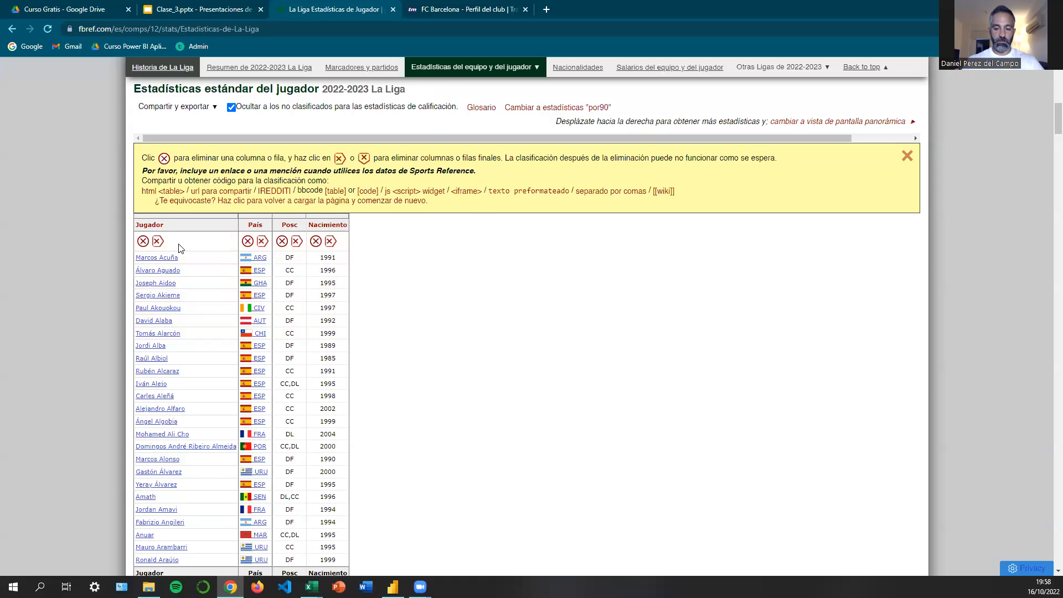
mouse_move(269, 223)
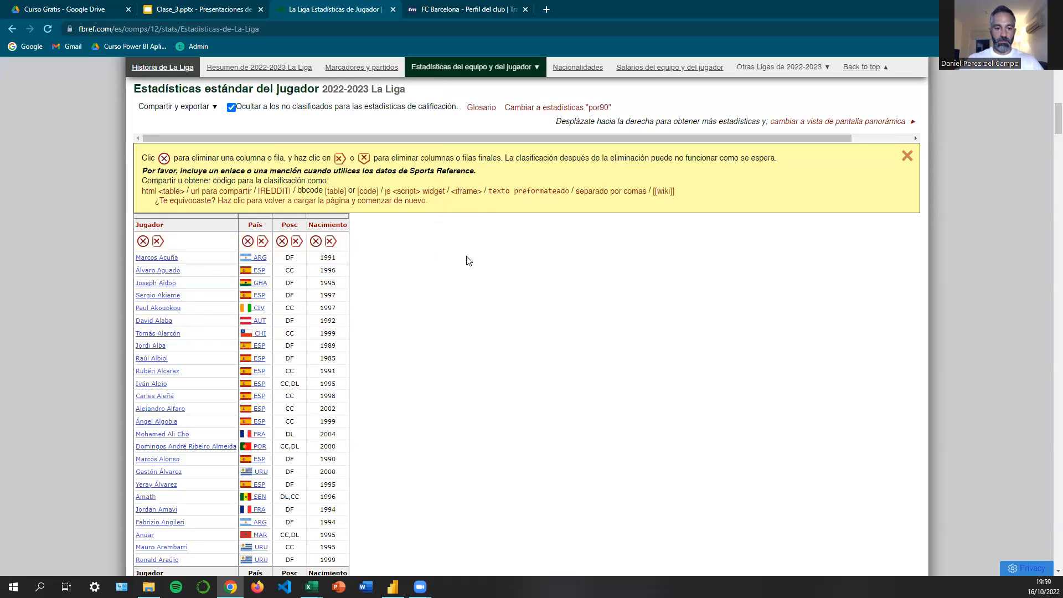
left_click(318, 333)
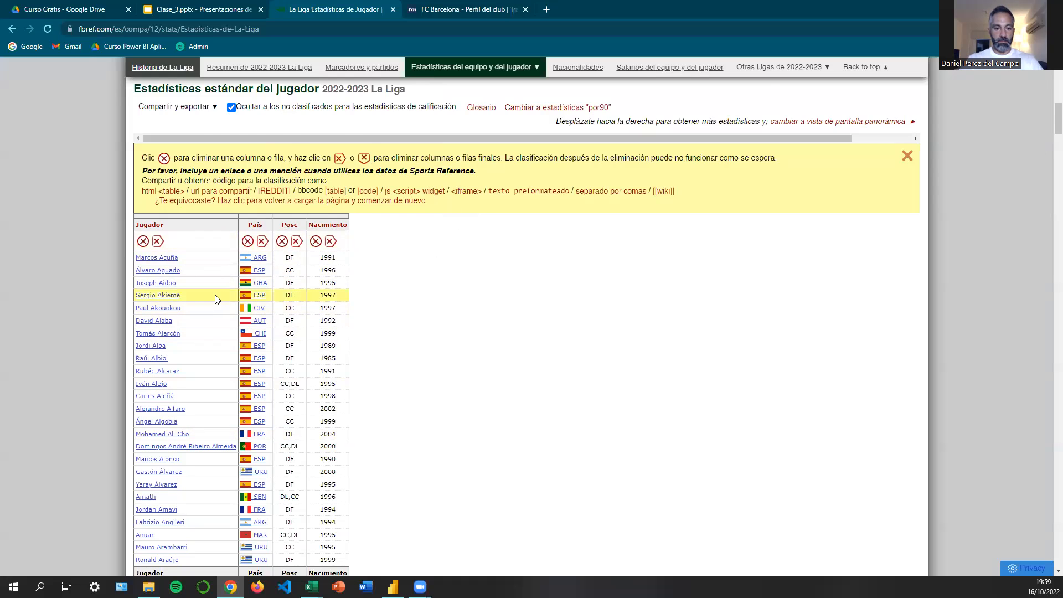
Convert the trimmed player table to CSV text for Excel.
scroll(216, 299, "up", 1)
left_click(195, 163)
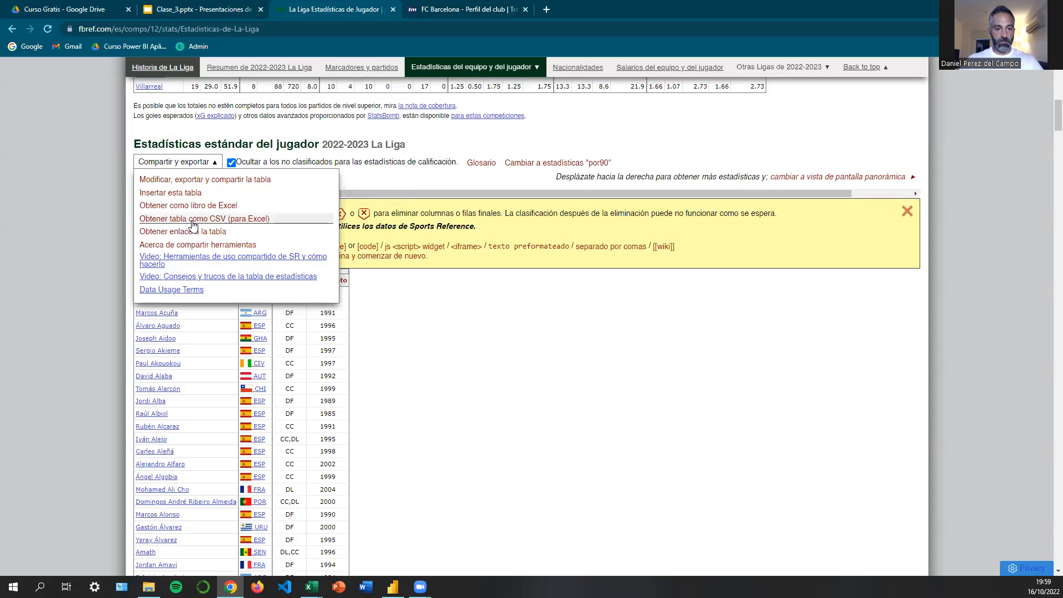
left_click(235, 221)
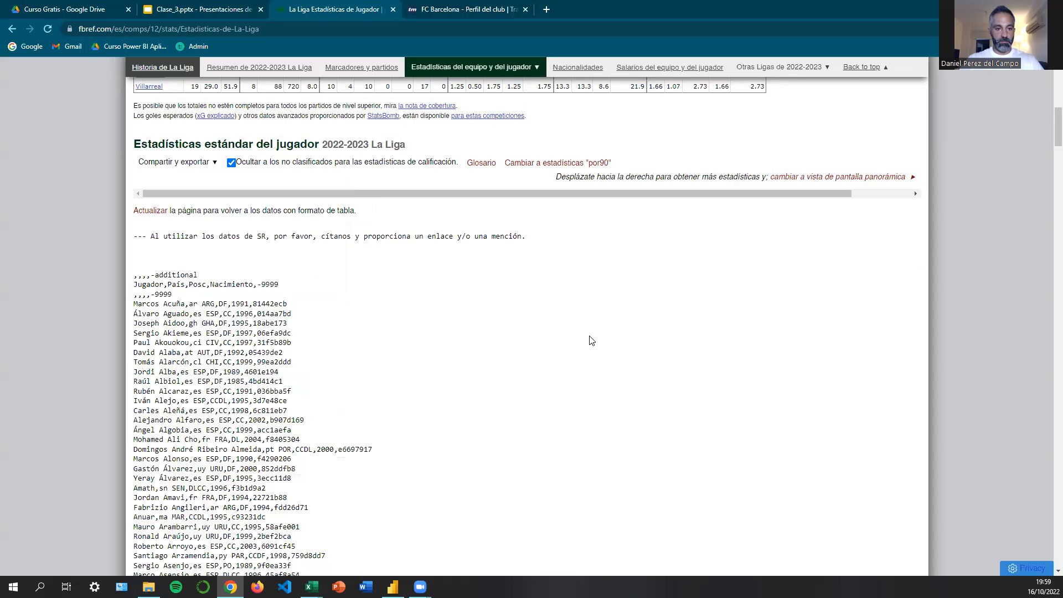
Copy the CSV text from the Jugador,País,Posc,Nacimiento header line through the last player.
scroll(385, 321, "down", 1)
scroll(543, 281, "up", 1)
scroll(281, 297, "down", 1)
scroll(282, 297, "down", 1)
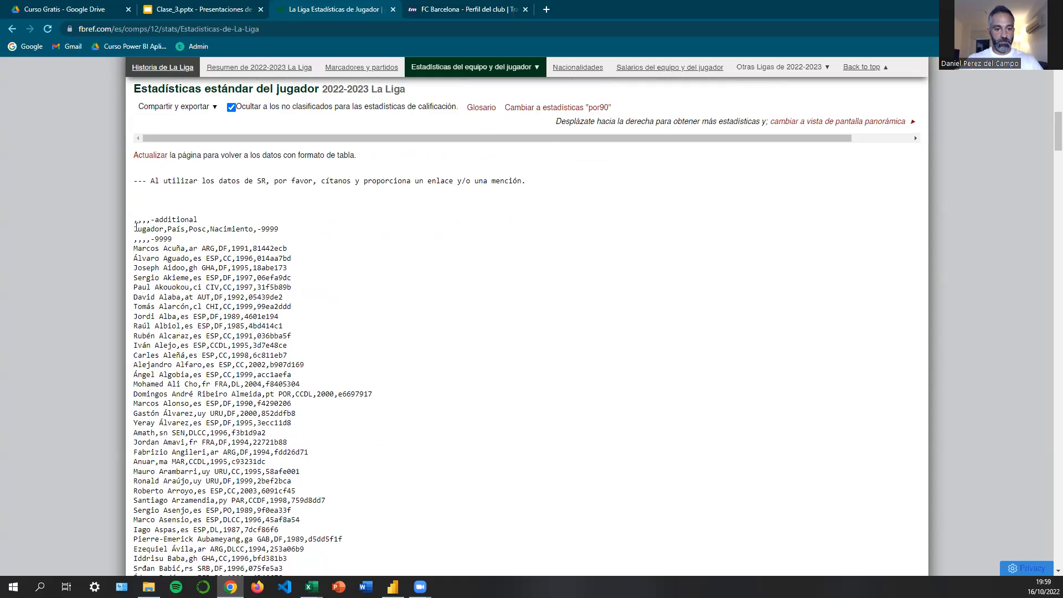
left_click_drag(156, 229, 280, 232)
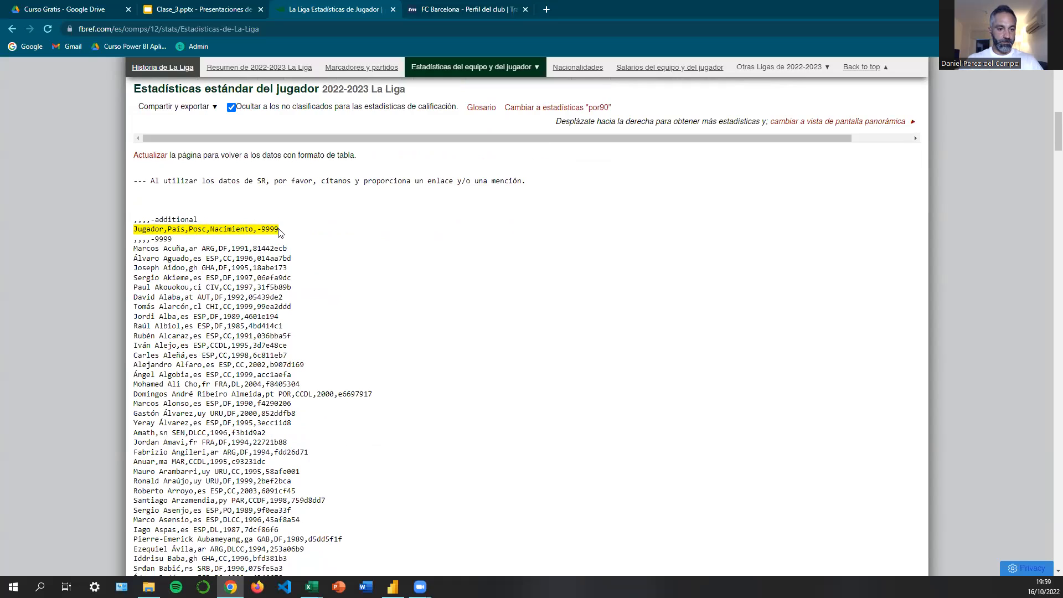
left_click_drag(278, 233, 296, 520)
left_click_drag(332, 570, 331, 149)
left_click_drag(239, 133, 343, 151)
right_click(246, 132)
left_click(289, 139)
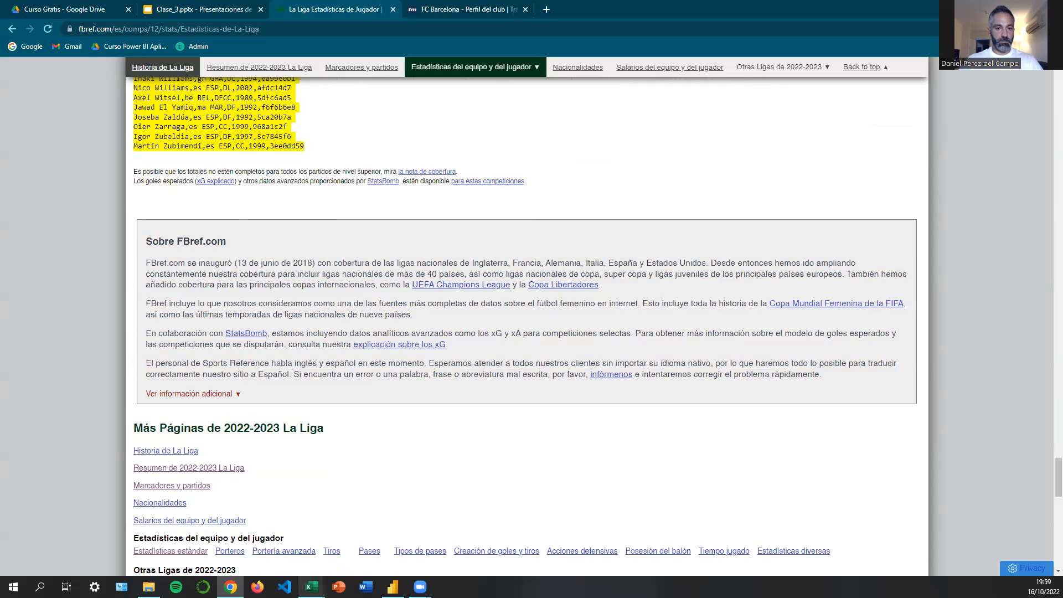
Switch to the Libro1 workbook in Excel and paste the player data into Dim_Jugadores starting at cell A1.
mouse_move(312, 586)
left_click(422, 506)
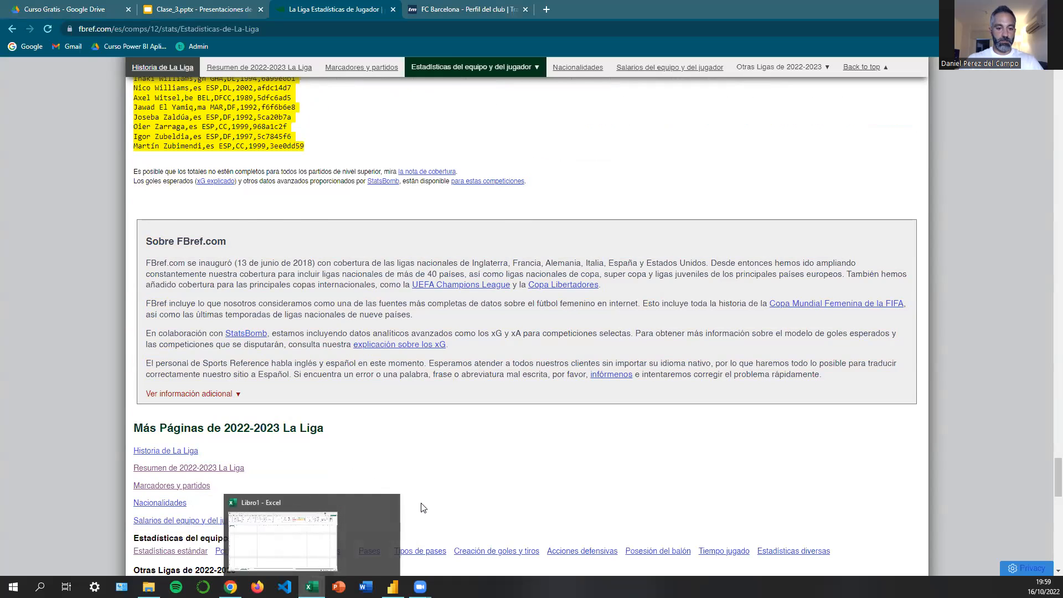
left_click(364, 542)
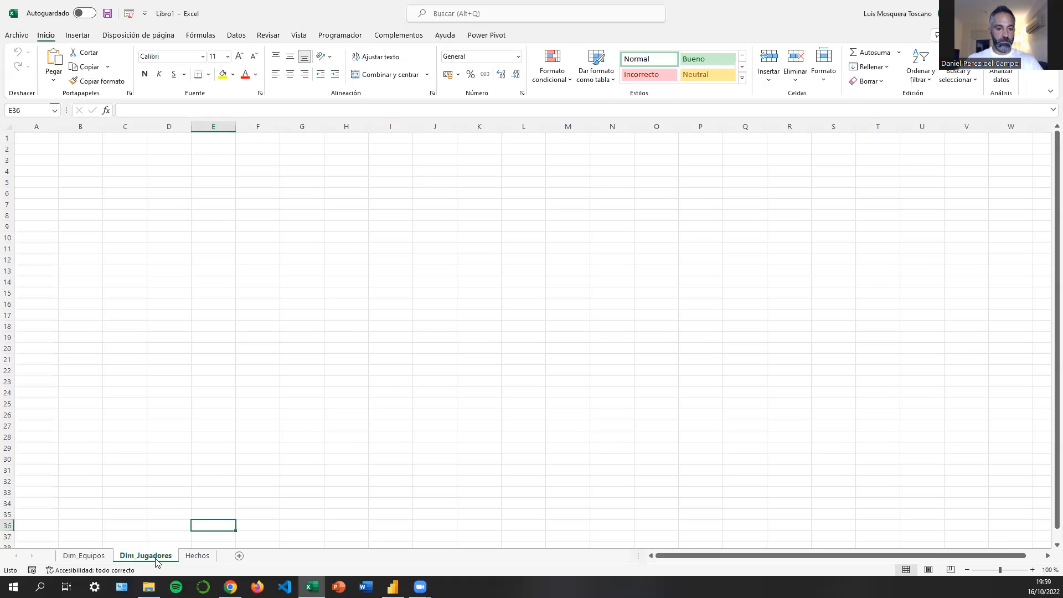
left_click(48, 141)
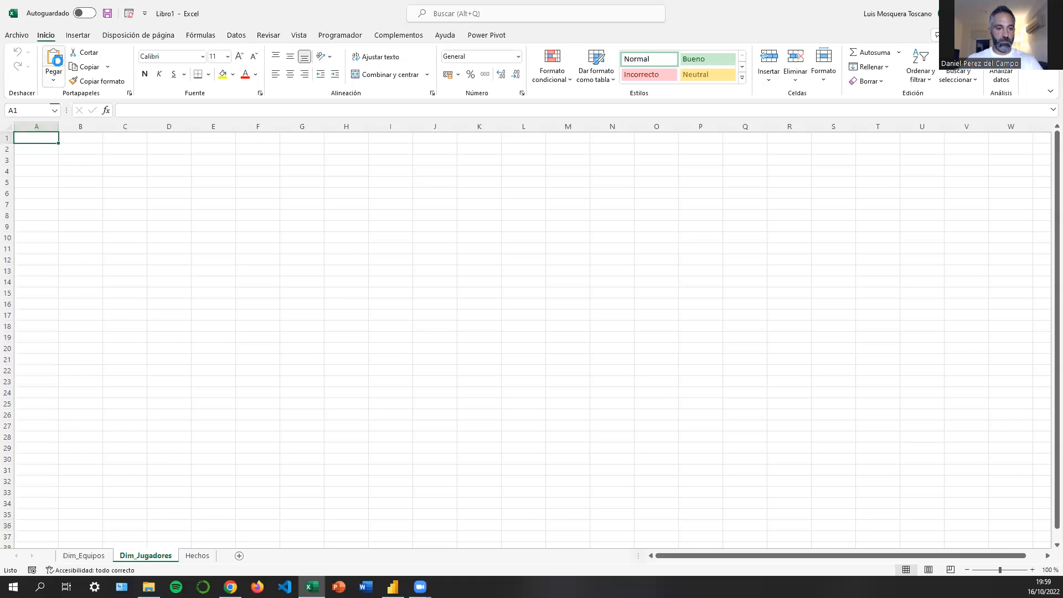
left_click(257, 193)
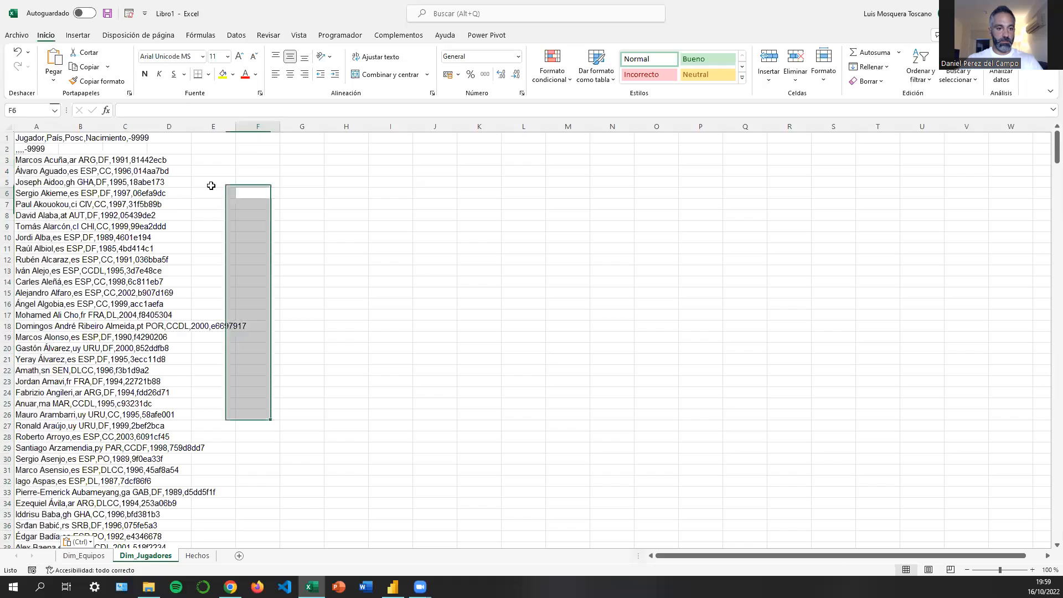
Widen column A in Dim_Jugadores and delete row 2 containing only commas and -9999.
left_click_drag(58, 127, 177, 126)
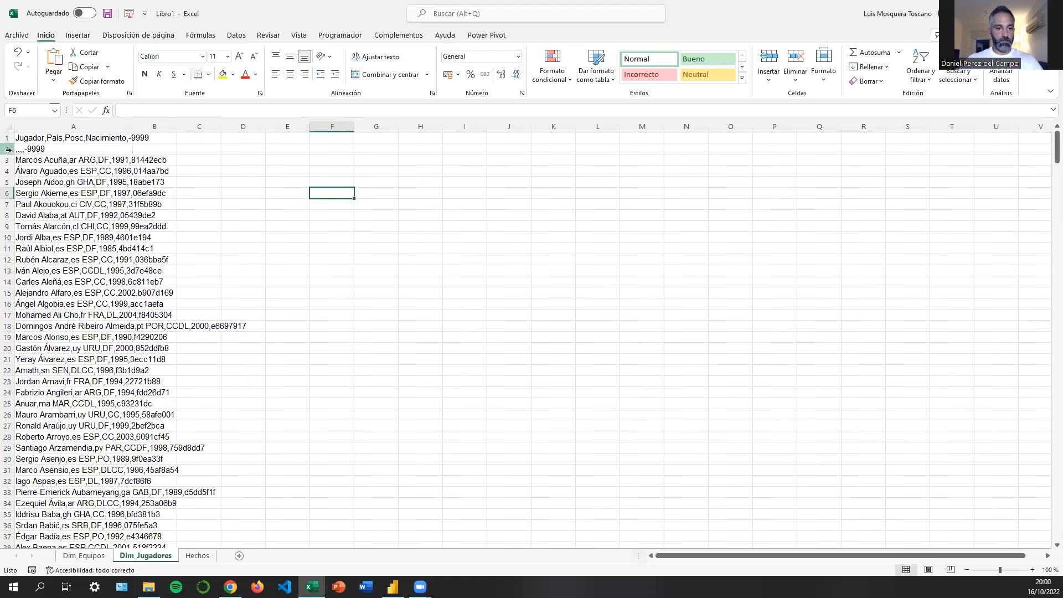
left_click(8, 149)
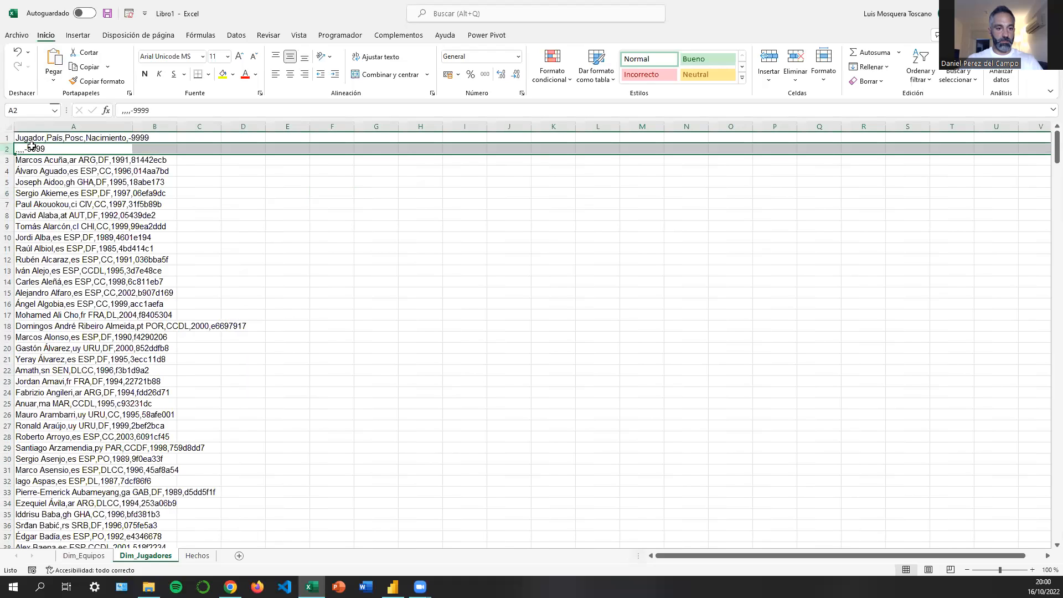
right_click(9, 150)
left_click(34, 276)
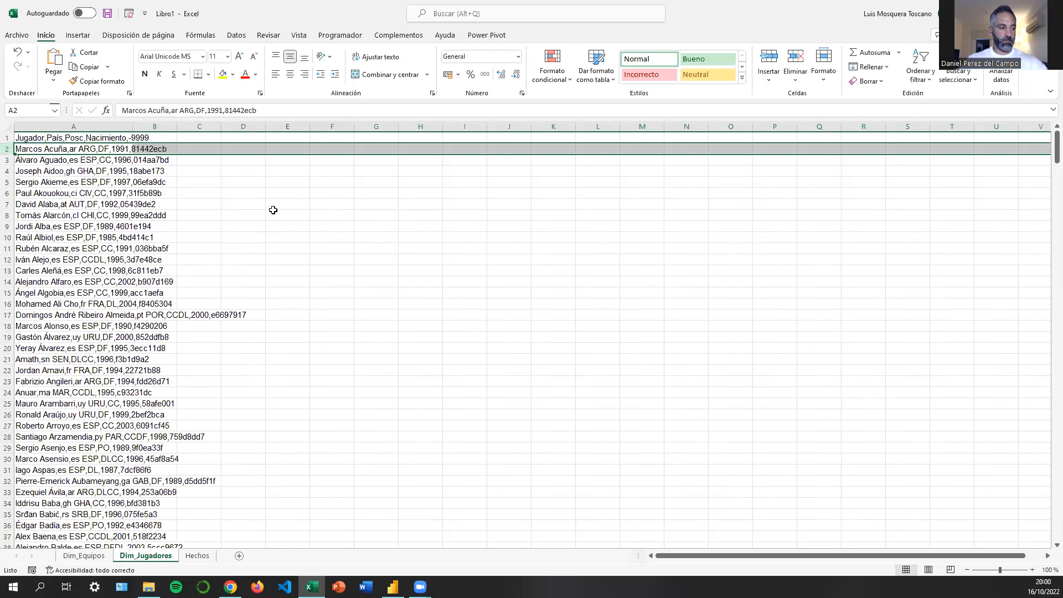
left_click(155, 219)
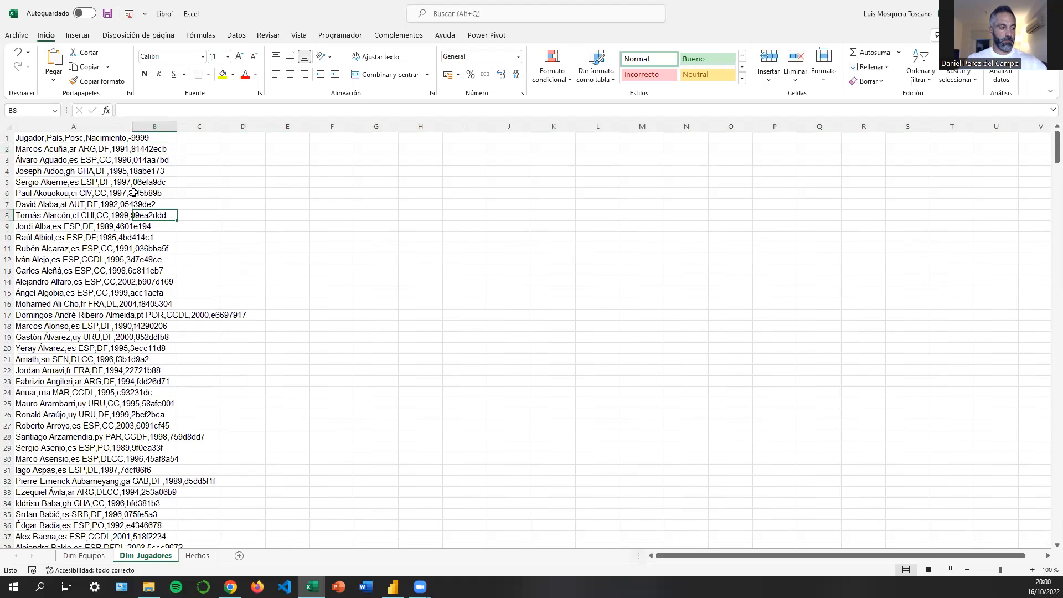
Split column A of Dim_Jugadores into separate columns as delimited text, using the comma as the only separator.
left_click(55, 122)
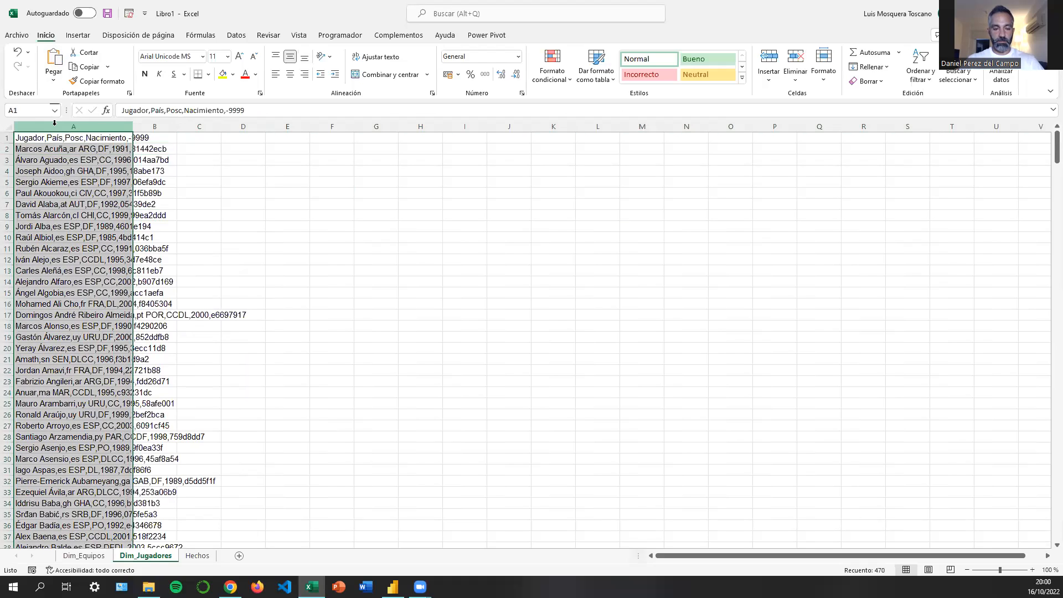
left_click(226, 191)
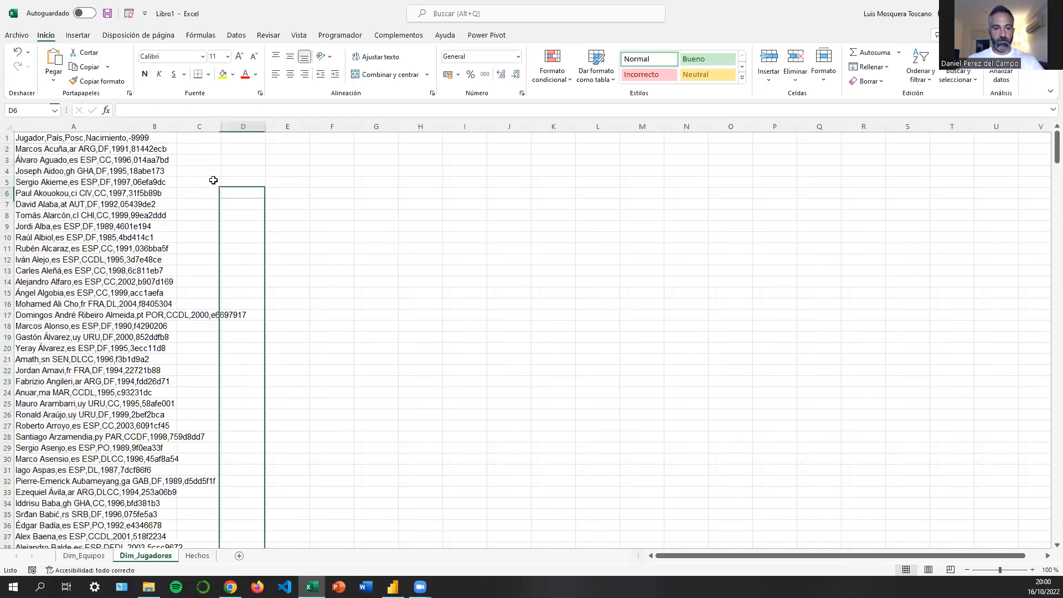
left_click(87, 125)
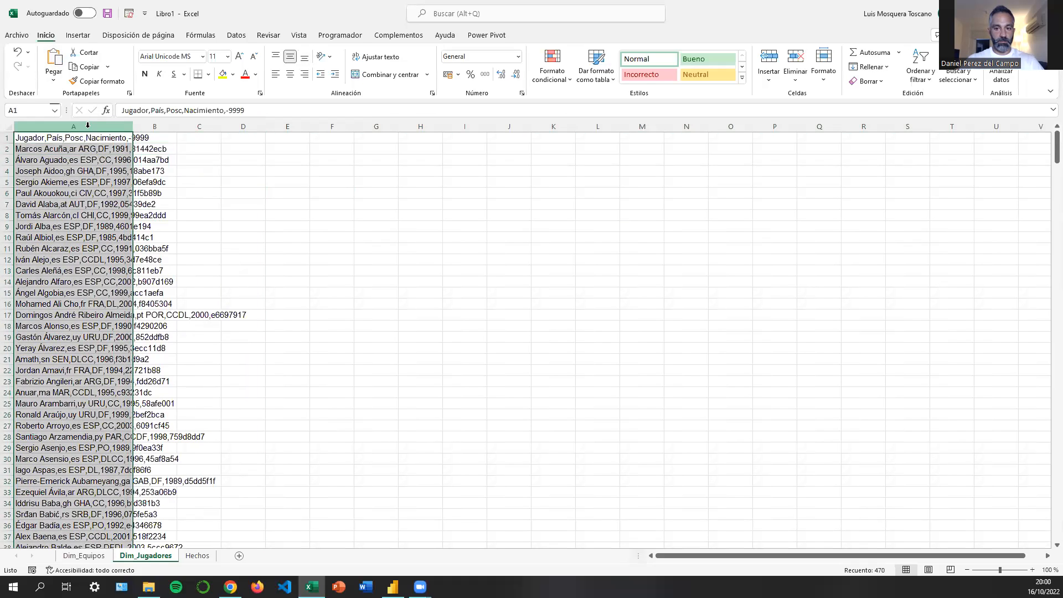
left_click(237, 37)
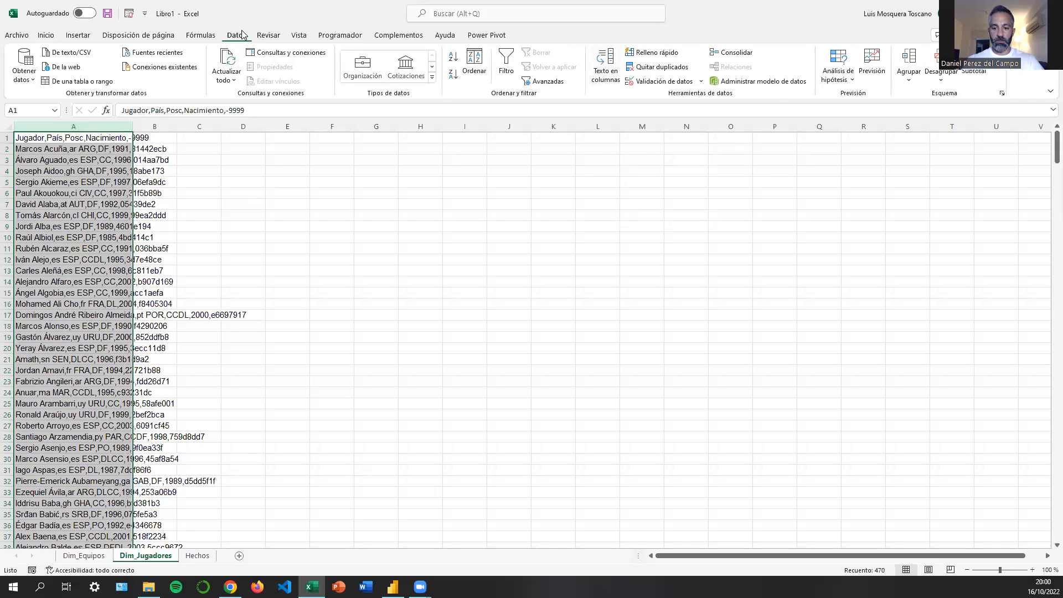
left_click(612, 70)
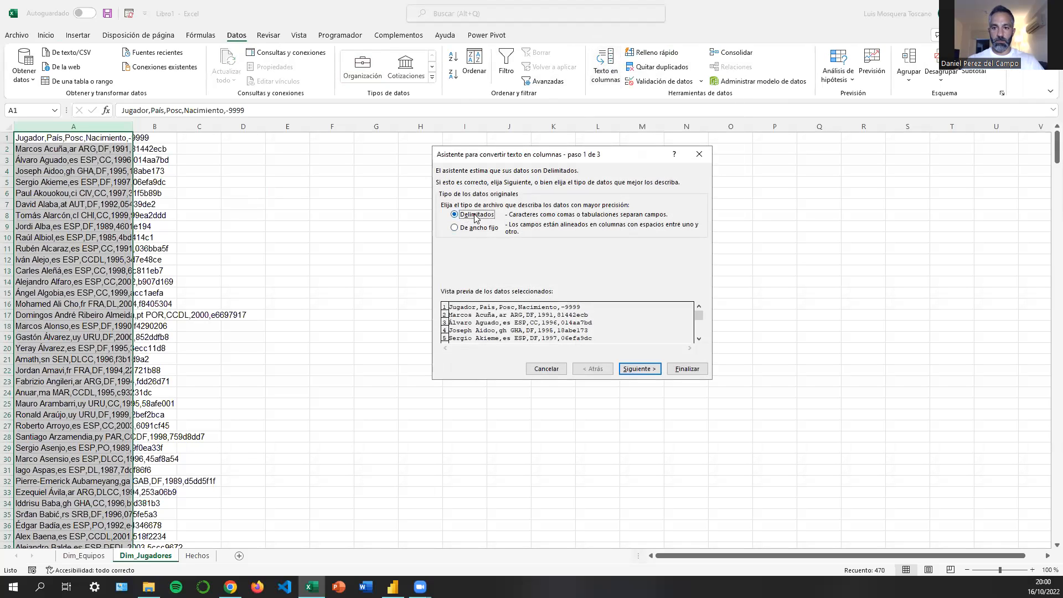
double_click(485, 215)
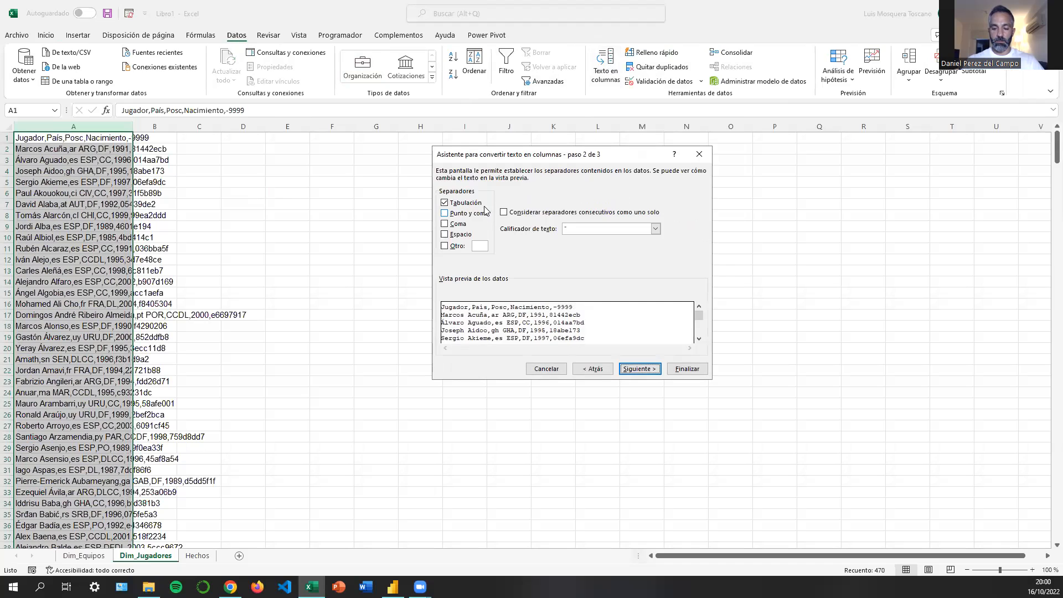
left_click(592, 369)
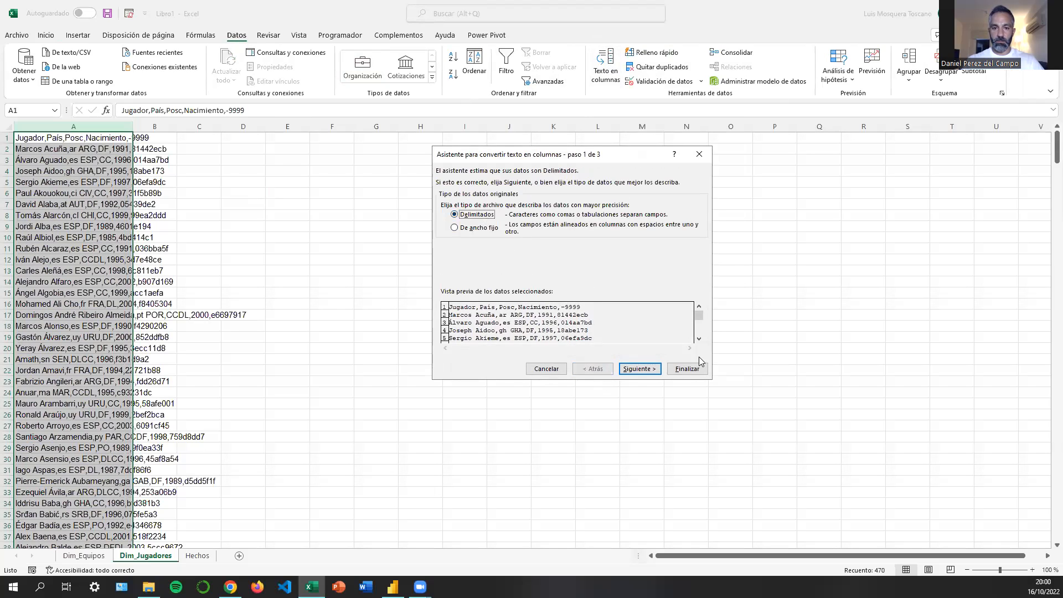
left_click(640, 369)
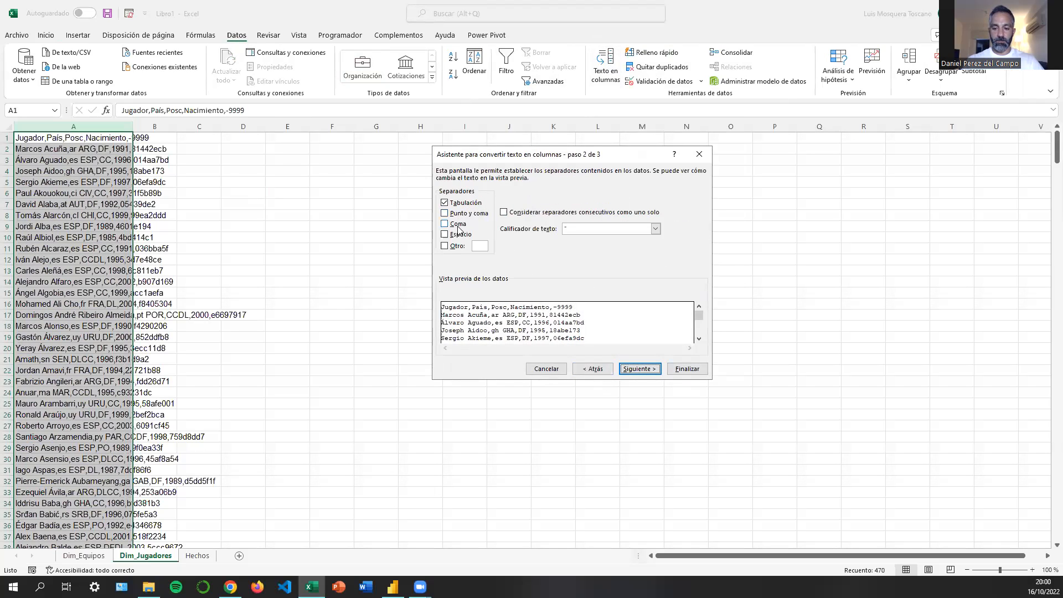
left_click(449, 225)
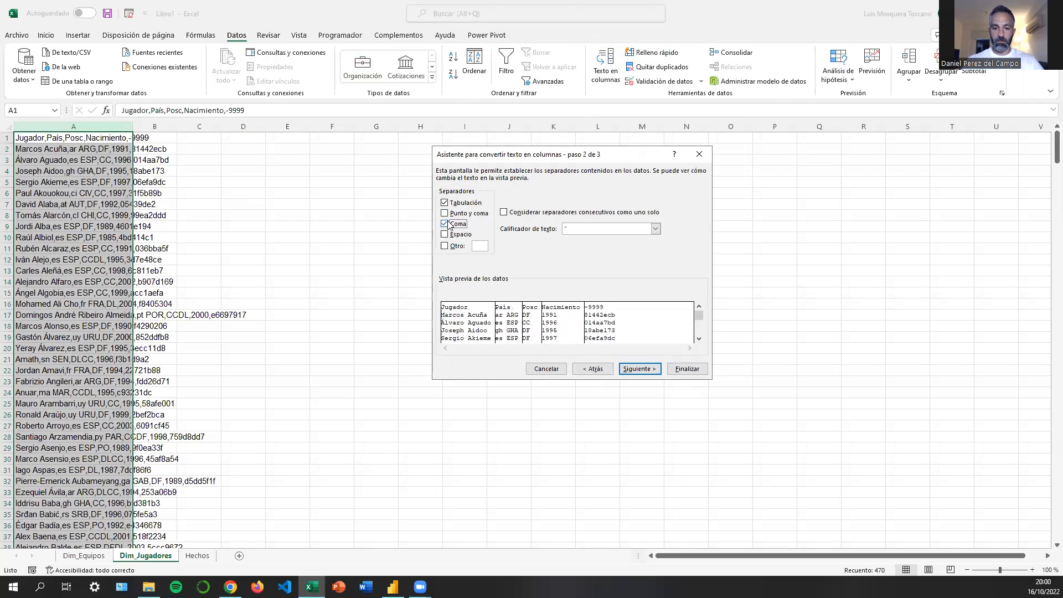
left_click(463, 206)
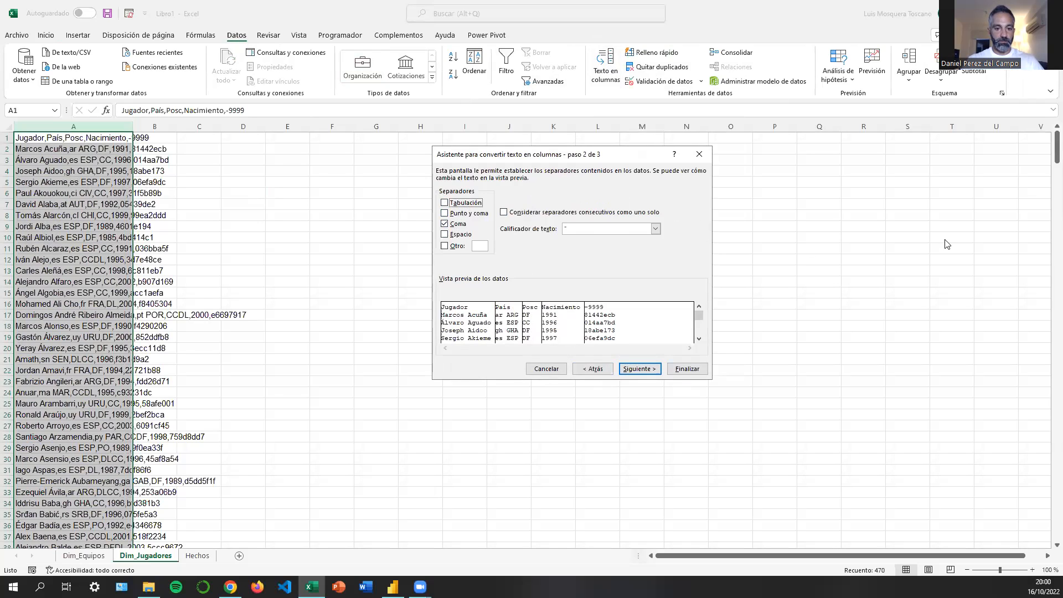
left_click(655, 371)
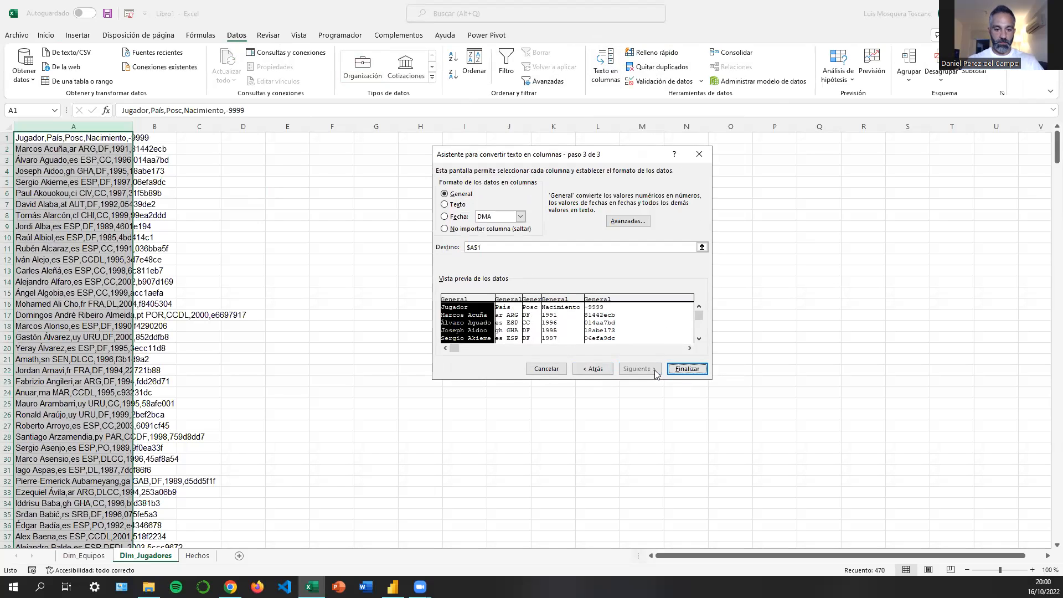
left_click(687, 369)
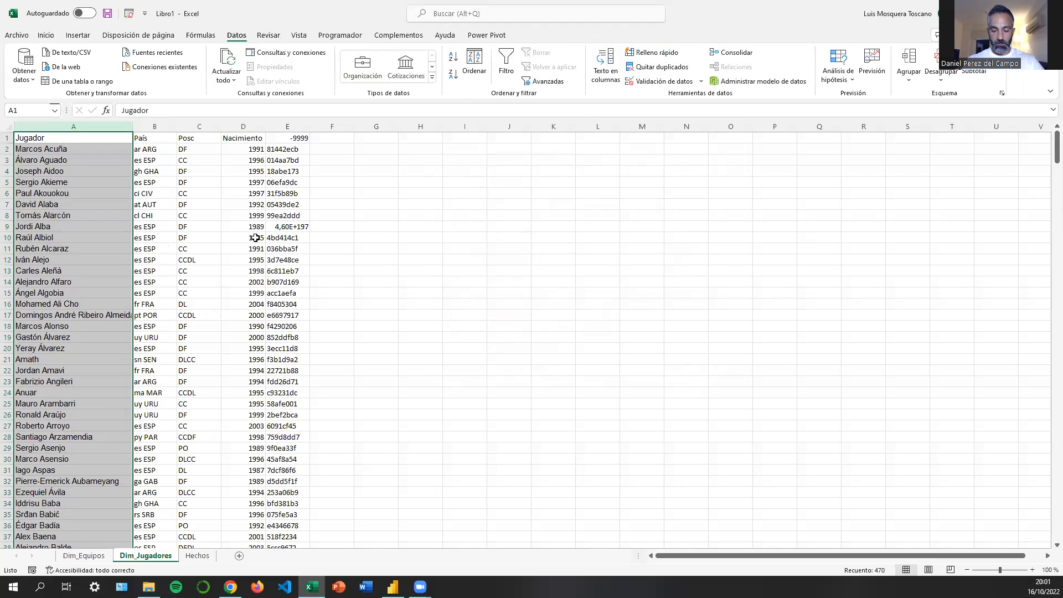
Rename the -9999 header in cell E1 of Dim_Jugadores as ID_Jugador.
left_click(58, 142)
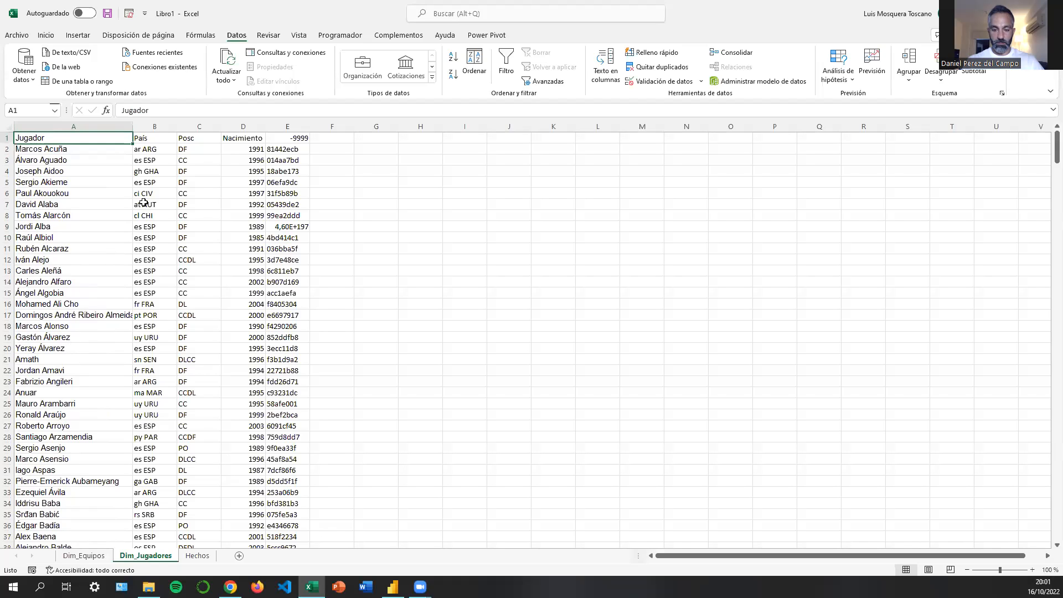
left_click(293, 137)
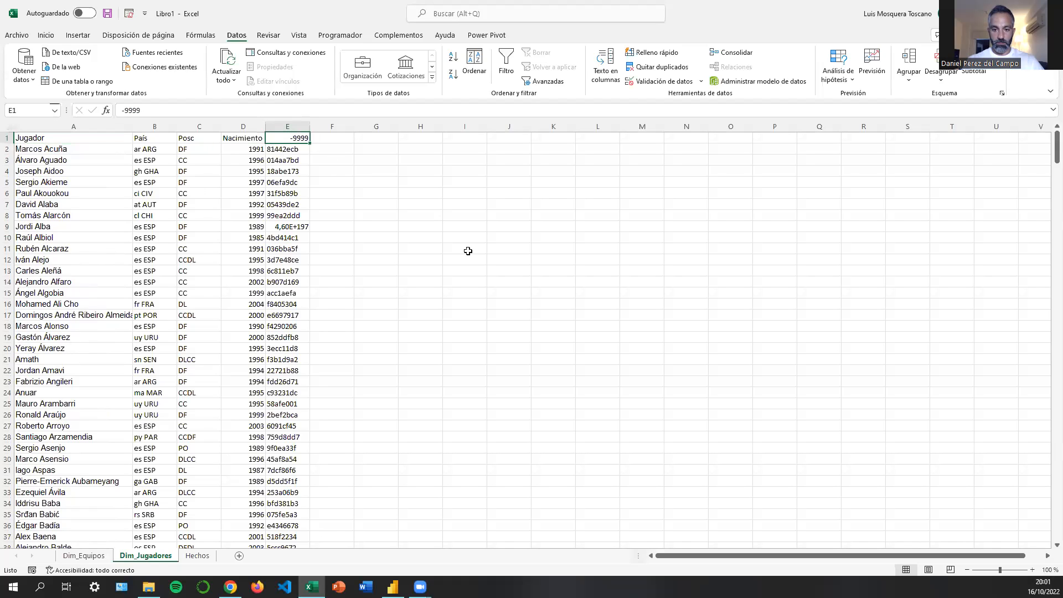
type("ID_Jugador")
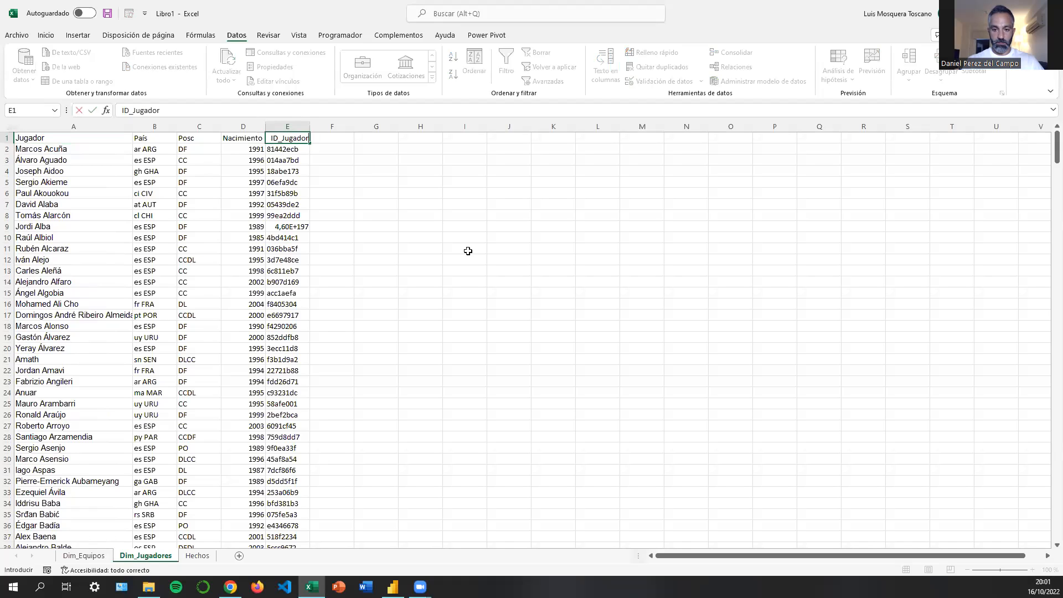
left_click(287, 195)
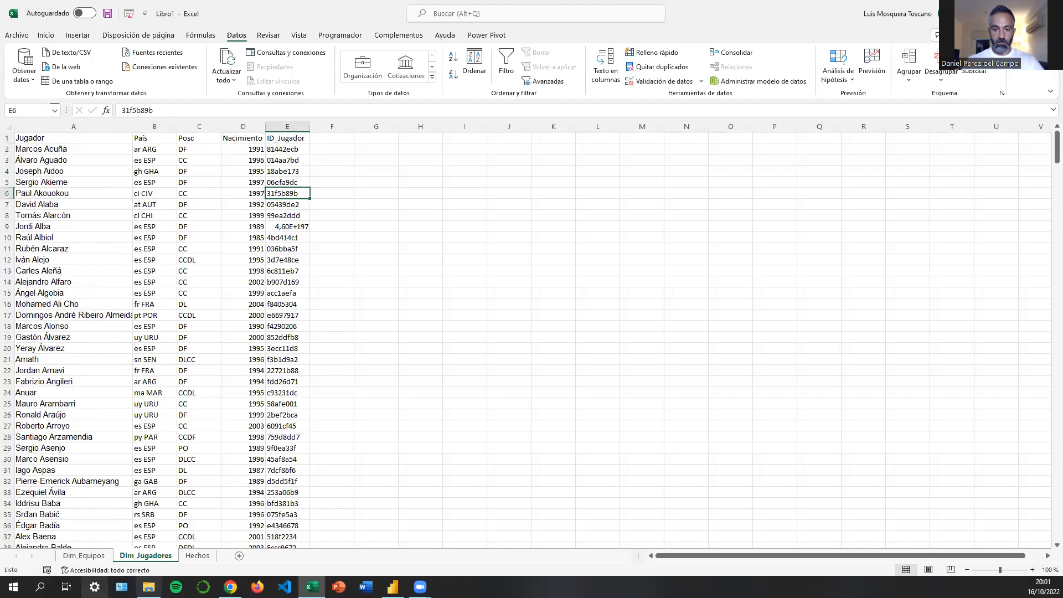
Review the Dim_Equipos sheet and return to cell A1 of Dim_Jugadores.
left_click(84, 555)
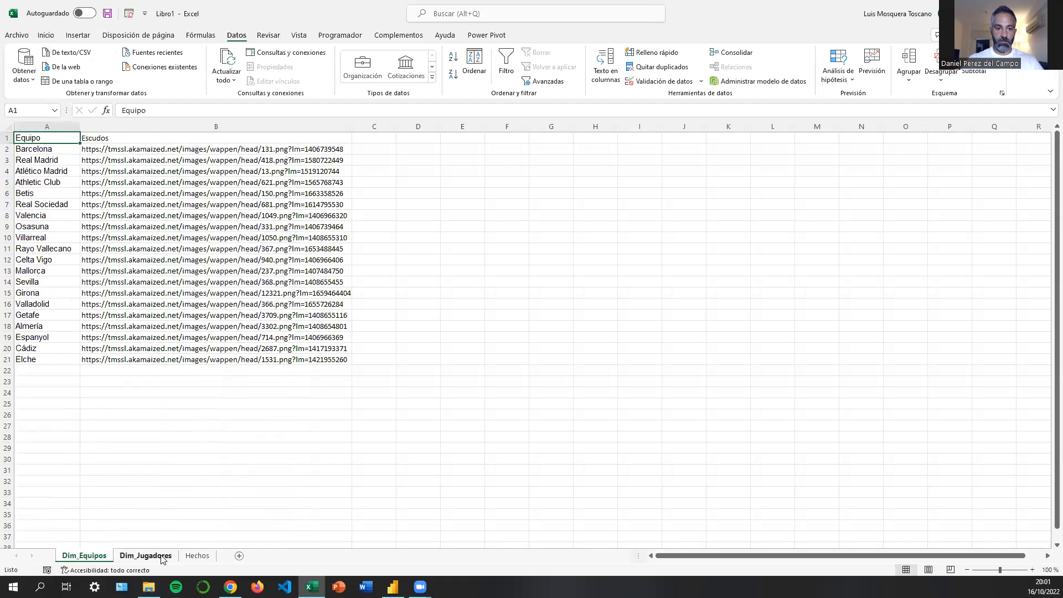
left_click(145, 555)
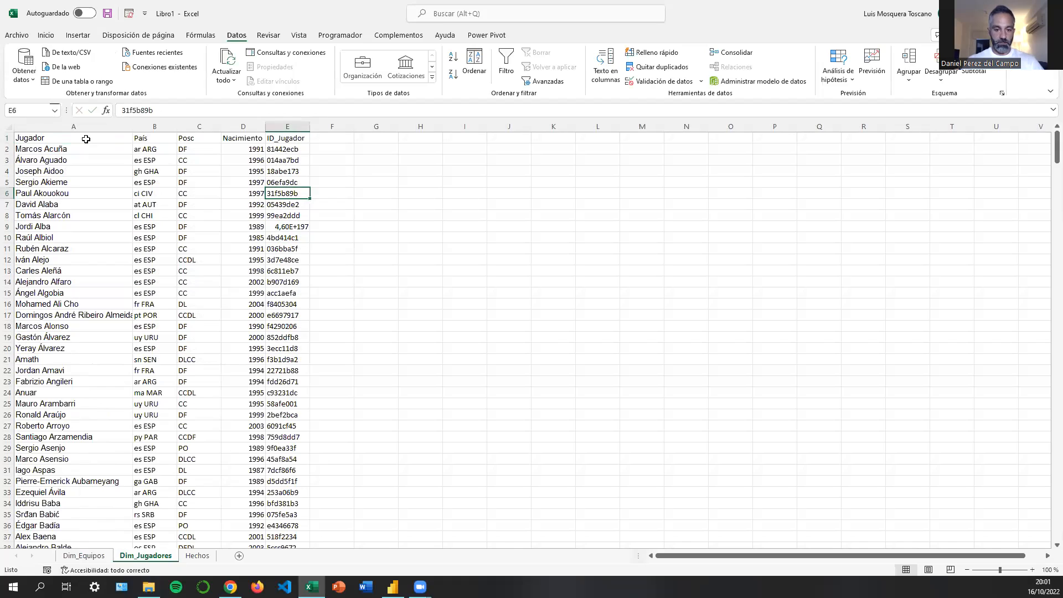
left_click(88, 140)
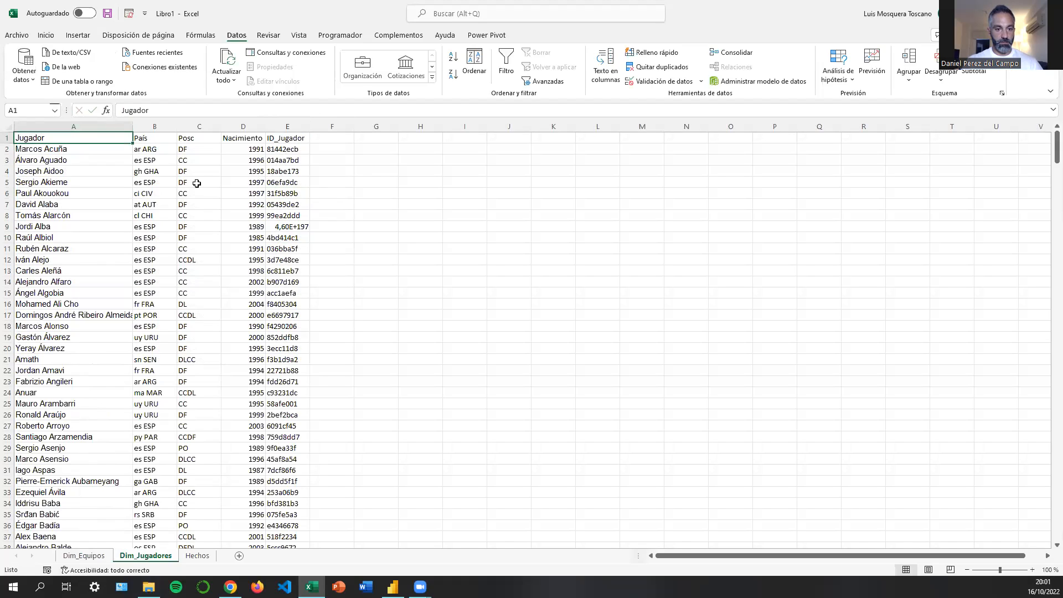
Save the workbook as Clase3.xlsx in the Descargas folder.
left_click(108, 14)
type("Clase2")
key("BackSpace")
type("3")
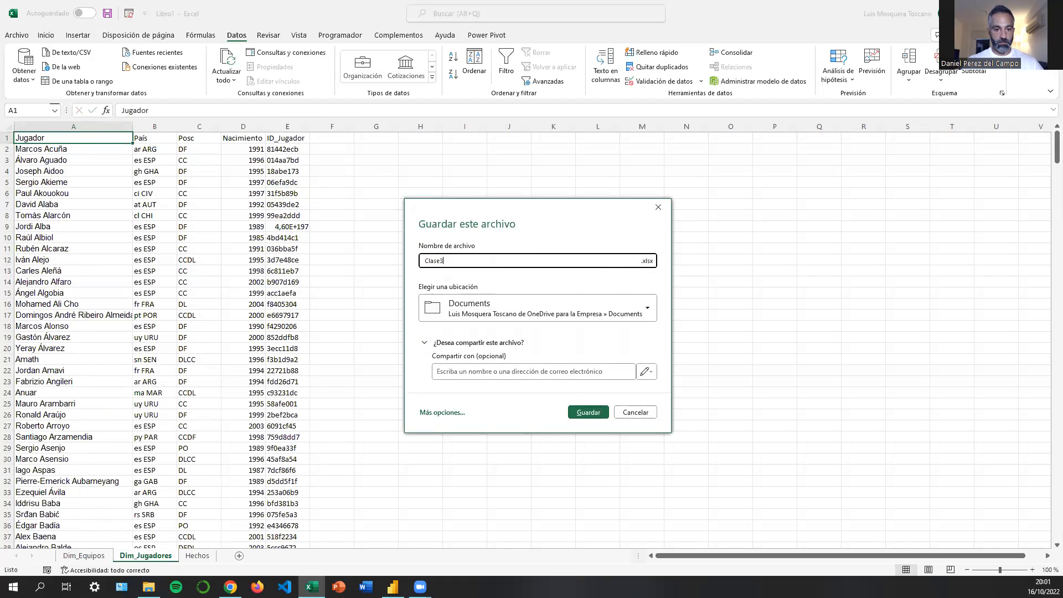
left_click(609, 308)
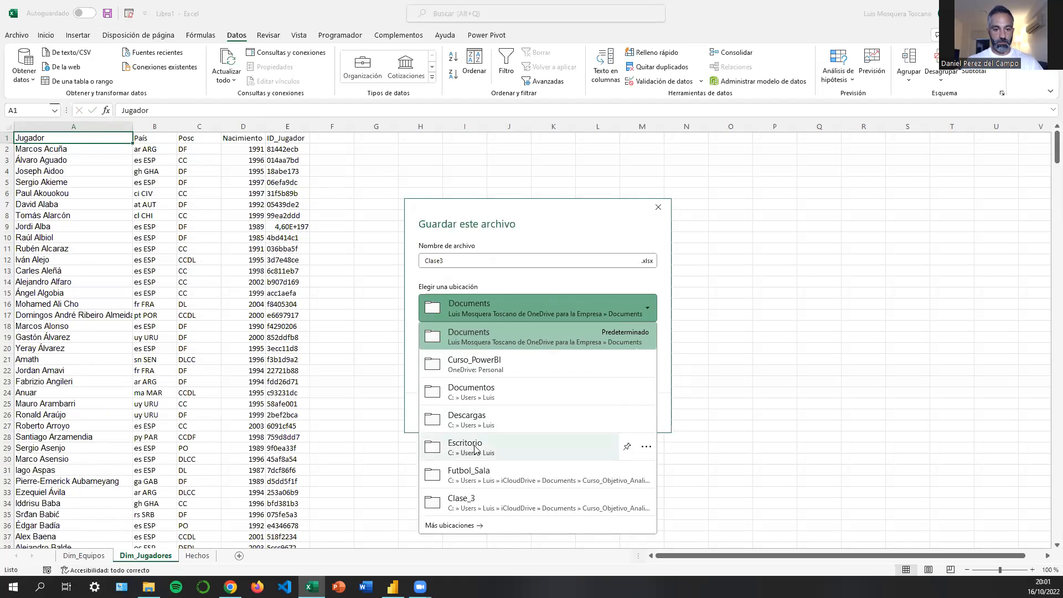
left_click(491, 424)
left_click(586, 411)
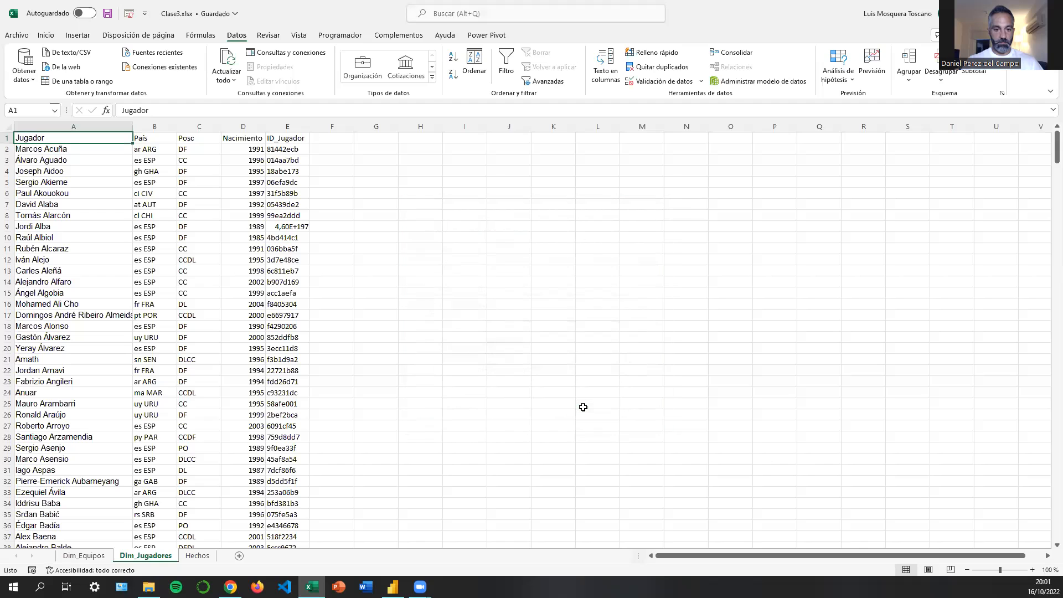
Show the empty Hechos sheet, switch to the FBref La Liga statistics page in Chrome and reload it.
left_click(197, 555)
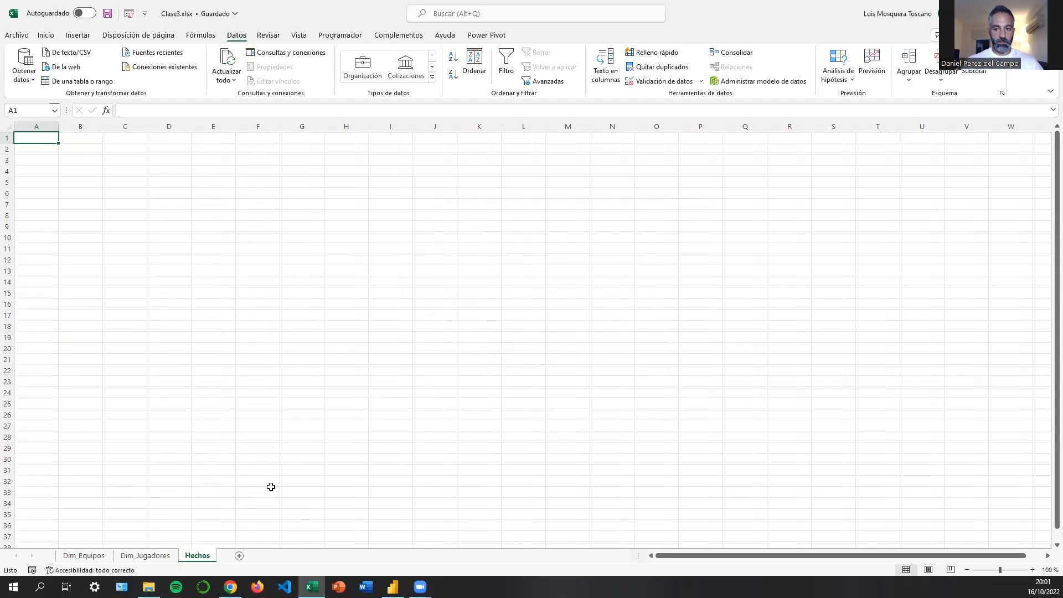
left_click(231, 587)
scroll(332, 218, "up", 15)
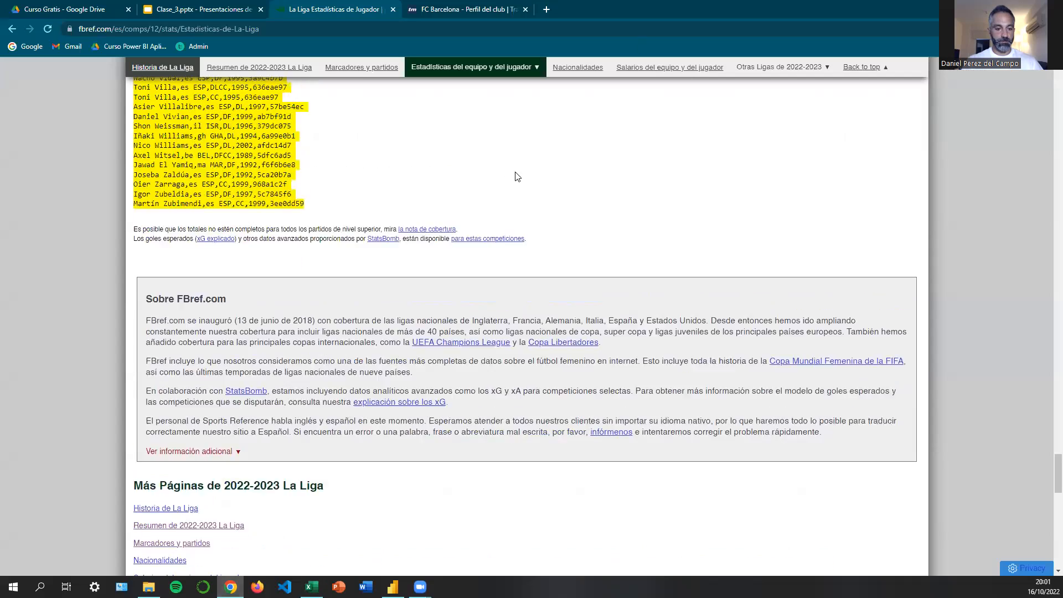
scroll(306, 221, "up", 10)
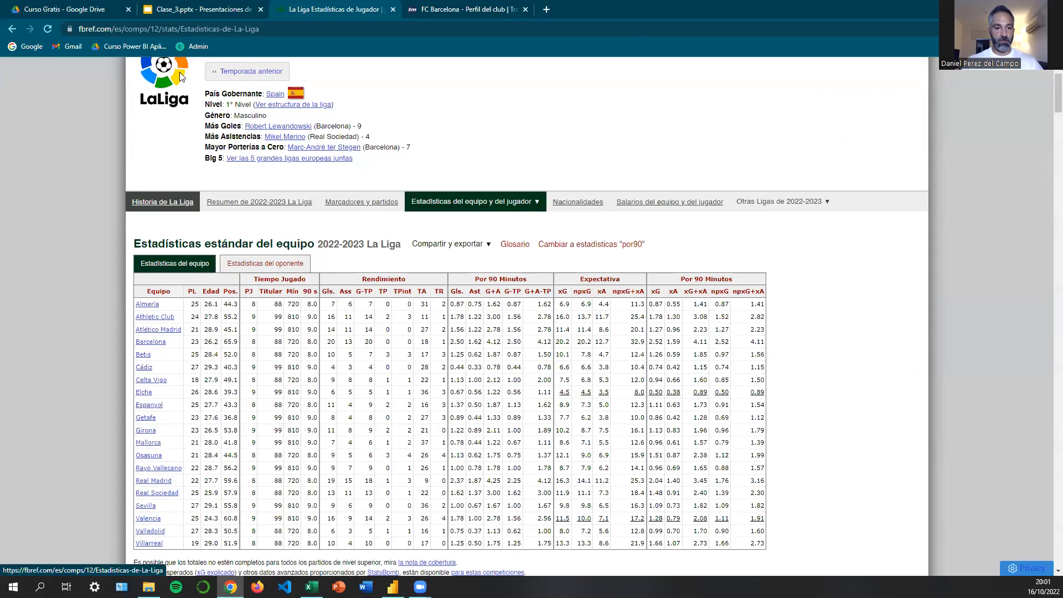
left_click(46, 30)
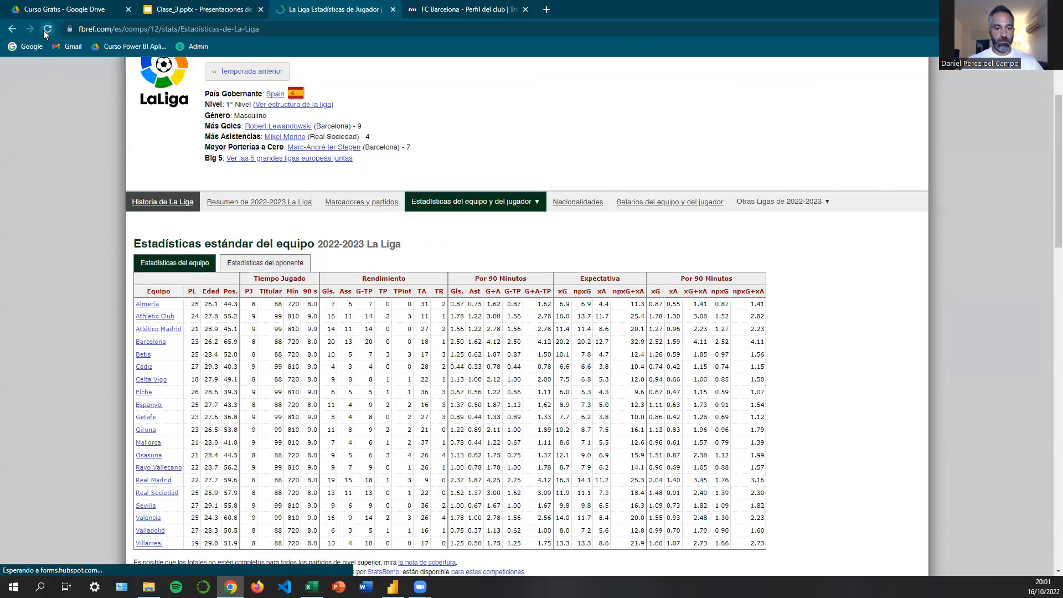
Put the Estadísticas estándar del jugador table into its modify, export and share mode.
scroll(488, 279, "down", 6)
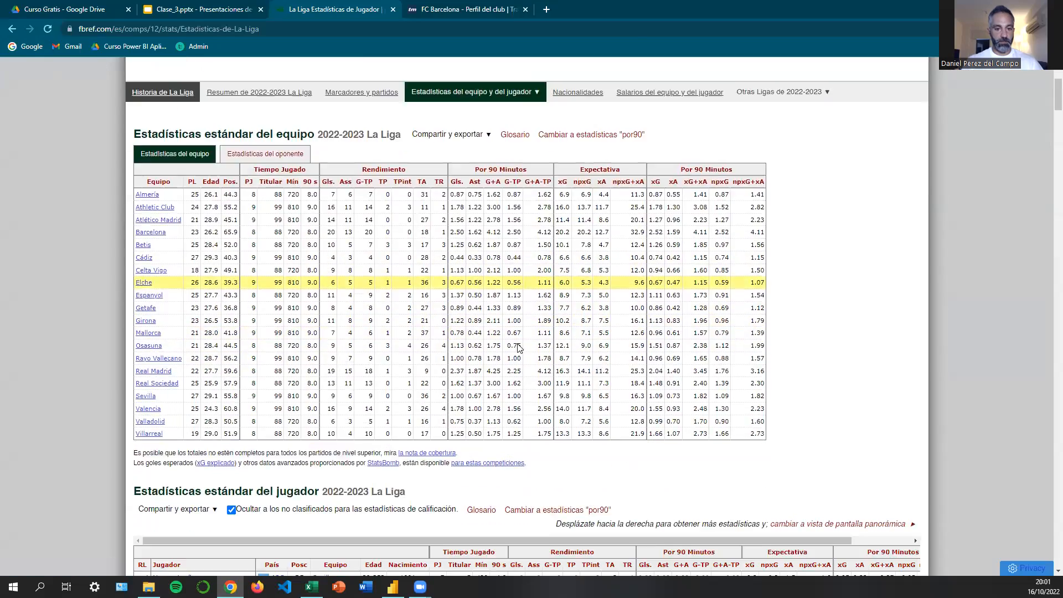
scroll(610, 310, "down", 2)
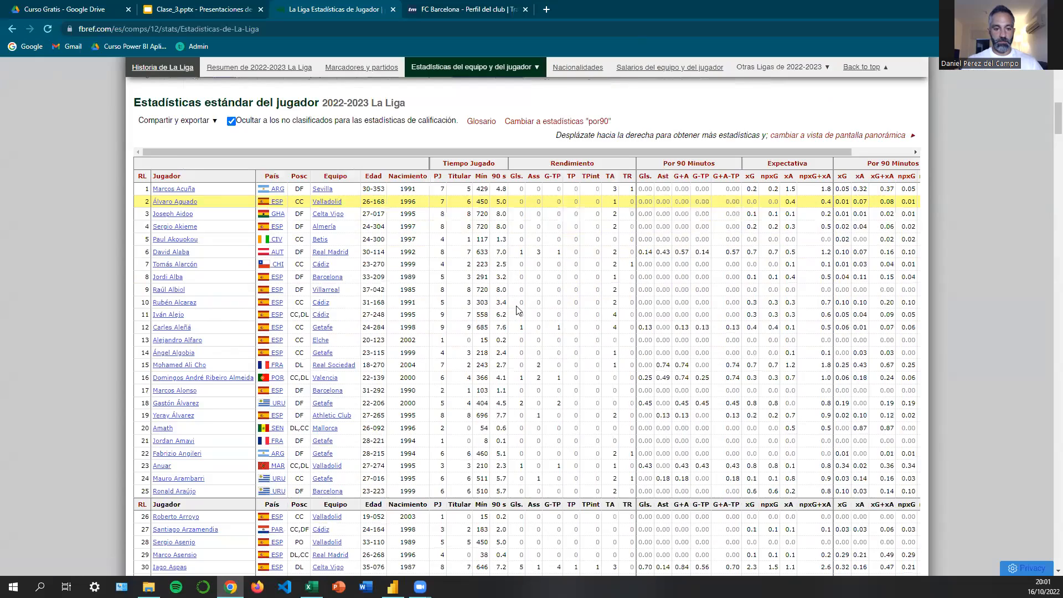
scroll(516, 307, "up", 1)
scroll(512, 324, "up", 2)
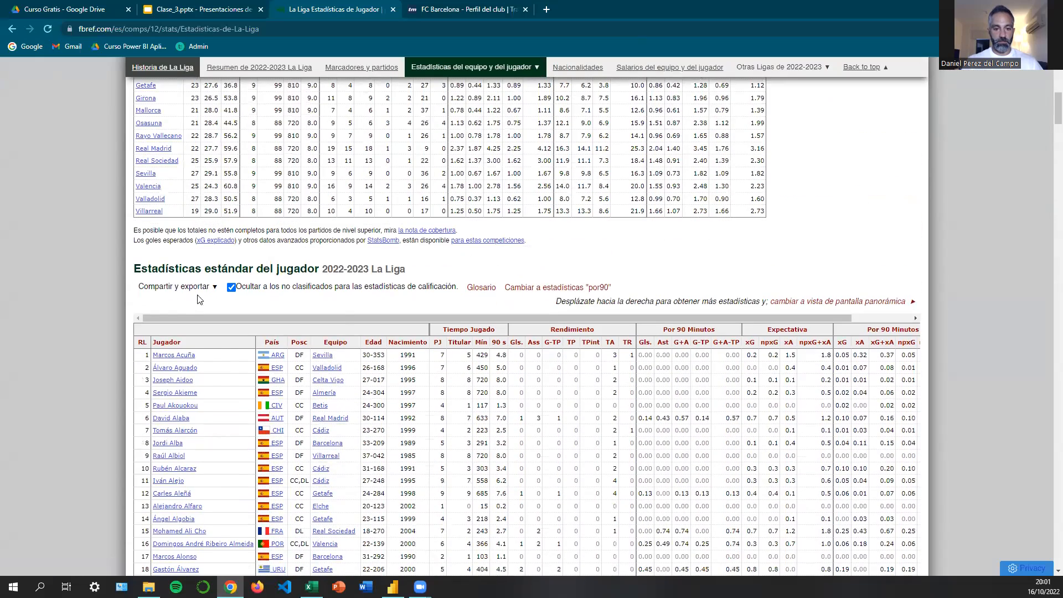
left_click(188, 288)
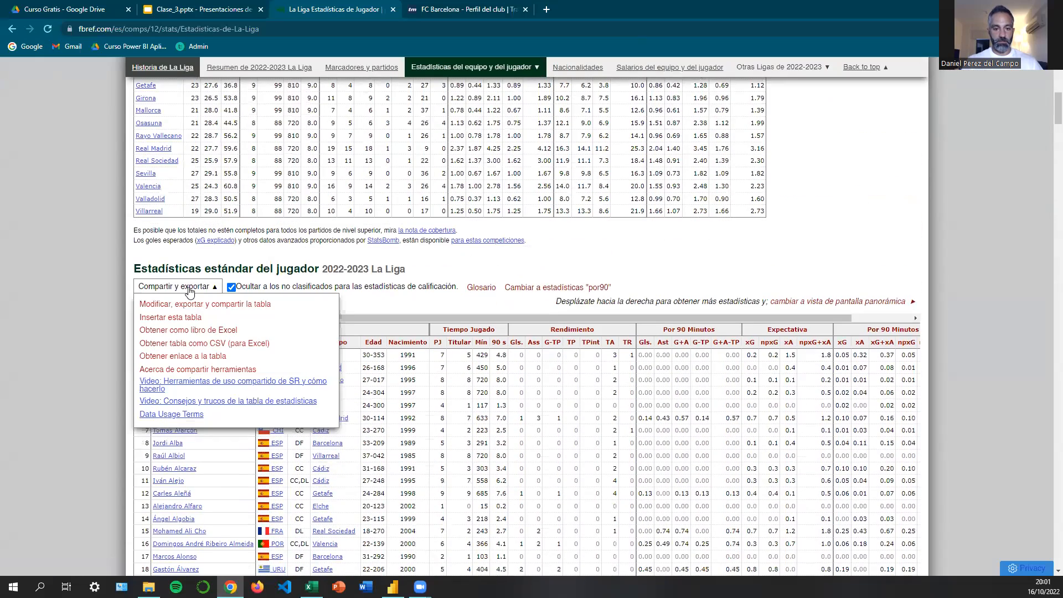
left_click(160, 306)
Remove the RL, País, Posc, Equipo, Edad and Nacimiento columns from the Estadísticas estándar del jugador table.
scroll(891, 255, "down", 1)
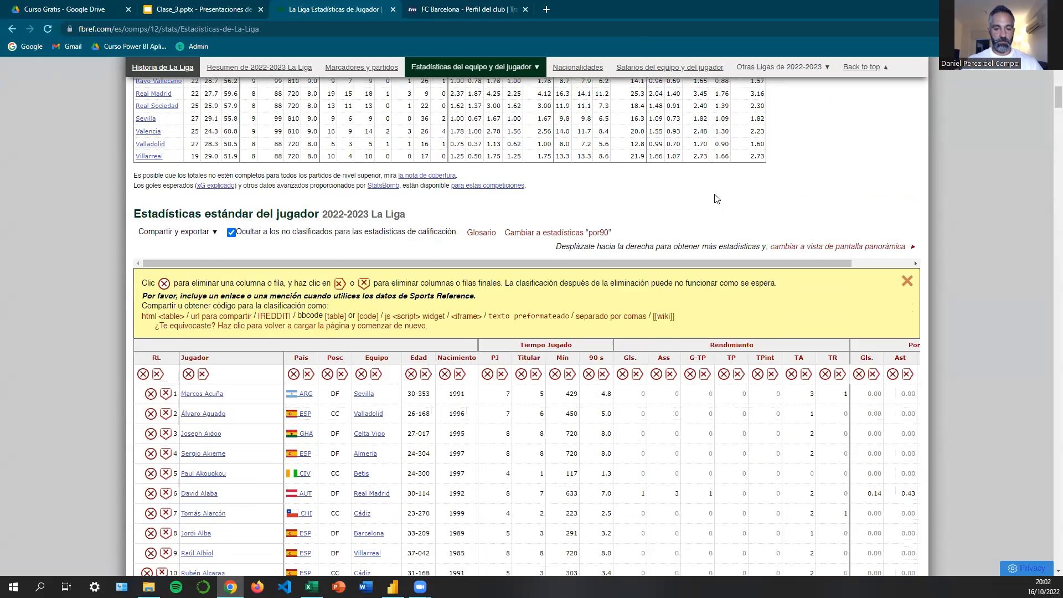
scroll(762, 205, "down", 2)
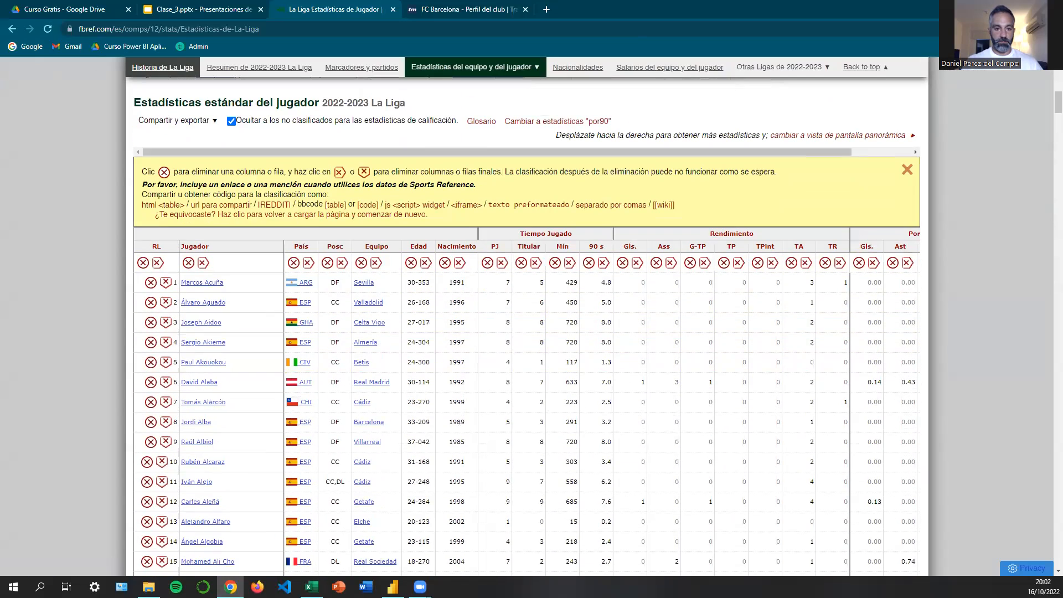
left_click(143, 263)
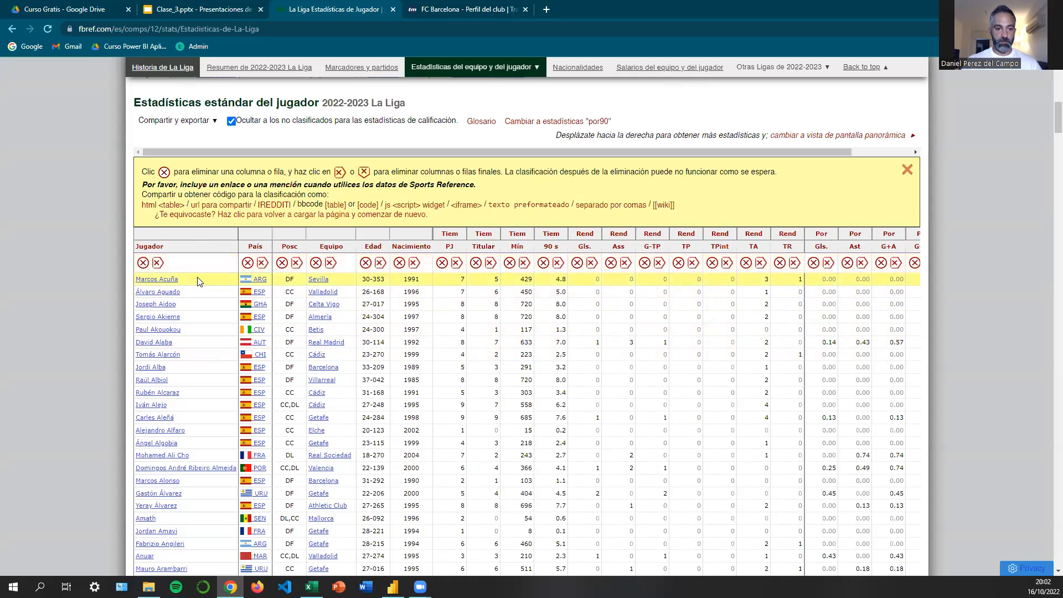
mouse_move(256, 249)
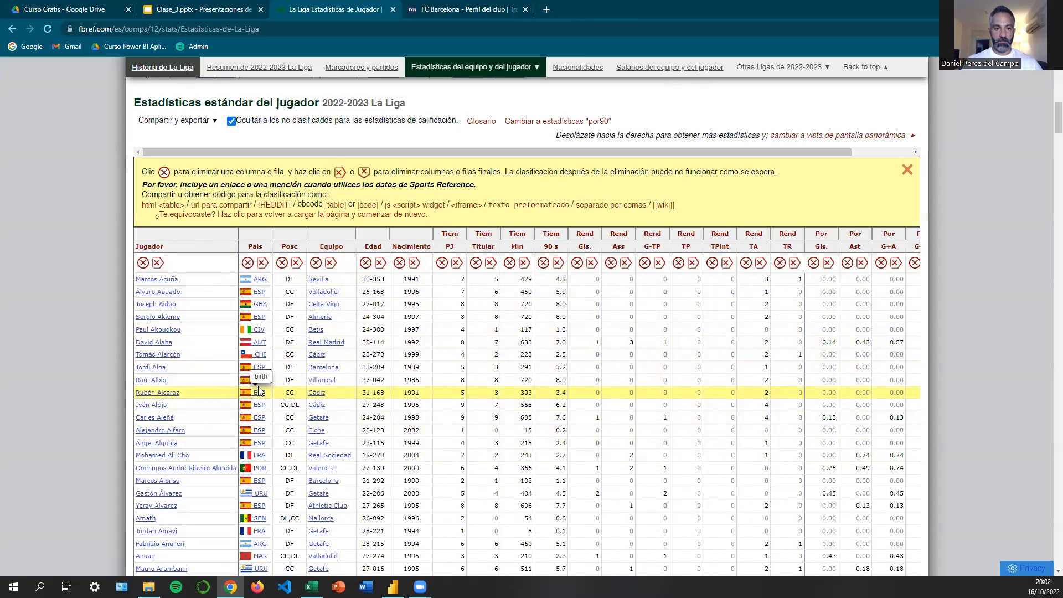
left_click(248, 262)
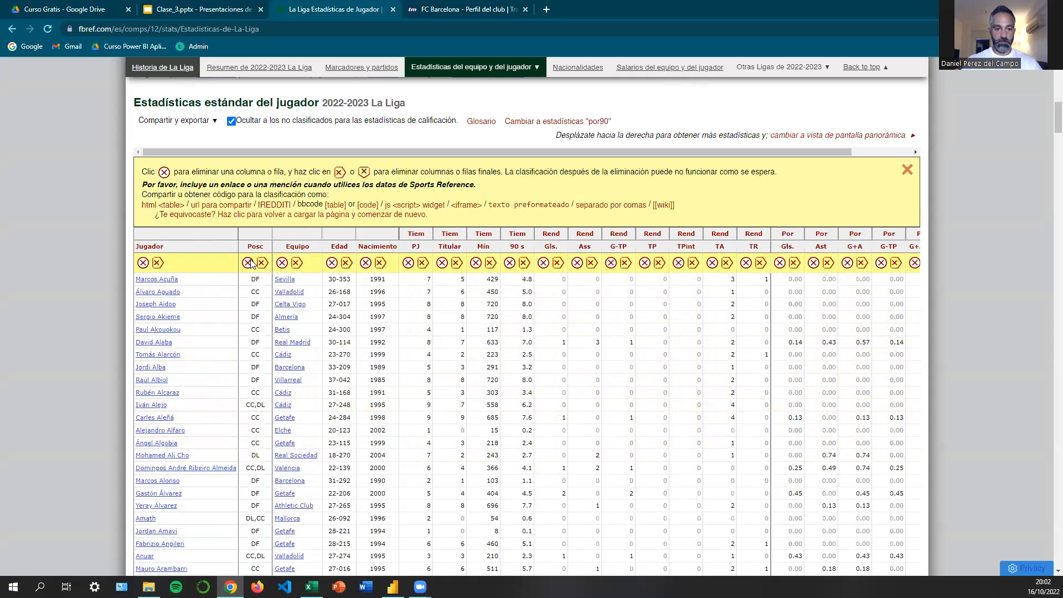
left_click(248, 263)
left_click(248, 263)
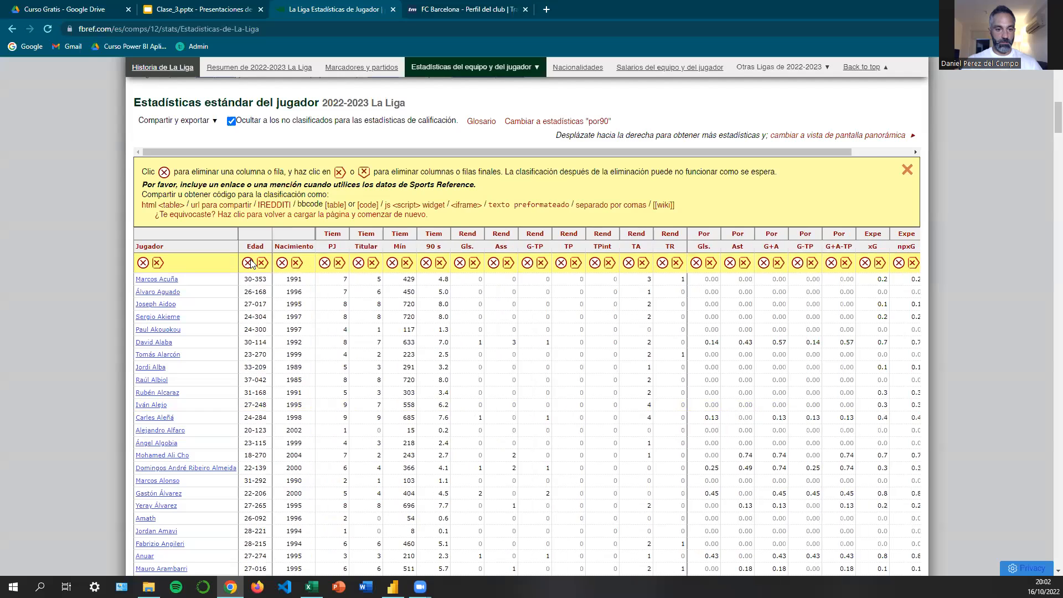
left_click(248, 263)
left_click(248, 262)
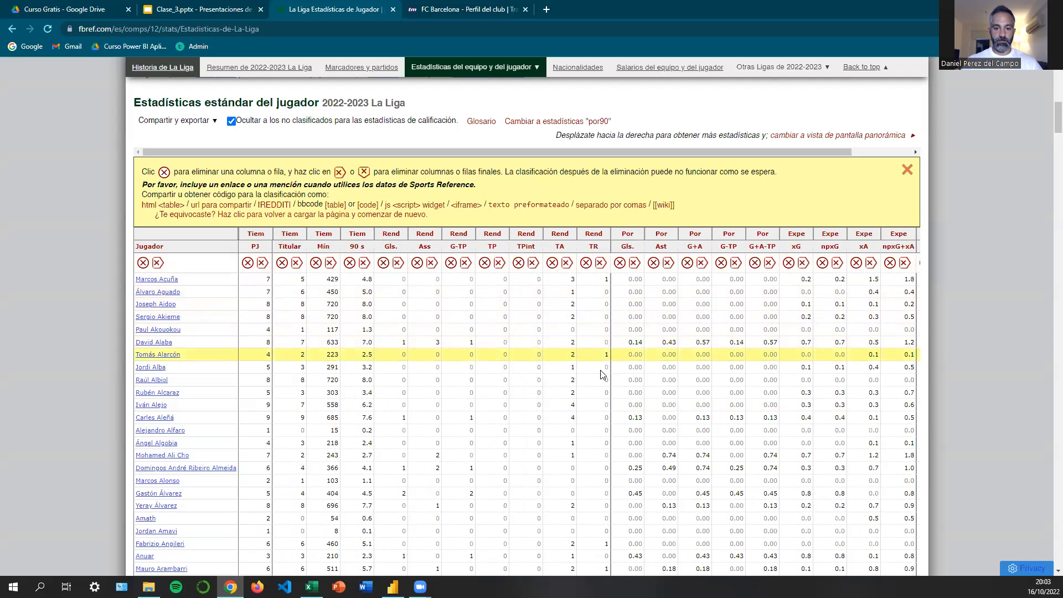
Remove all columns after TR from the player table and convert the remaining table to CSV text for Excel.
left_click(635, 263)
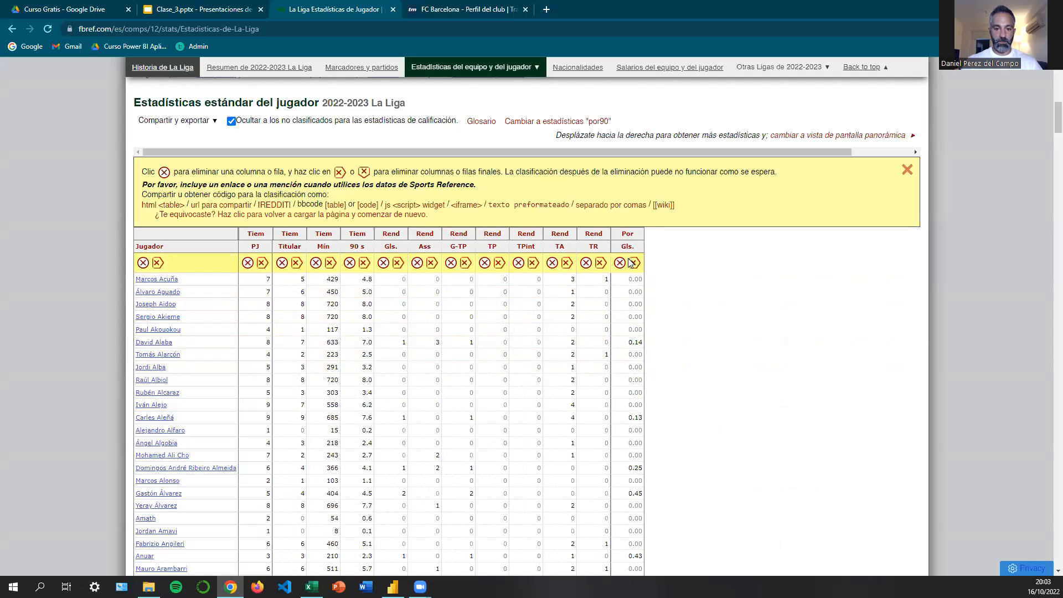
left_click(633, 263)
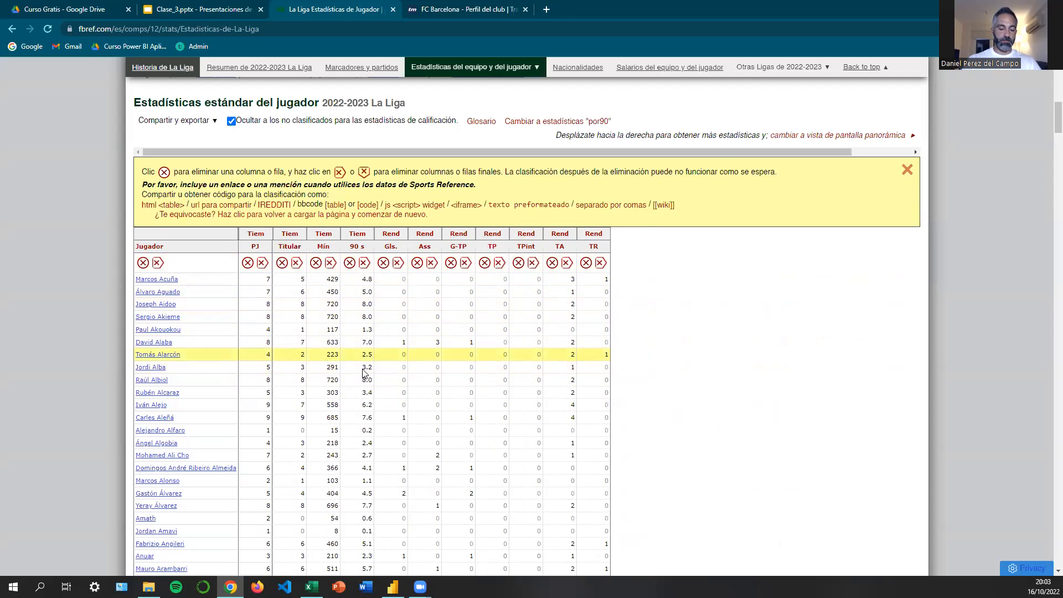
scroll(388, 355, "up", 2)
left_click(192, 232)
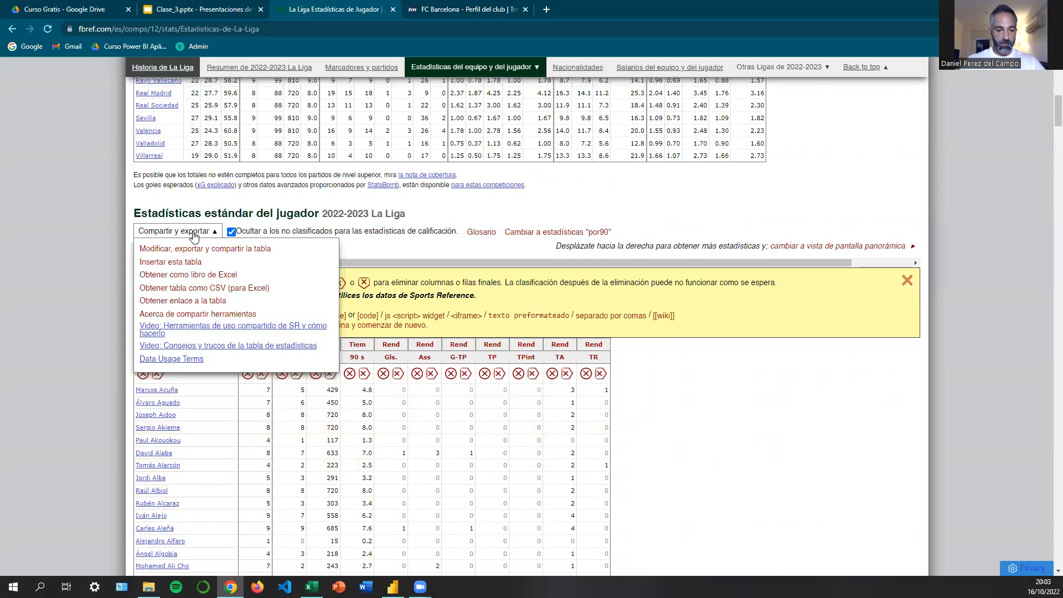
left_click(188, 288)
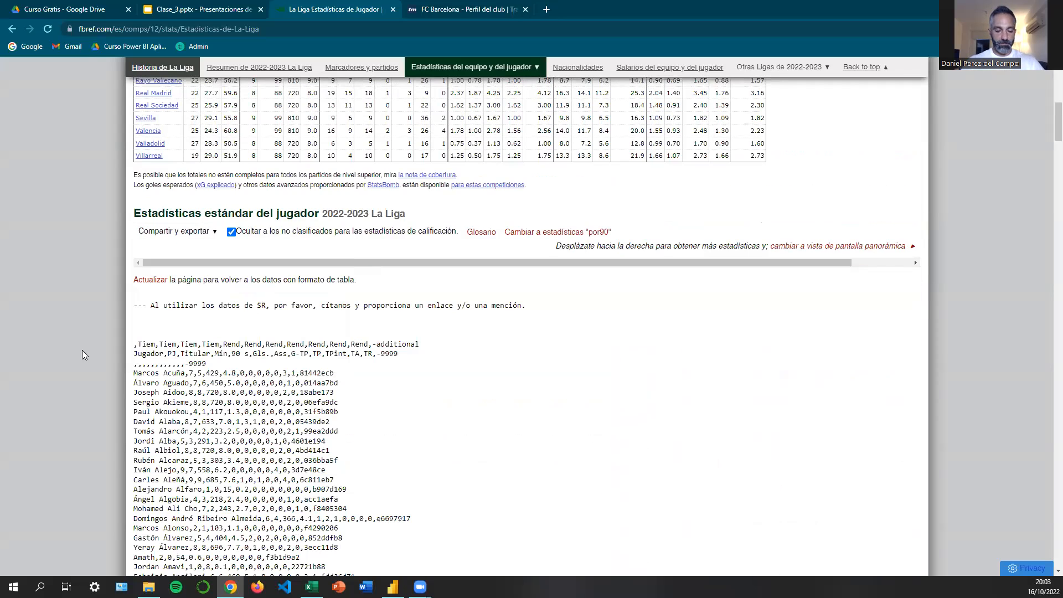
Copy the CSV text from the Jugador header line down to the last player row.
scroll(202, 338, "down", 1)
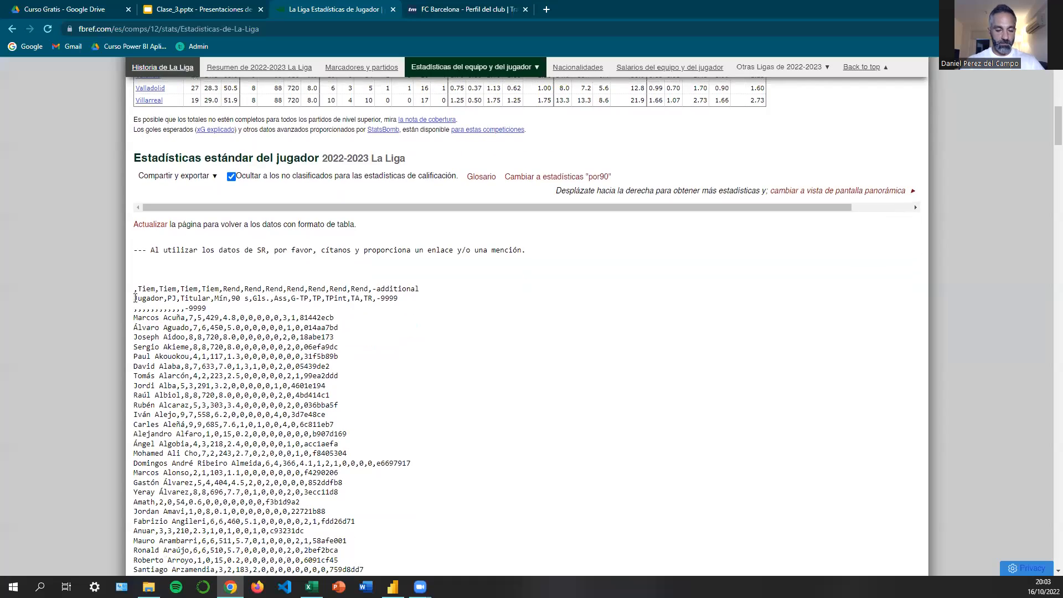
left_click_drag(135, 298, 408, 304)
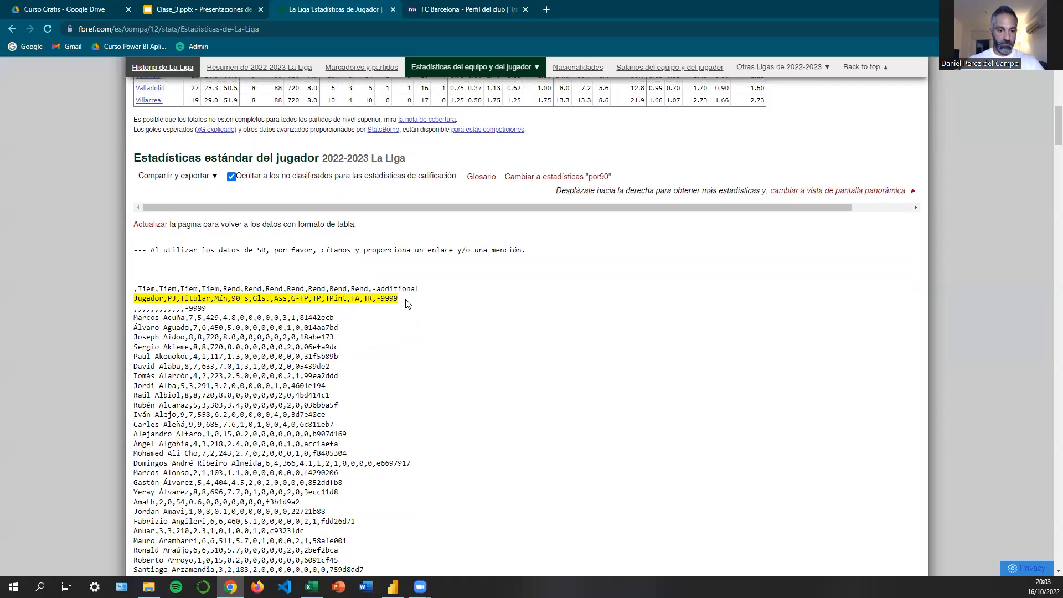
scroll(415, 545, "down", 20)
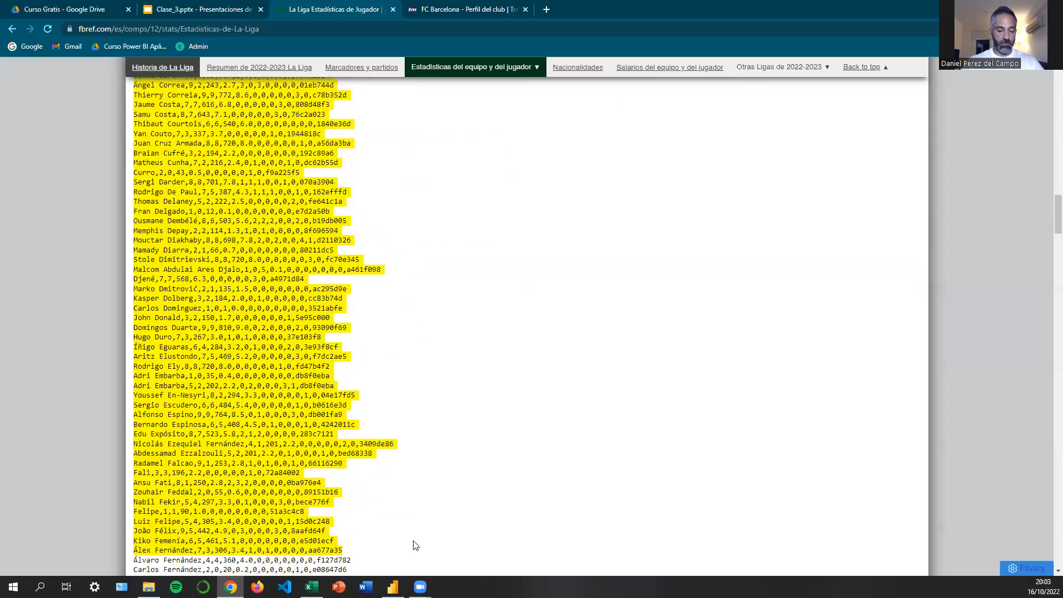
scroll(416, 541, "down", 20)
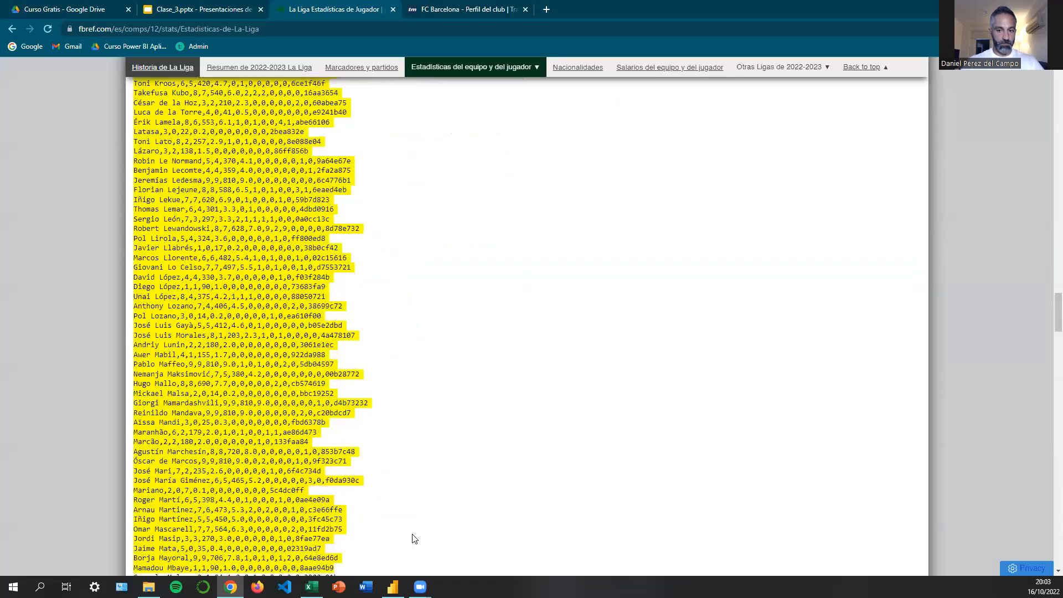
scroll(422, 449, "down", 20)
left_click_drag(421, 455, 358, 347)
scroll(375, 244, "up", 6)
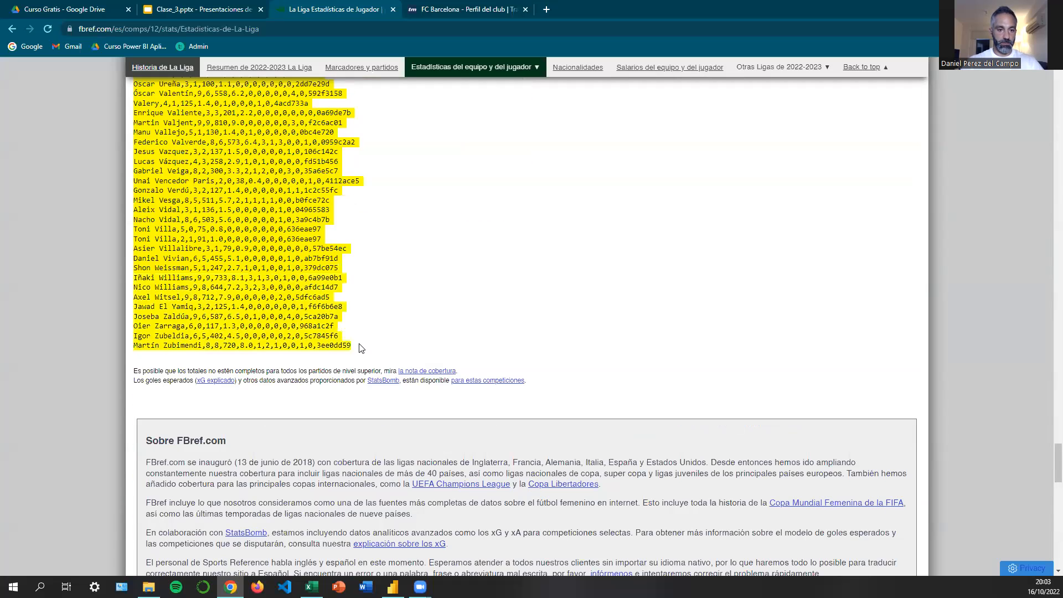
right_click(264, 246)
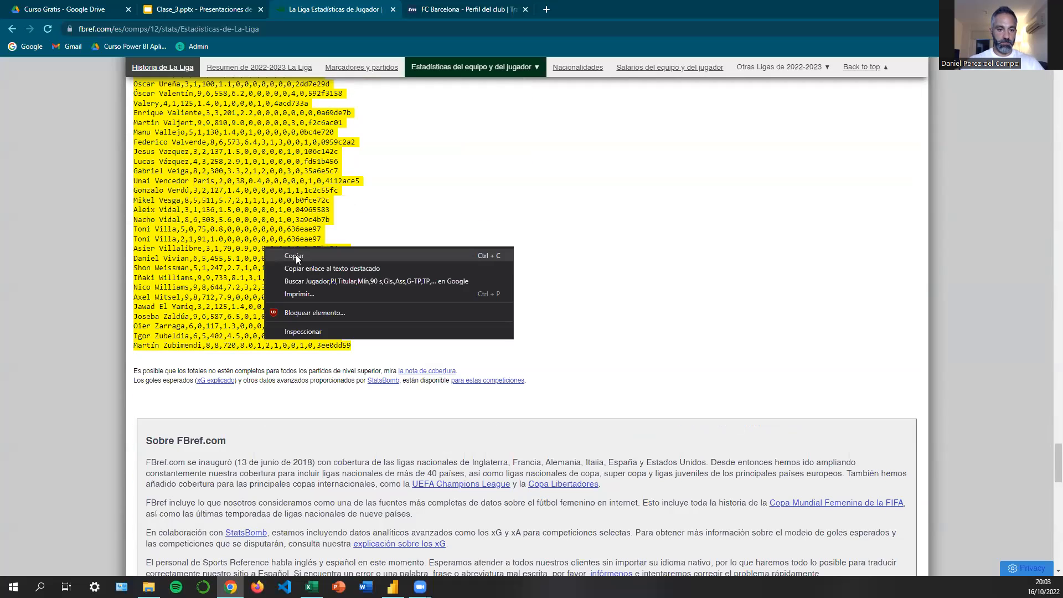
left_click(296, 255)
Switch to Excel and paste the copied player statistics into the Hechos sheet starting at cell A1.
left_click(311, 586)
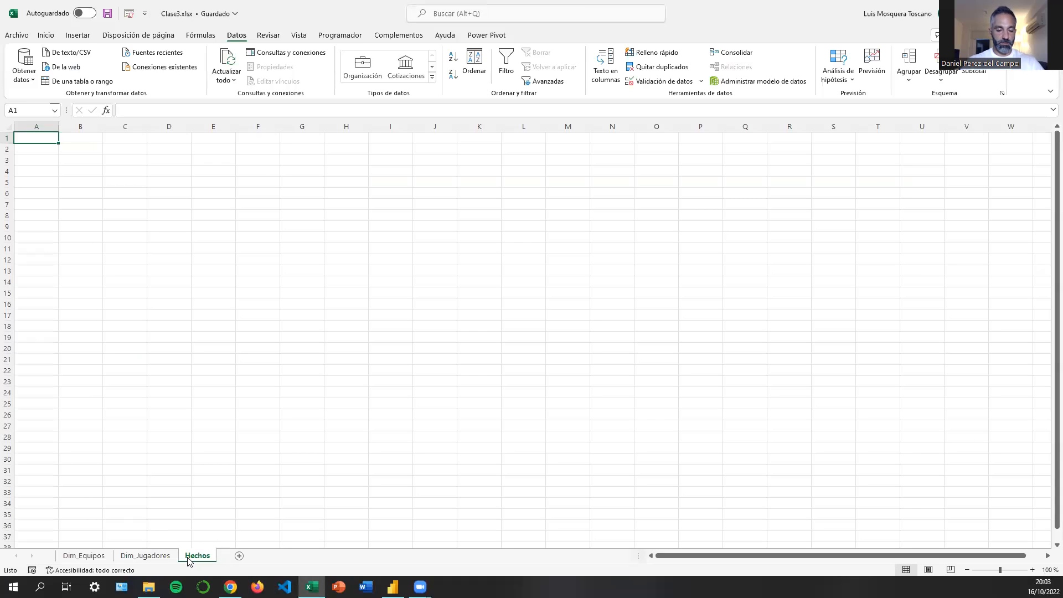
left_click(51, 36)
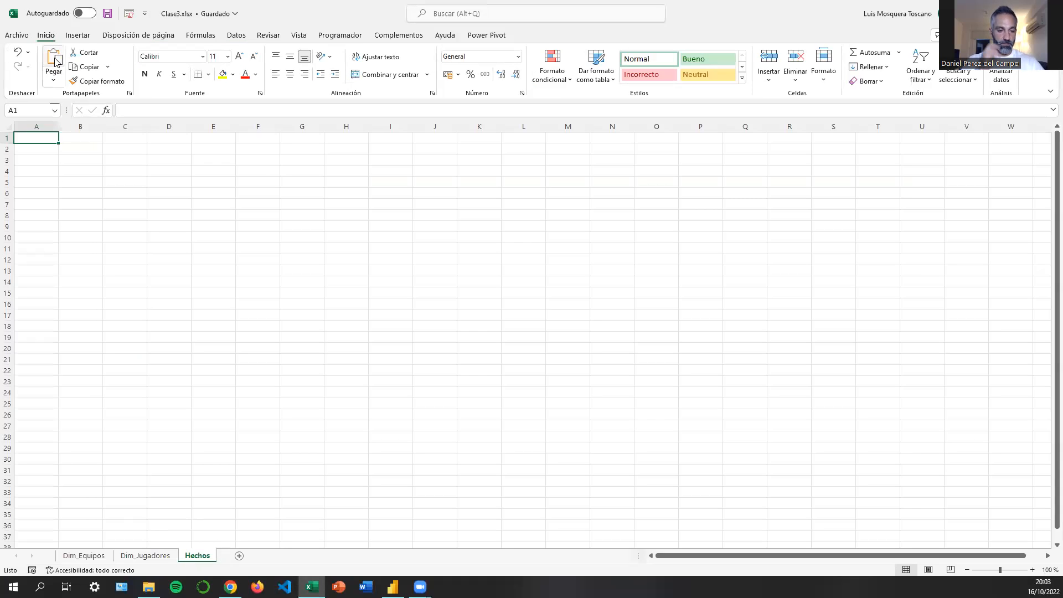
left_click(54, 60)
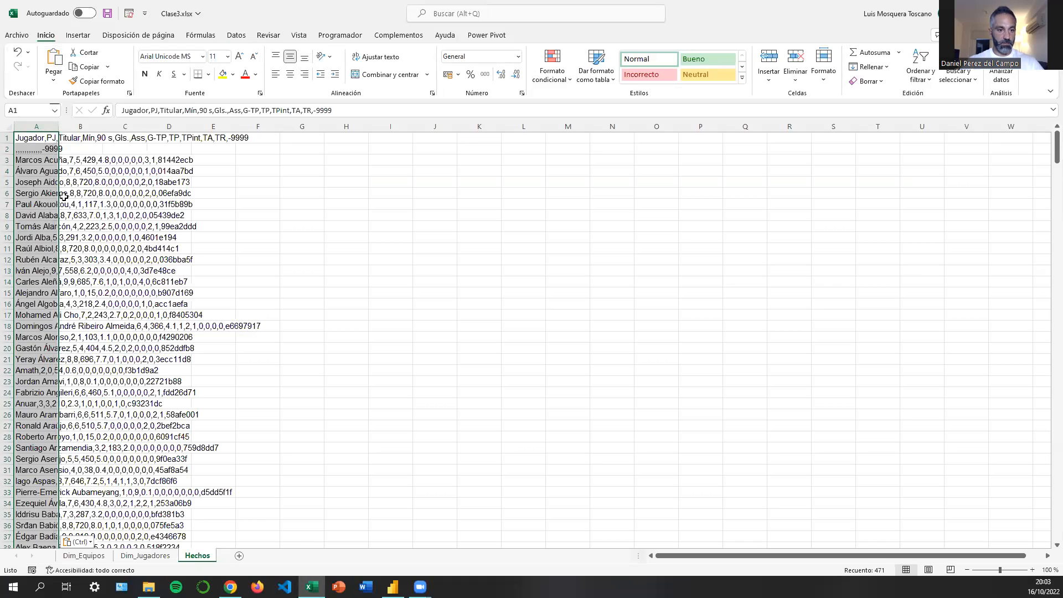
left_click(97, 182)
Delete row 2 of the Hechos sheet, which holds only commas and -9999.
left_click_drag(8, 138, 8, 149)
right_click(9, 149)
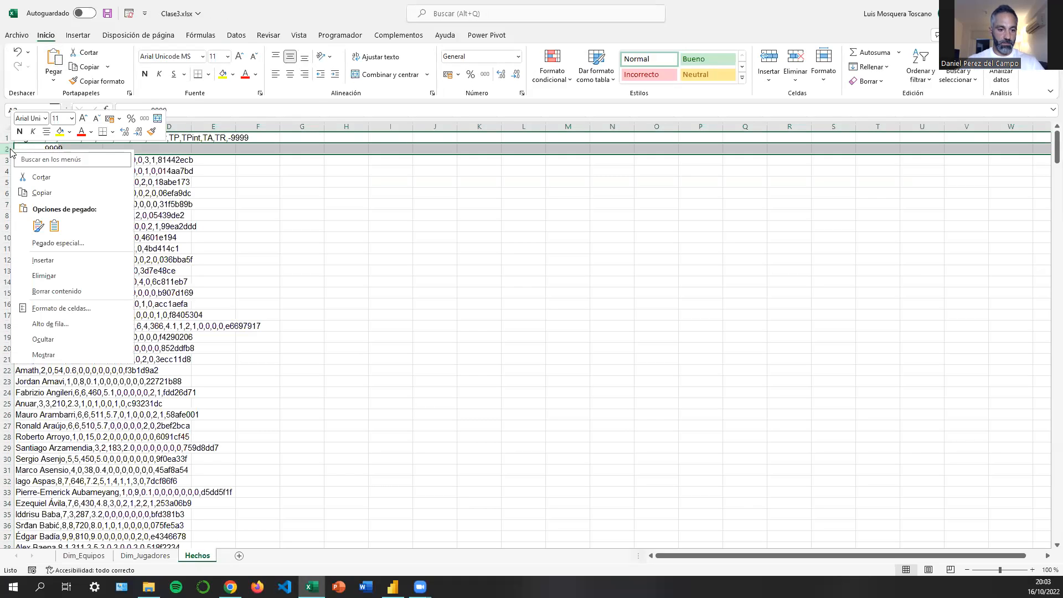
left_click(60, 282)
left_click(231, 281)
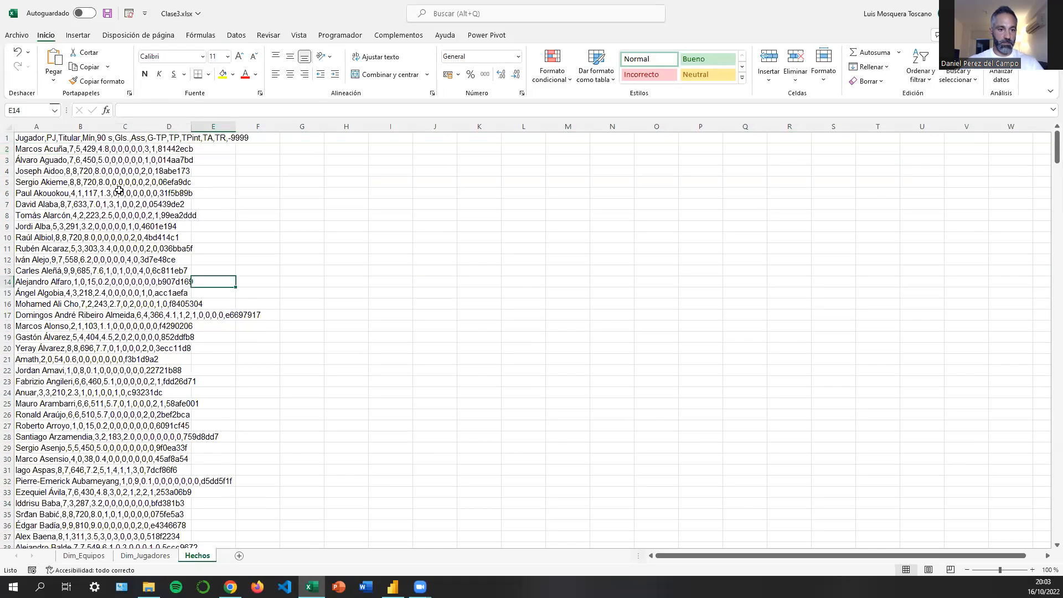
Split column A of Hechos into separate columns with Text to Columns, using the comma as delimiter.
left_click(45, 122)
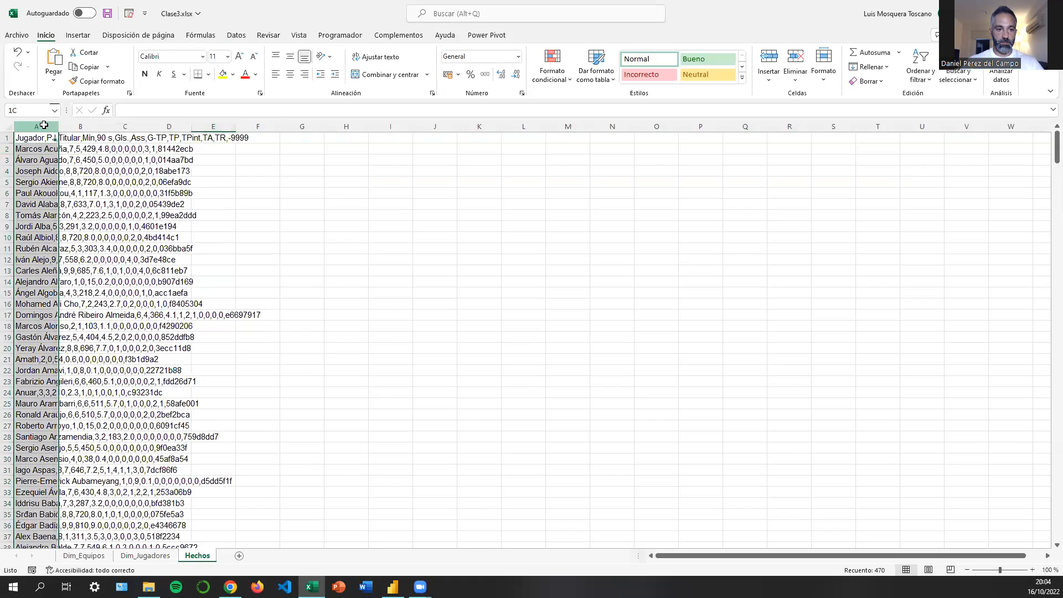
left_click(234, 40)
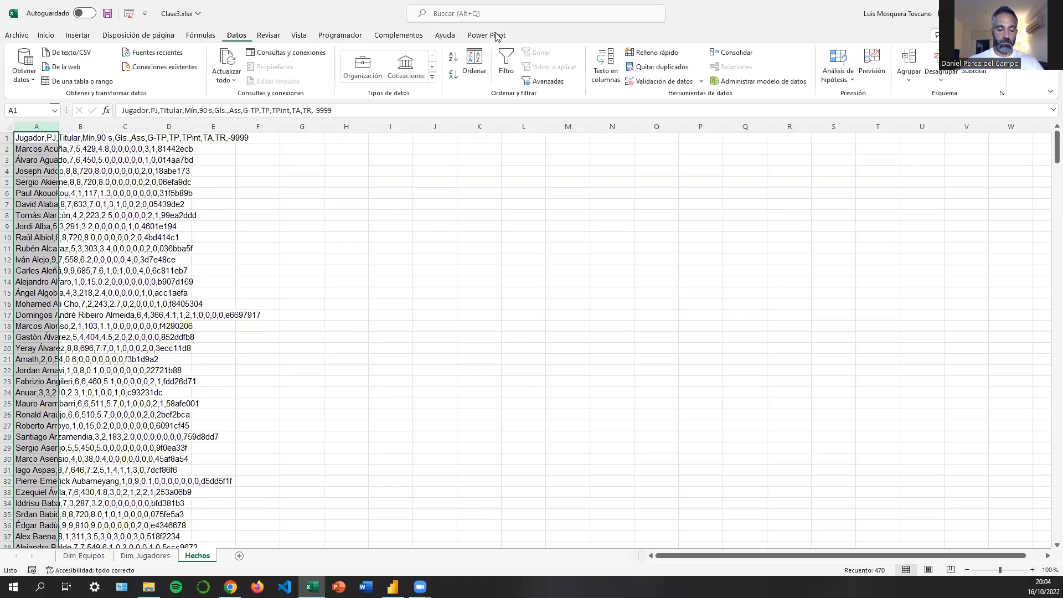
left_click(607, 65)
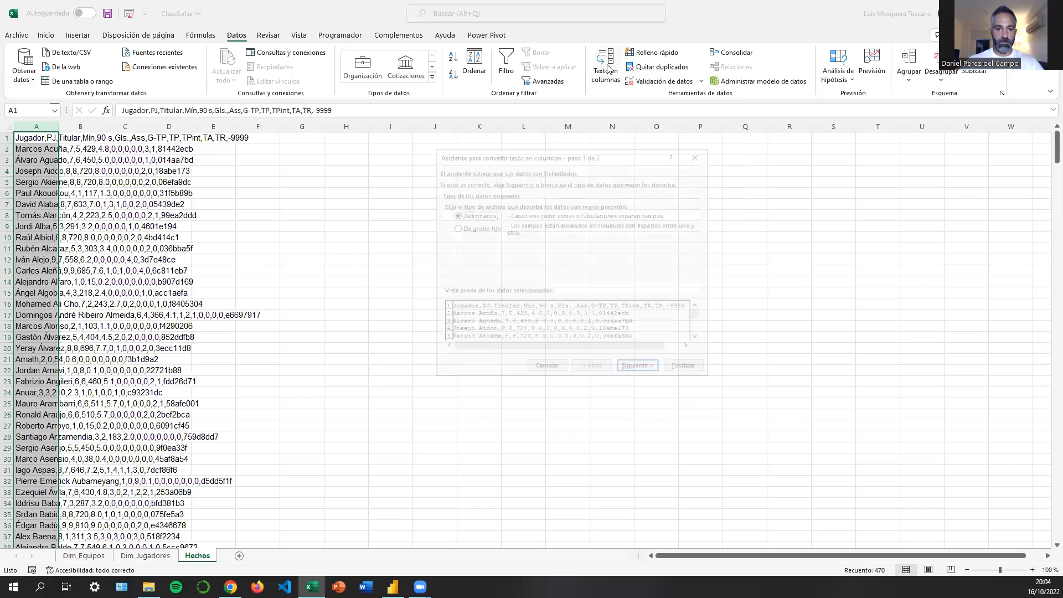
left_click(649, 371)
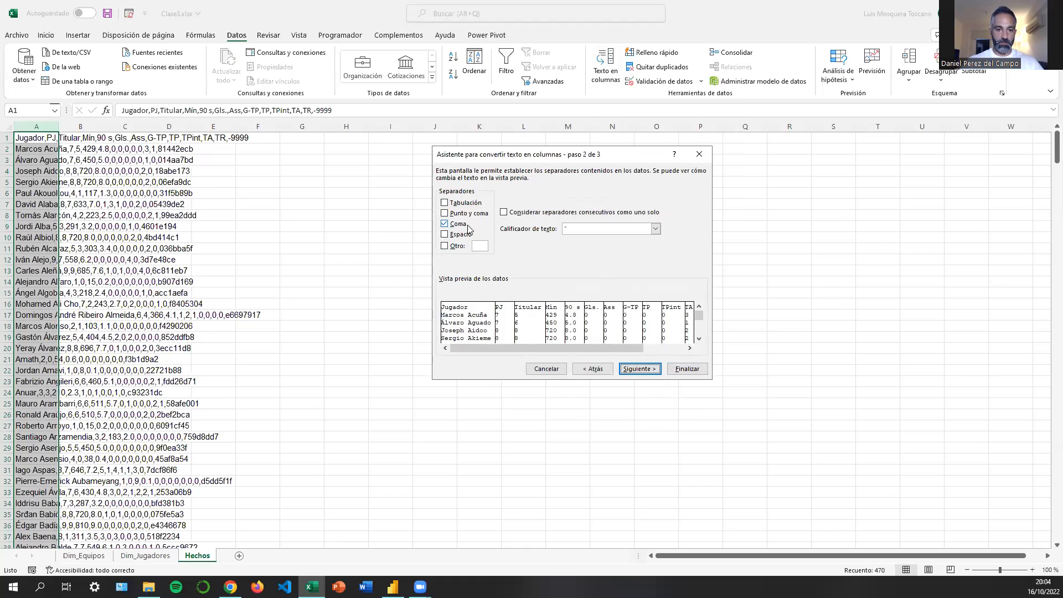
left_click(689, 368)
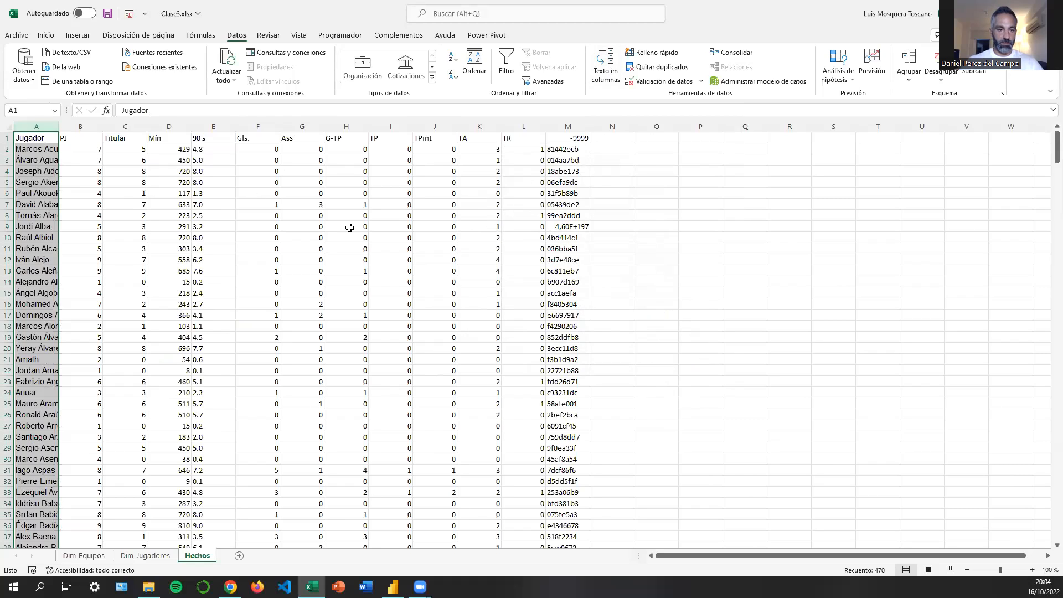
Replace the -9999 header in cell M1 of Hechos with ID_Jugador.
left_click(573, 138)
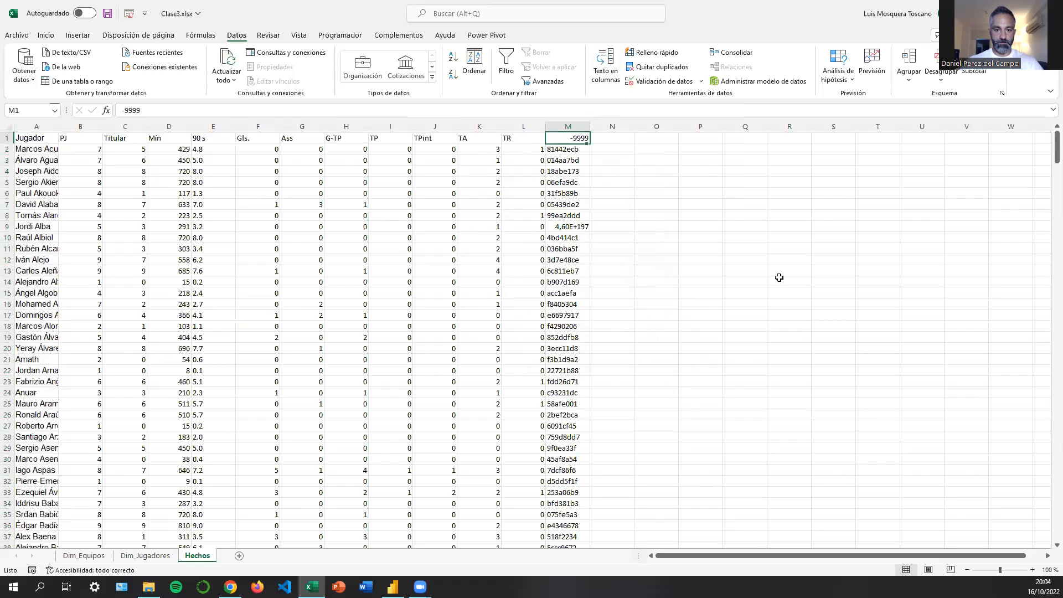
type("ID")
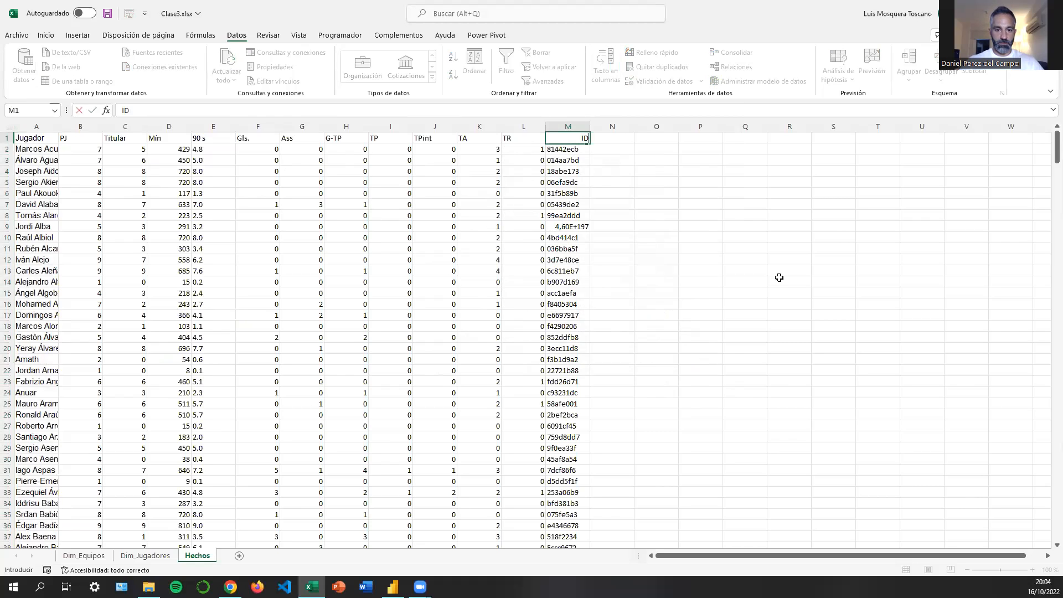
type("_Jugador")
key("Return")
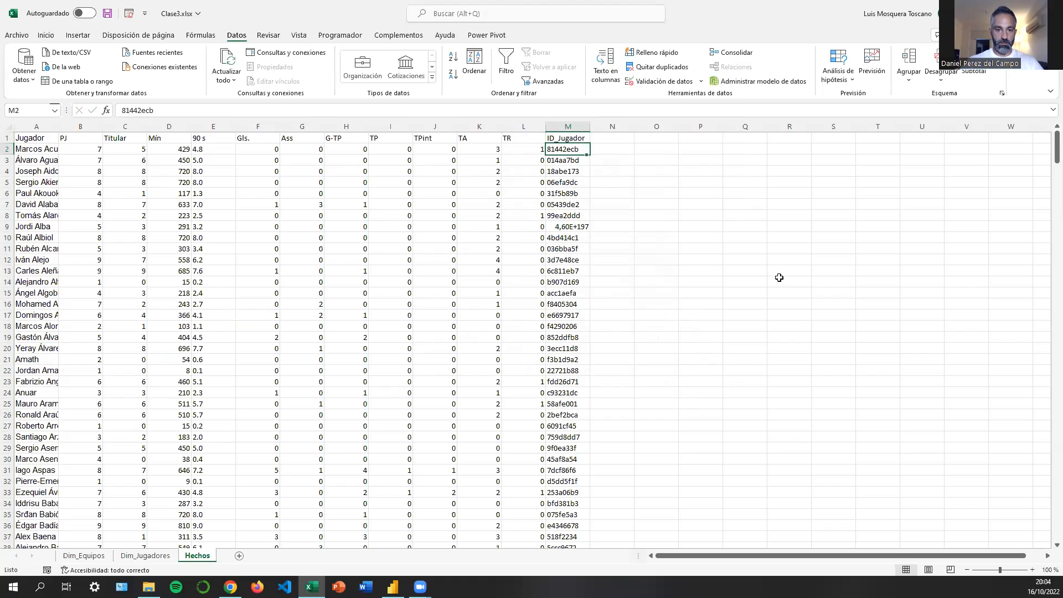
Examine the Equipo column of the Dim_Equipos sheet as the key for relating teams.
left_click(84, 555)
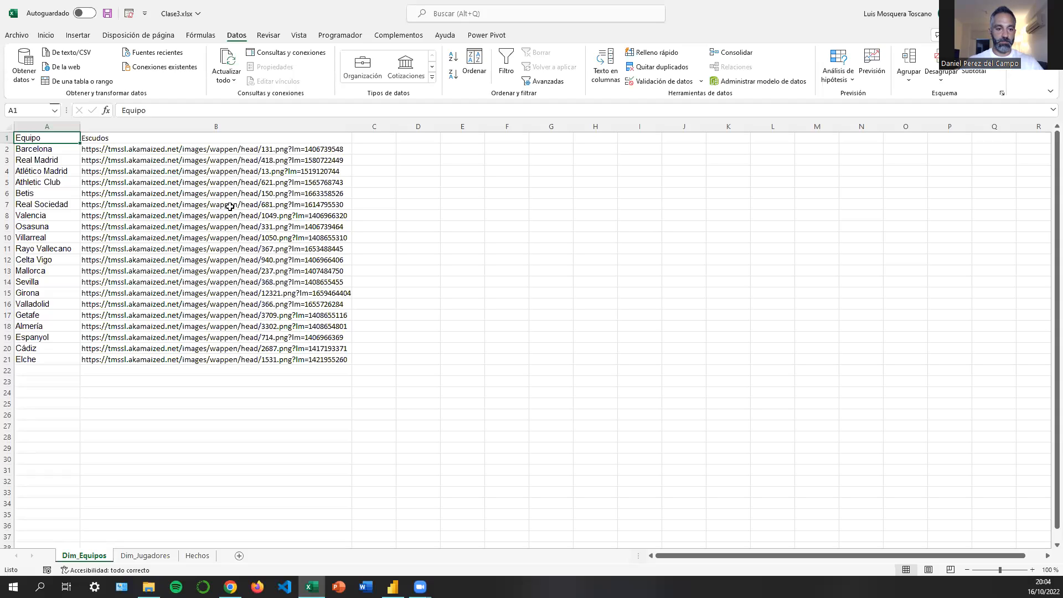
left_click(67, 125)
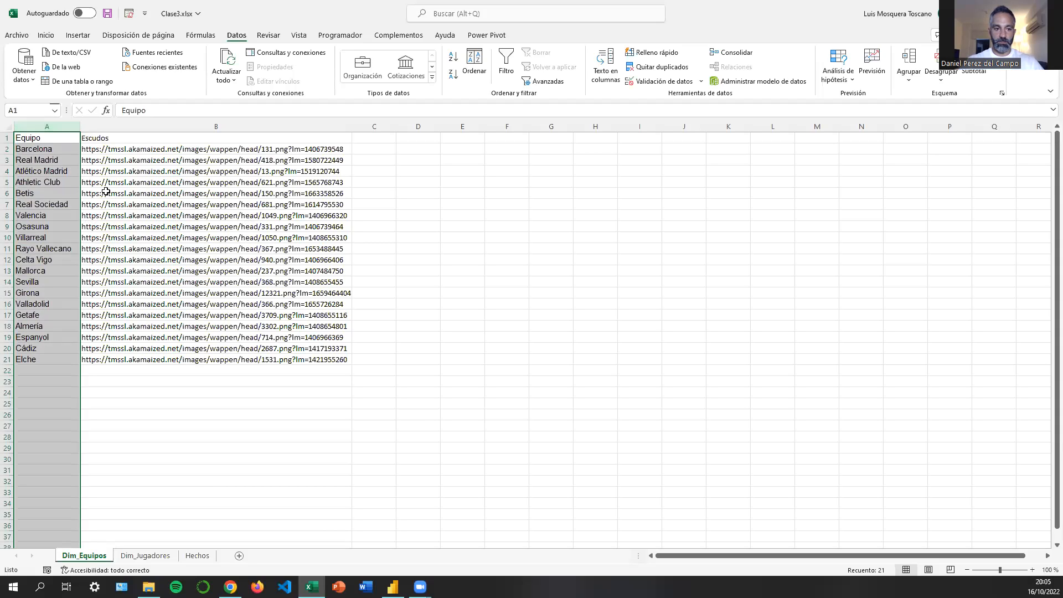
left_click(113, 170)
left_click(52, 124)
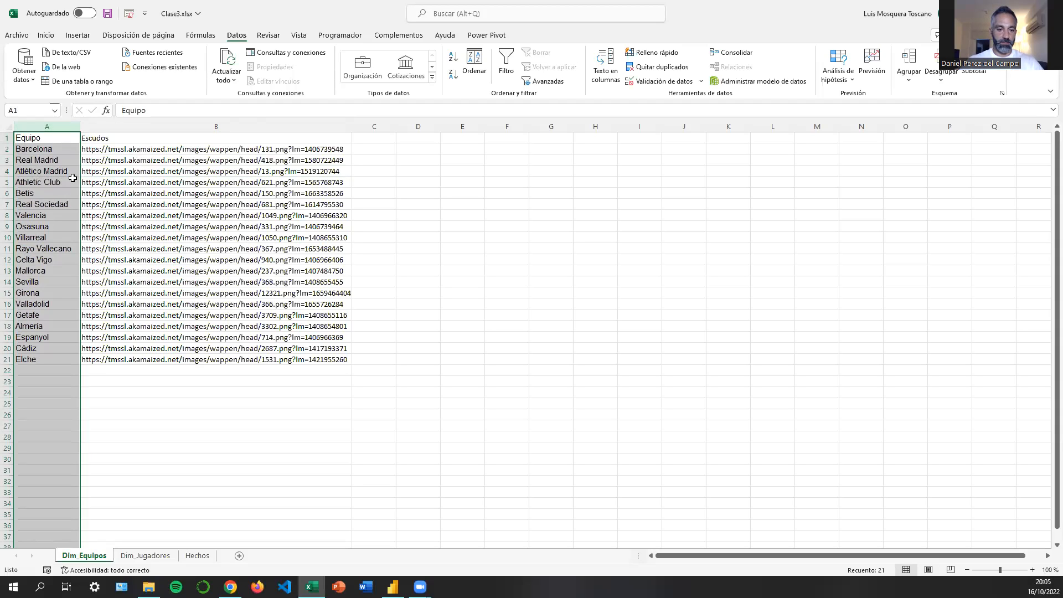
left_click(100, 161)
Save the Clase3 workbook and show the Dim_Jugadores sheet.
left_click(107, 13)
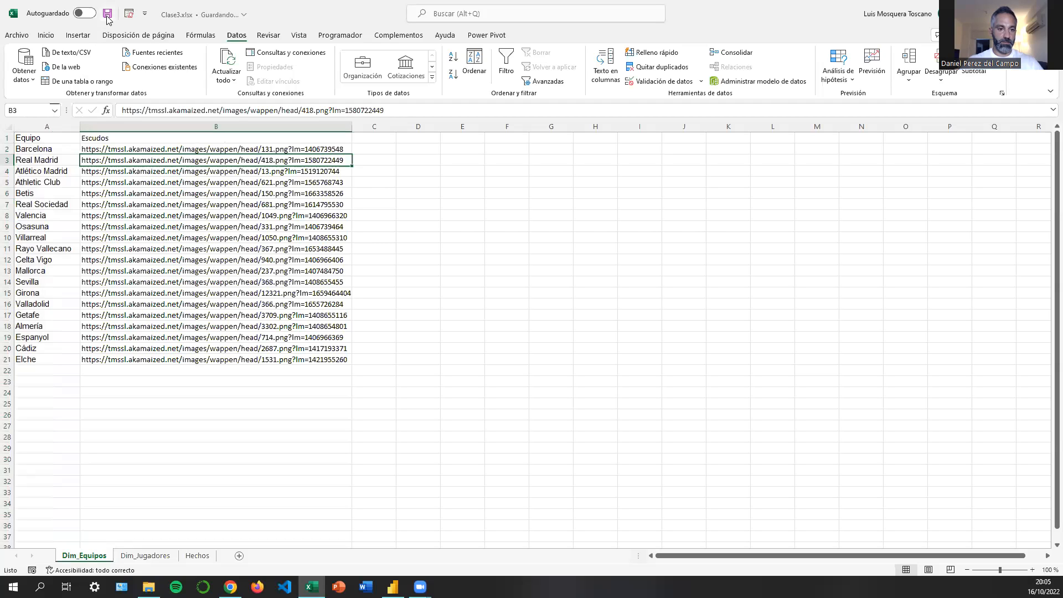
left_click(139, 556)
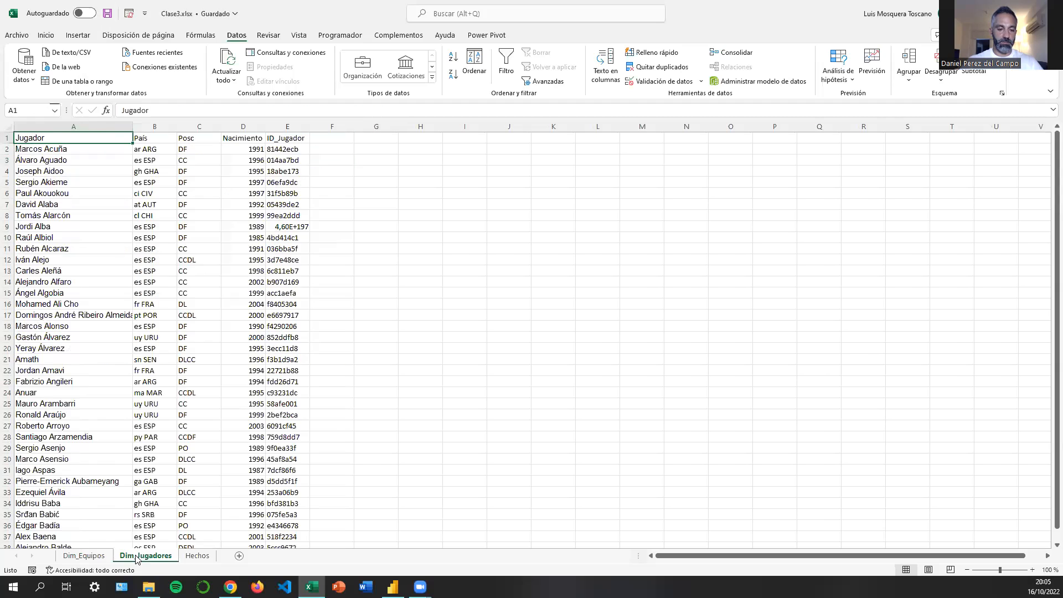
Review the Hechos sheet and the team names in the Equipo column of the Dim_Equipos sheet.
left_click(209, 558)
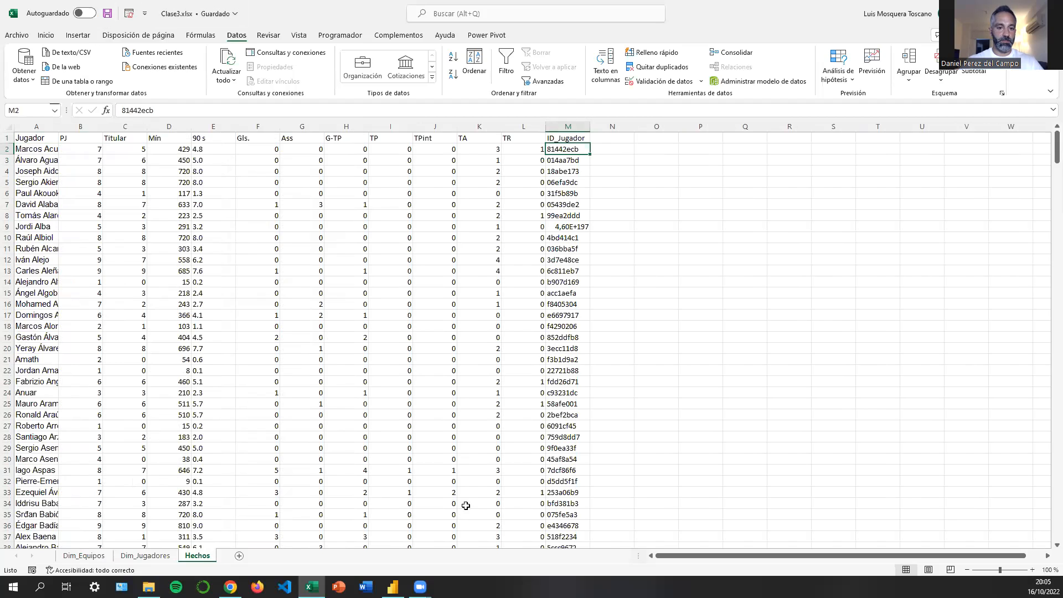
left_click(393, 586)
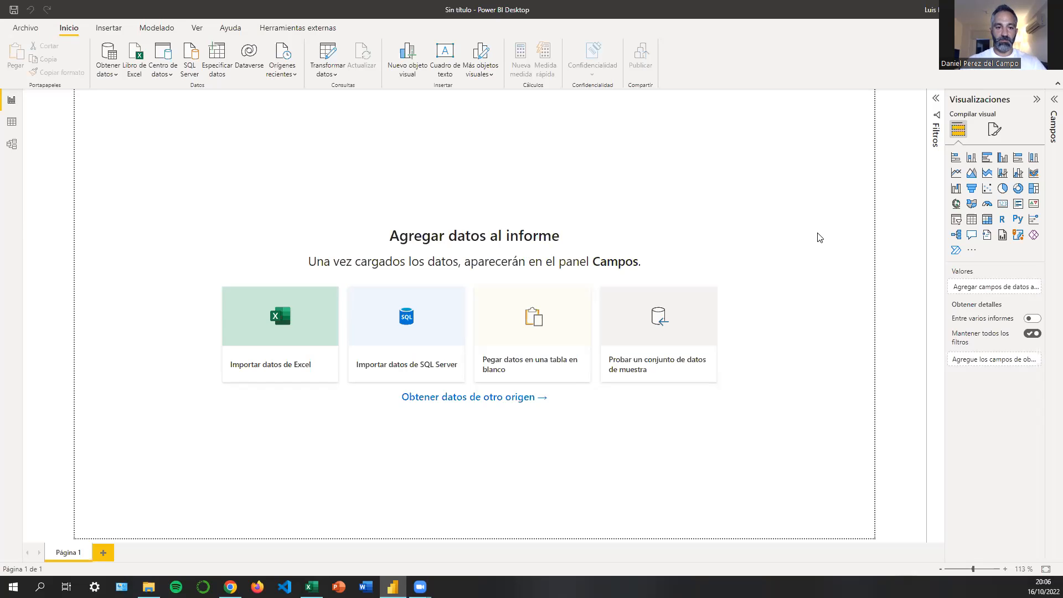
left_click(312, 587)
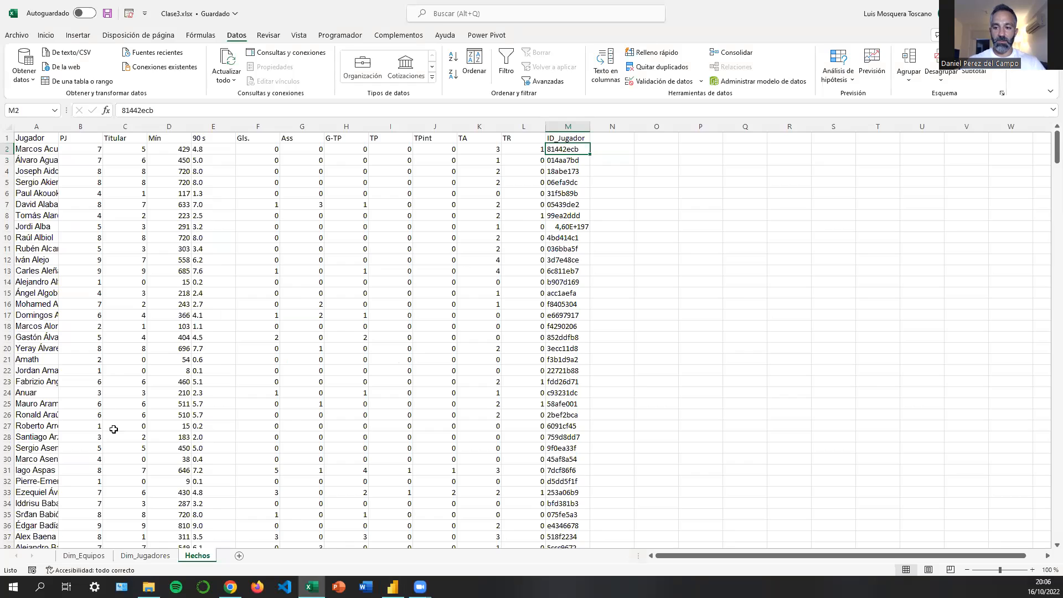
left_click(83, 555)
left_click_drag(38, 149, 46, 359)
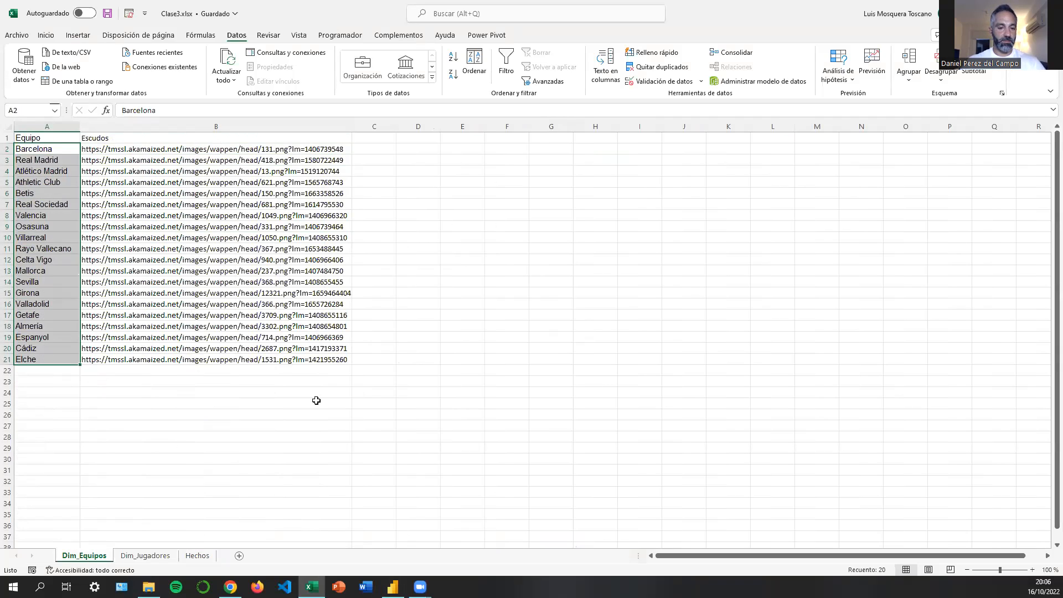
left_click(316, 400)
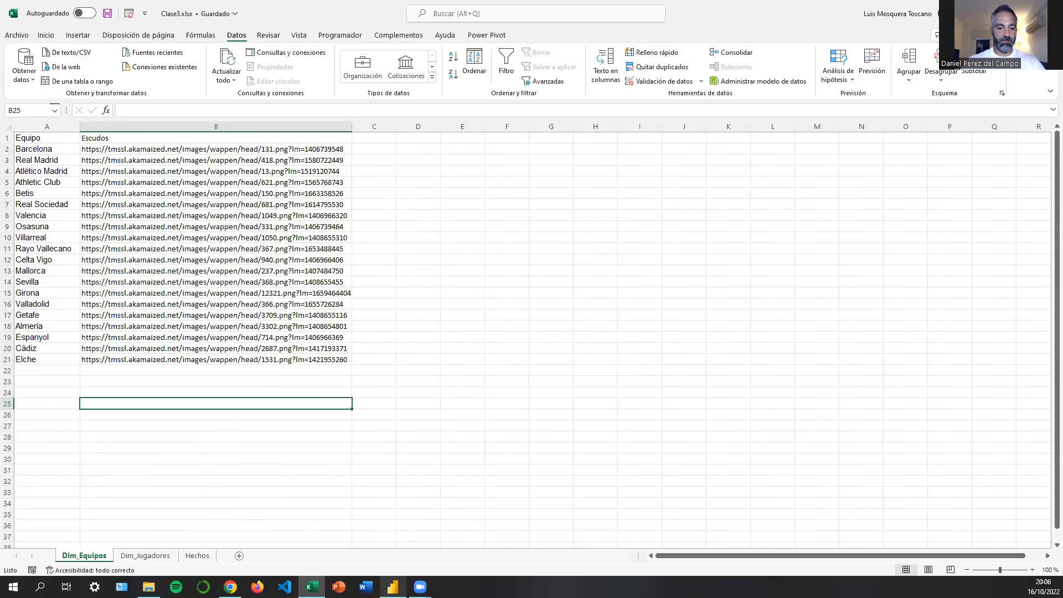
Switch to Power BI Desktop and examine its report, data and model views and the data transformation options.
mouse_move(392, 586)
left_click(397, 520)
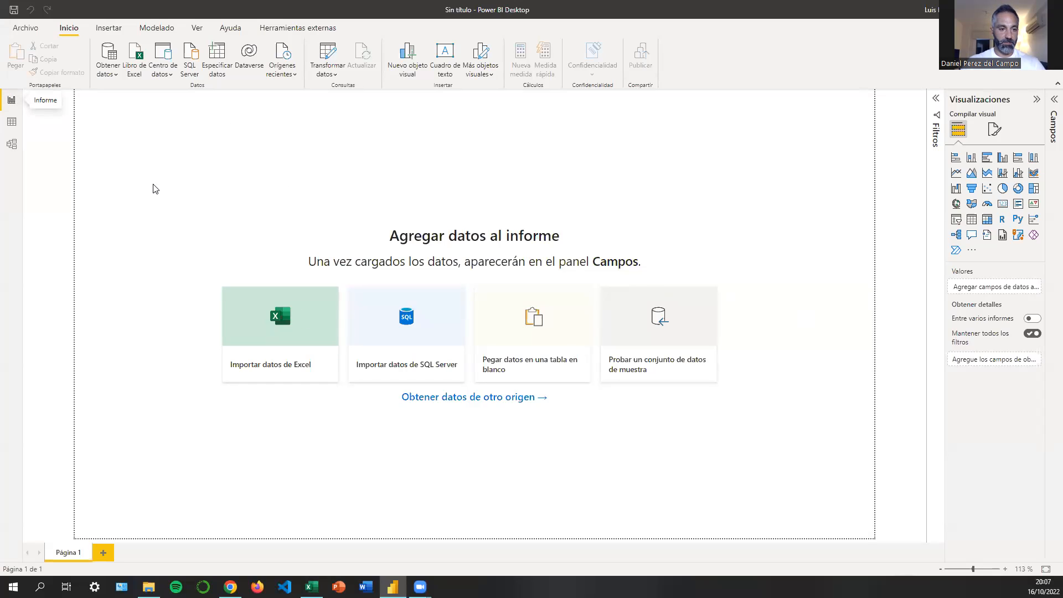
left_click_drag(133, 155, 828, 449)
left_click(1049, 141)
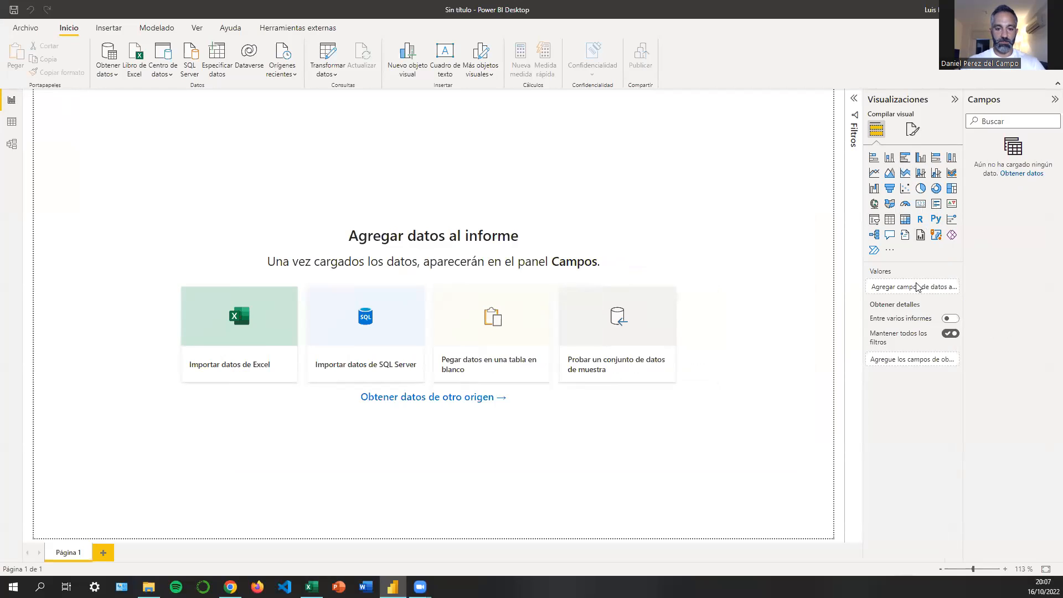
left_click(12, 126)
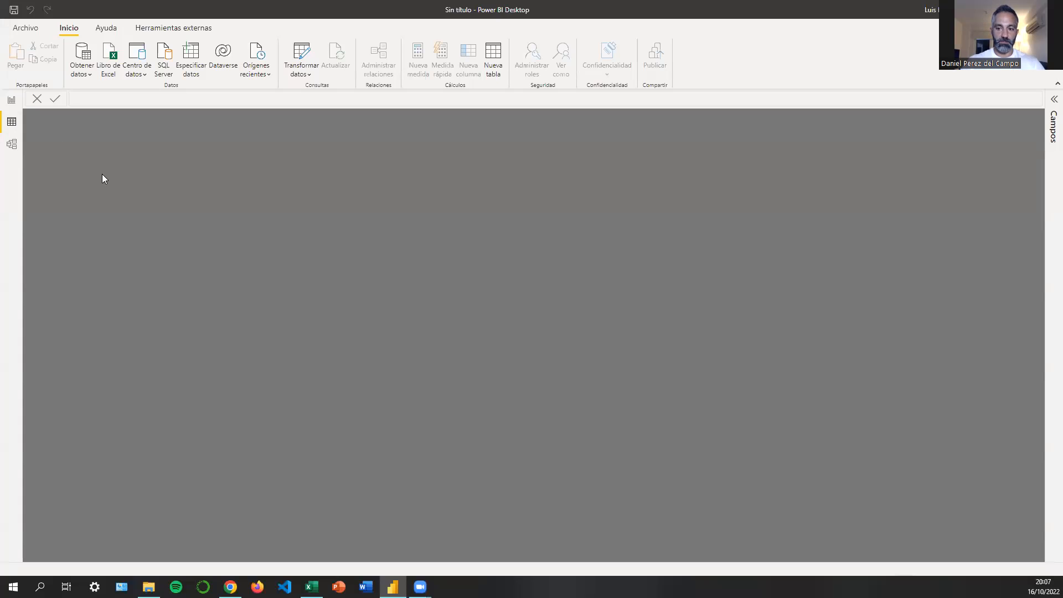
left_click(12, 144)
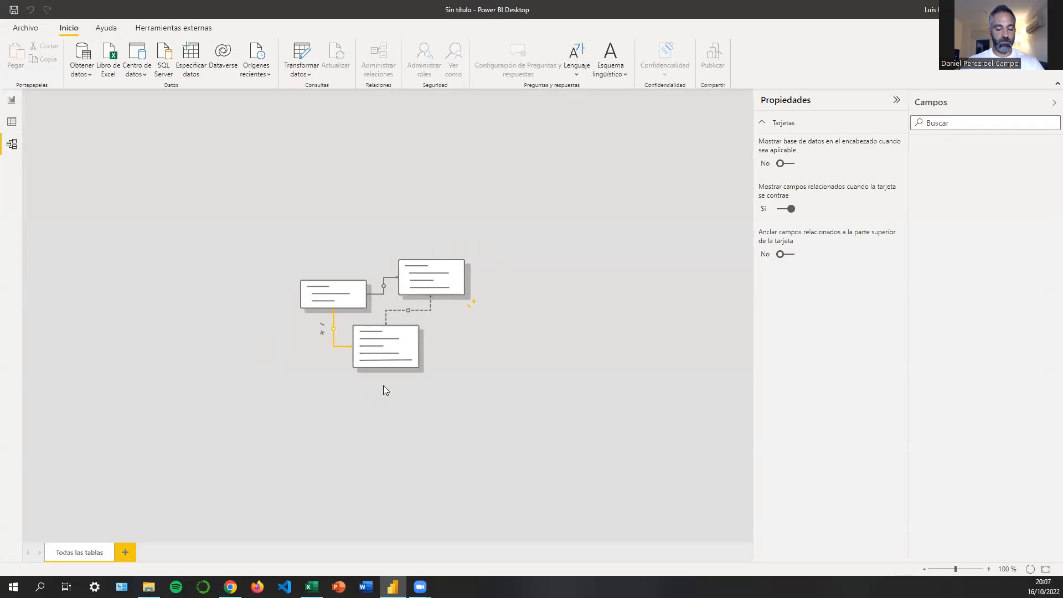
left_click(11, 100)
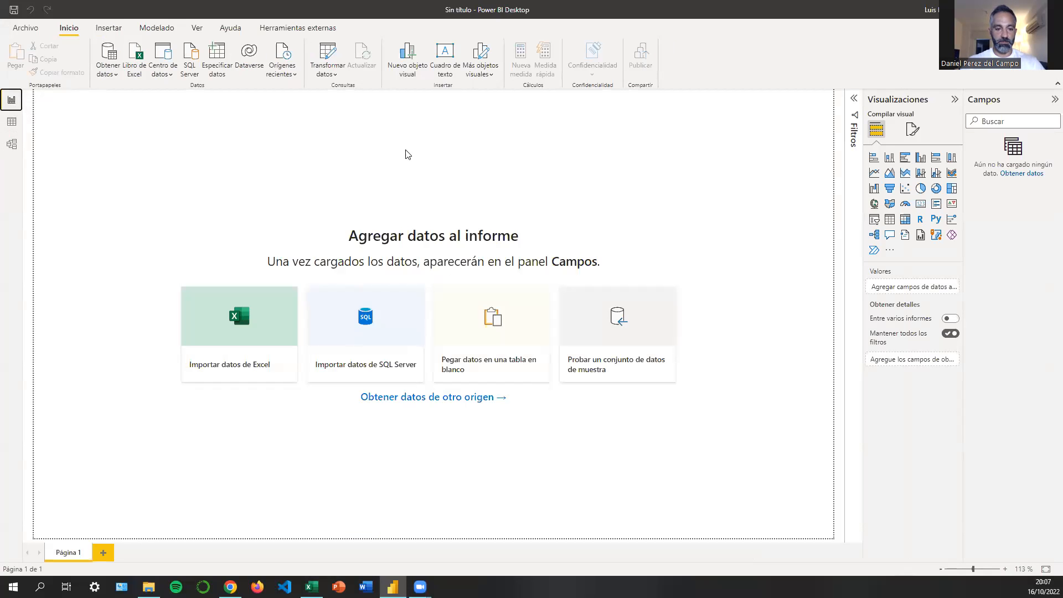
left_click(336, 75)
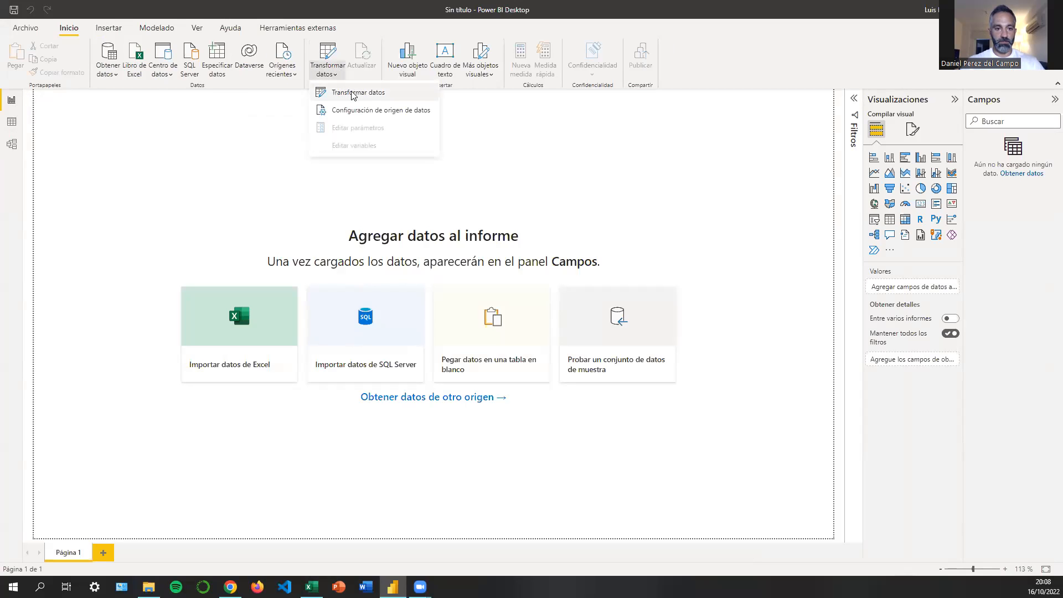
left_click(305, 145)
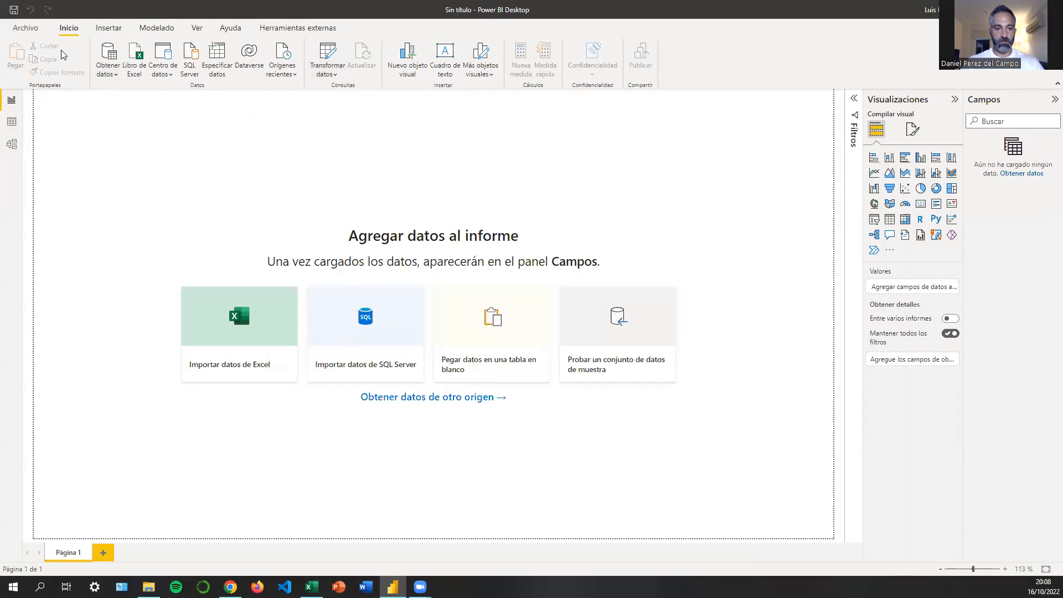
Connect to the Clase3.xlsx Excel workbook in Descargas as the report's data source.
left_click(104, 77)
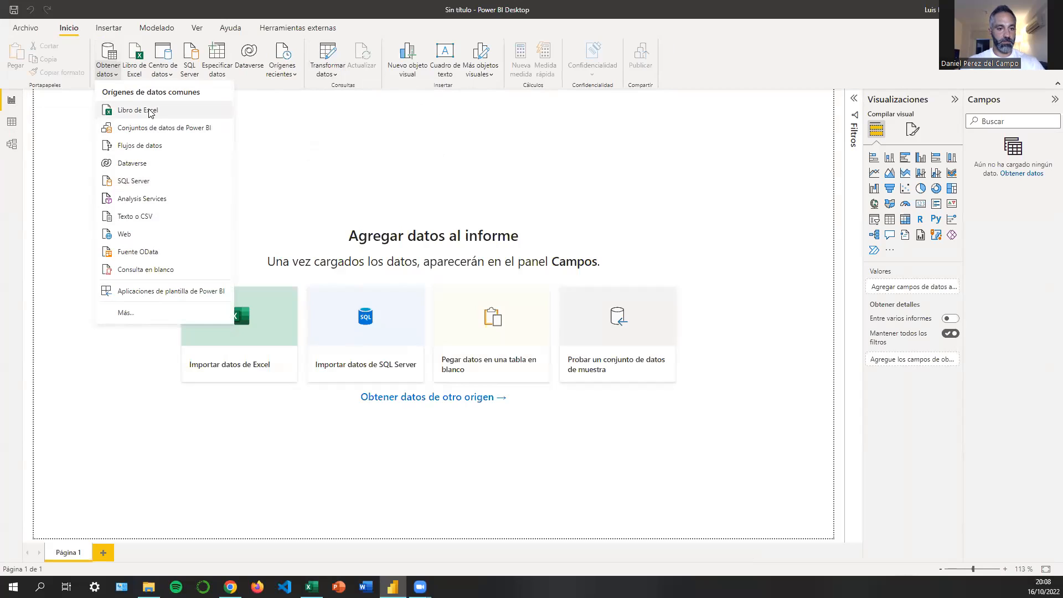
left_click(135, 314)
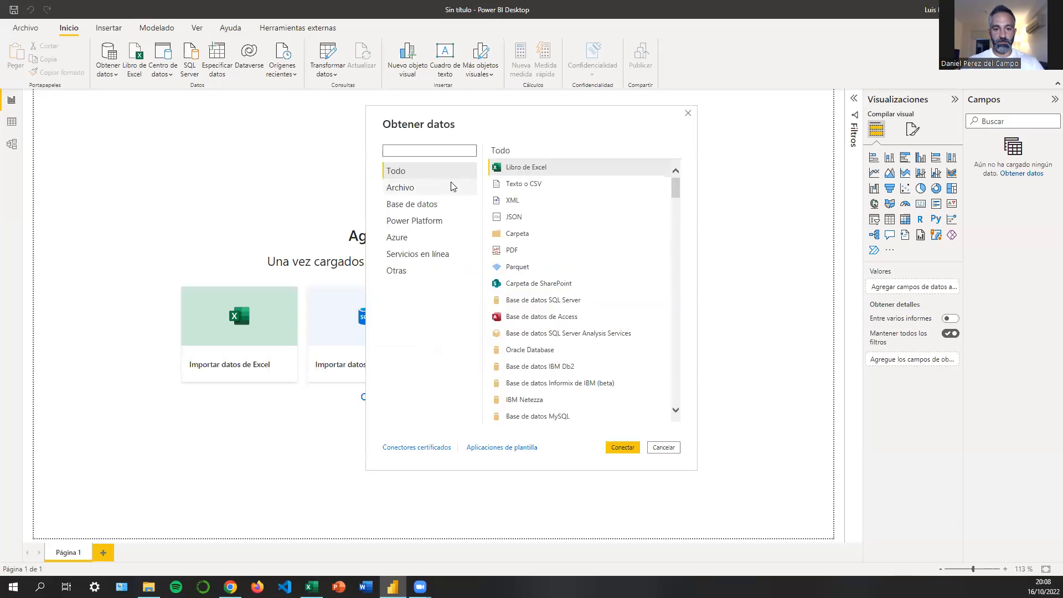
left_click(426, 187)
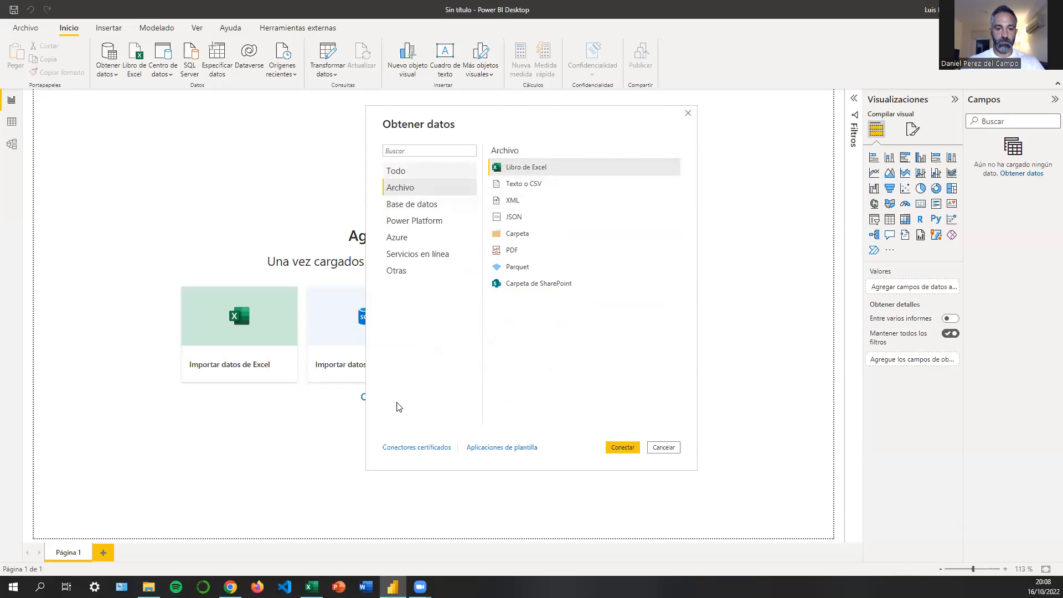
left_click(426, 171)
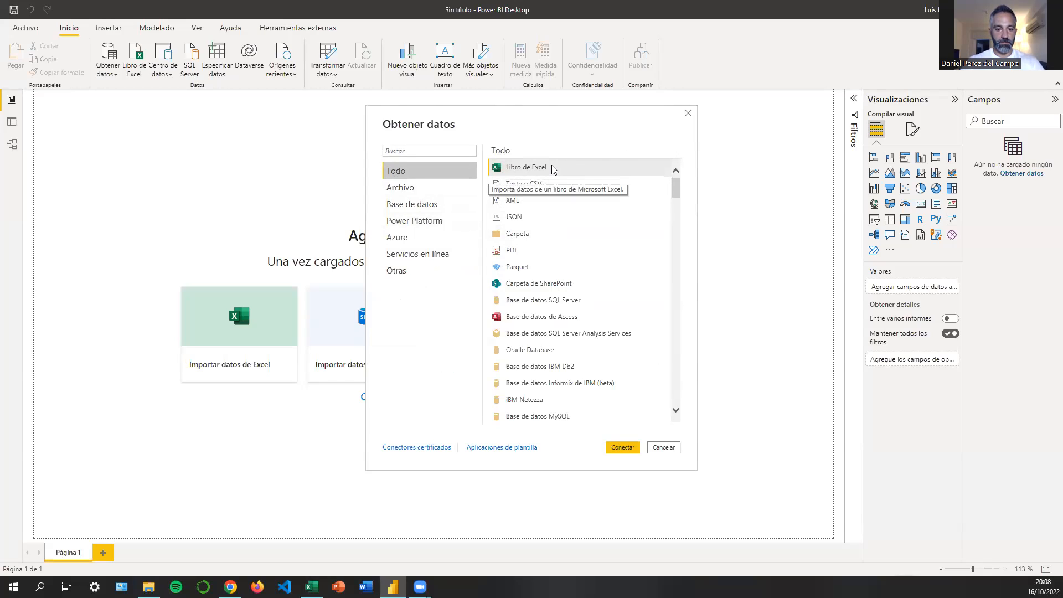
left_click(633, 446)
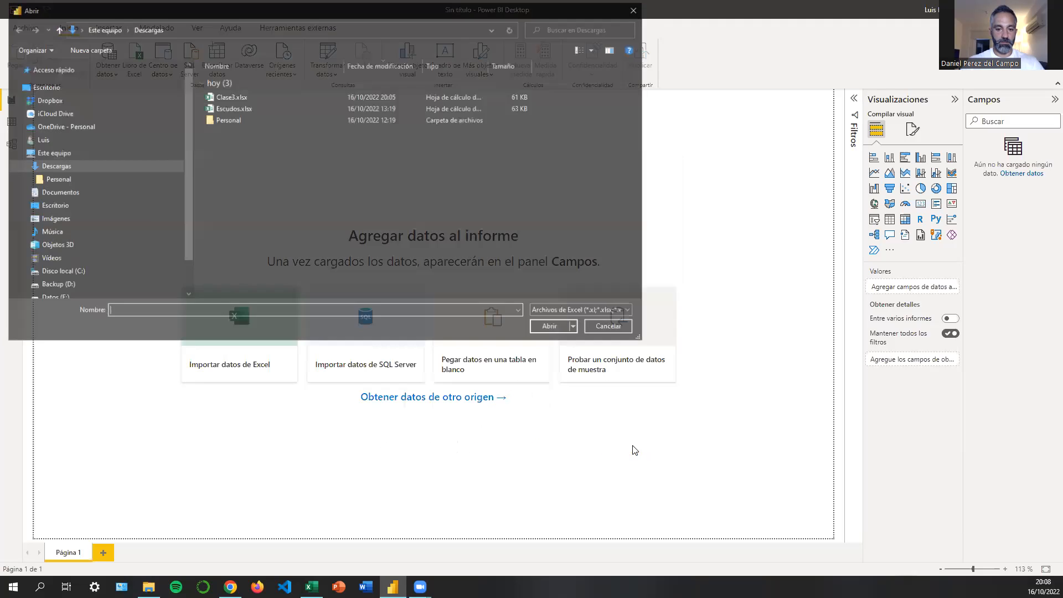
double_click(242, 92)
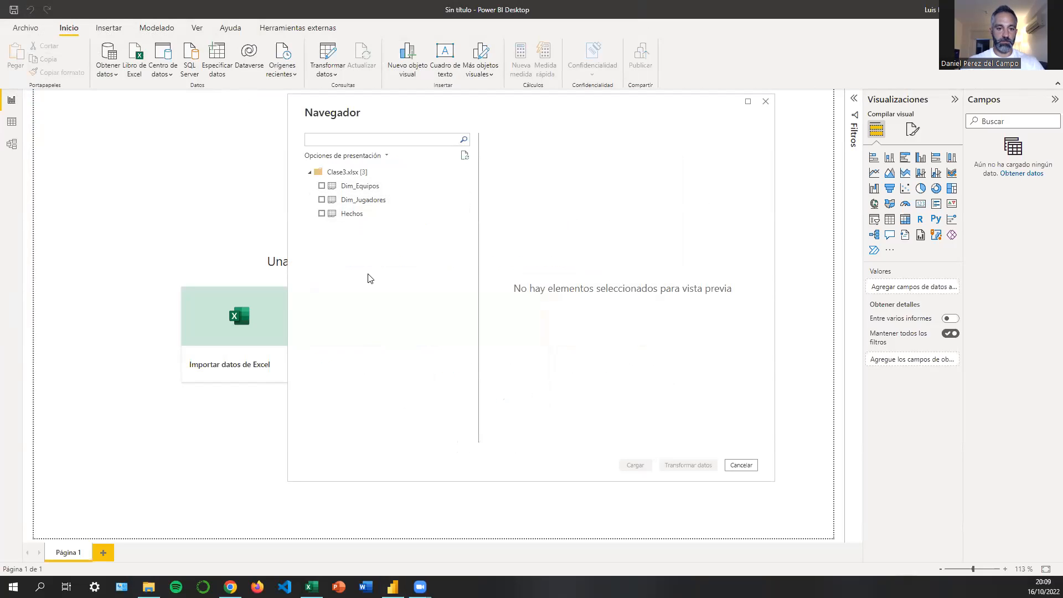
Preview and select the Dim_Equipos table and load it into Power Query for transformation.
left_click(380, 185)
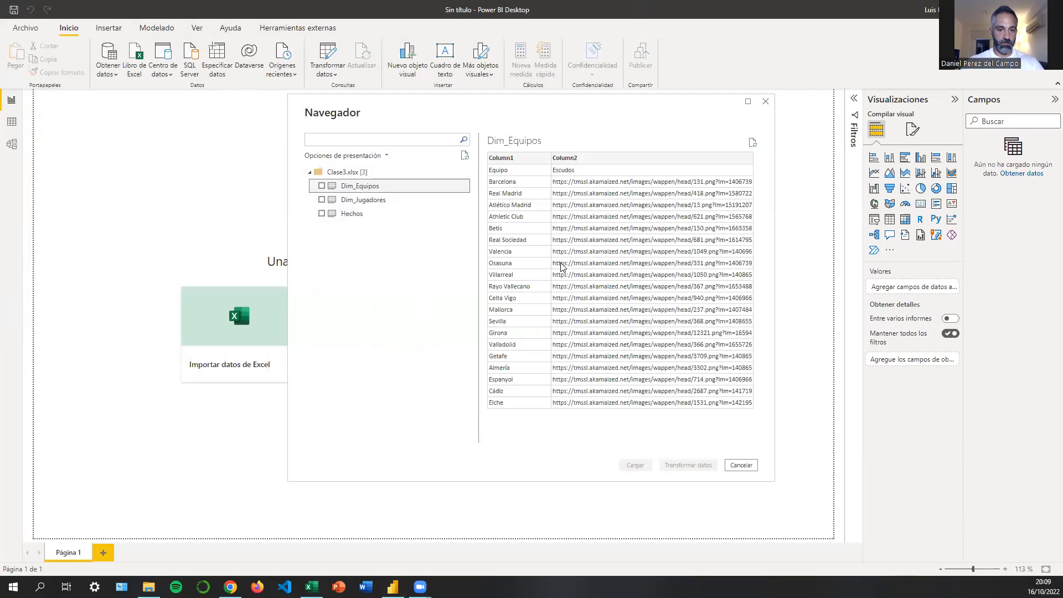
left_click(322, 186)
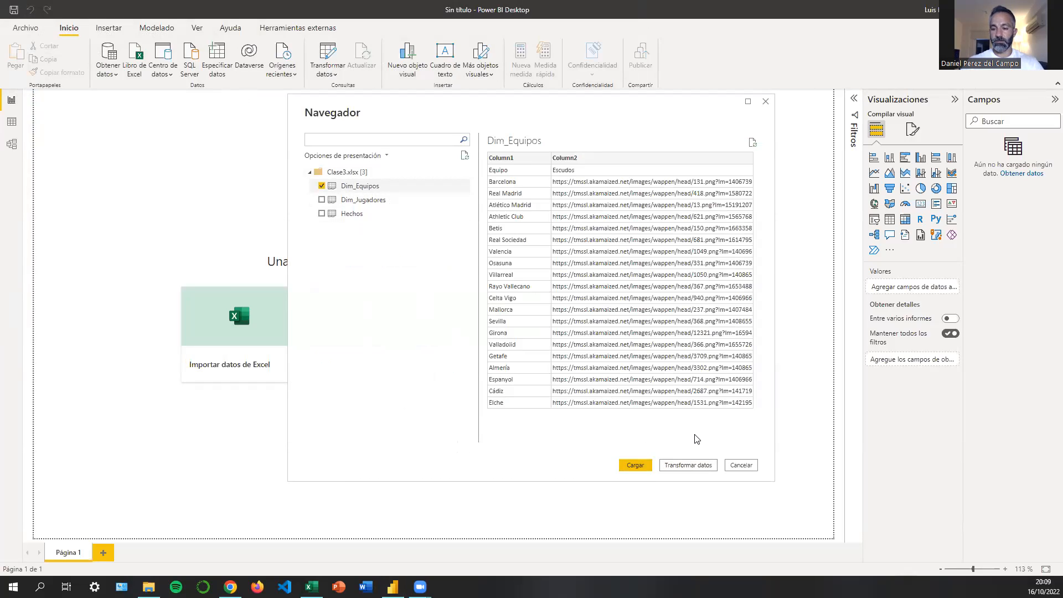
left_click(701, 465)
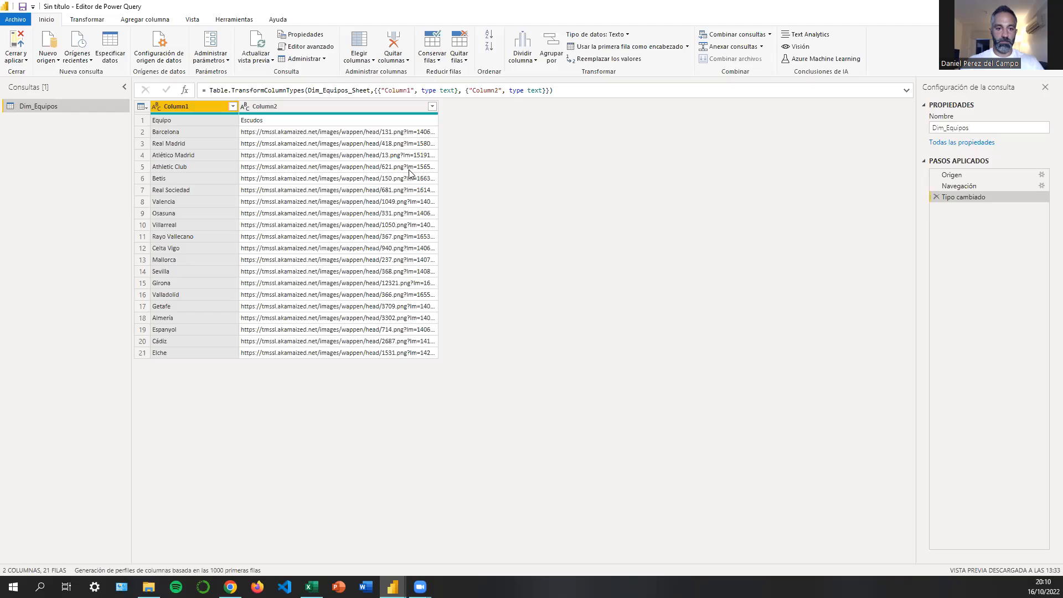
Promote the first row of Dim_Equipos to column headers and check the data type options of the Equipo column.
left_click(142, 119)
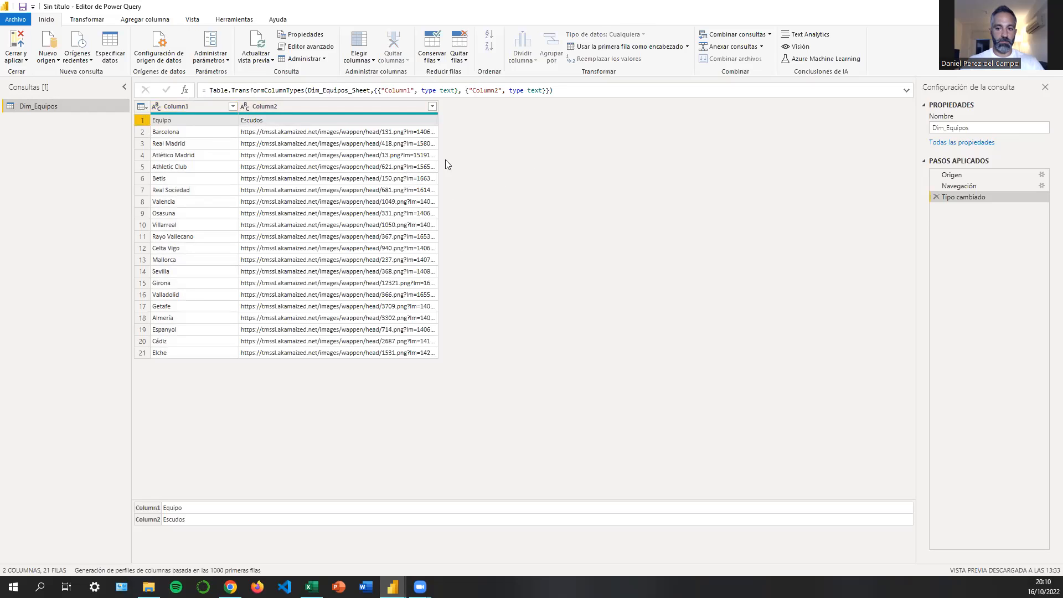
left_click(175, 132)
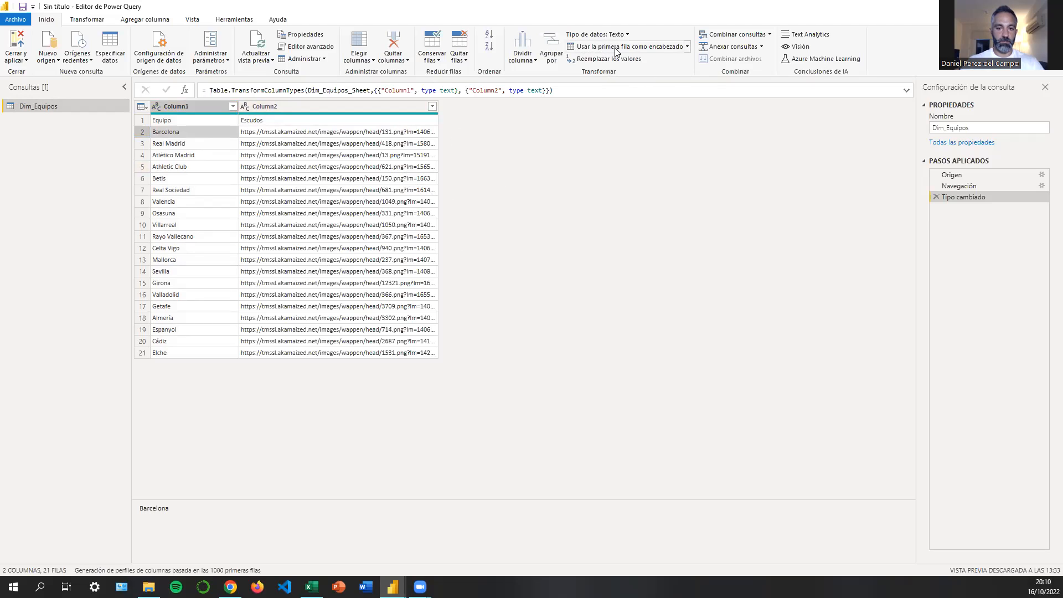
left_click(650, 48)
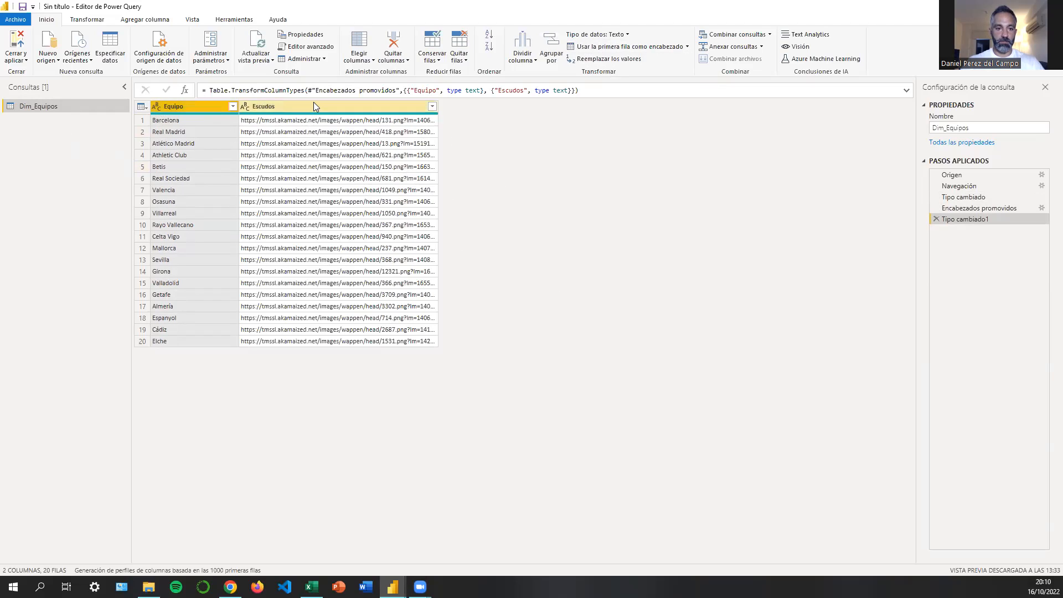
left_click(157, 106)
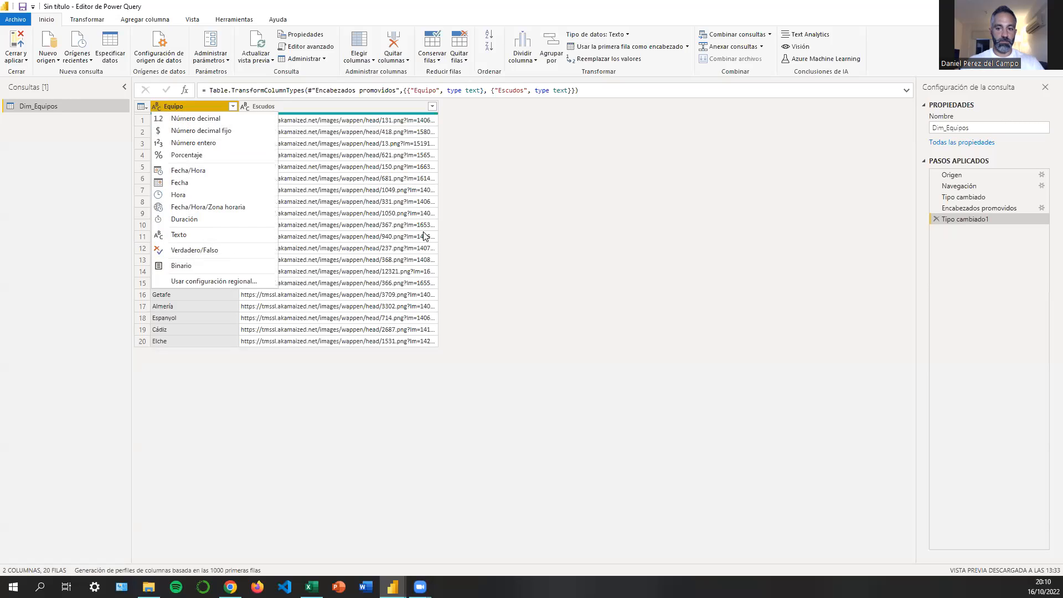
left_click(492, 204)
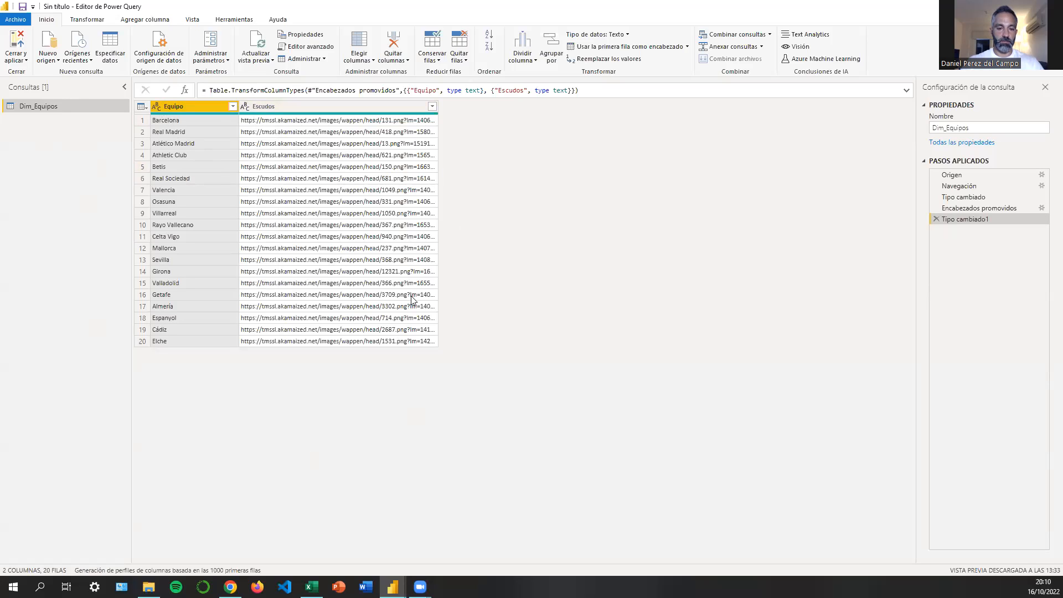
Add the Dim_Jugadores table from Clase3.xlsx as a new query.
left_click(49, 55)
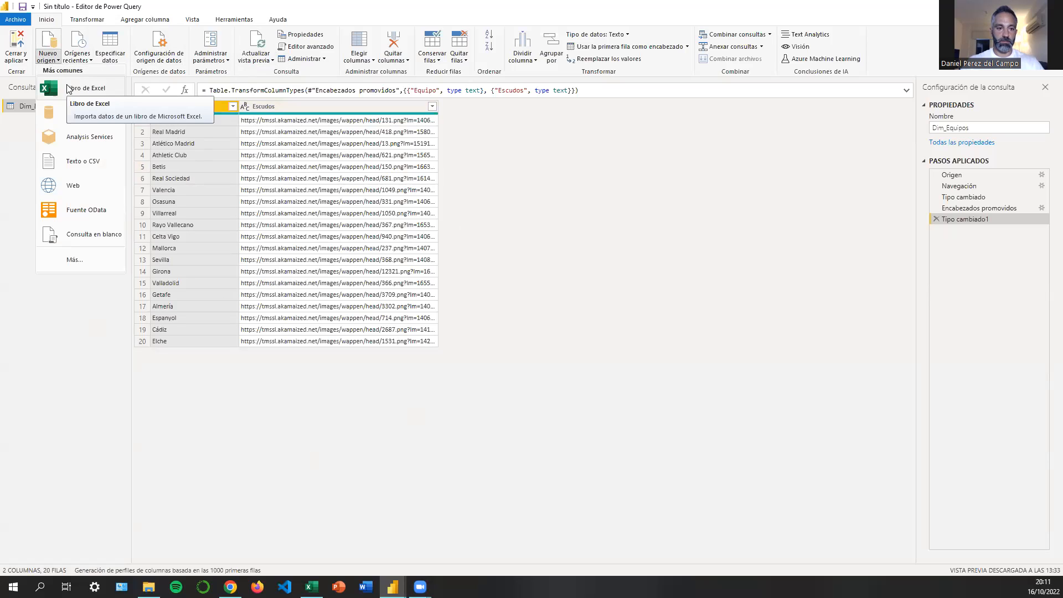
left_click(97, 87)
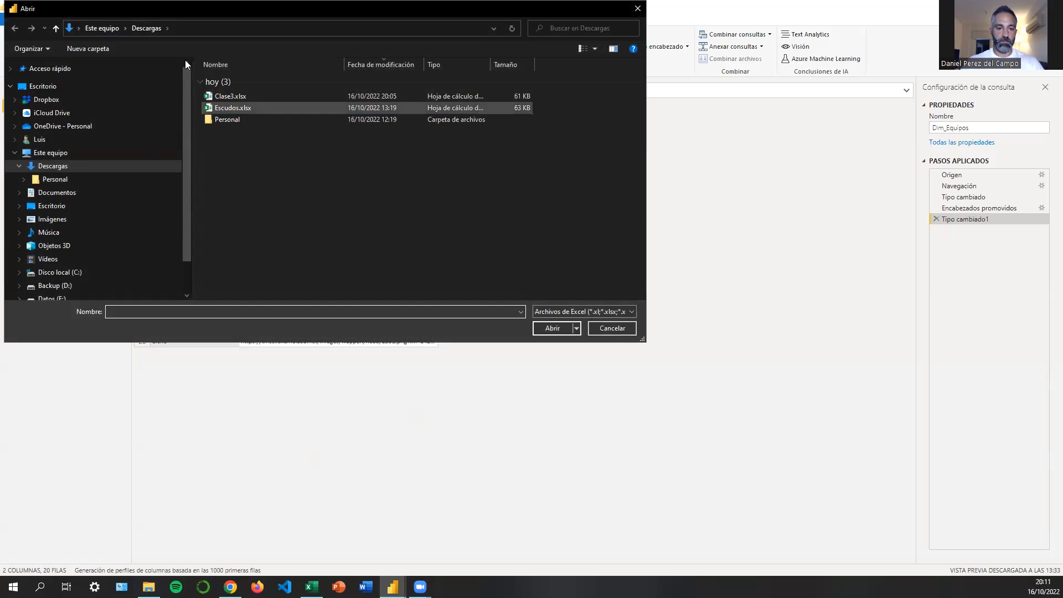
left_click(237, 94)
double_click(237, 96)
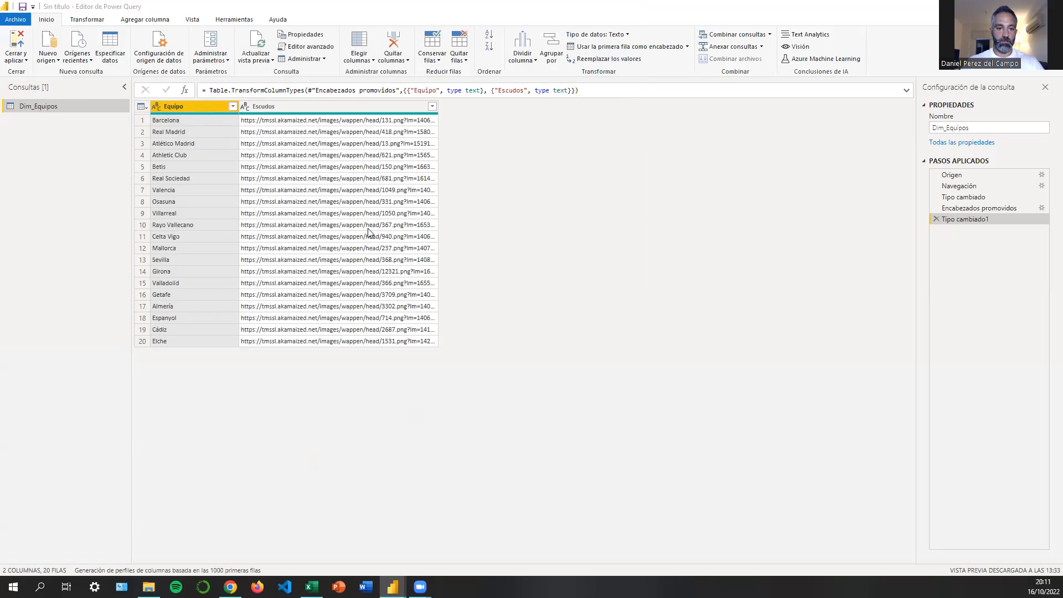
left_click(321, 199)
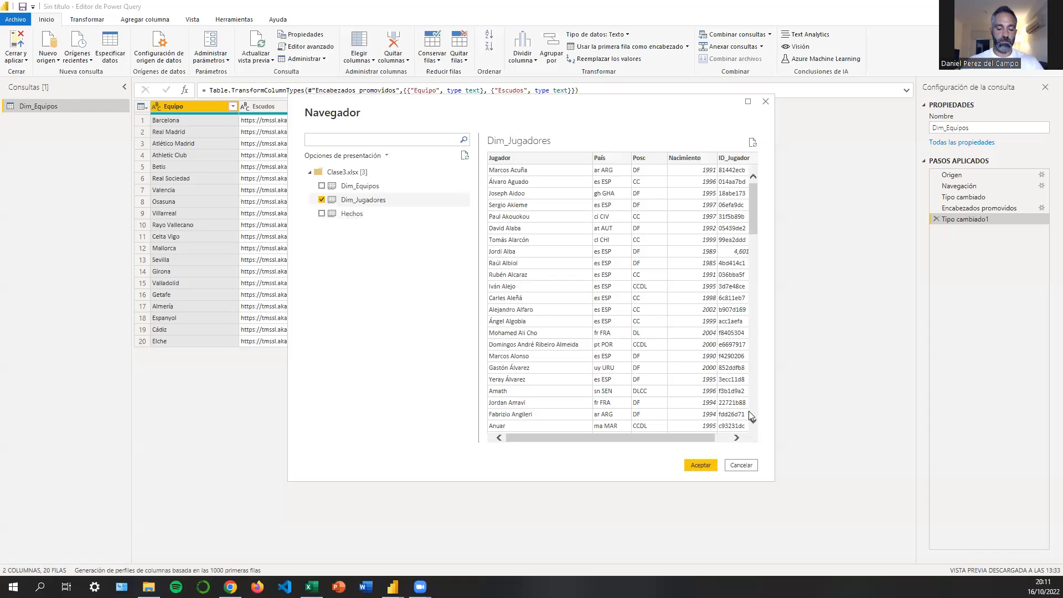
left_click(701, 466)
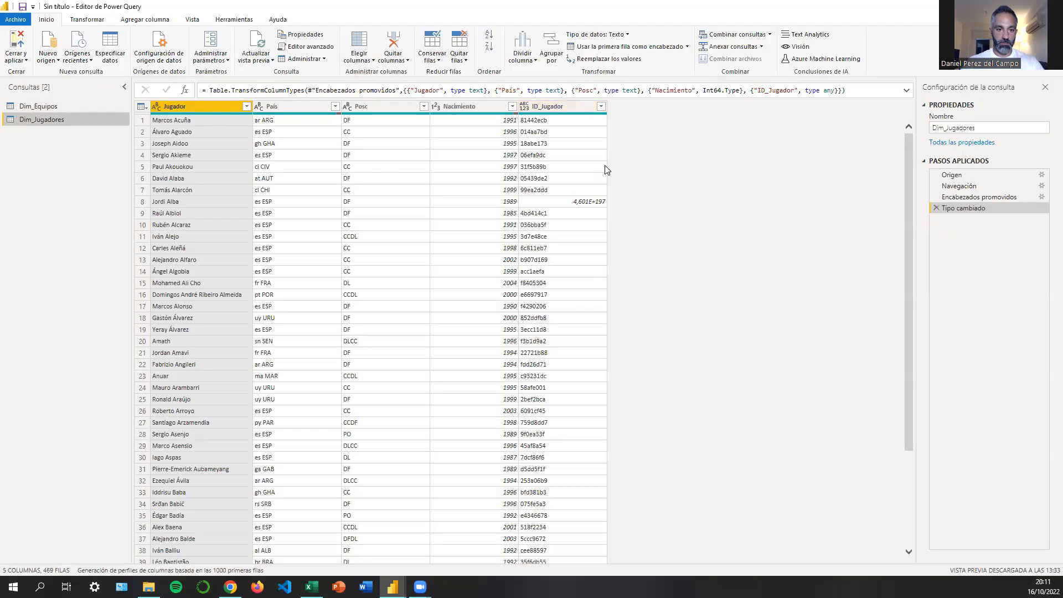
Examine the País column values of Dim_Jugadores and the available text extraction options.
left_click(298, 107)
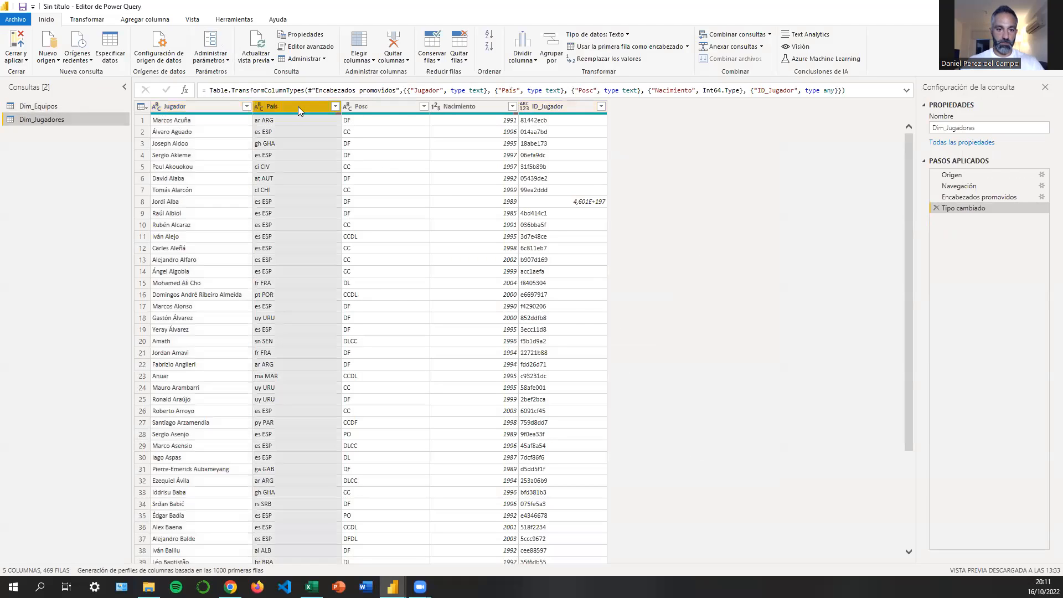
left_click(267, 157)
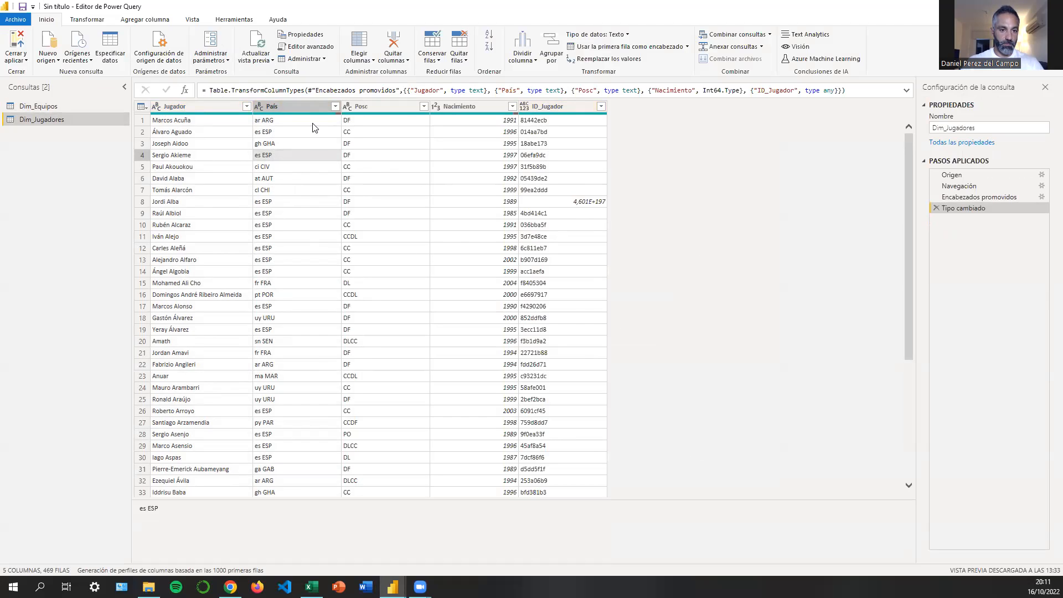
left_click(304, 105)
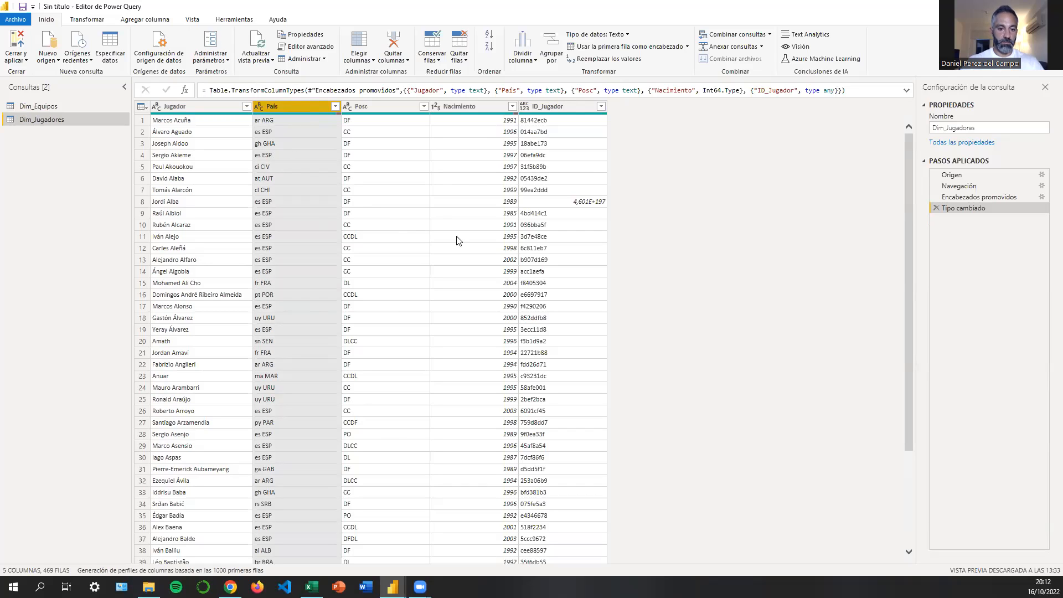
left_click(103, 20)
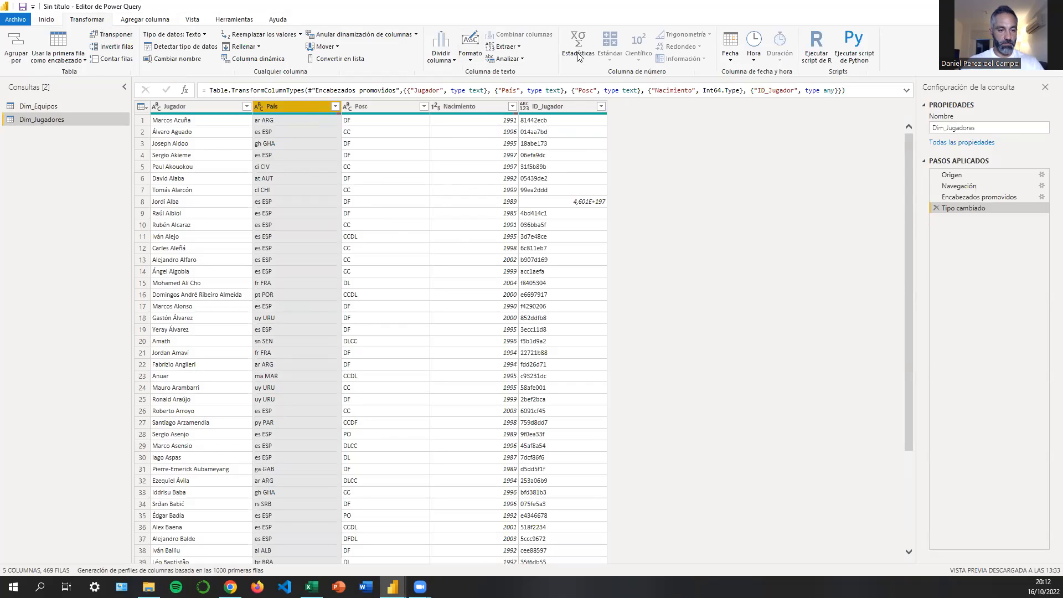
left_click(518, 48)
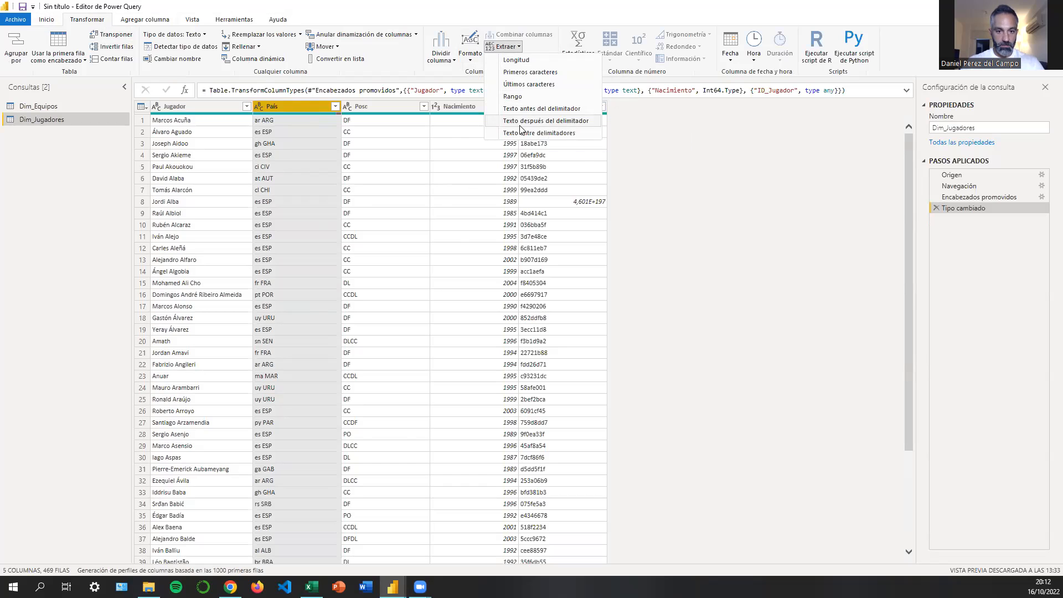
left_click(672, 190)
scroll(342, 223, "down", 4)
scroll(342, 224, "up", 4)
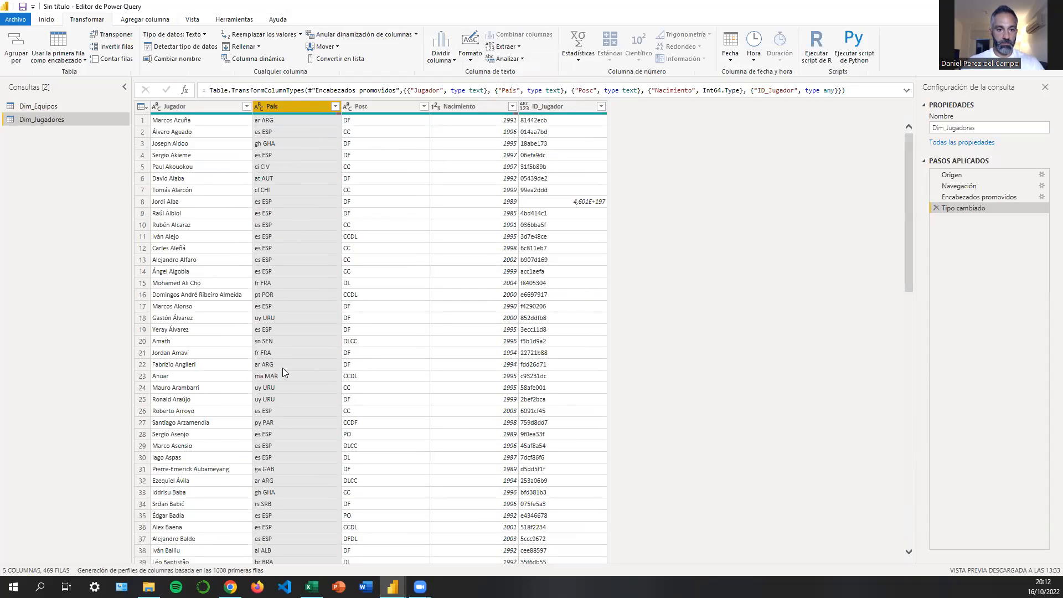
scroll(309, 266, "down", 14)
scroll(309, 264, "down", 9)
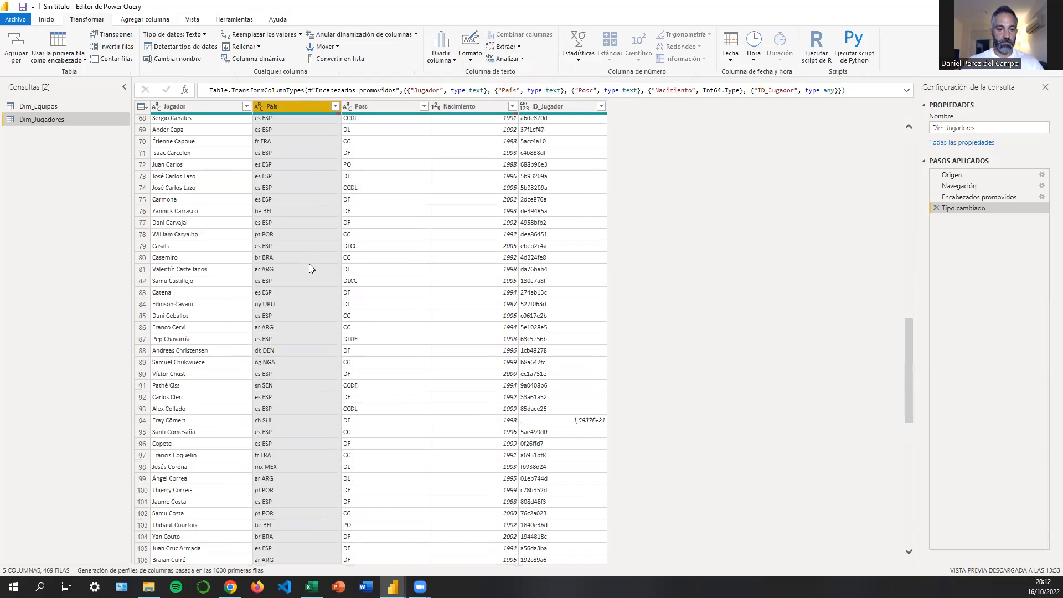
scroll(309, 263, "down", 10)
scroll(309, 263, "up", 20)
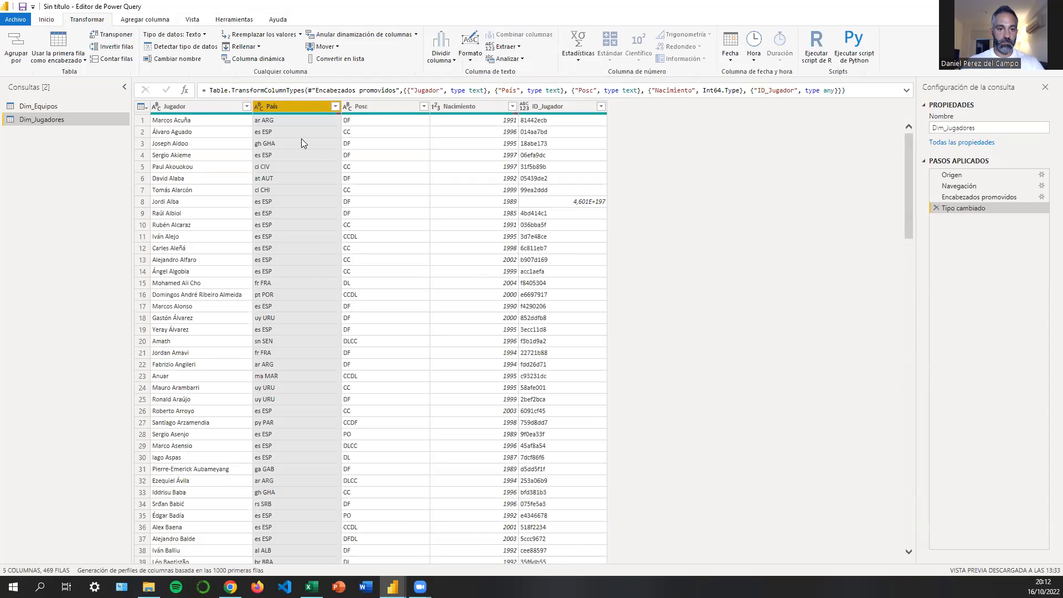
Extract the text after the space delimiter in the País column, keeping only the uppercase country code.
left_click(520, 48)
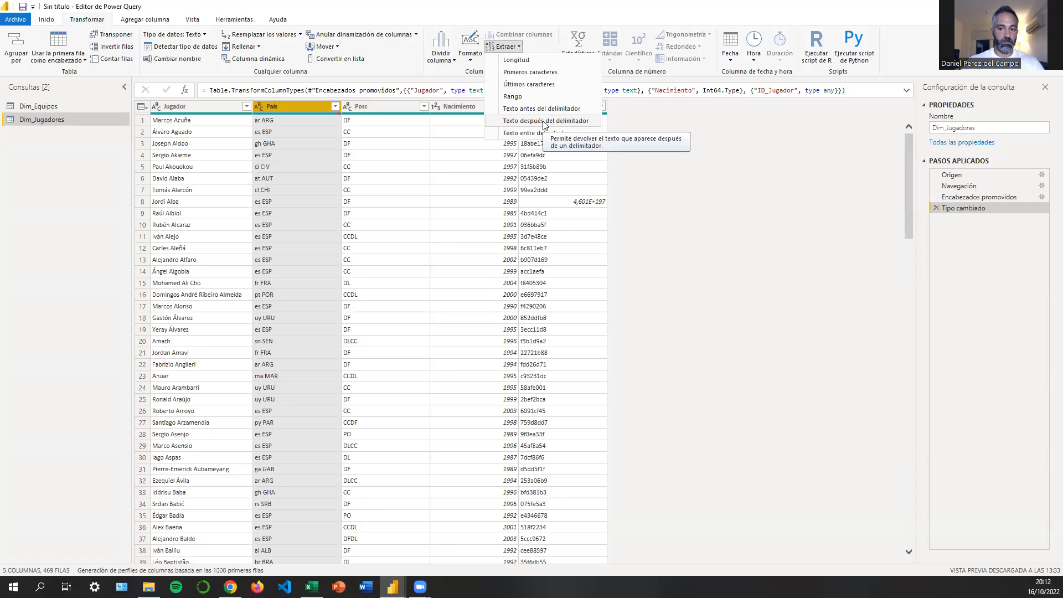
left_click(588, 123)
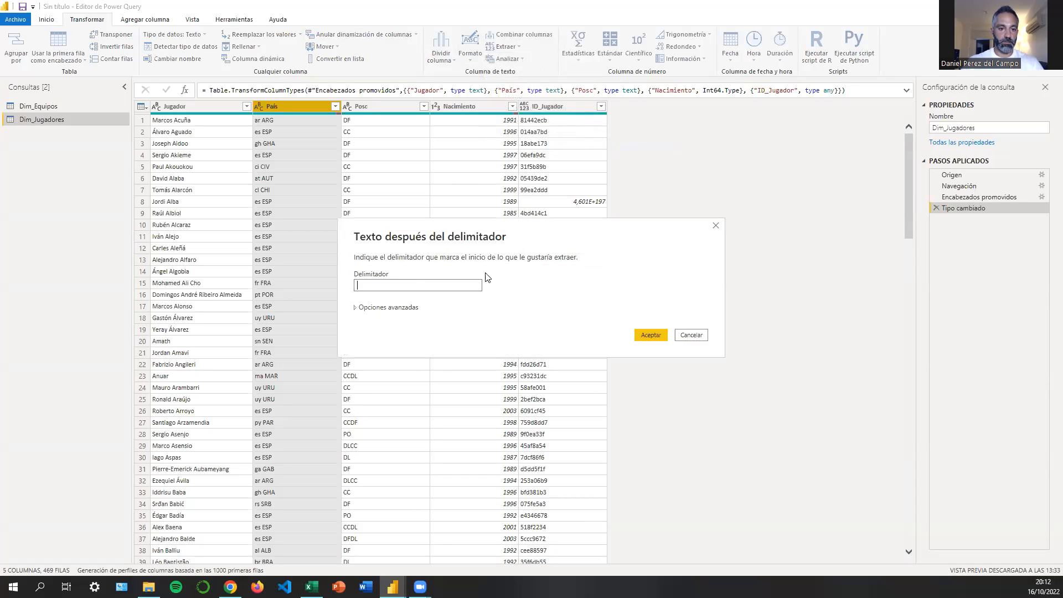
left_click(377, 280)
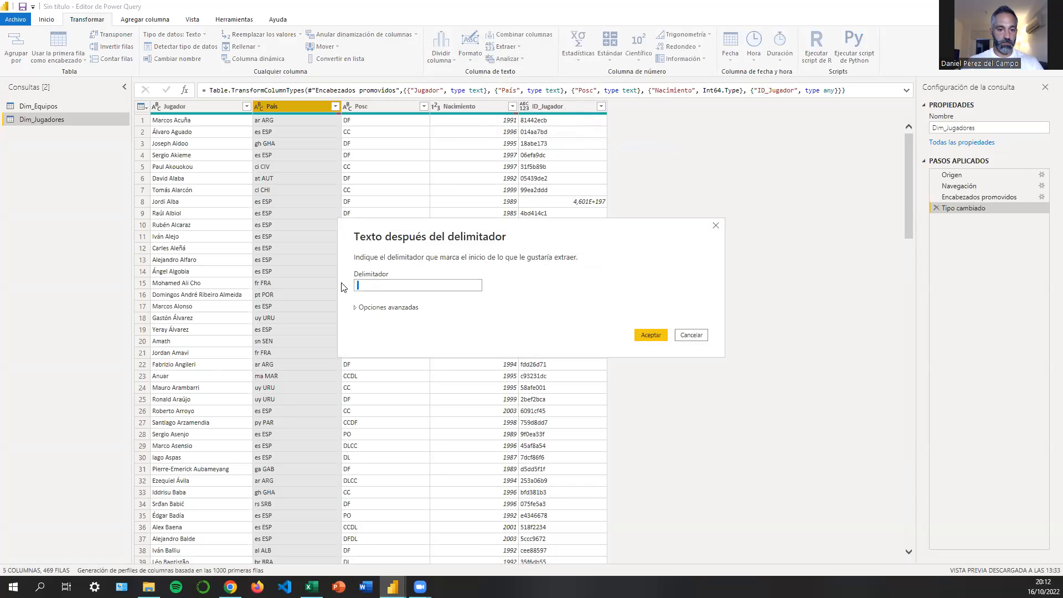
left_click(650, 335)
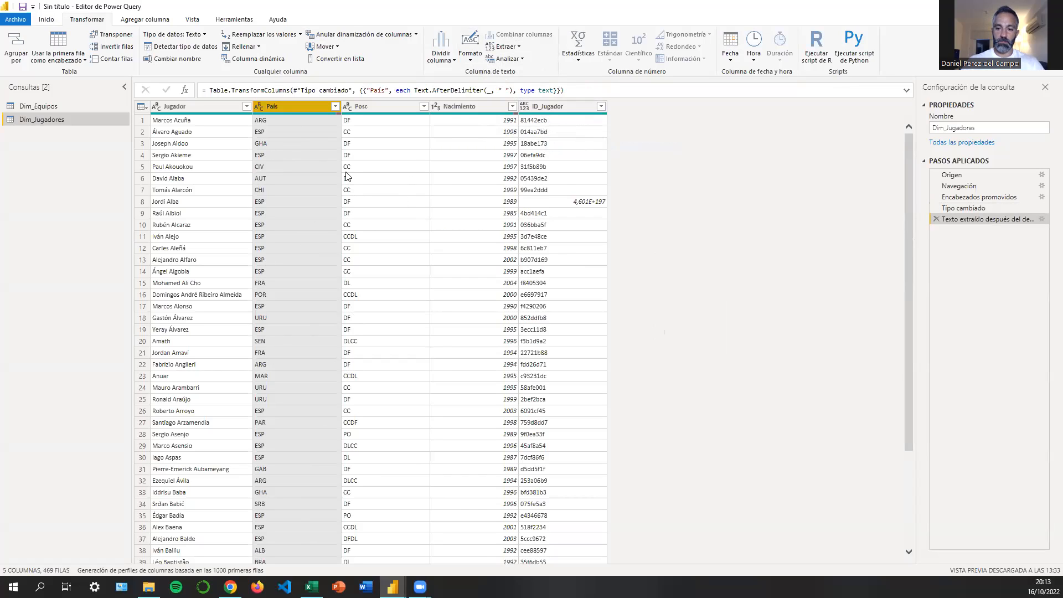
Review the Posc column's position codes and extract only their first 2 characters.
left_click(394, 111)
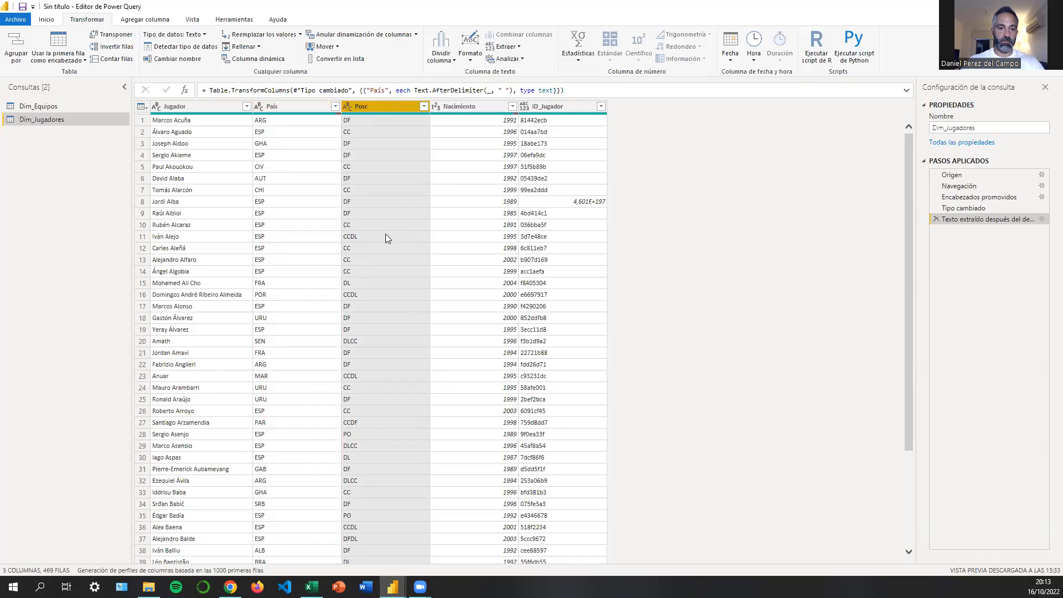
scroll(437, 210, "down", 4)
scroll(431, 216, "down", 15)
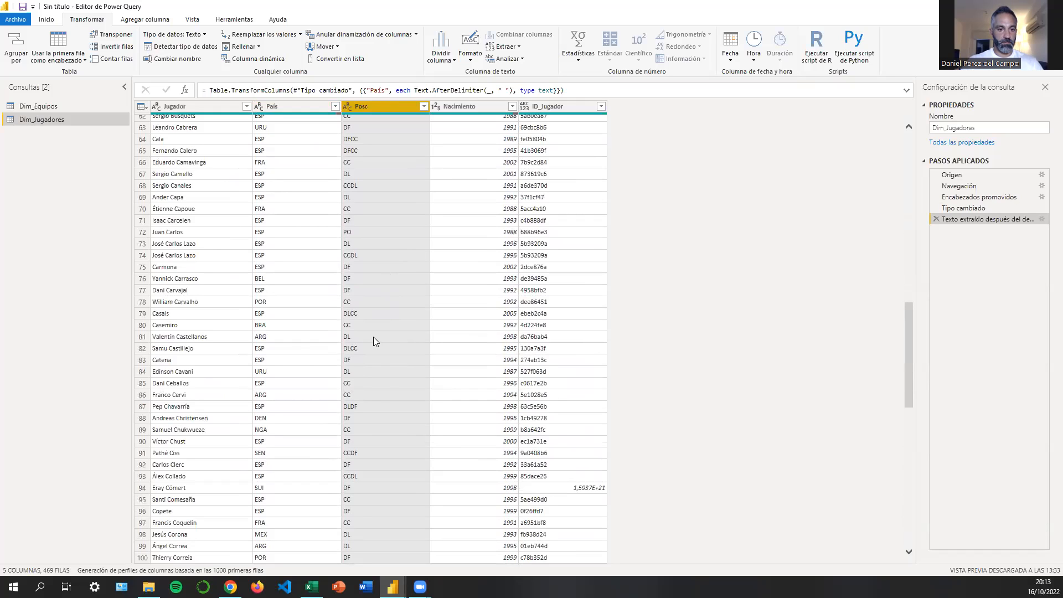
scroll(374, 339, "down", 6)
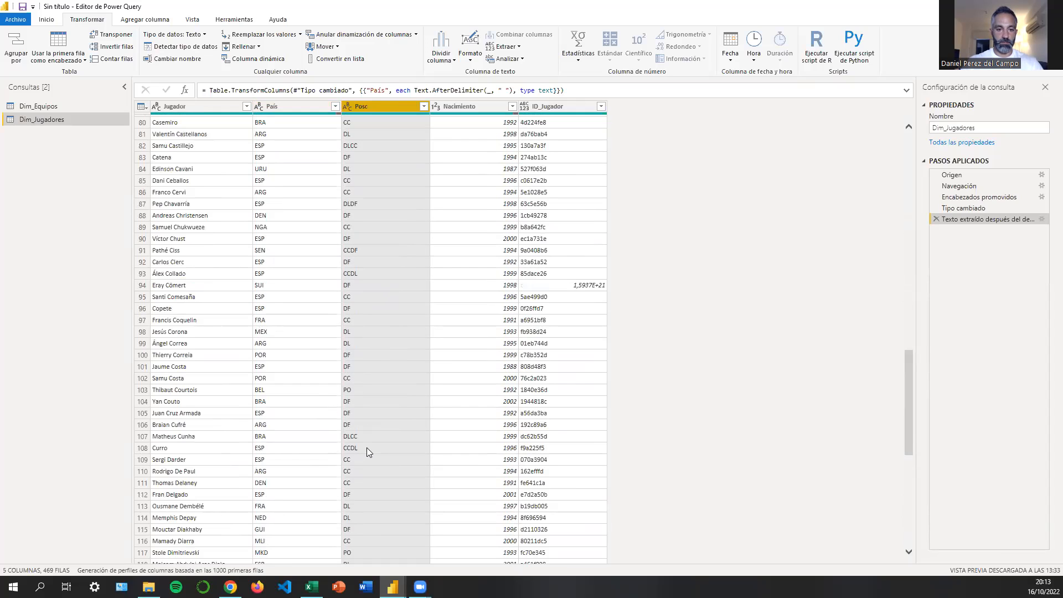
scroll(365, 449, "up", 20)
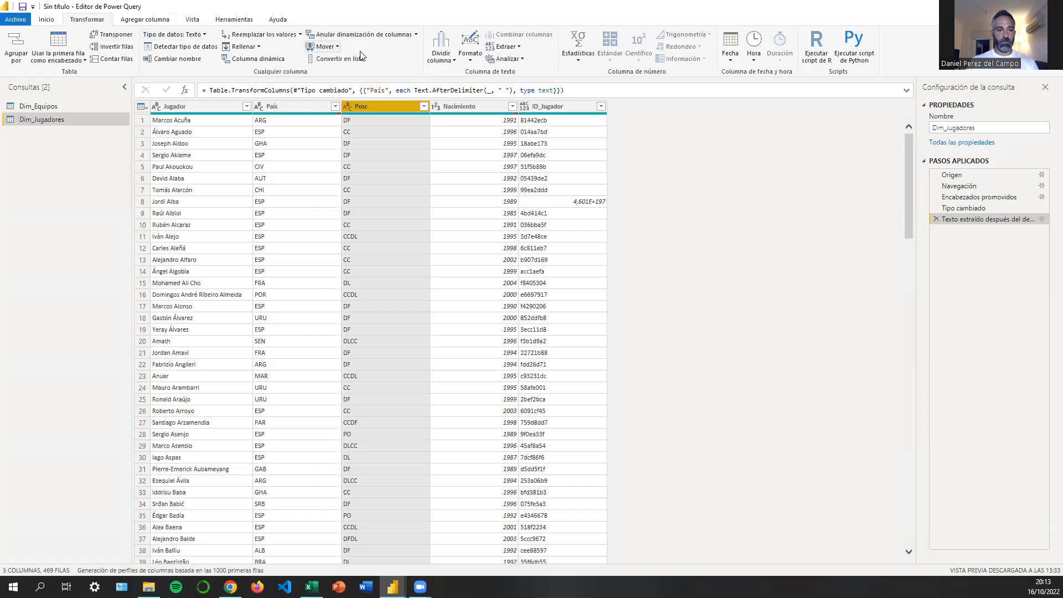
left_click(519, 48)
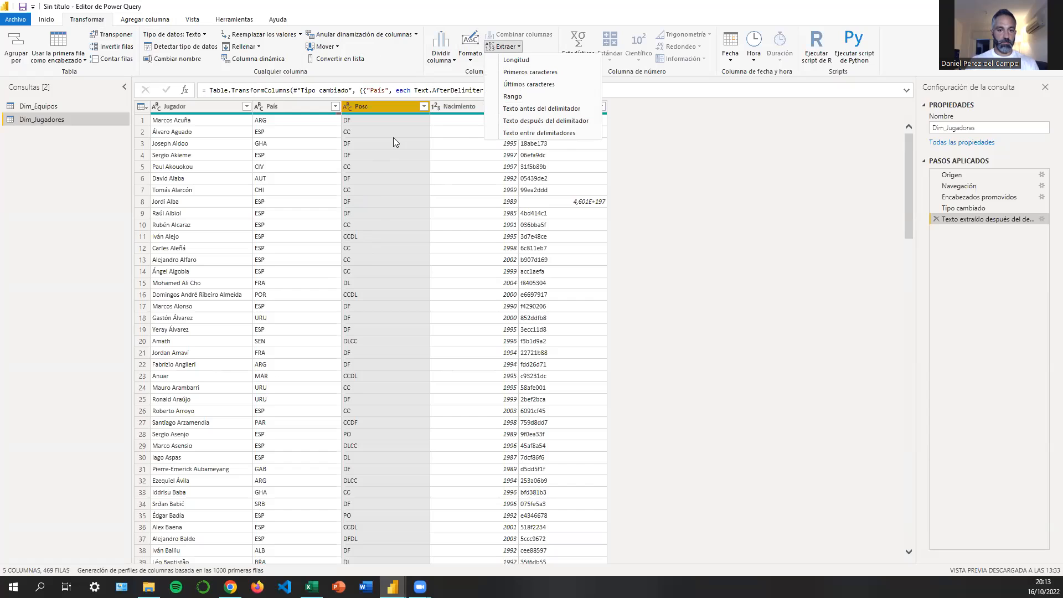
left_click(538, 76)
type("2")
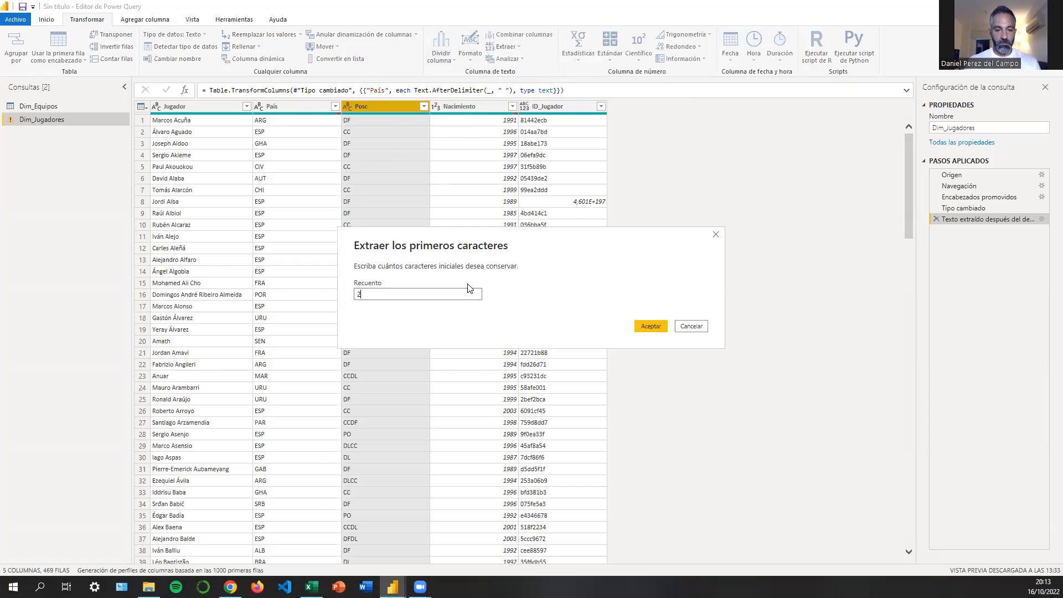
left_click(651, 327)
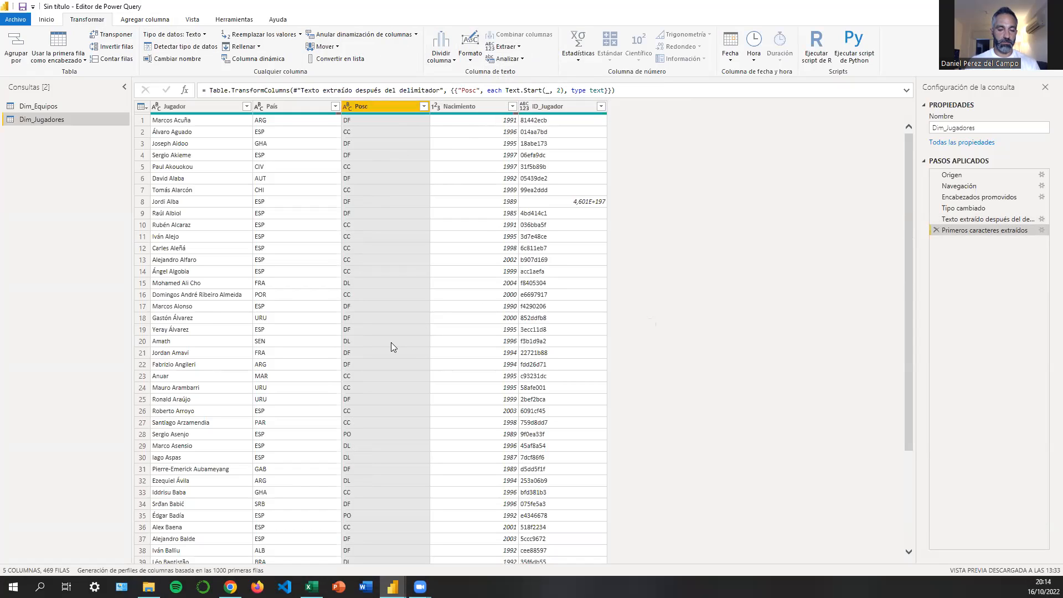
scroll(391, 342, "down", 5)
scroll(393, 378, "up", 5)
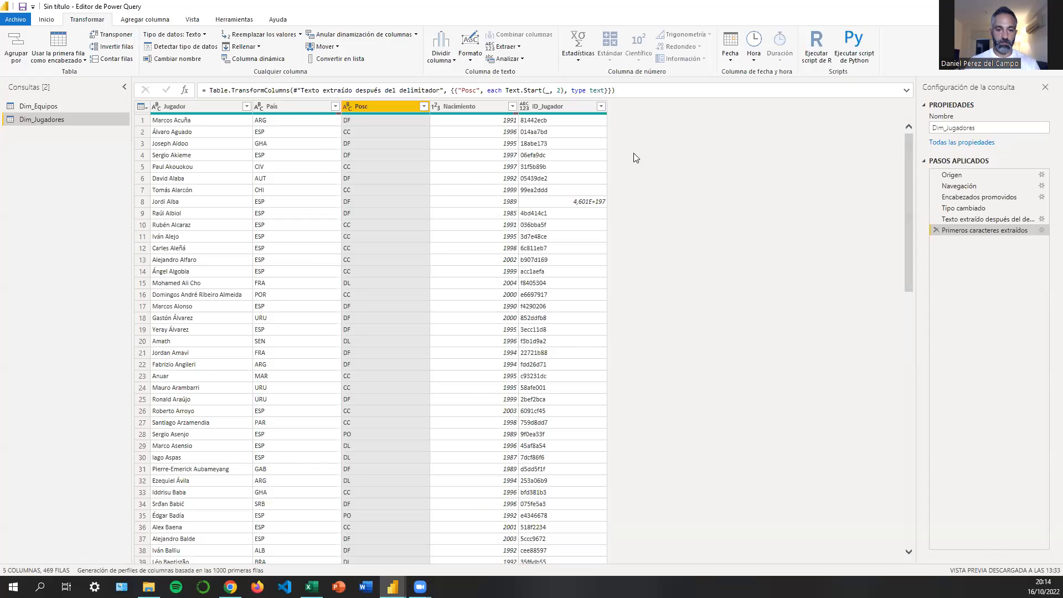
Check the data types of the Jugador, País and Posc columns.
left_click(174, 106)
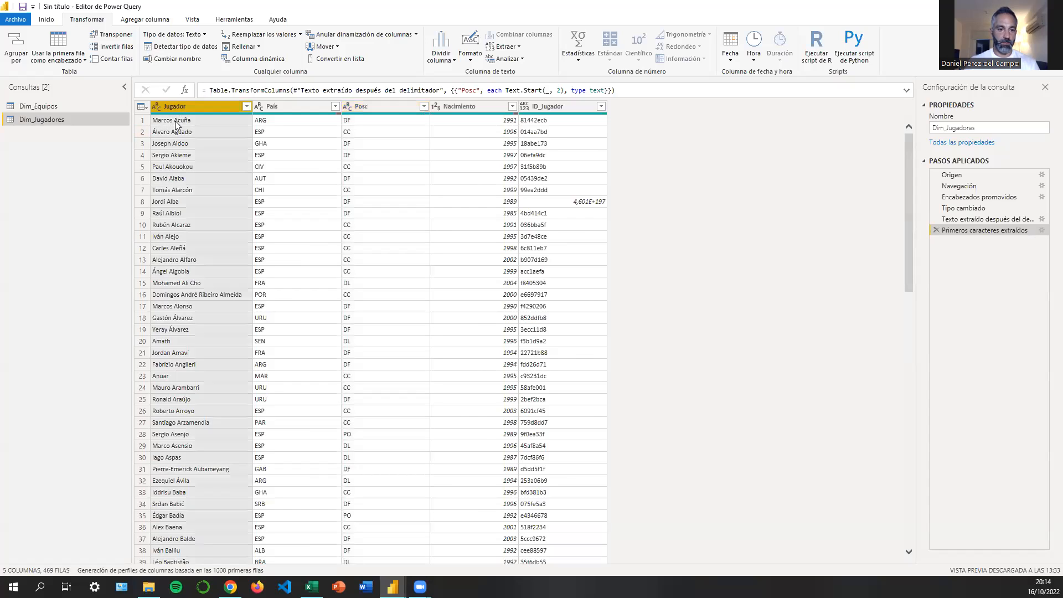
left_click(156, 104)
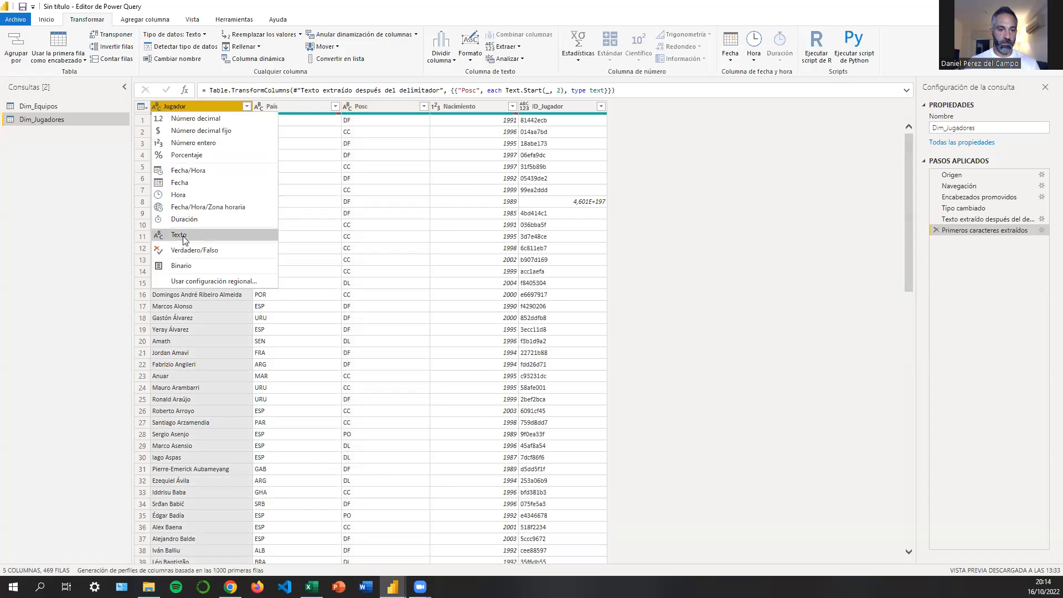
left_click(381, 178)
left_click(292, 106)
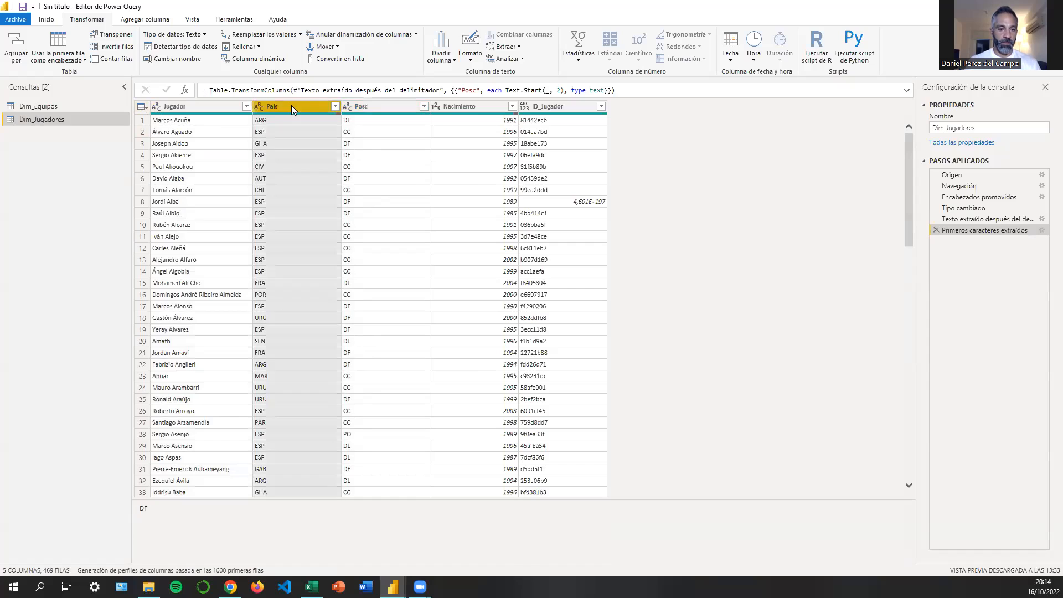
left_click(374, 103)
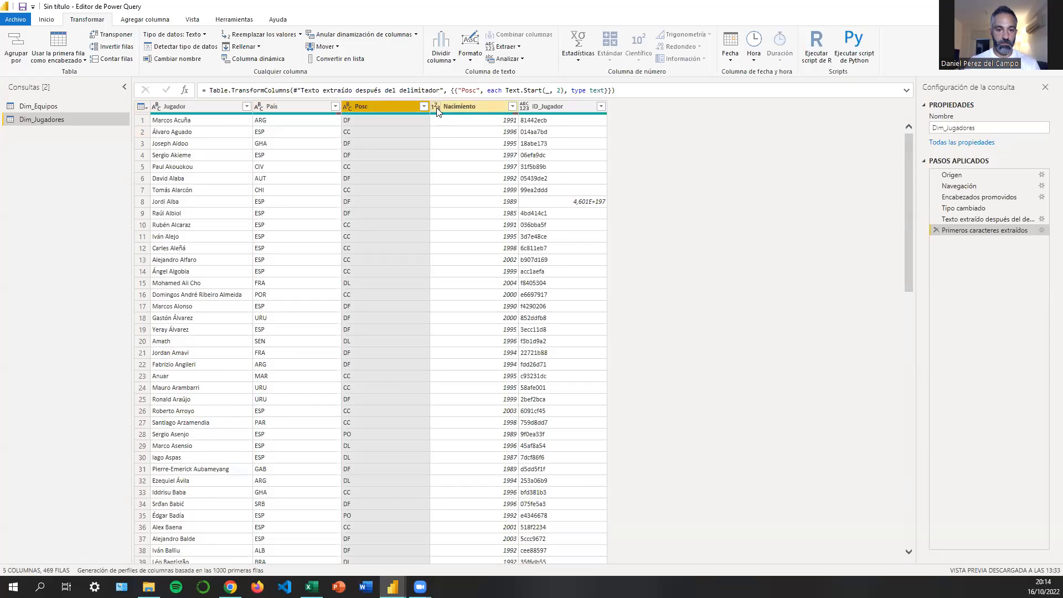
Set the Nacimiento column's data type to Número entero and the ID_Jugador column's to Texto.
left_click(437, 110)
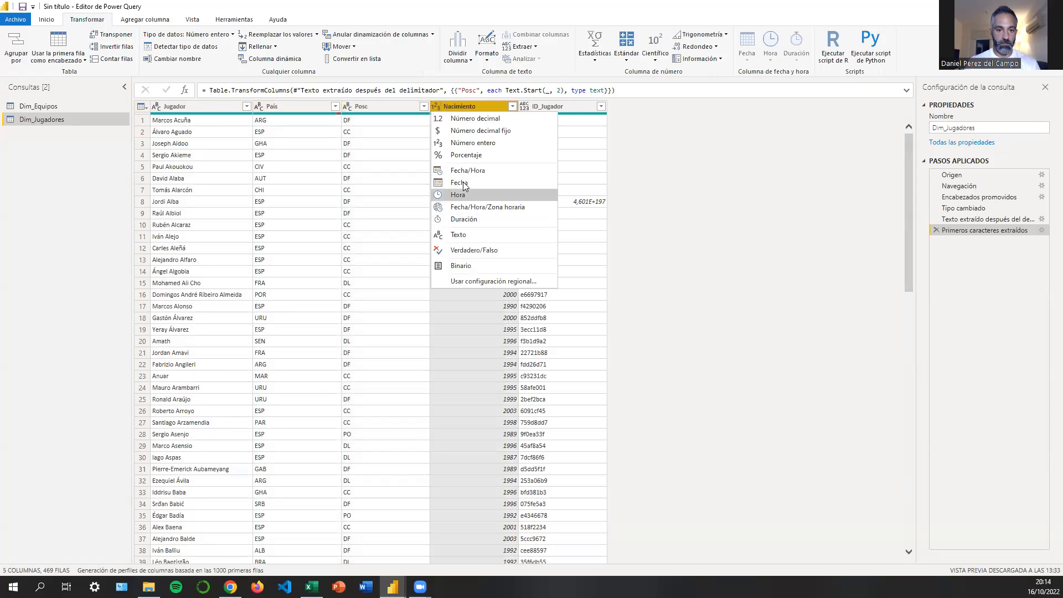
left_click(474, 143)
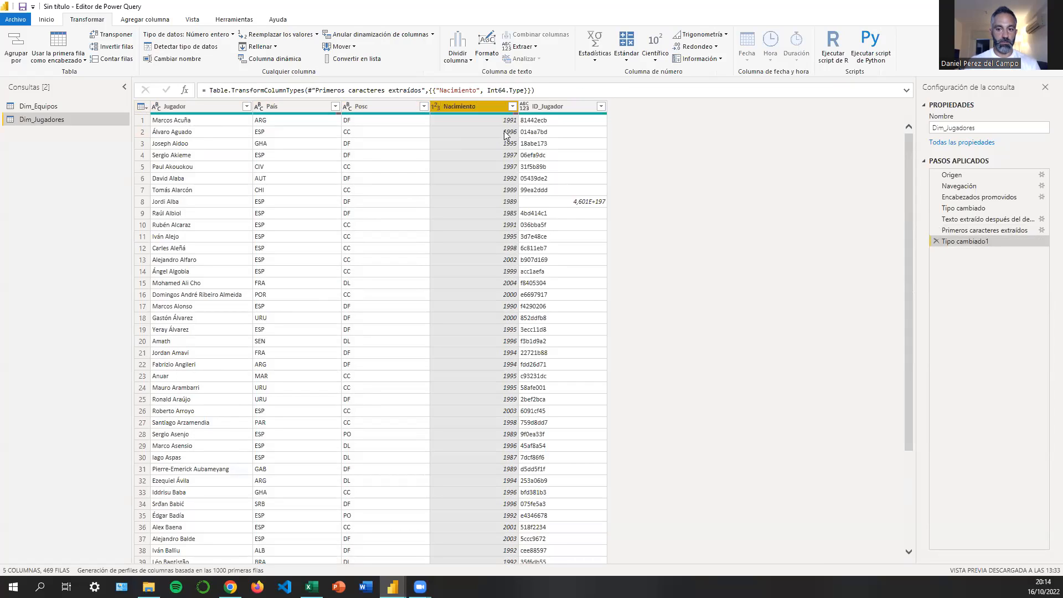
left_click(549, 107)
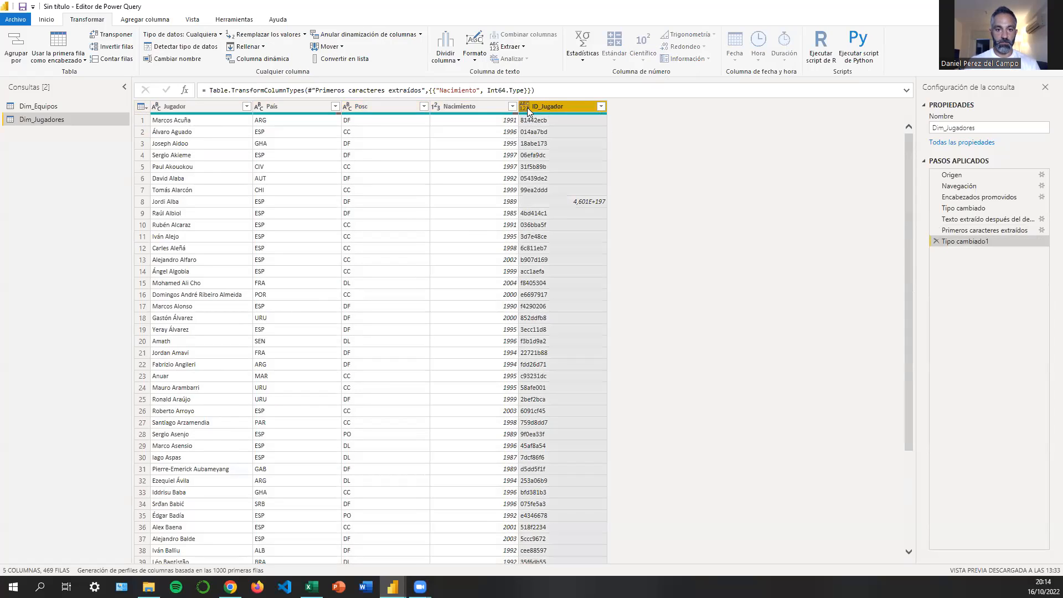
left_click(527, 108)
left_click(545, 236)
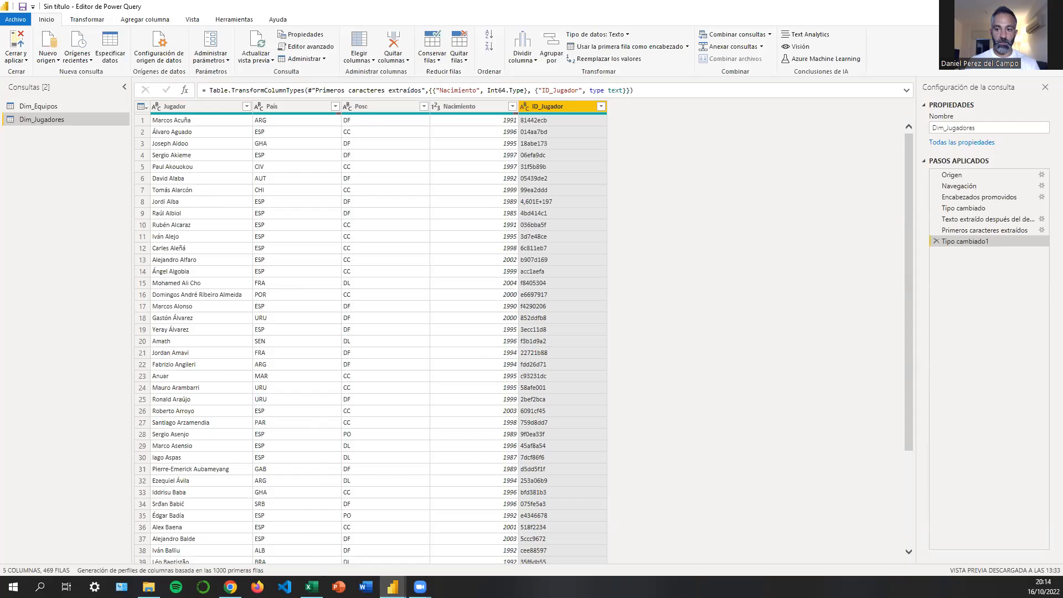
Switch to Clase3.xlsx in Excel and clear all the contents of the Hechos sheet.
left_click(311, 587)
left_click(197, 555)
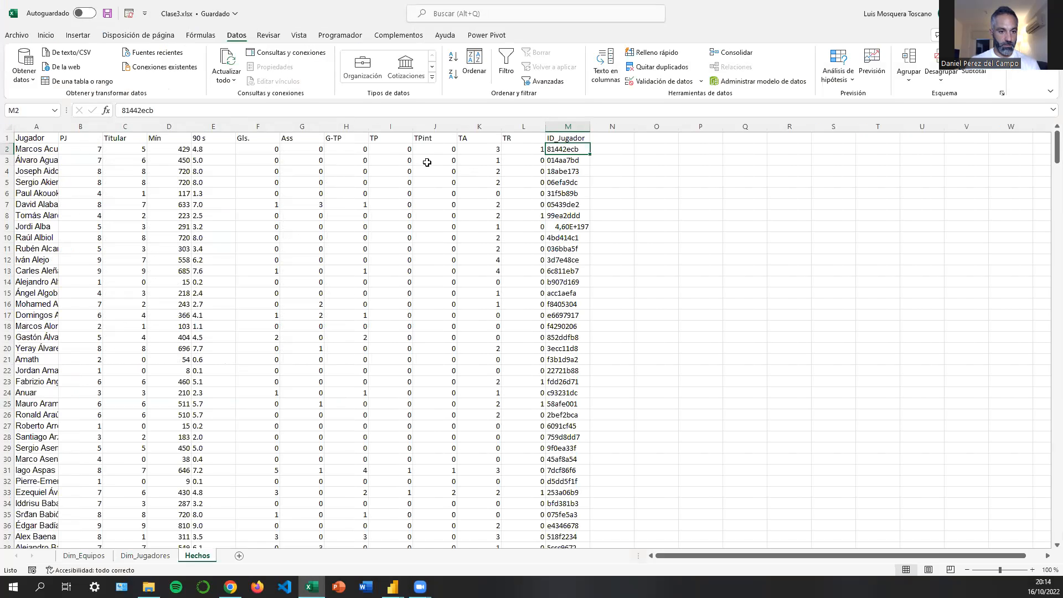
left_click_drag(606, 137, 613, 347)
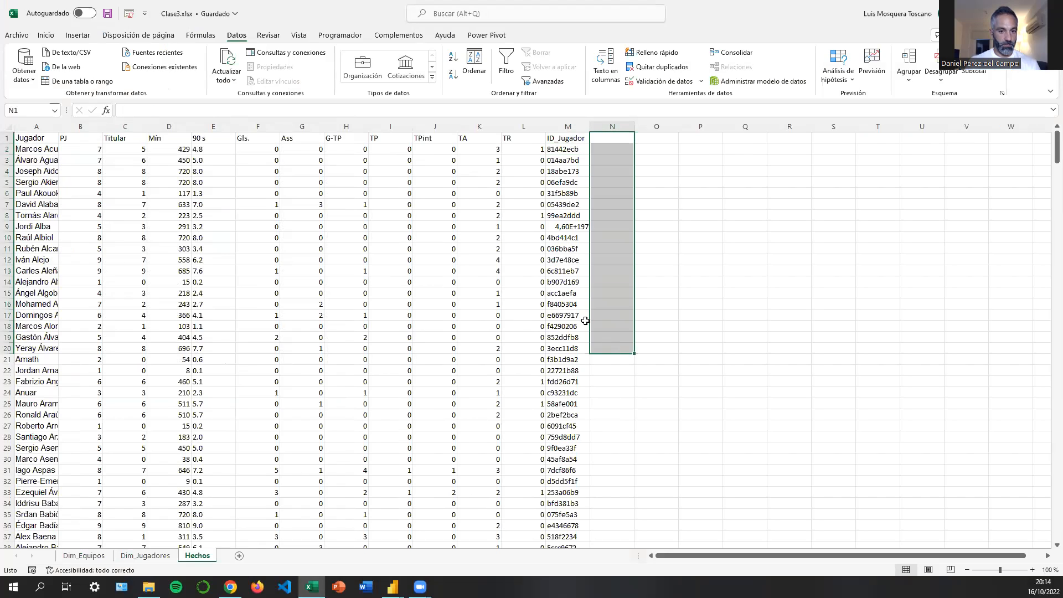
left_click(560, 249)
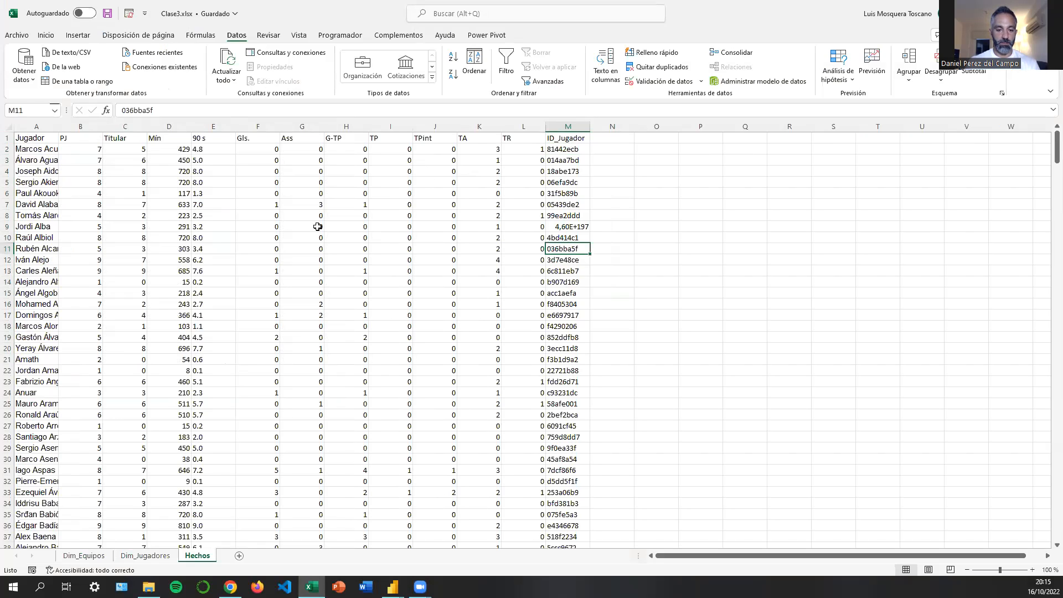
left_click(9, 126)
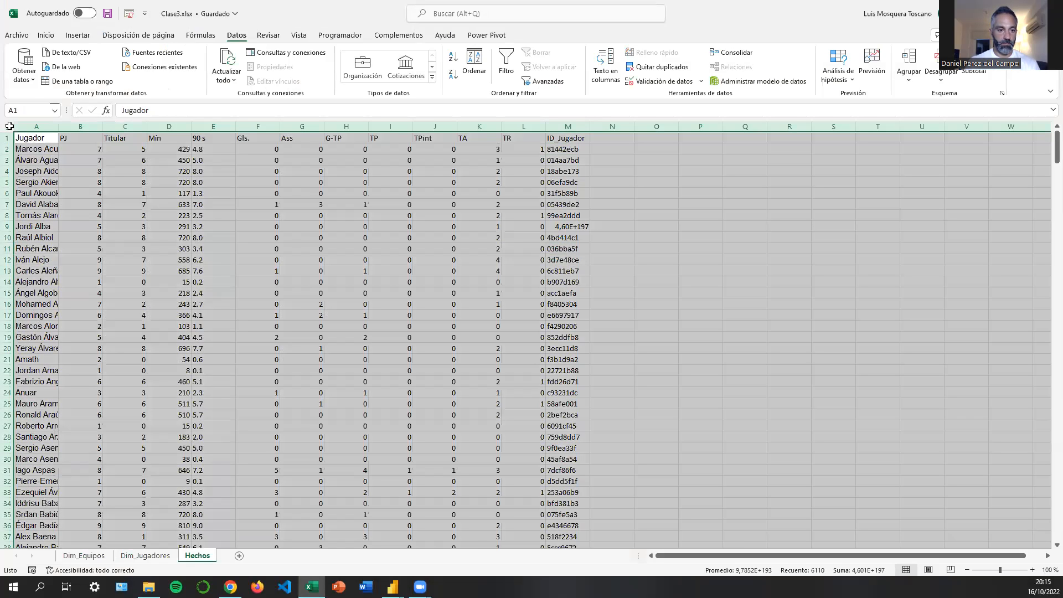
key("Delete")
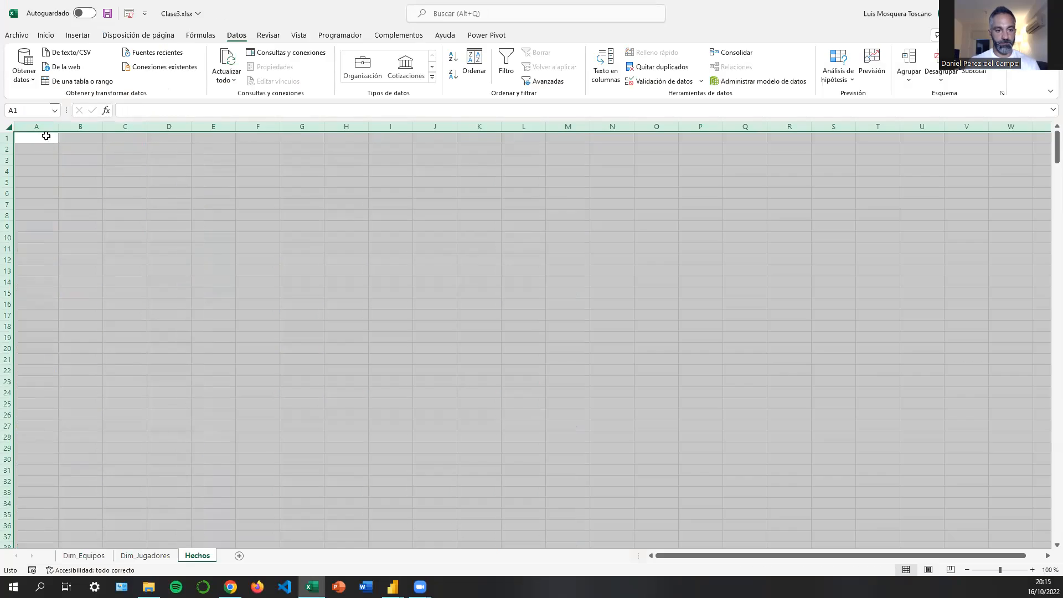
left_click(36, 138)
Switch to the FBref La Liga player statistics page in Chrome and reload it.
left_click(231, 587)
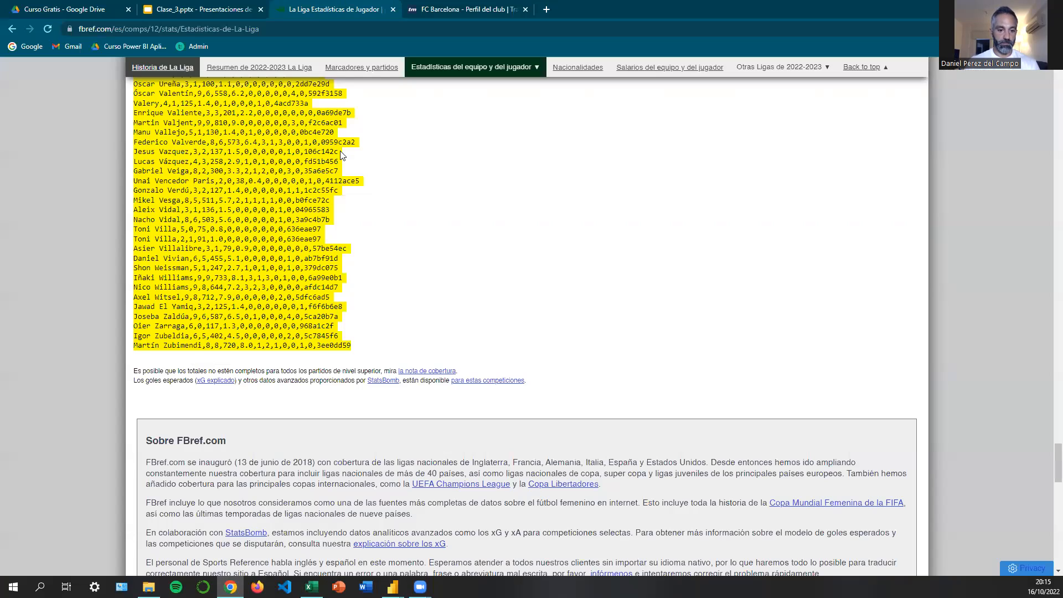
left_click(341, 159)
scroll(342, 161, "up", 20)
left_click(47, 28)
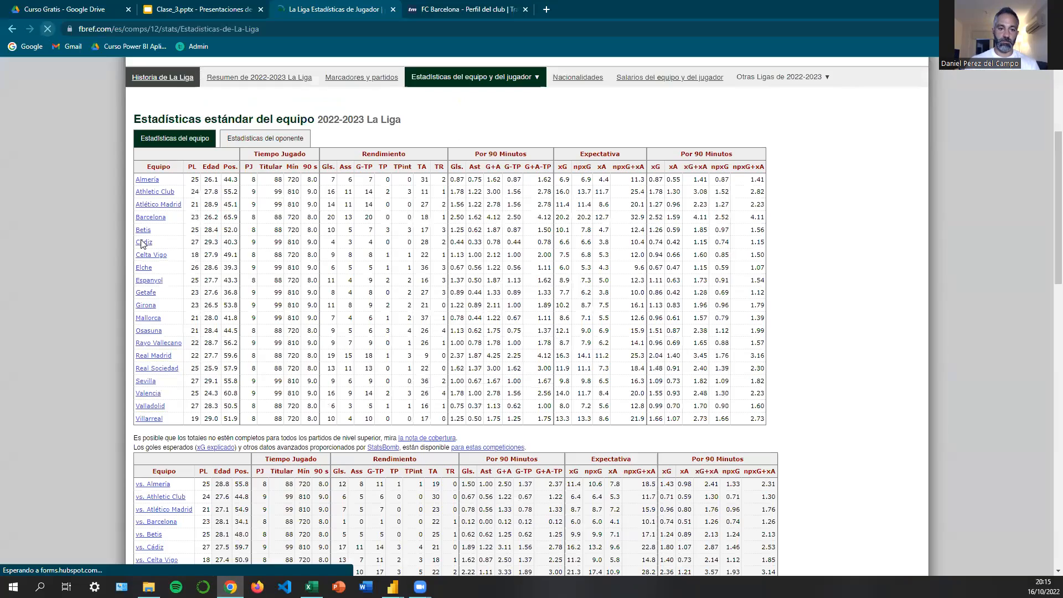
Put the Estadísticas estándar del jugador table into modify, export and share mode and remove its RL column.
scroll(230, 313, "down", 3)
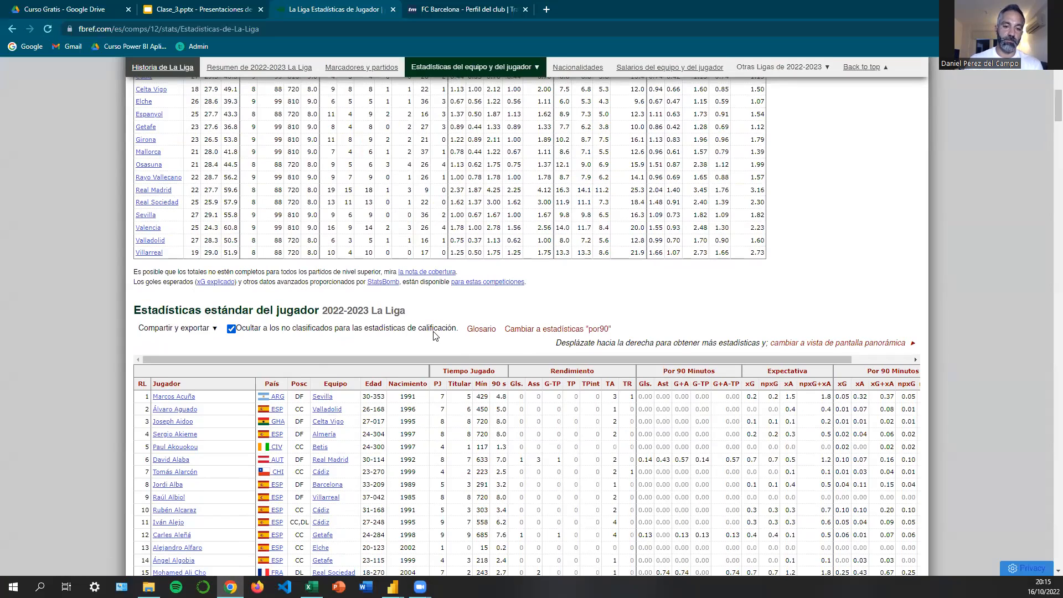
scroll(448, 282, "down", 1)
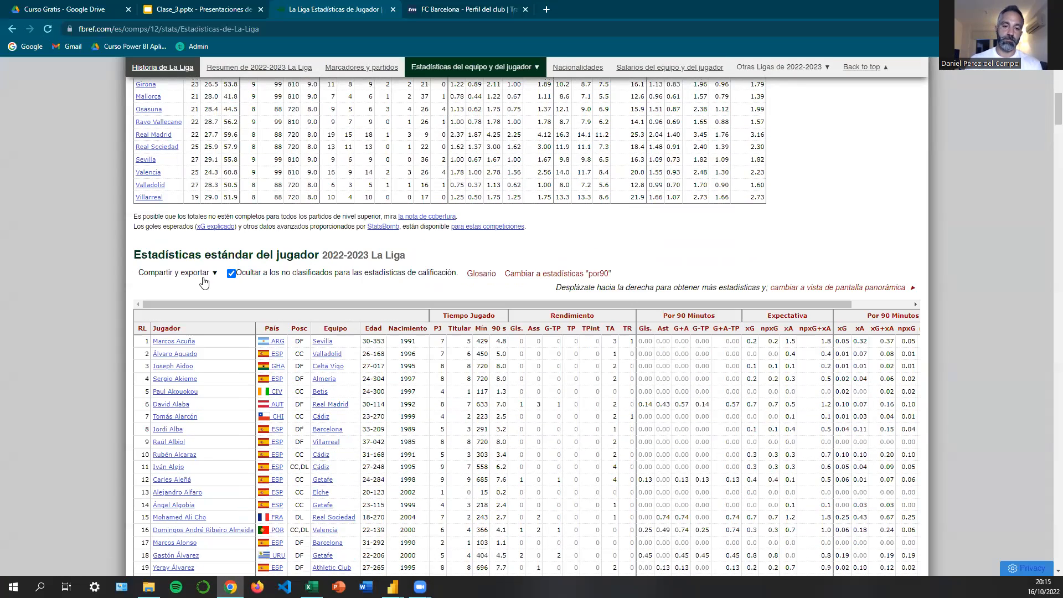
mouse_move(193, 281)
scroll(492, 260, "down", 2)
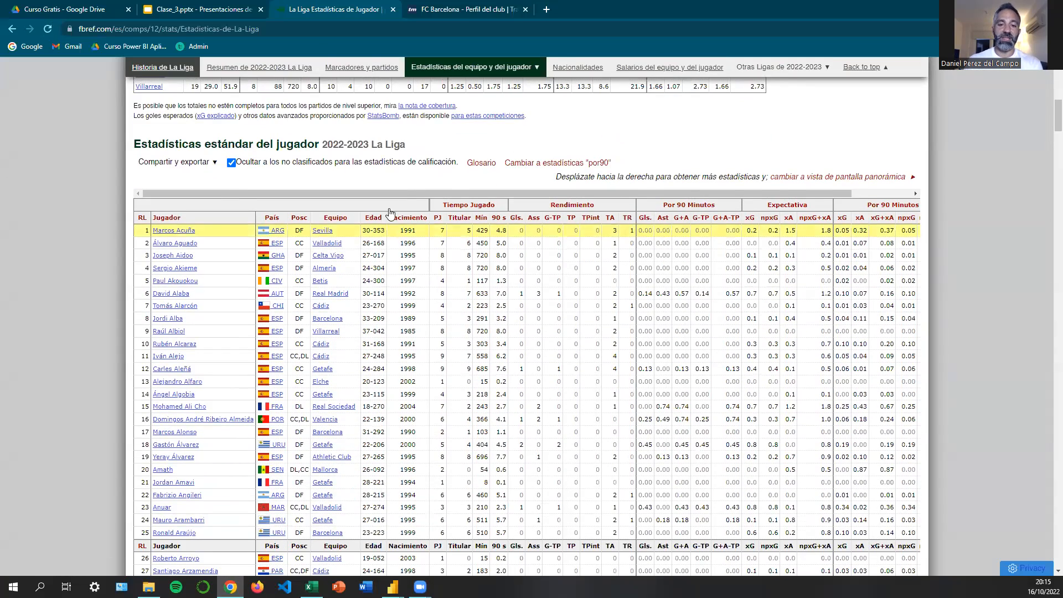
mouse_move(169, 166)
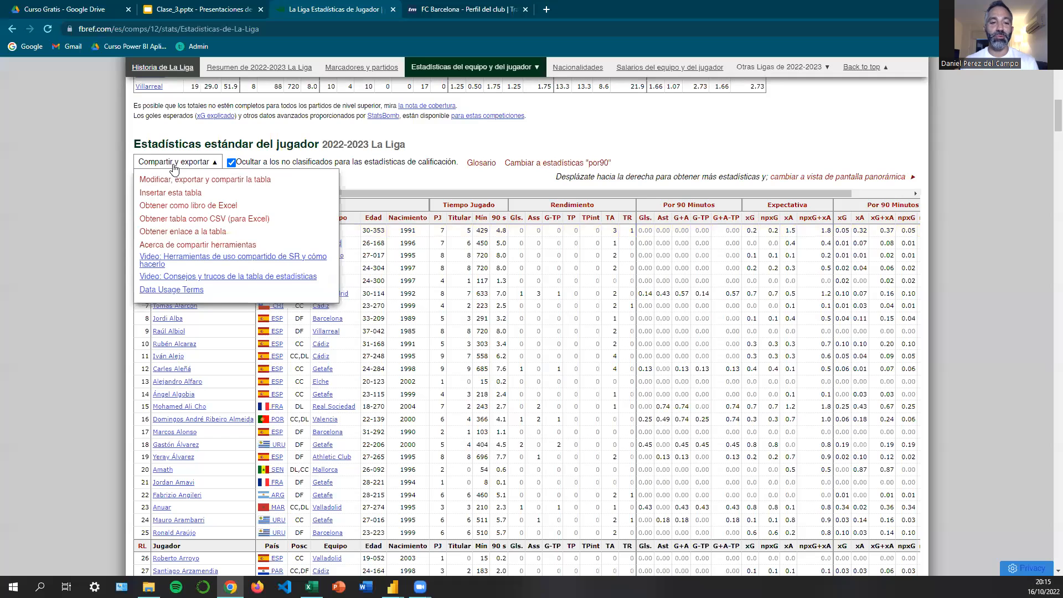
left_click(205, 179)
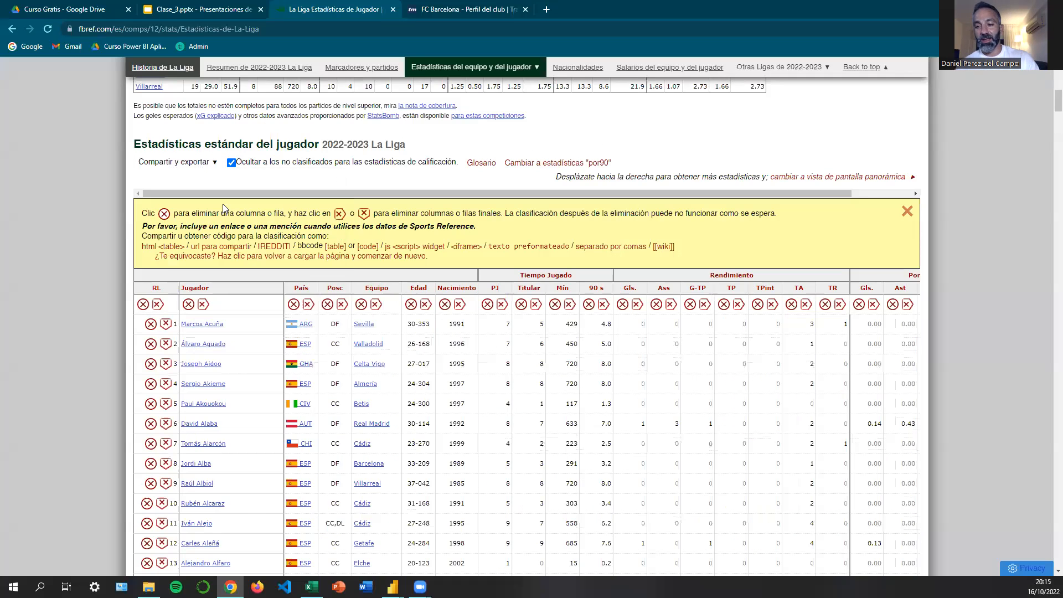
left_click(142, 305)
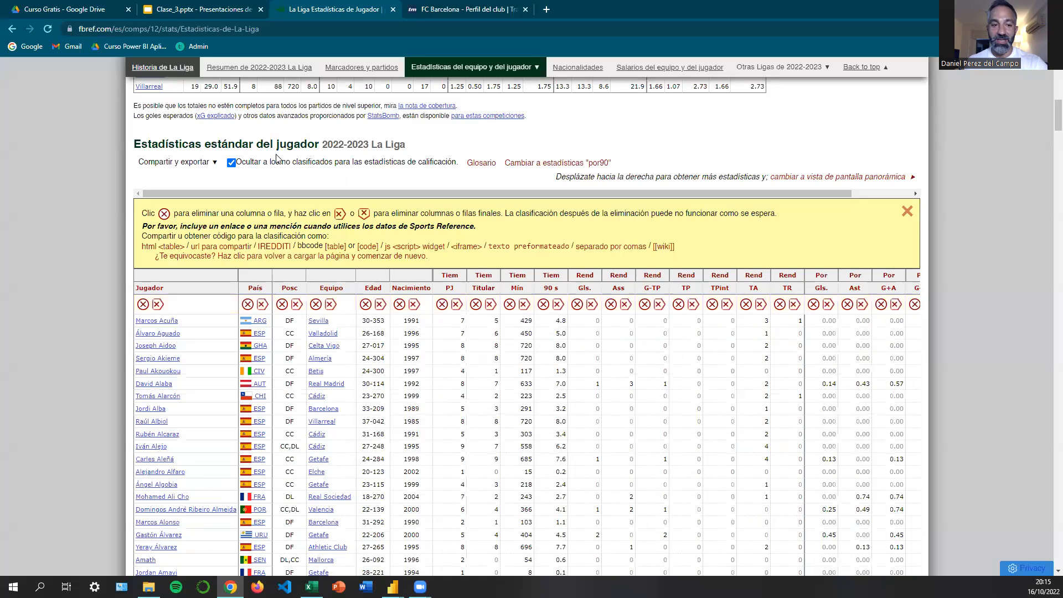
Remove the País, Posc, Edad and Nacimiento columns and every column from the per-90 Gls. onward from the player standard stats table.
left_click(248, 304)
left_click(249, 305)
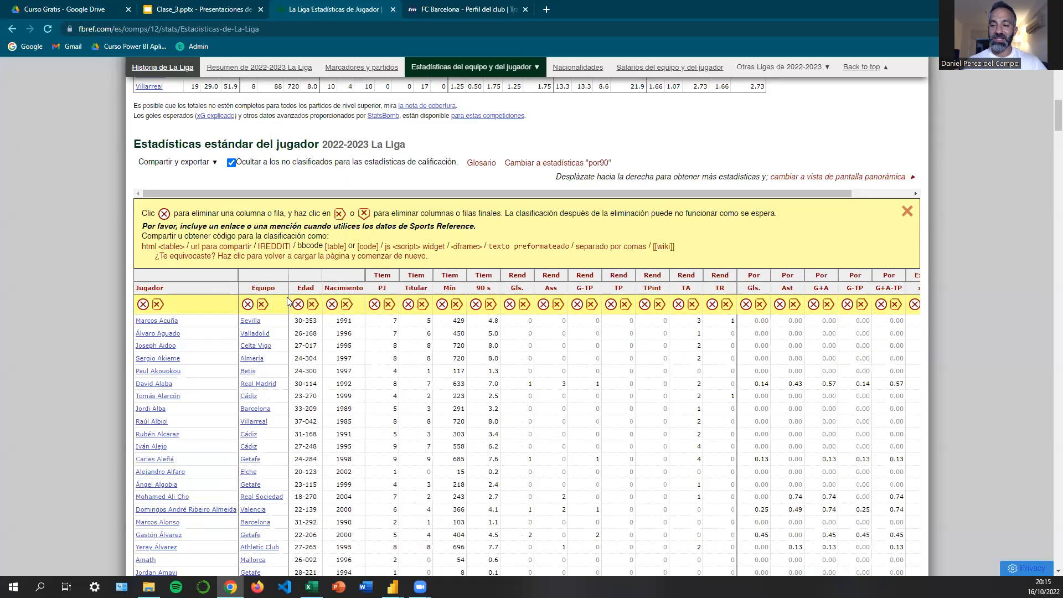
left_click(297, 305)
left_click(298, 305)
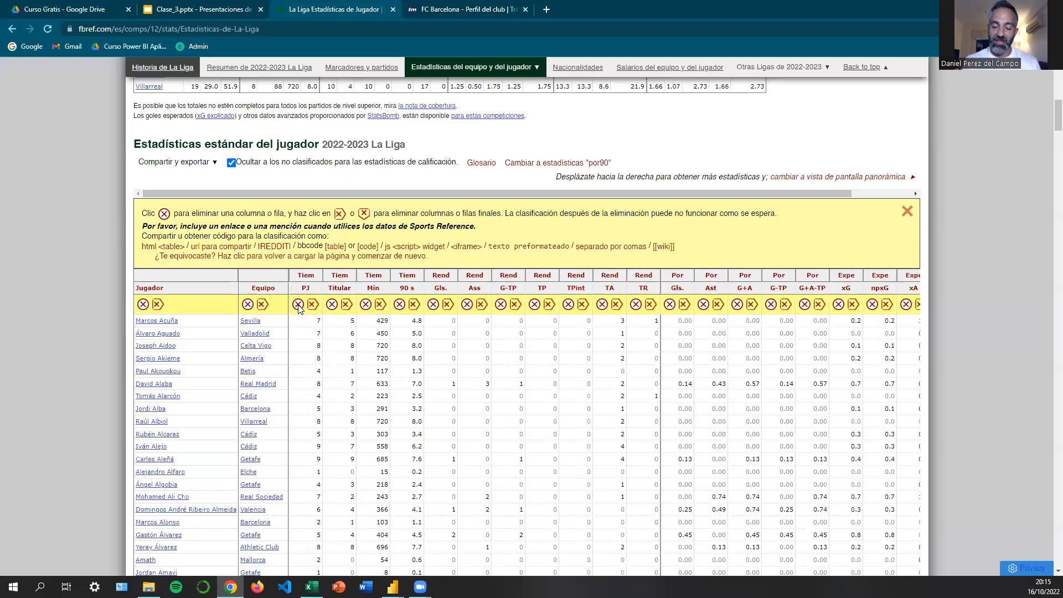
left_click(685, 304)
left_click(670, 305)
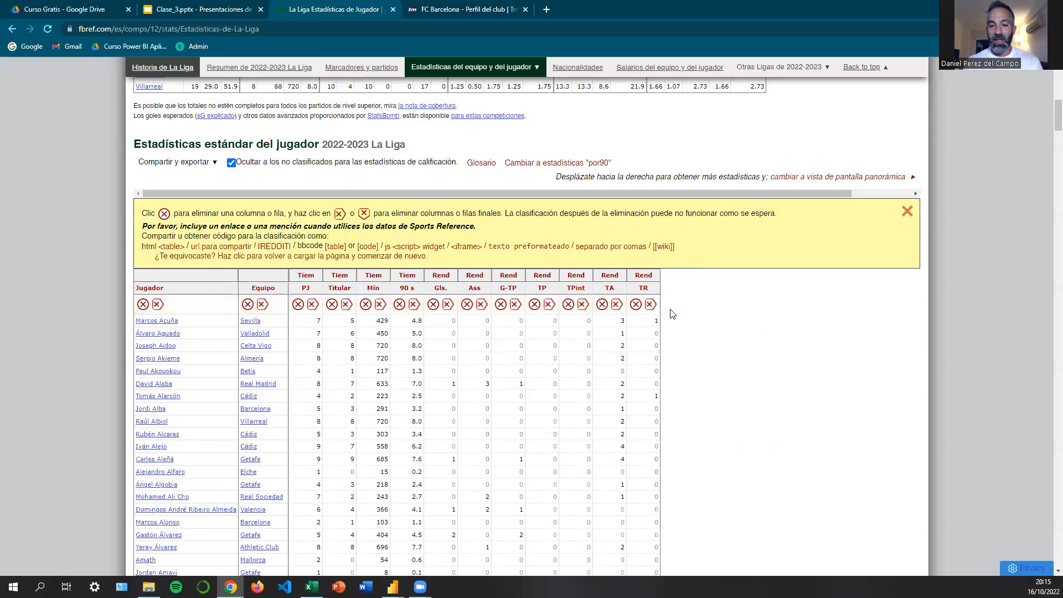
Convert the trimmed player standard stats table to CSV text for Excel.
scroll(186, 223, "up", 1)
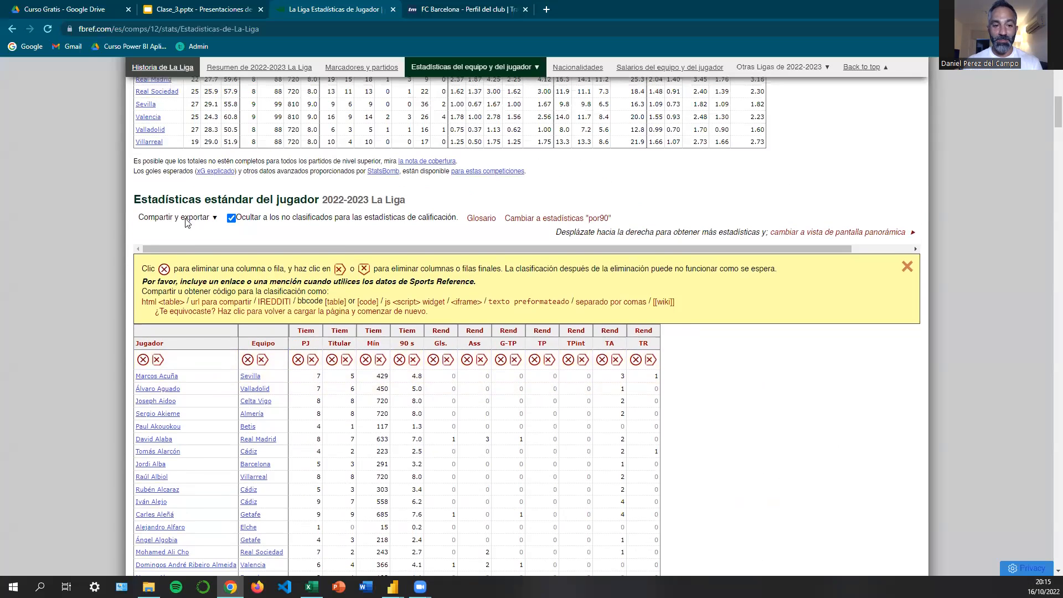
left_click(193, 222)
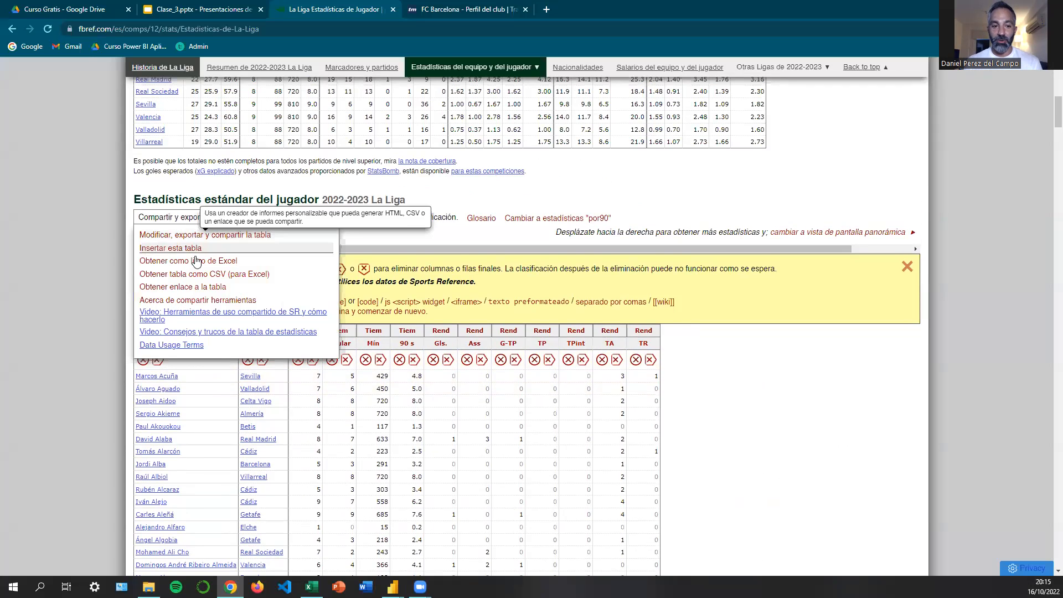
left_click(188, 274)
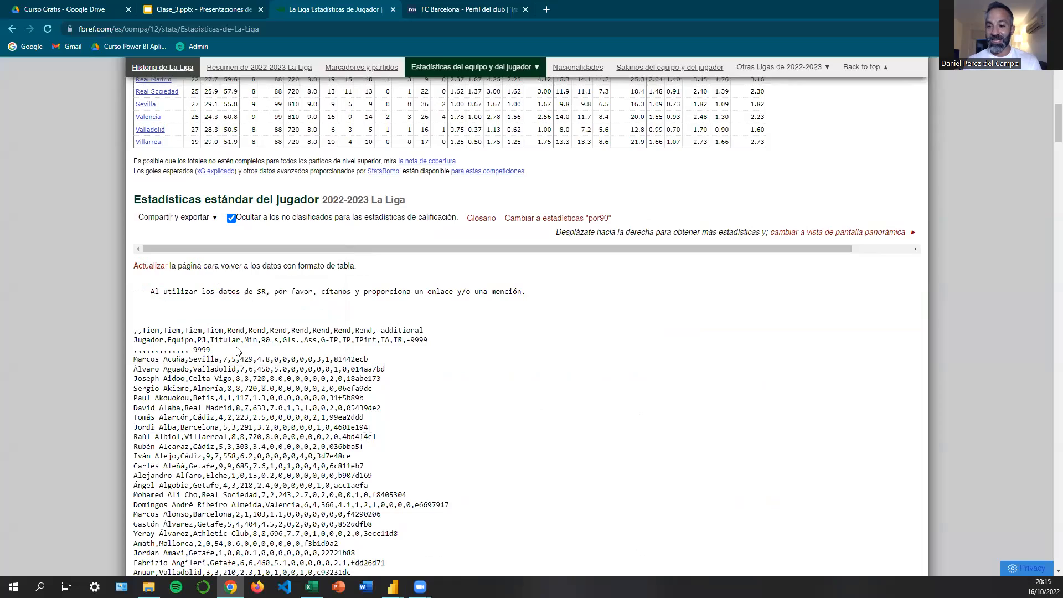
Copy the CSV text from the Jugador header line through the last player row.
left_click_drag(134, 341, 437, 425)
left_click_drag(454, 498, 429, 190)
right_click(312, 158)
left_click(342, 165)
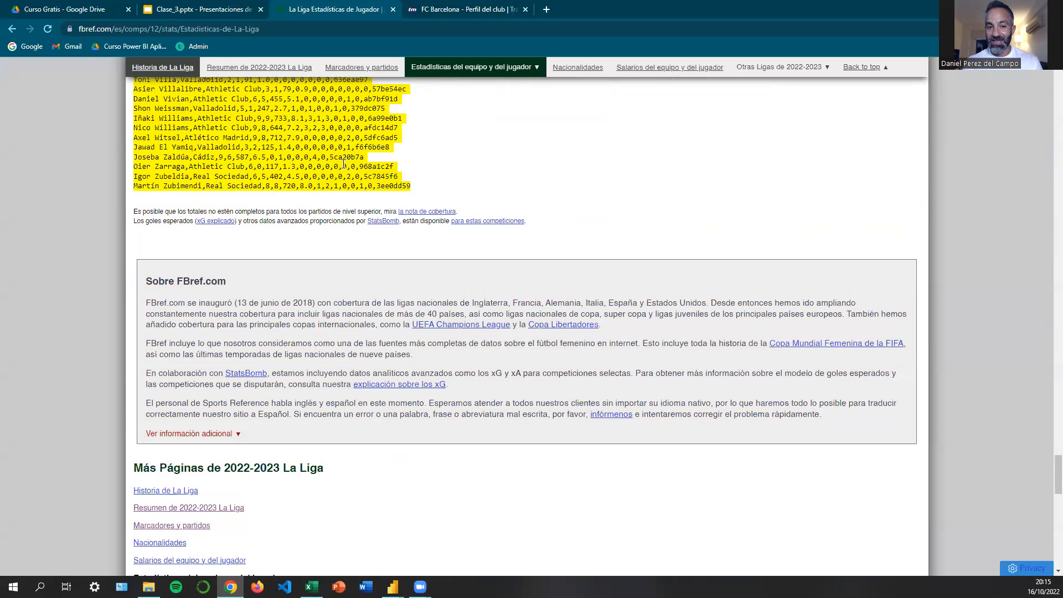
Switch to Excel and paste the copied CSV text into cell A1 of the Hechos sheet.
left_click(311, 587)
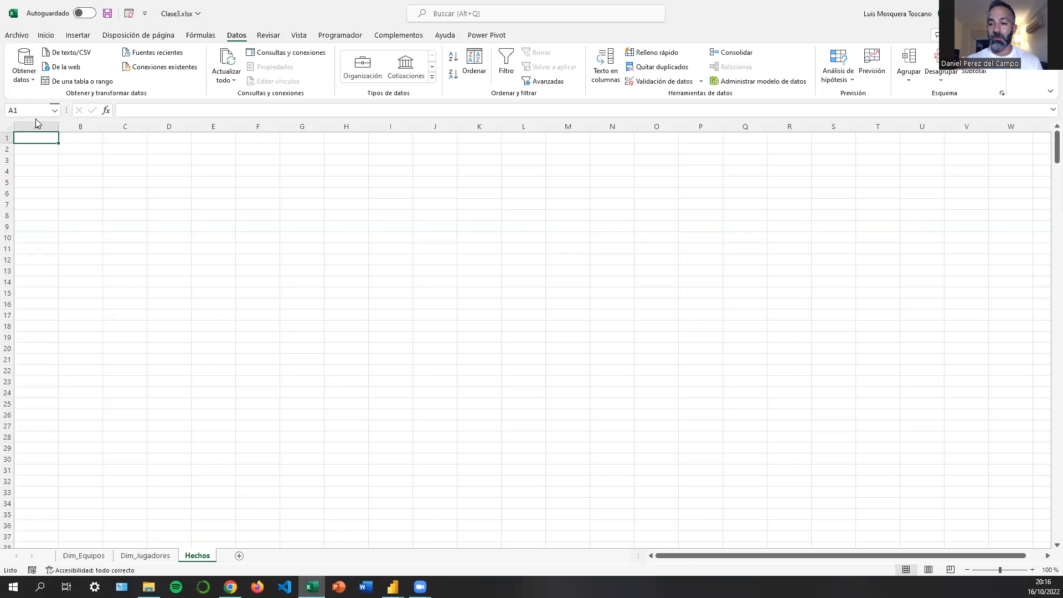
left_click(46, 39)
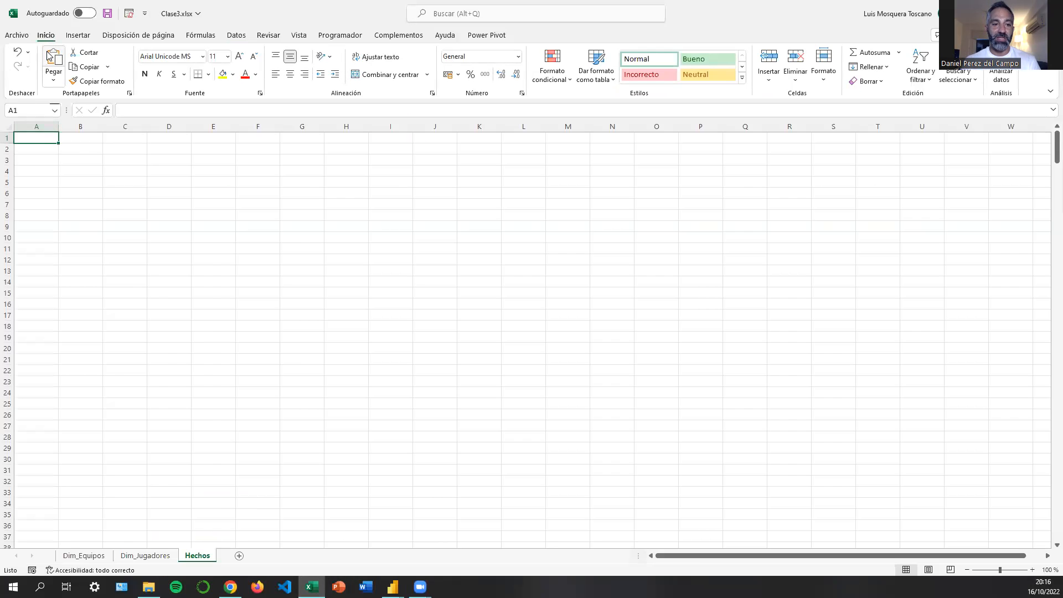
key("ctrl+v")
Delete row 2, the line without player data below the header, from the Hechos sheet.
left_click_drag(7, 138, 7, 148)
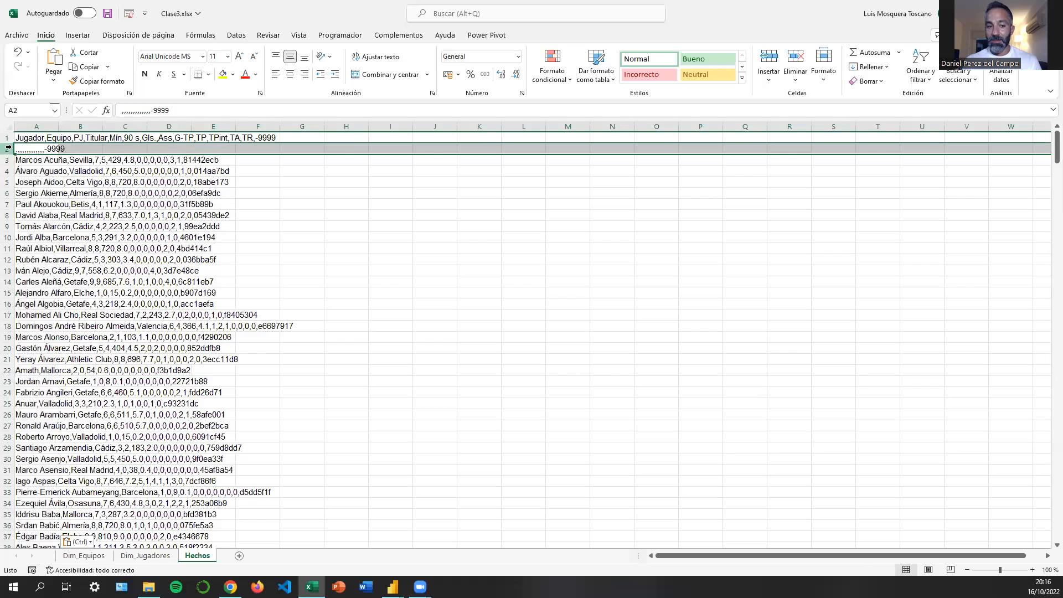
right_click(8, 148)
left_click(42, 273)
Split column A of the Hechos sheet into separate columns at the commas with Text to Columns.
left_click(36, 126)
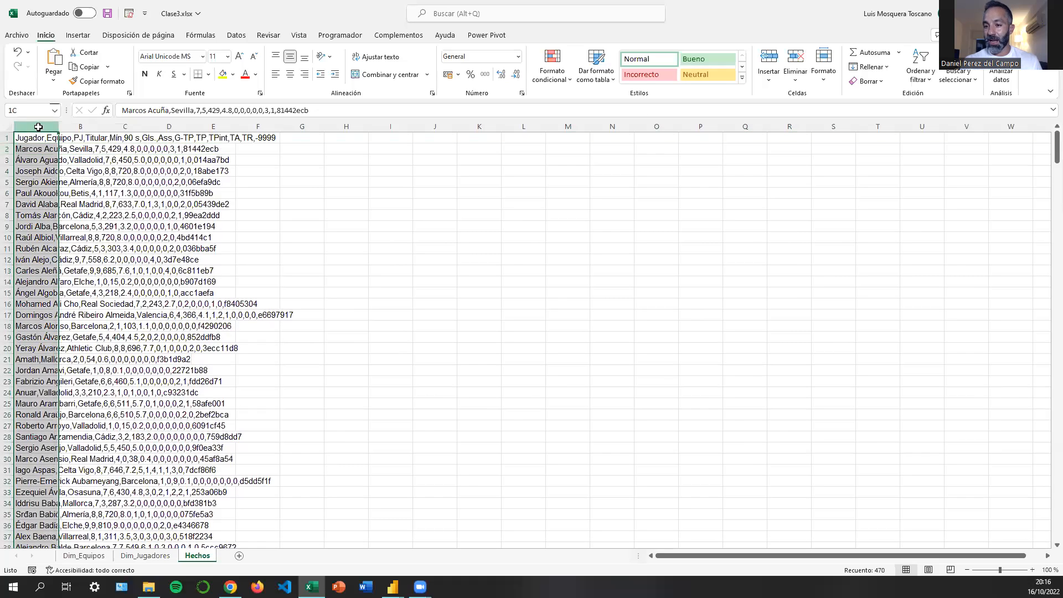
left_click(242, 36)
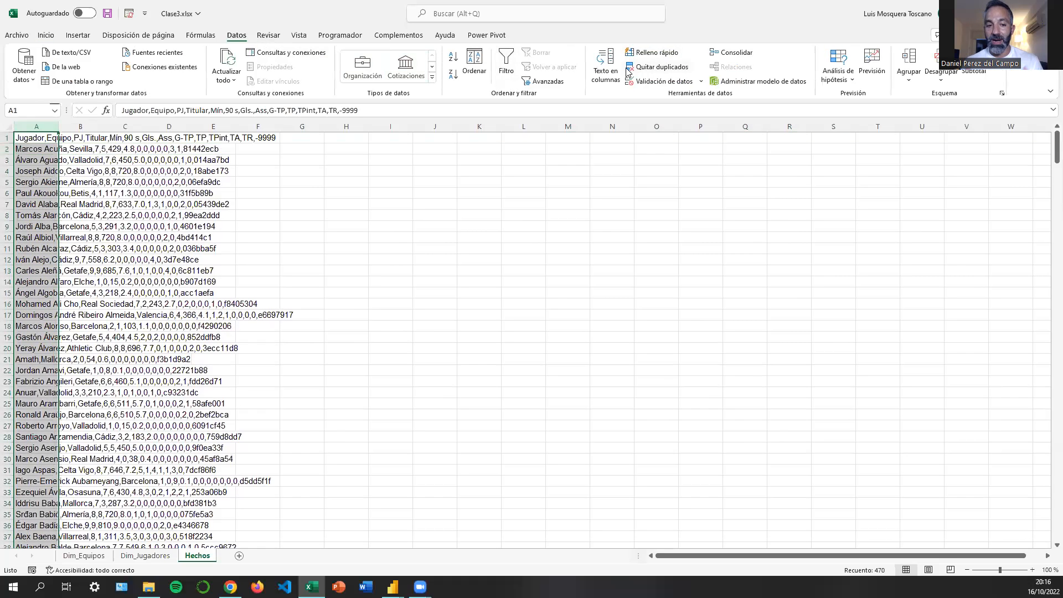
left_click(606, 62)
left_click(639, 369)
left_click(685, 368)
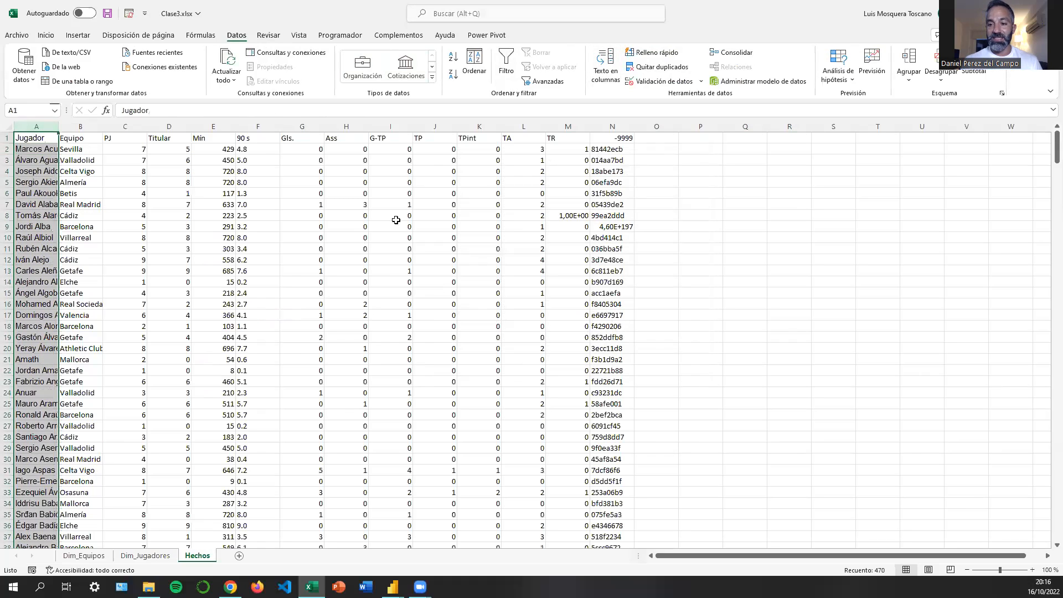
Rename the header in N1 to ID_Jugador and save the workbook.
left_click(625, 138)
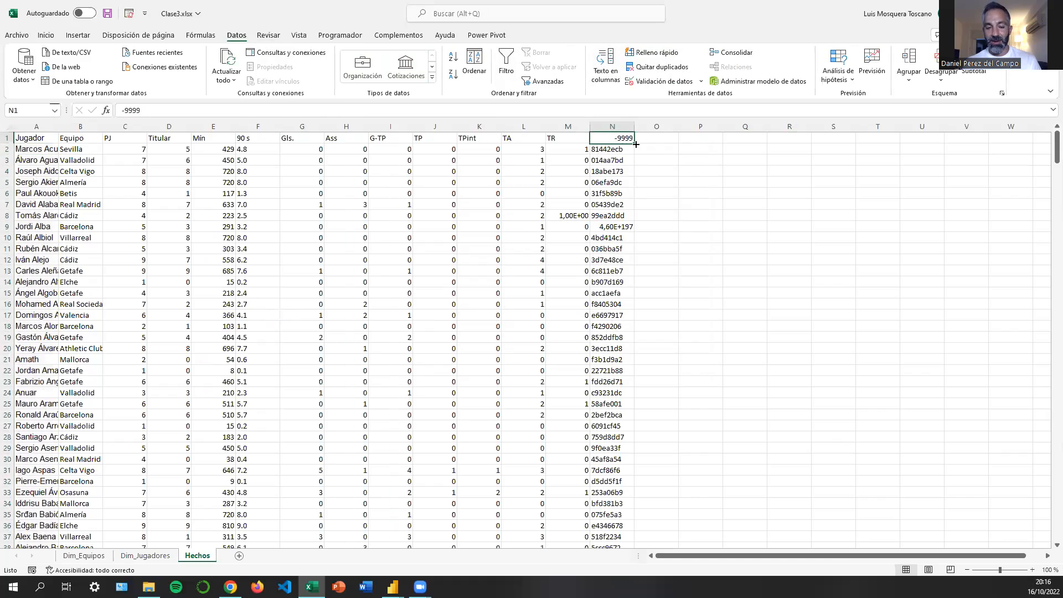
type("ID_Jugador")
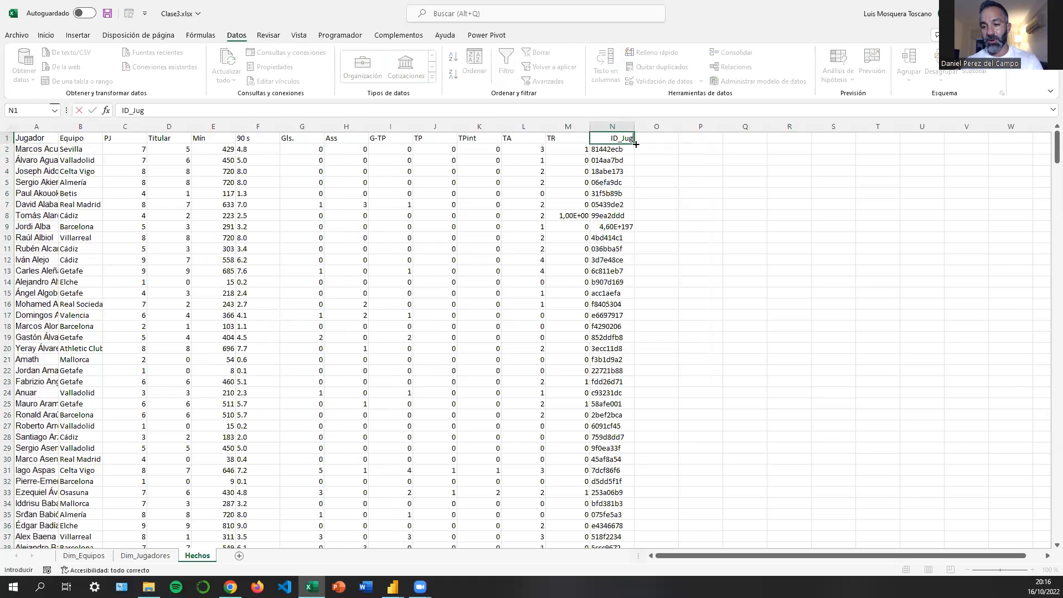
left_click(37, 137)
left_click(107, 13)
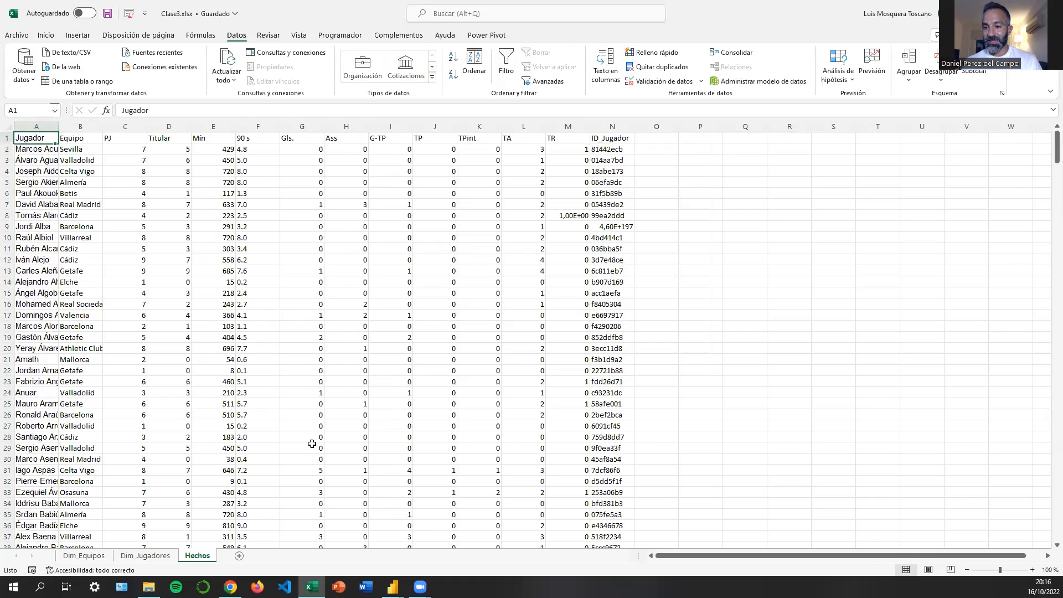
mouse_move(392, 587)
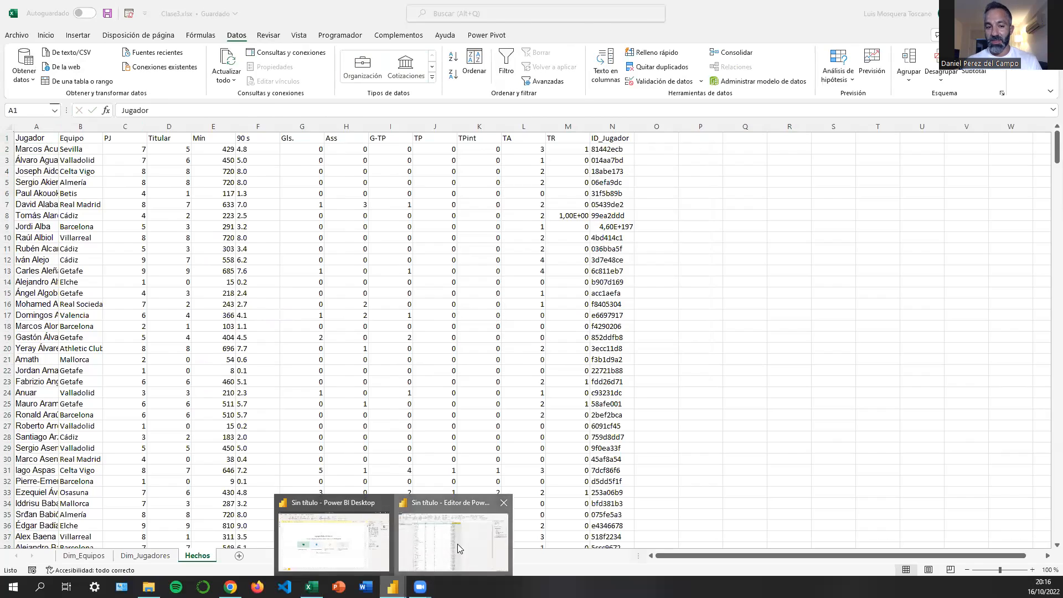
left_click(457, 544)
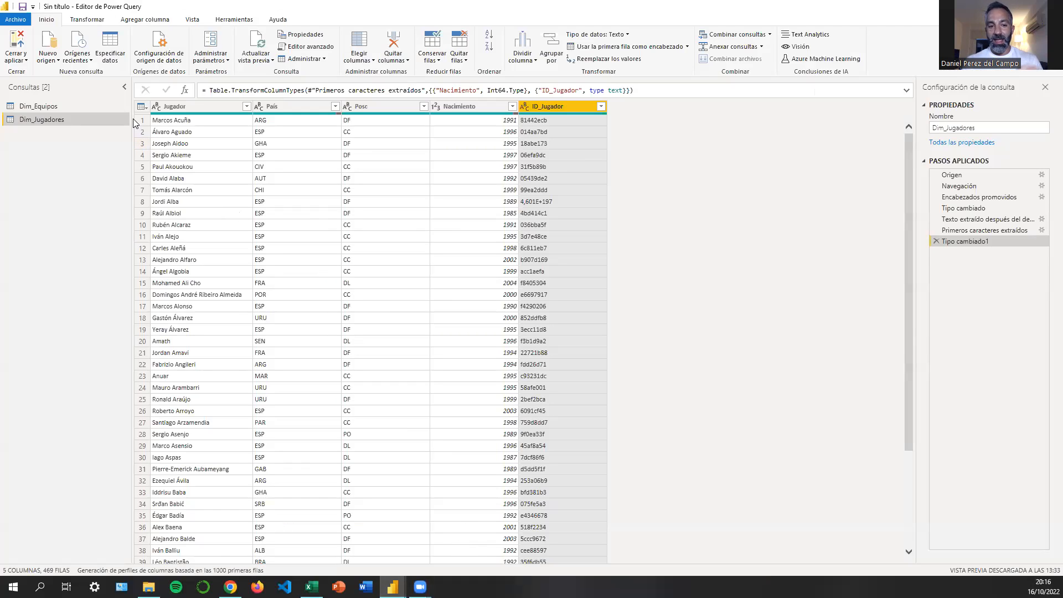
left_click(154, 120)
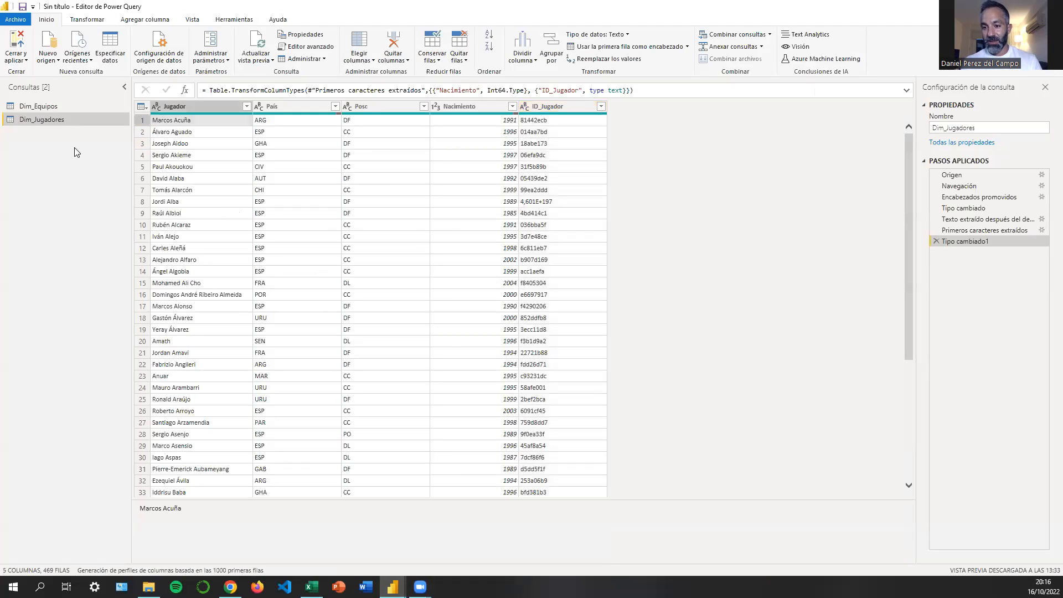
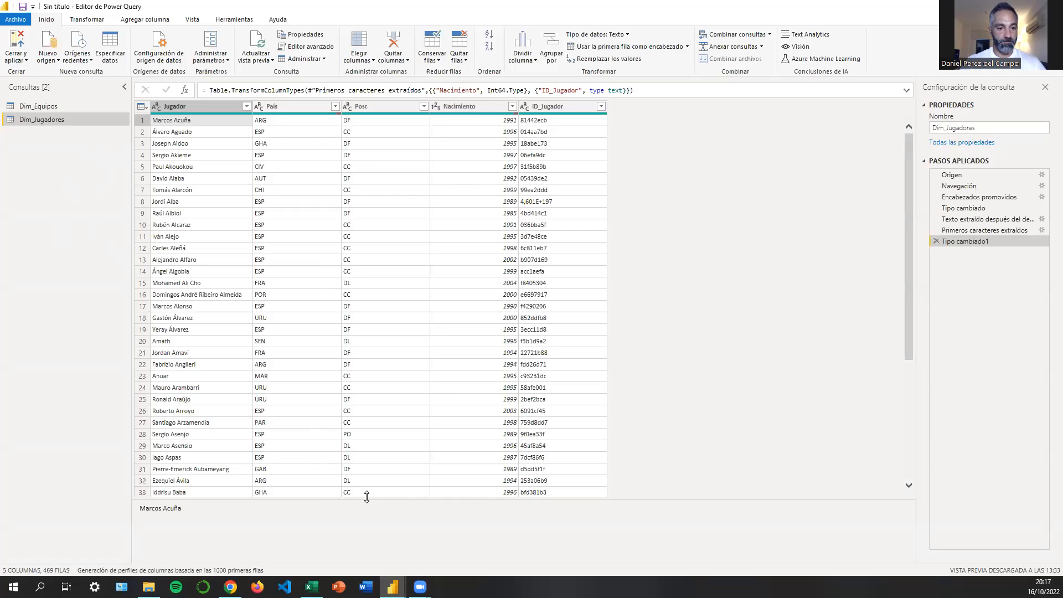
left_click(311, 587)
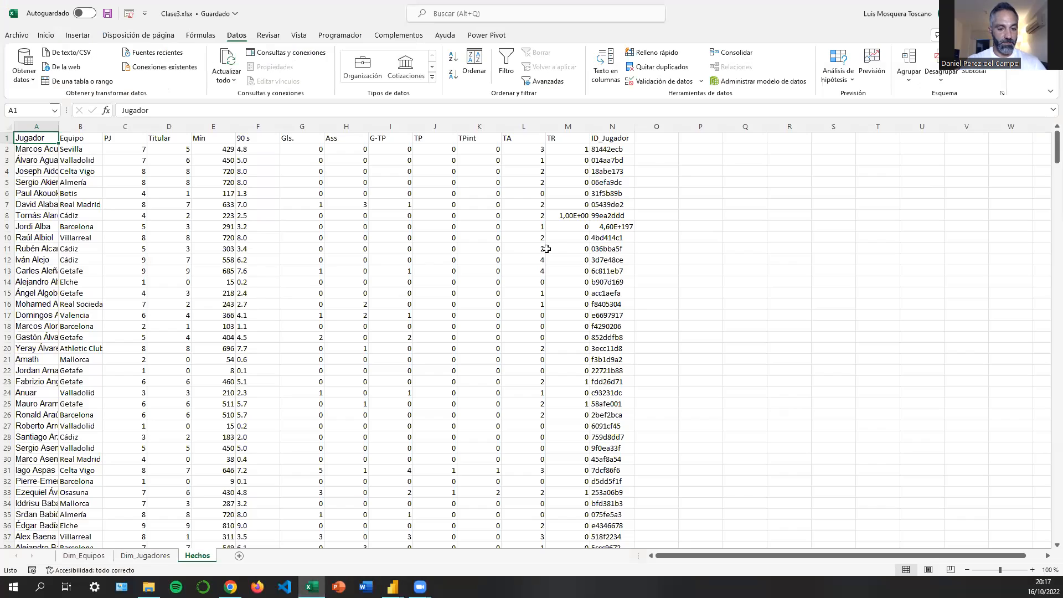
left_click(62, 127)
left_click(214, 168)
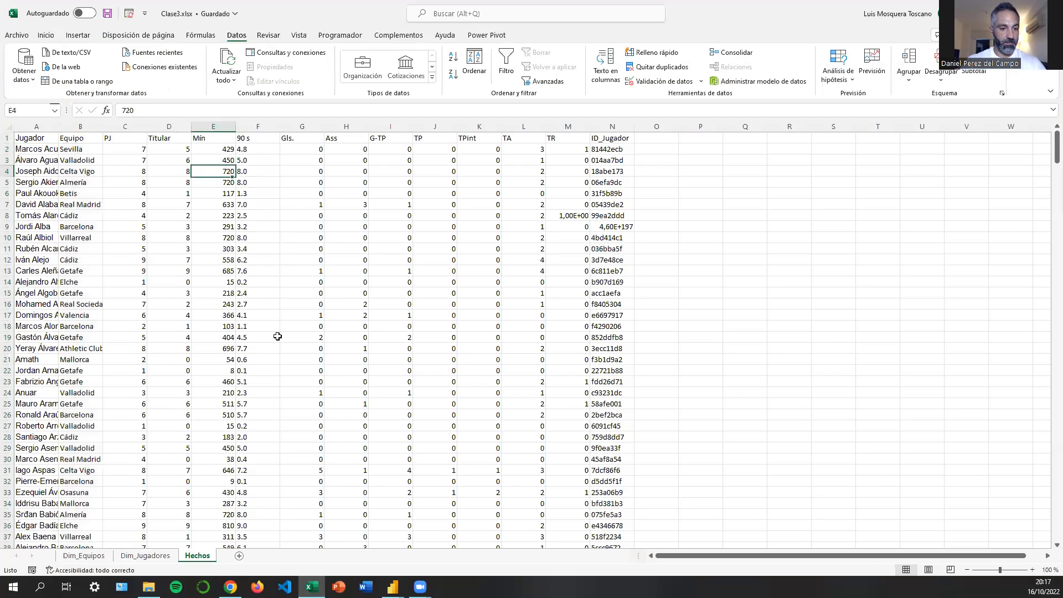
Switch to the Power Query Editor and import the Hechos sheet from the Clase3.xlsx workbook as a new query.
left_click(393, 587)
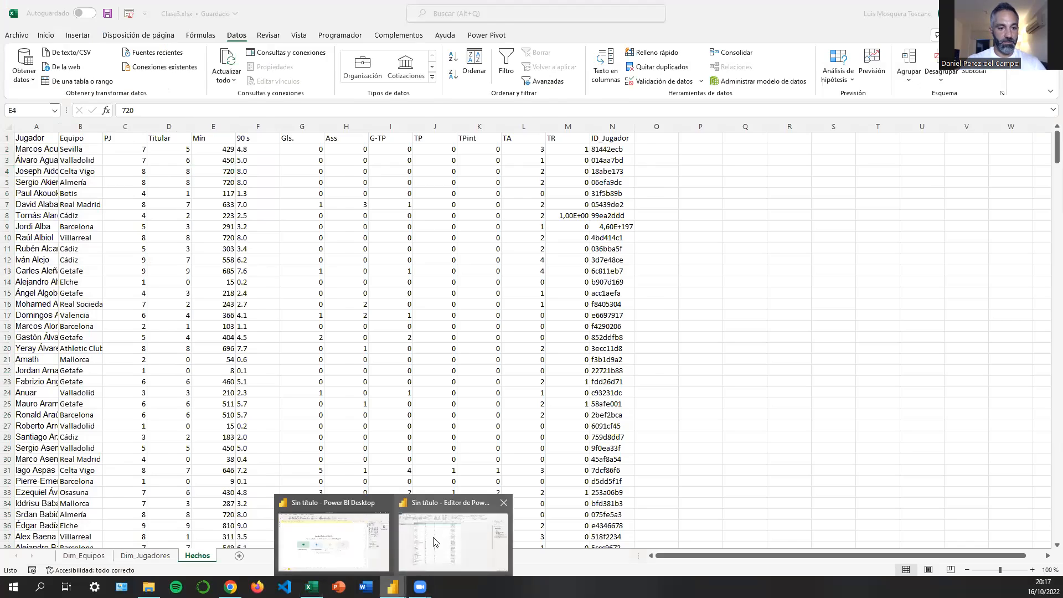
left_click(433, 541)
left_click(55, 59)
left_click(81, 94)
left_click(273, 92)
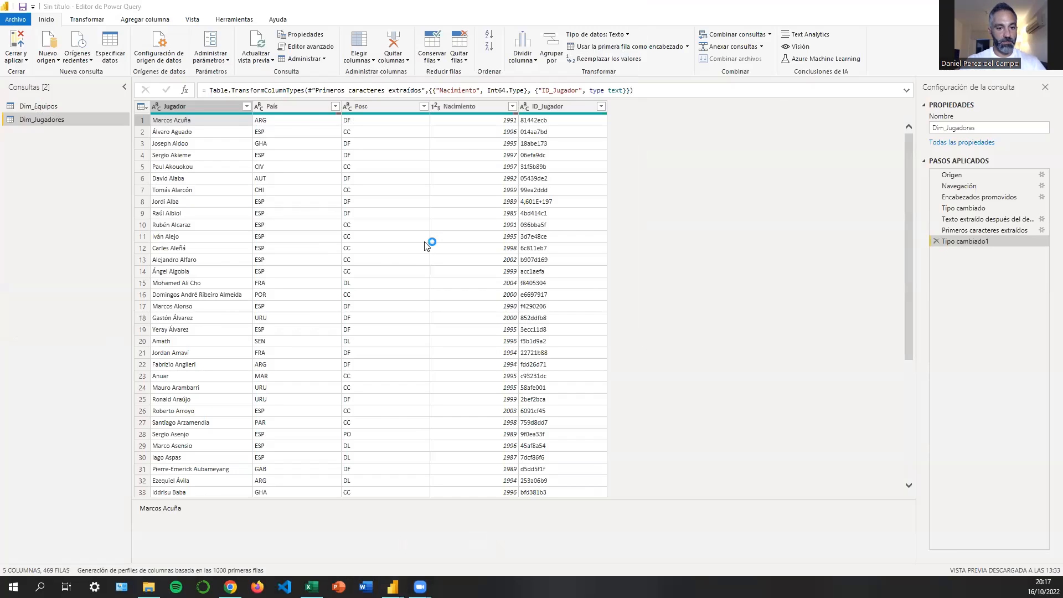
left_click(324, 213)
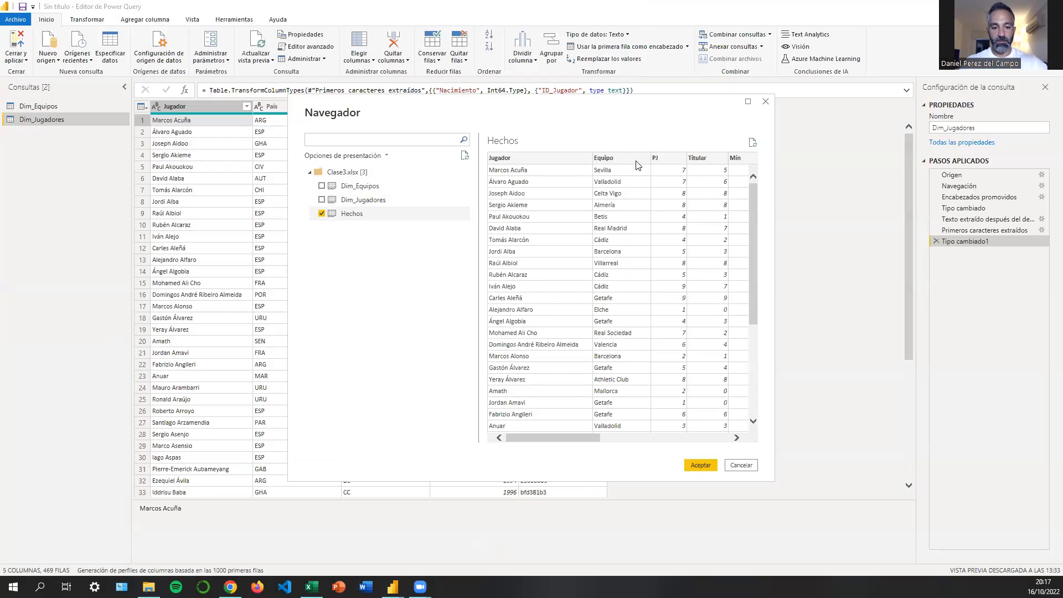
left_click_drag(598, 438, 489, 417)
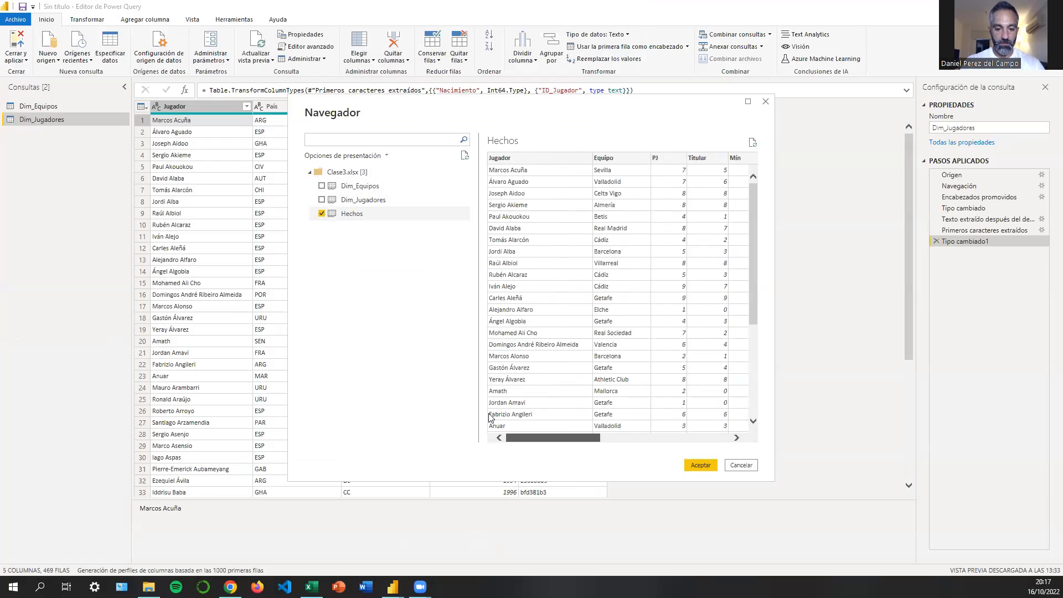
left_click(700, 464)
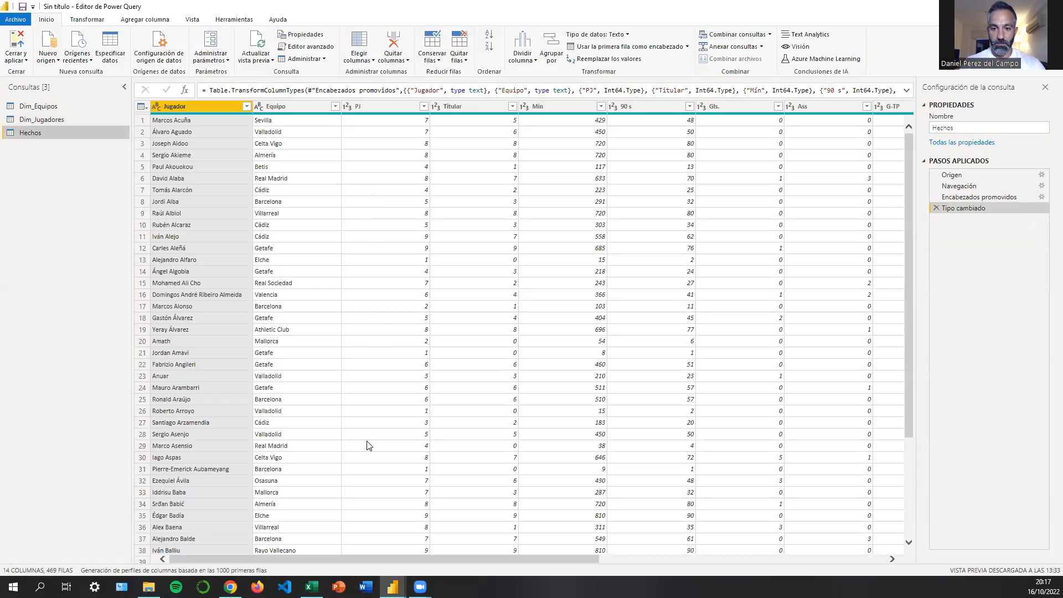
Examine the columns of the Hechos query and compare its Jugador and ID_Jugador columns with those of Dim_Jugadores.
mouse_move(394, 558)
left_mouse_down()
mouse_move(702, 556)
mouse_move(408, 549)
left_mouse_up()
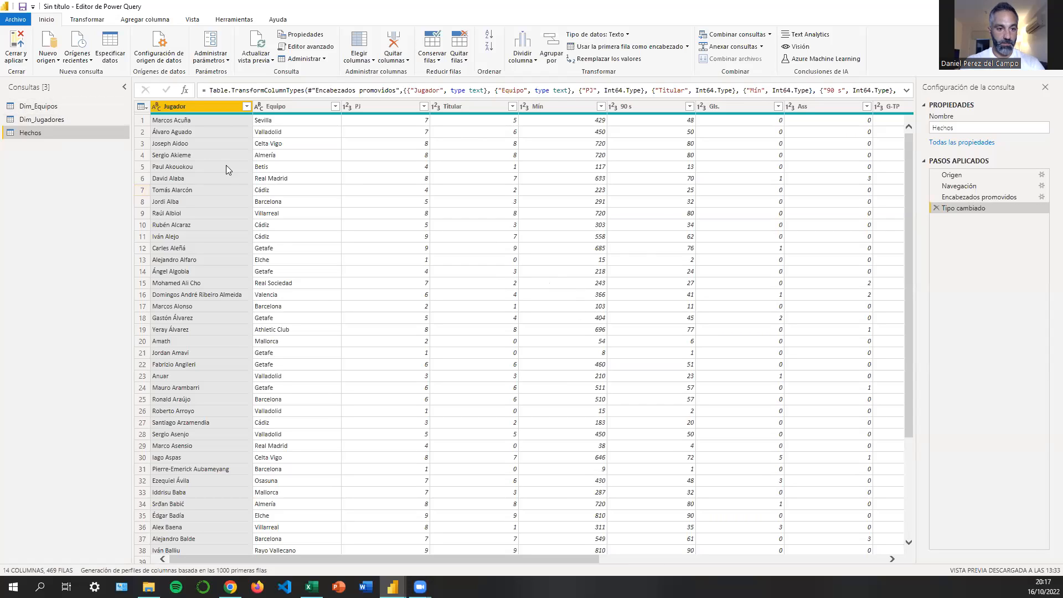
left_click(205, 106)
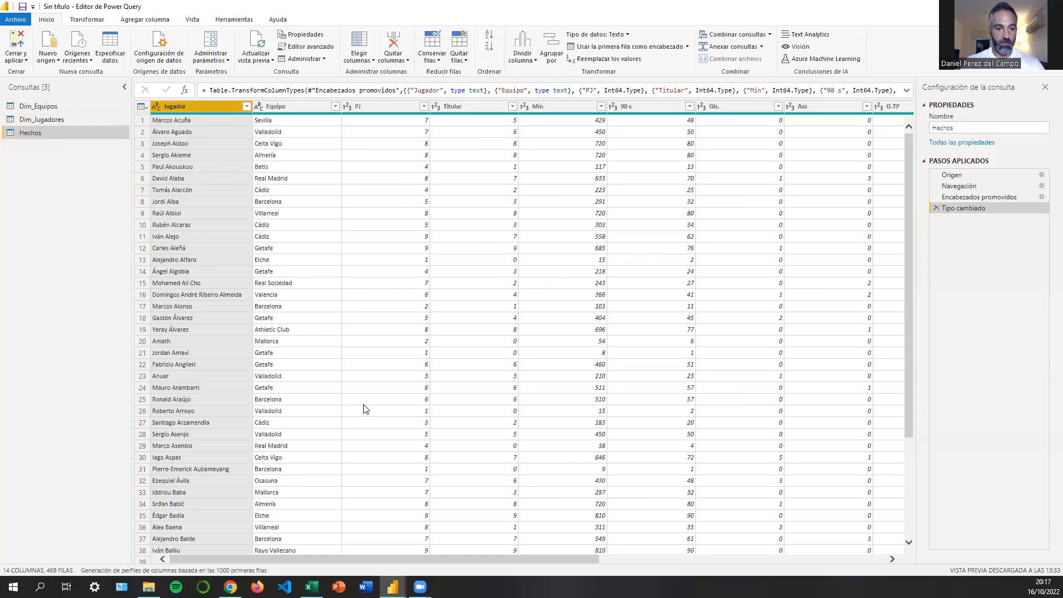
left_click_drag(502, 557, 786, 557)
left_click(865, 108)
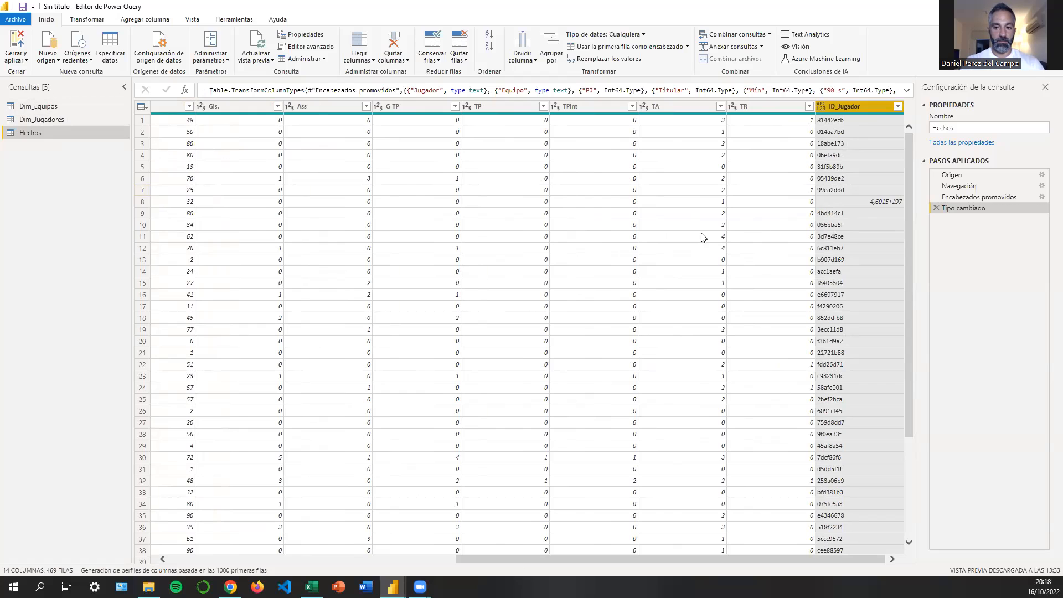
left_click(41, 120)
left_click(206, 131)
left_click(198, 122)
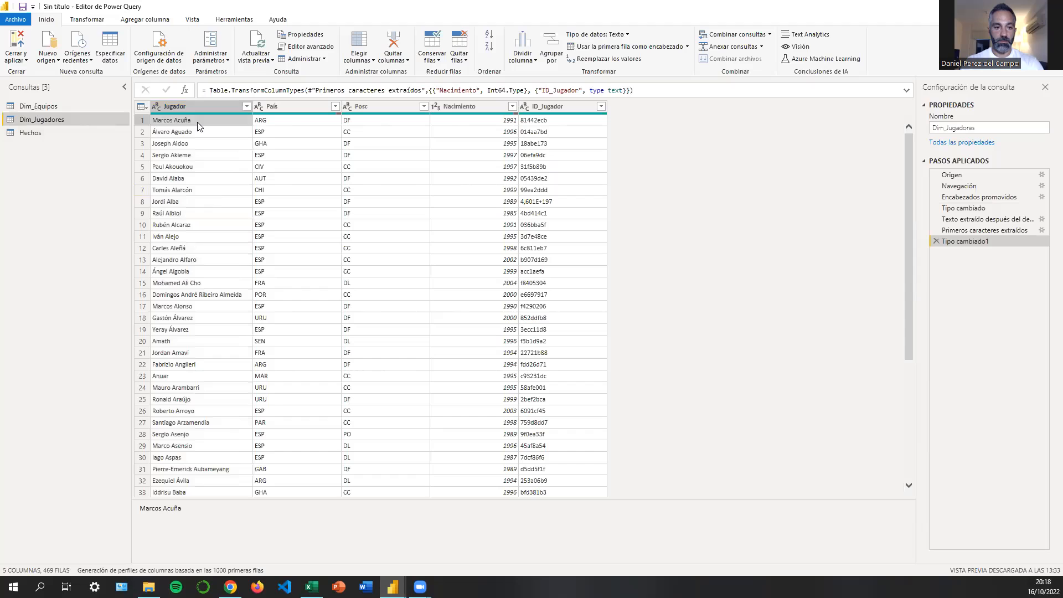
left_click(545, 120)
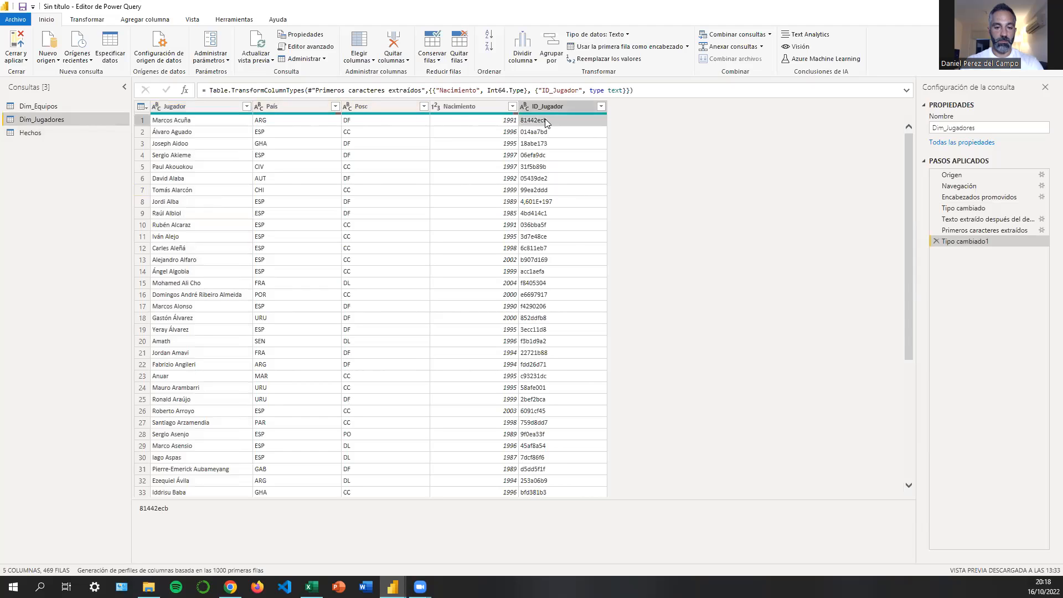
left_click(93, 130)
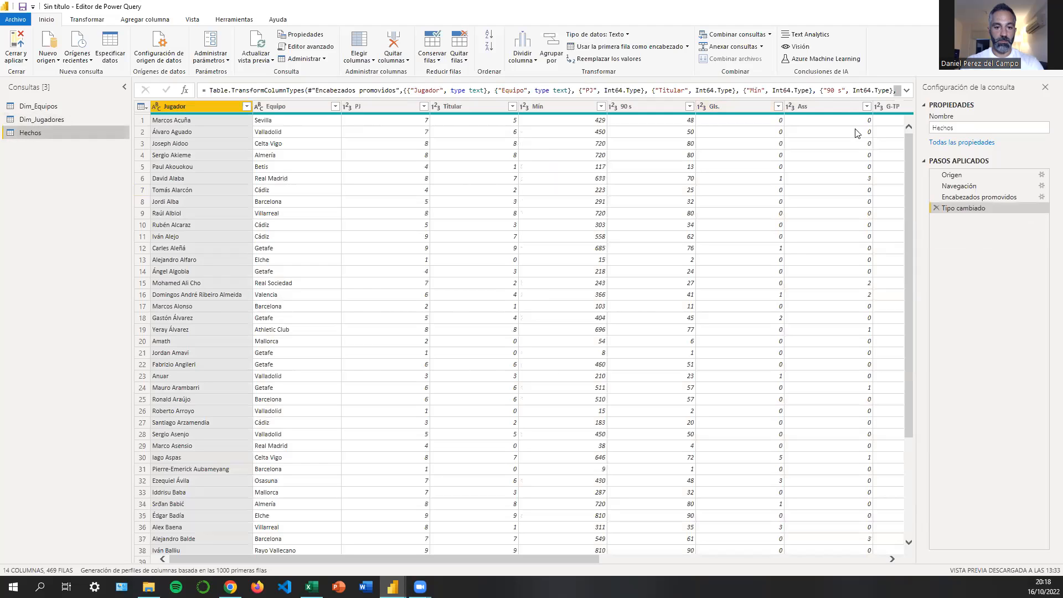
left_click_drag(565, 559, 905, 534)
left_click_drag(742, 558, 457, 559)
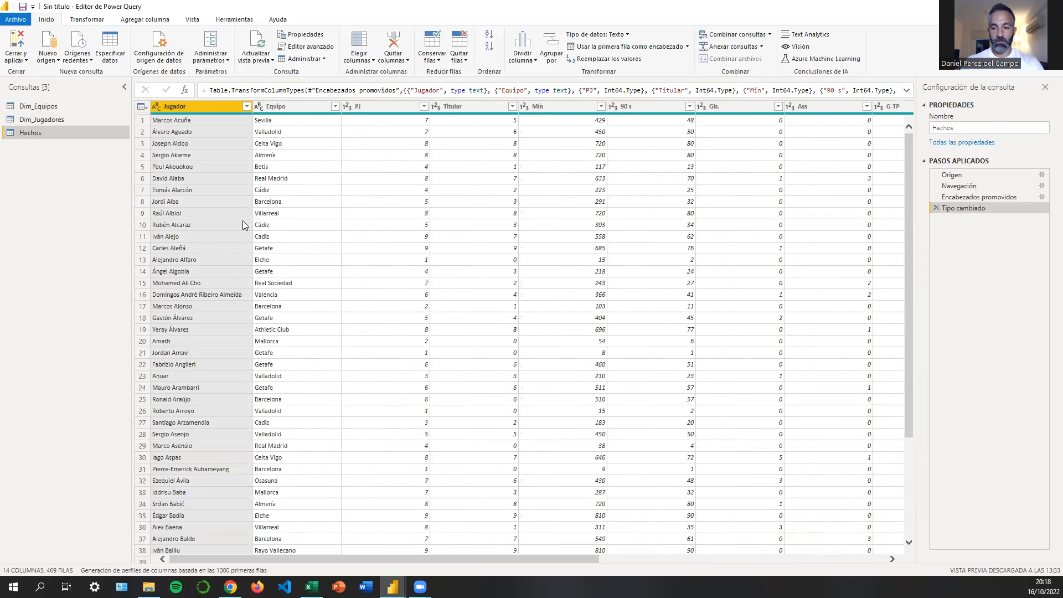
left_click(77, 120)
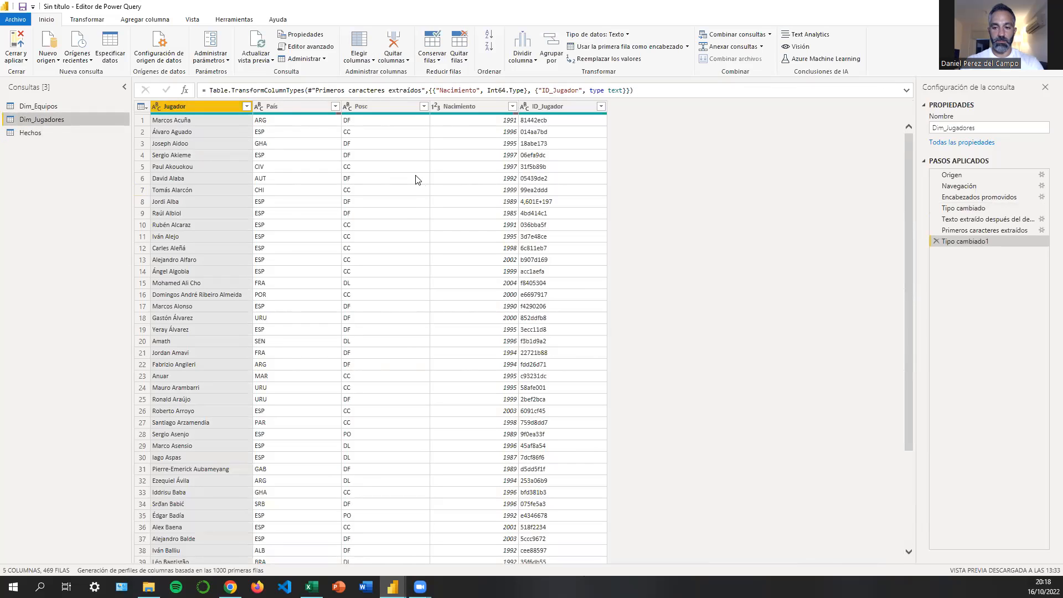
Remove the Jugador column from the Hechos query.
left_click(59, 130)
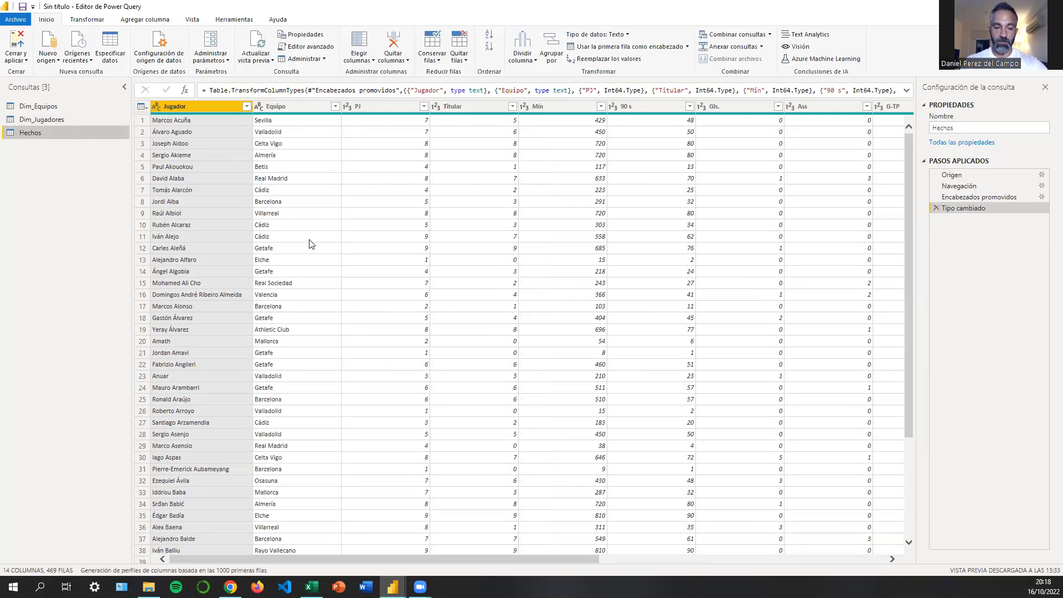
right_click(205, 108)
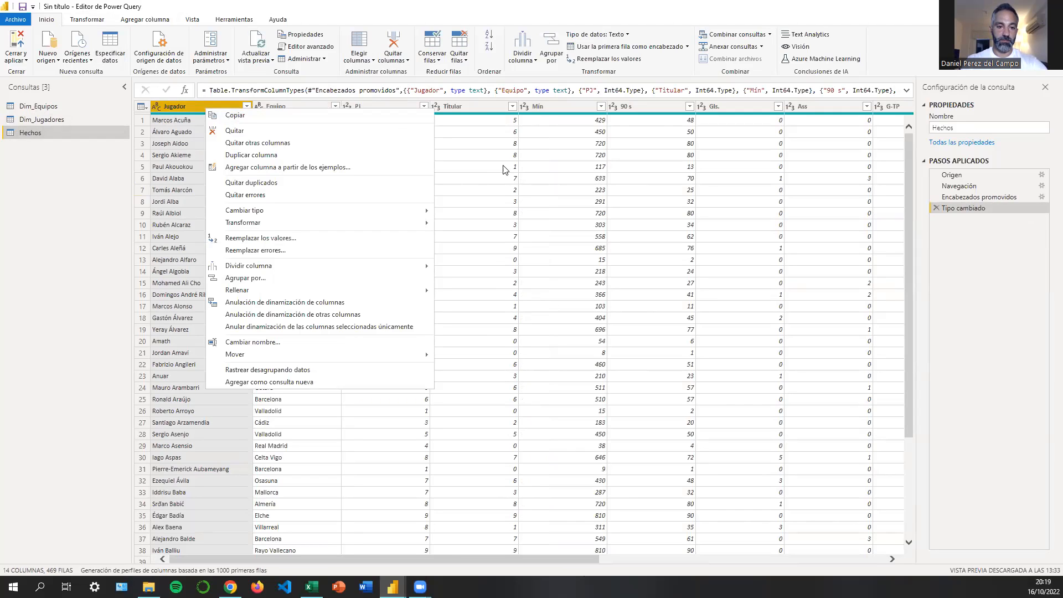
left_click(543, 174)
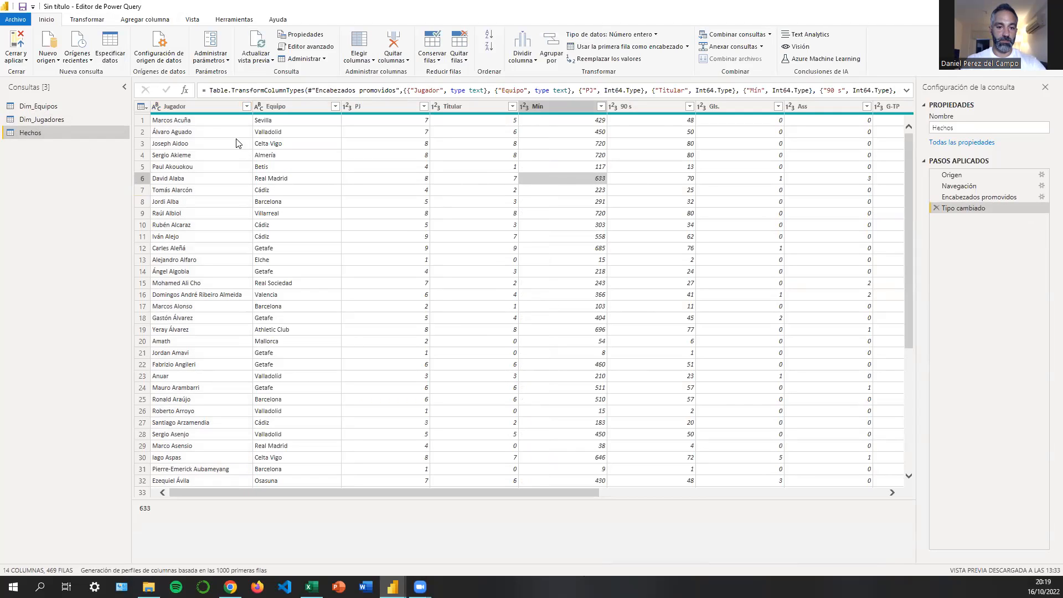
left_click(209, 109)
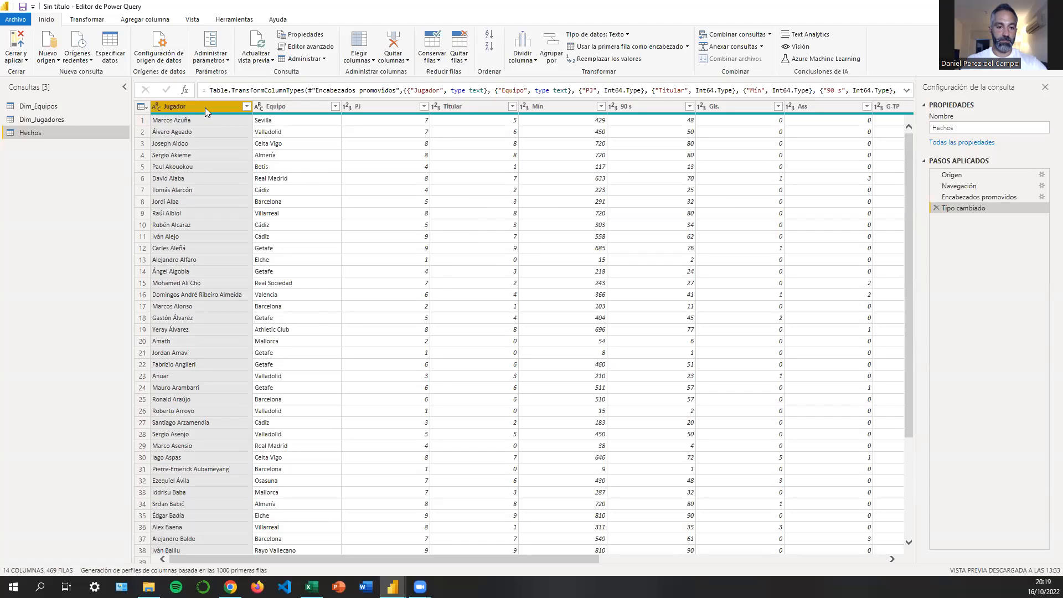
right_click(205, 107)
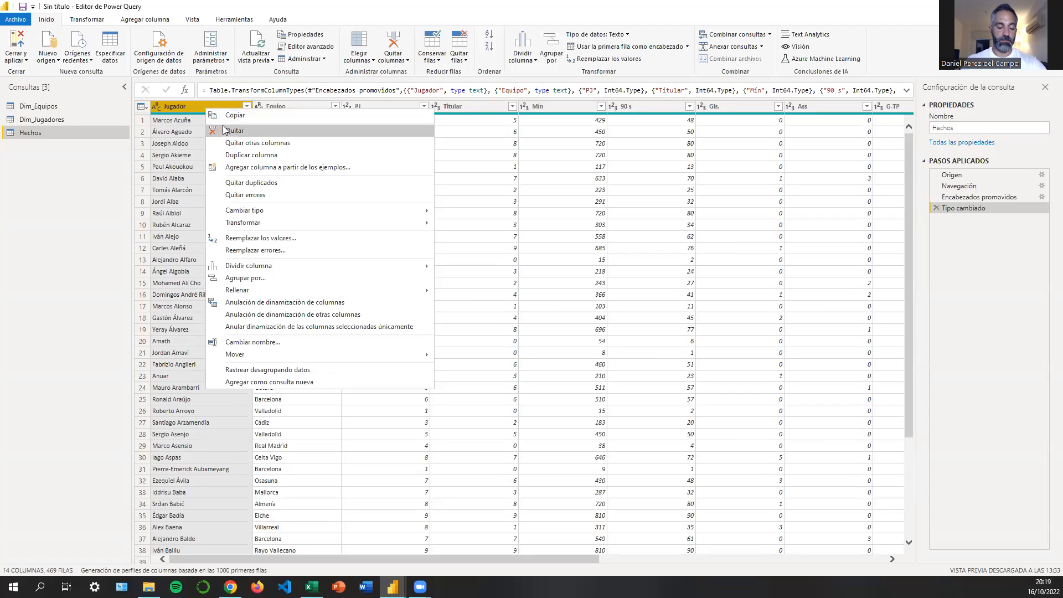
left_click(186, 104)
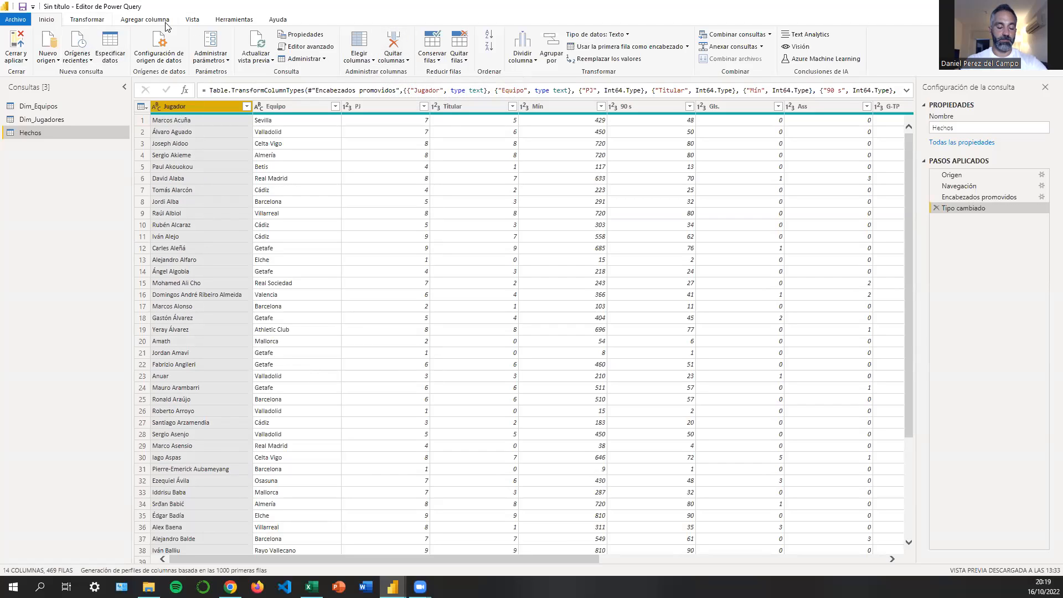
left_click(395, 40)
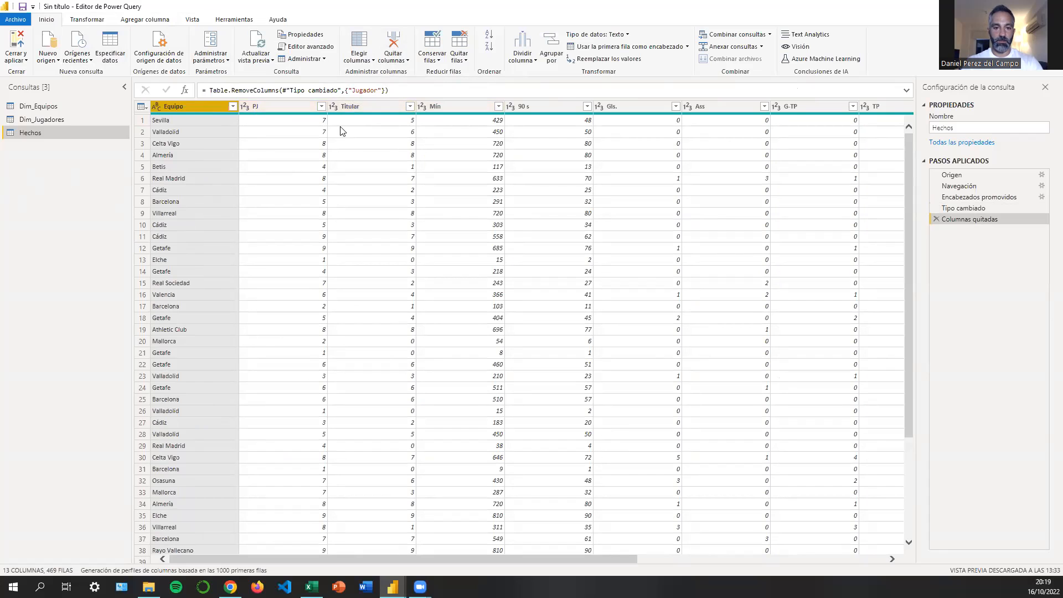
Set the data type of the ID_Jugador column in the Hechos query to Texto.
left_click_drag(579, 556, 854, 541)
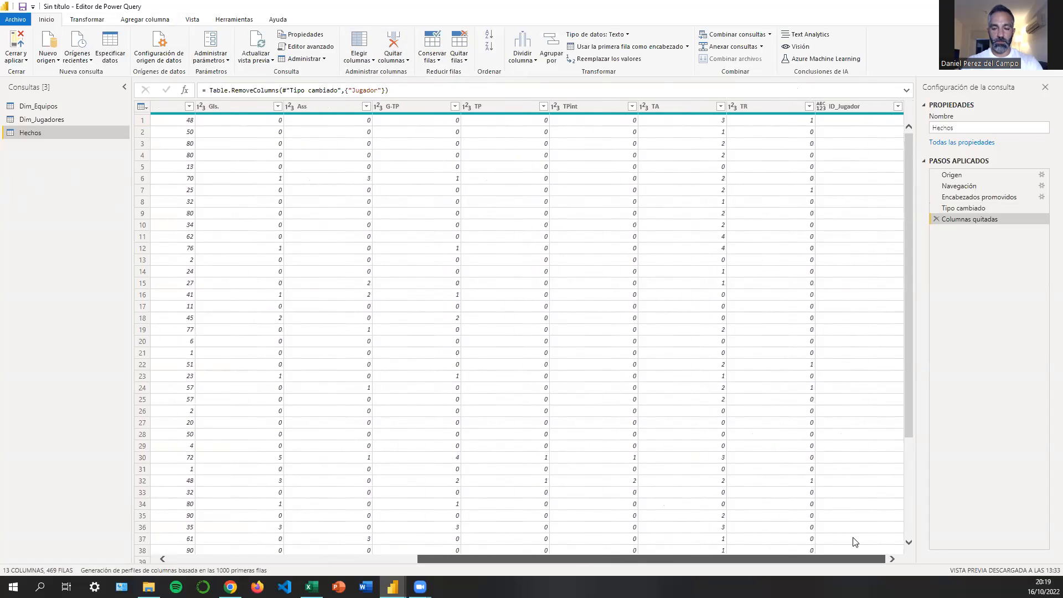
left_click(821, 106)
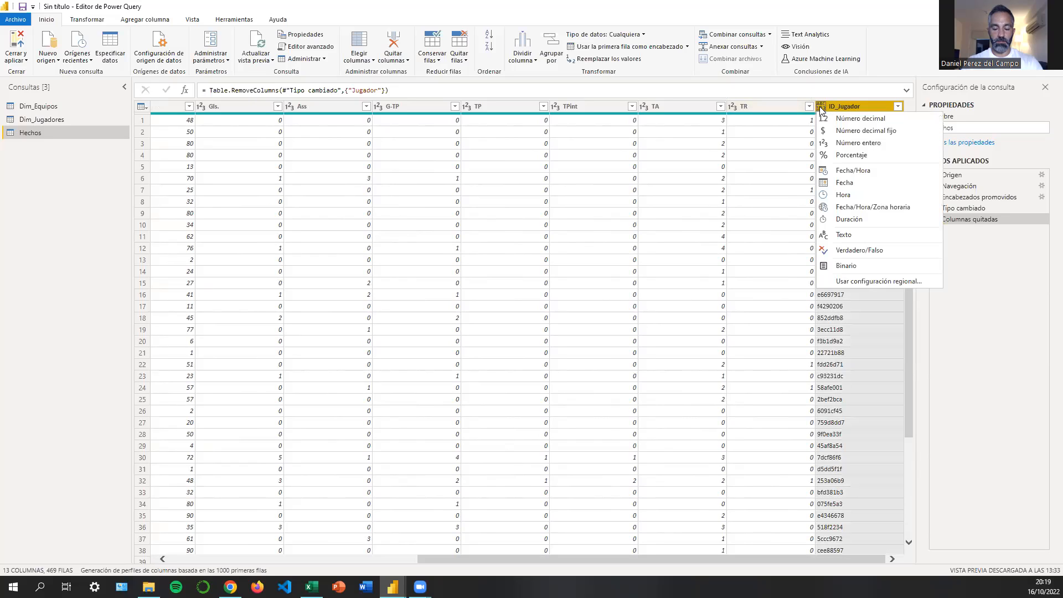
left_click(845, 234)
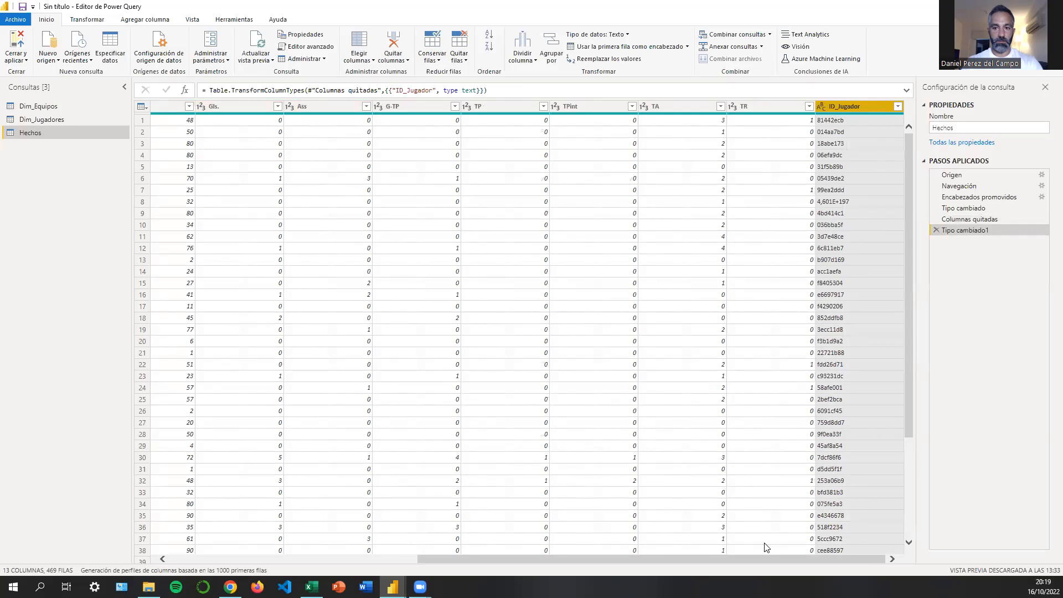
left_click_drag(769, 558, 523, 558)
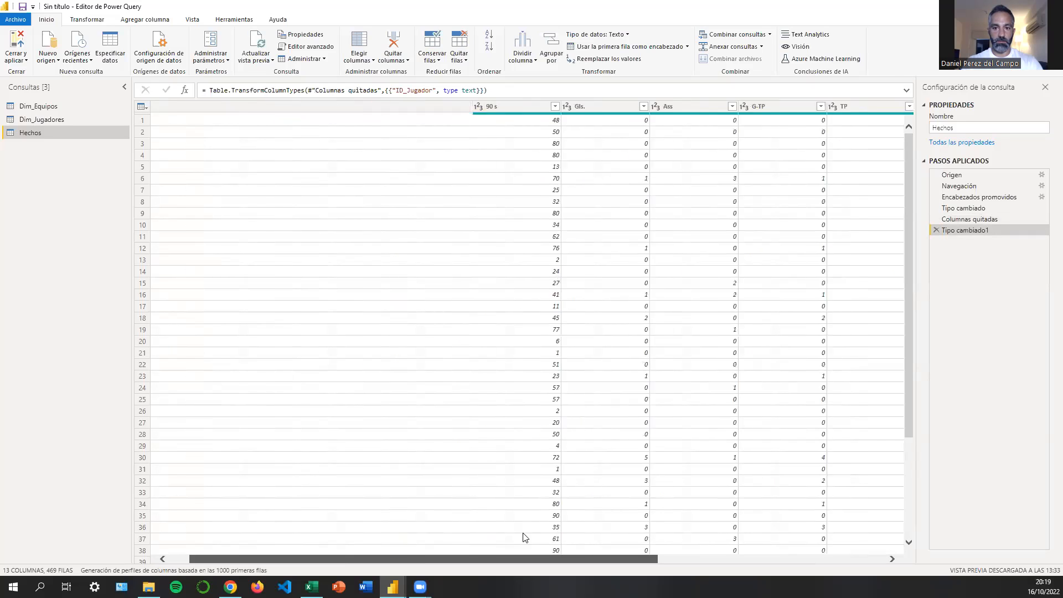
Close and apply the queries to load all three tables into the Power BI report, and widen the list of fields.
left_click(41, 147)
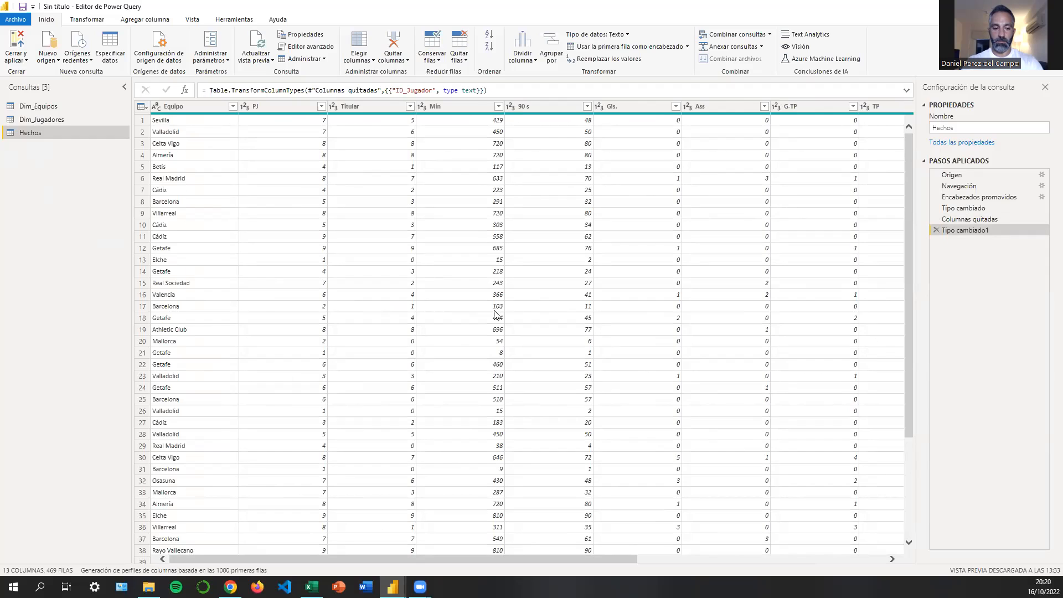
left_click(19, 42)
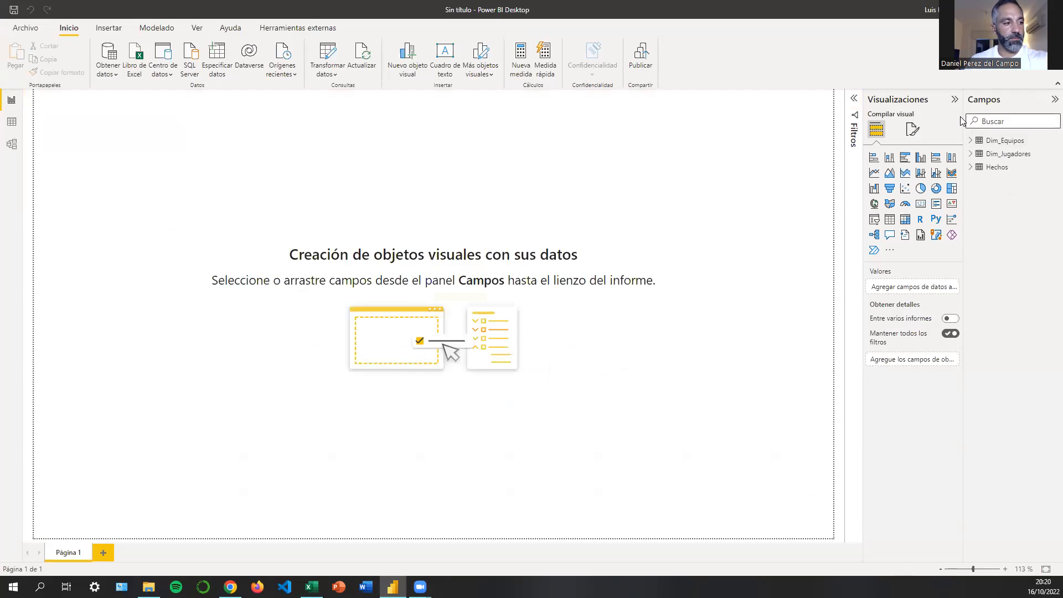
left_click_drag(963, 115, 844, 125)
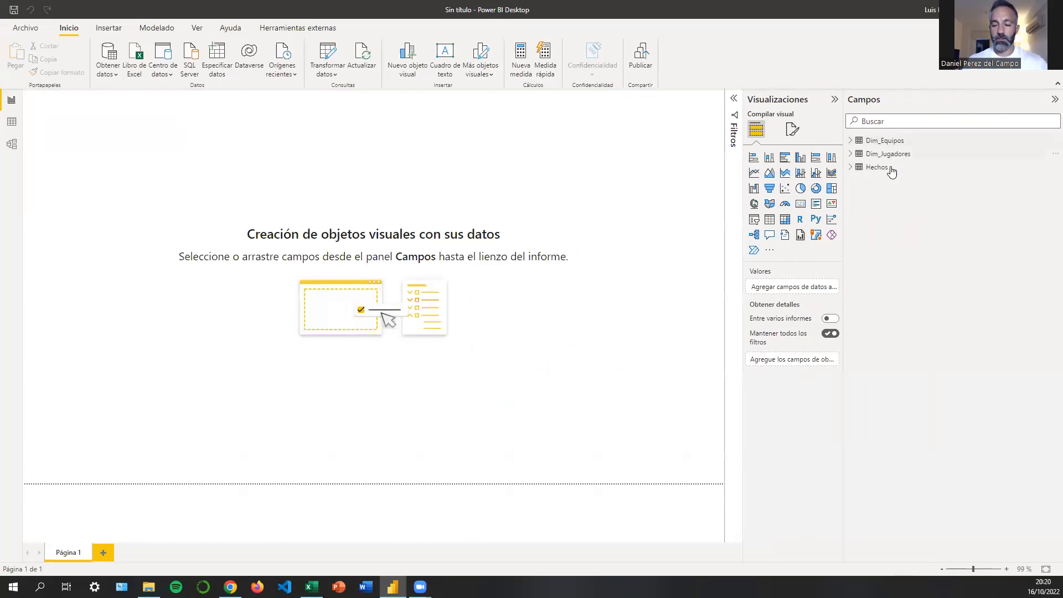
Examine the fields and data rows of the Hechos, Dim_Jugadores and Dim_Equipos tables.
left_click(850, 168)
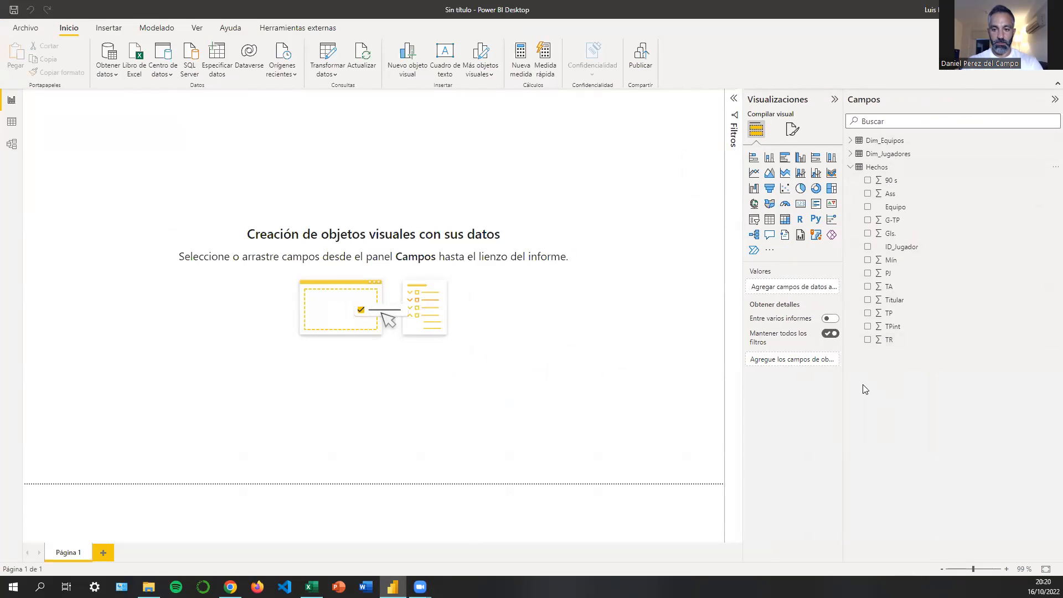
left_click(851, 167)
left_click(851, 153)
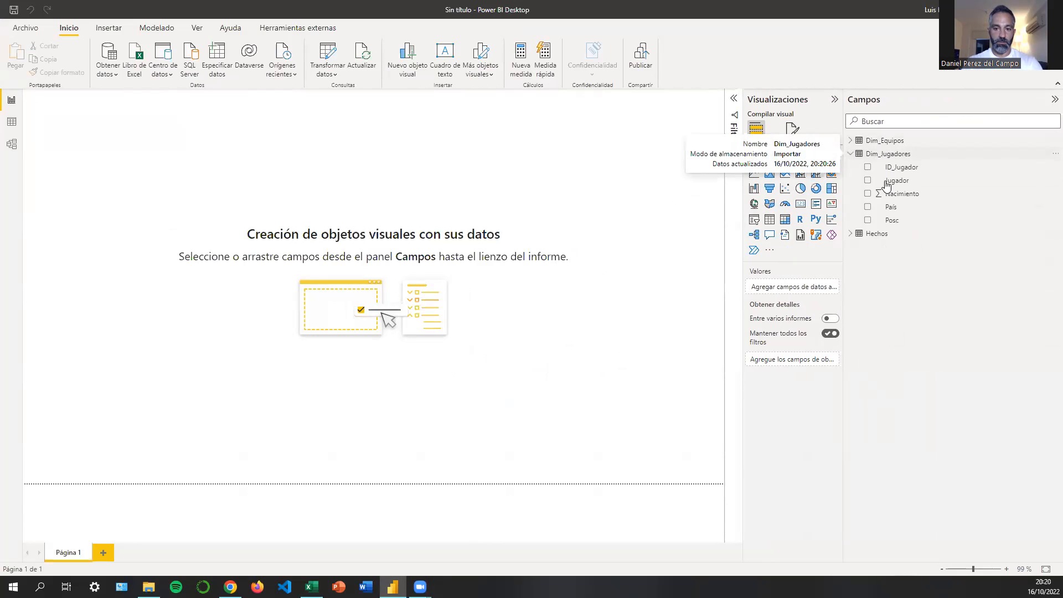
left_click(851, 140)
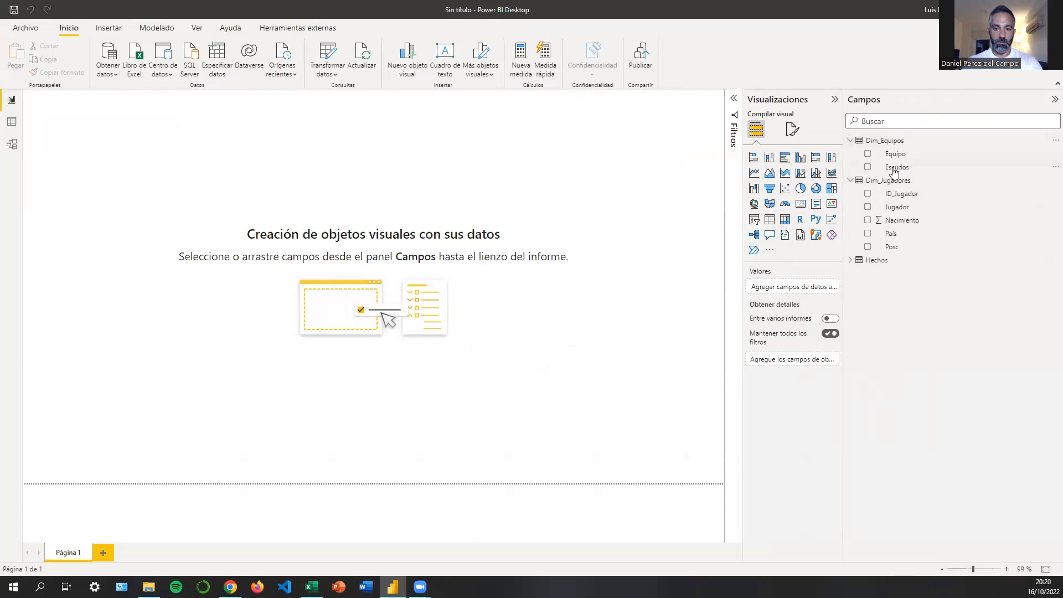
left_click(851, 141)
left_click(851, 154)
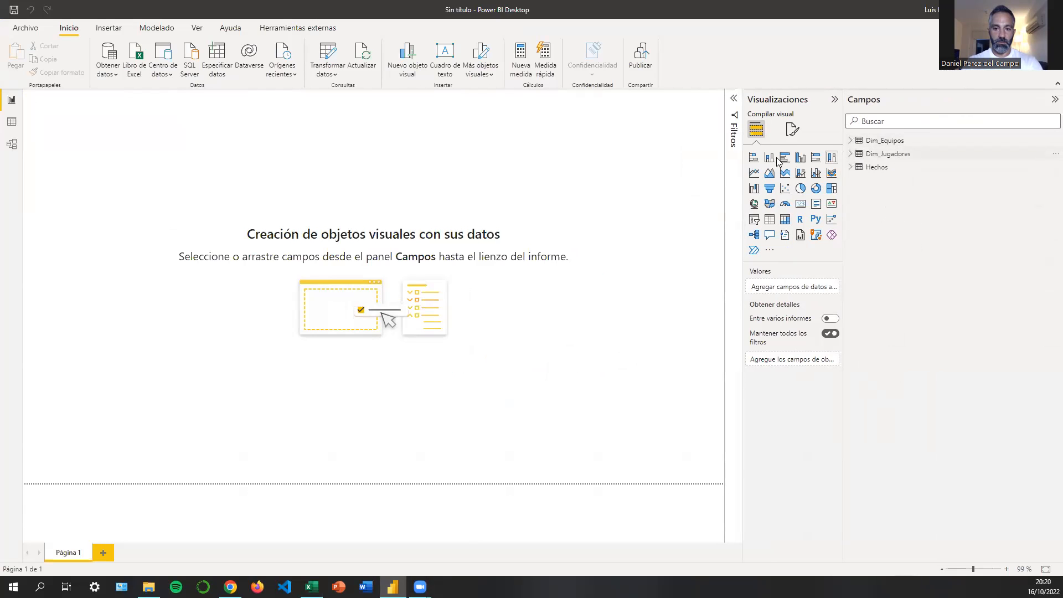
left_click(11, 121)
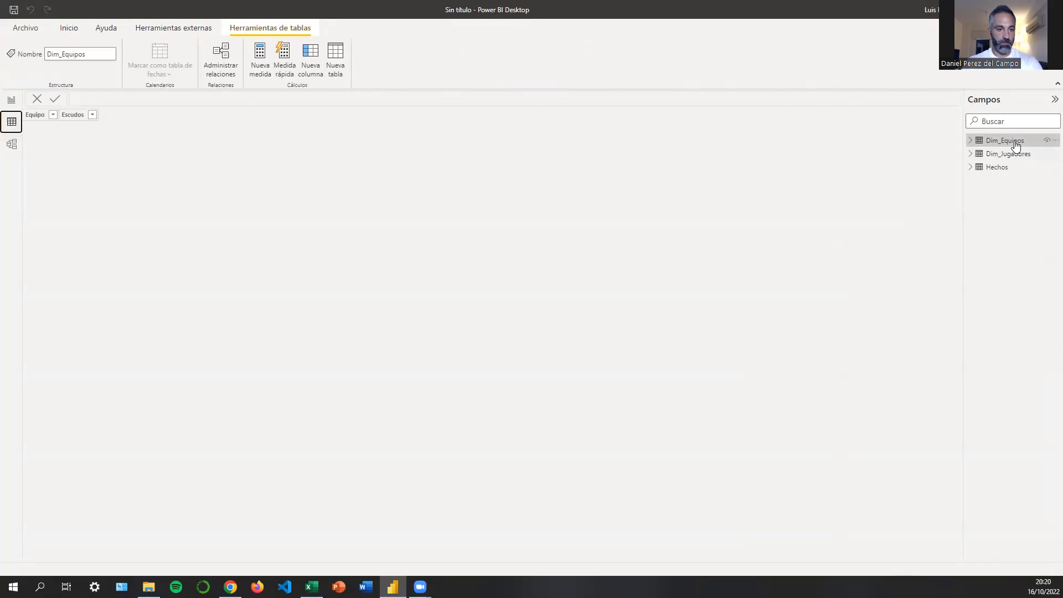
left_click(1016, 145)
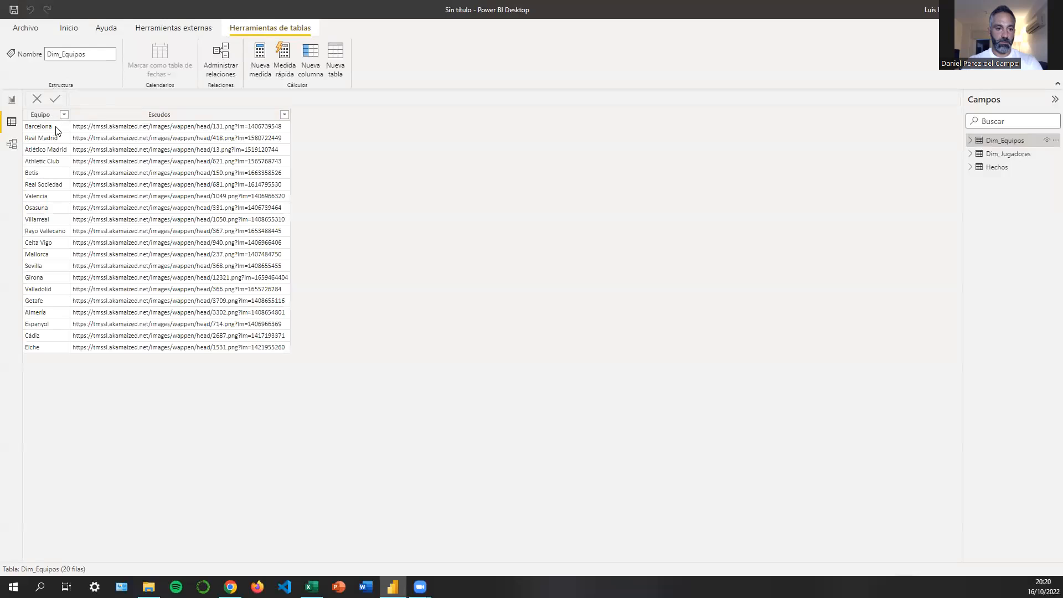
left_click(1008, 154)
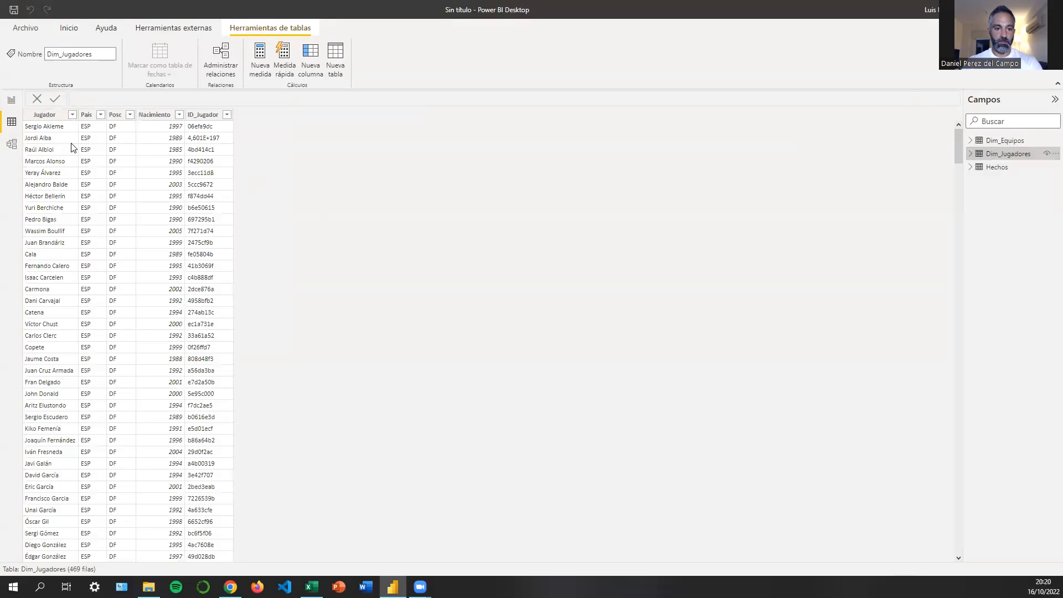
left_click(1004, 168)
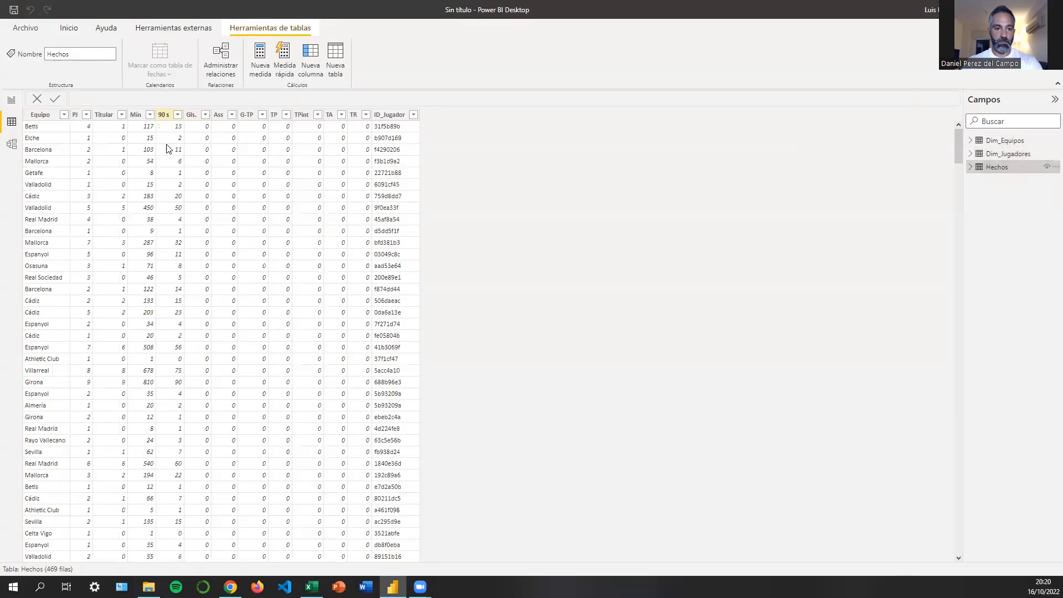
Delete the relationship between Dim_Equipos and Hechos in the model diagram, with the side panes collapsed for more room.
left_click(11, 145)
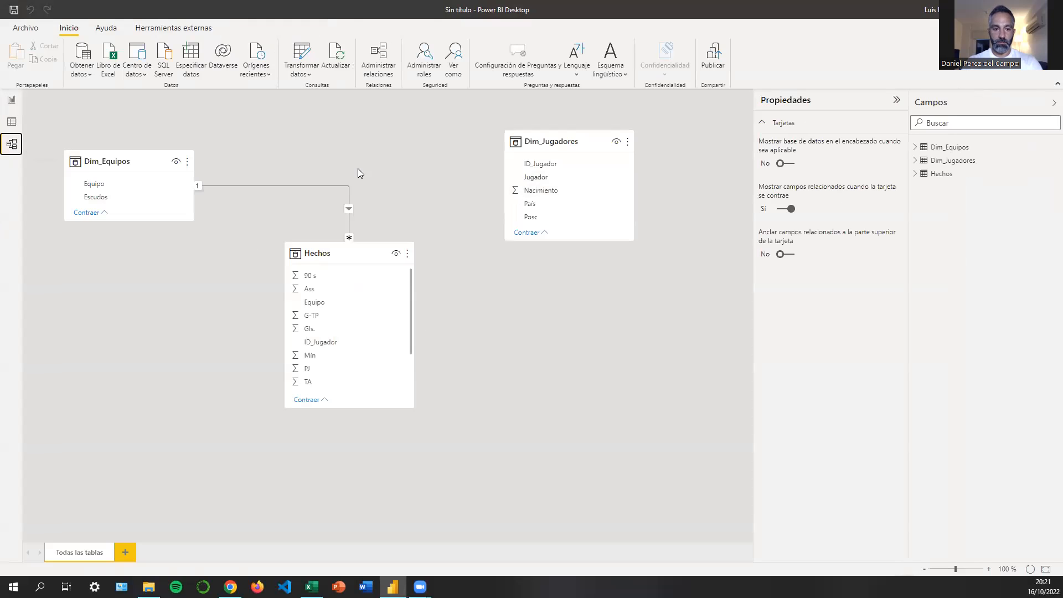
left_click(896, 101)
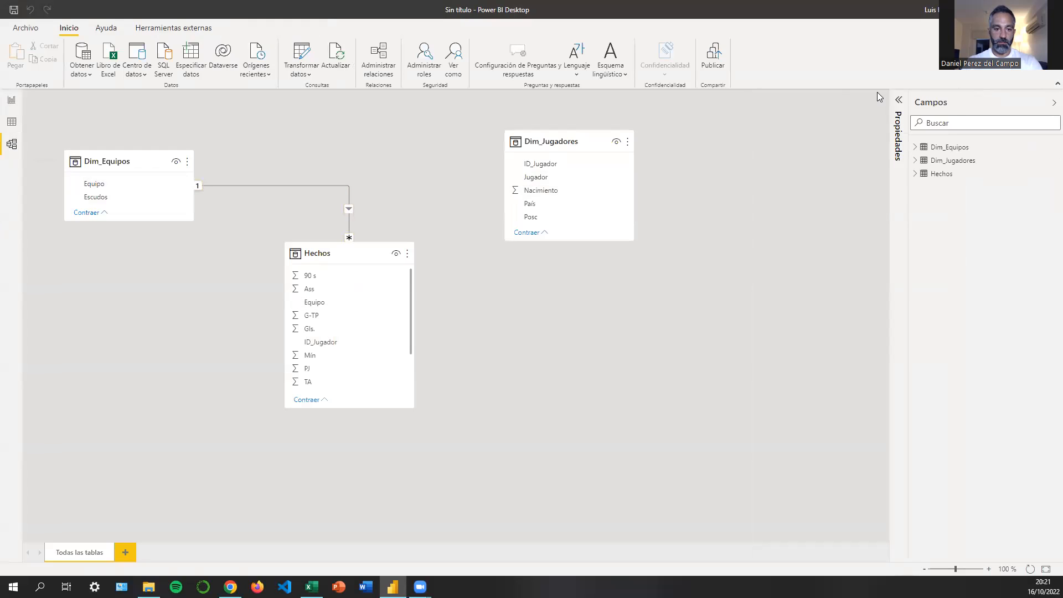
left_click(1053, 102)
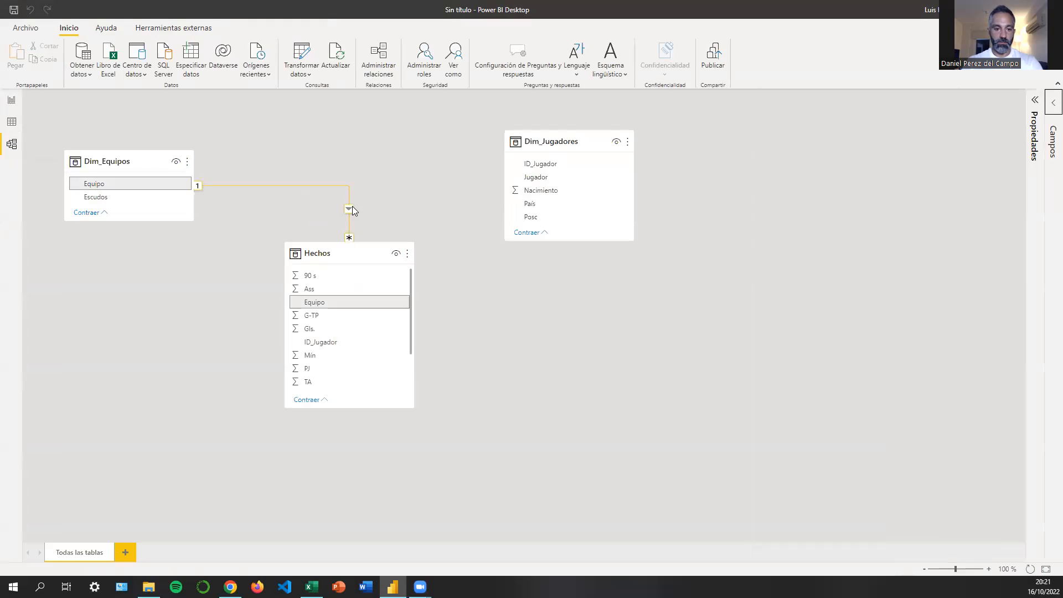
right_click(352, 207)
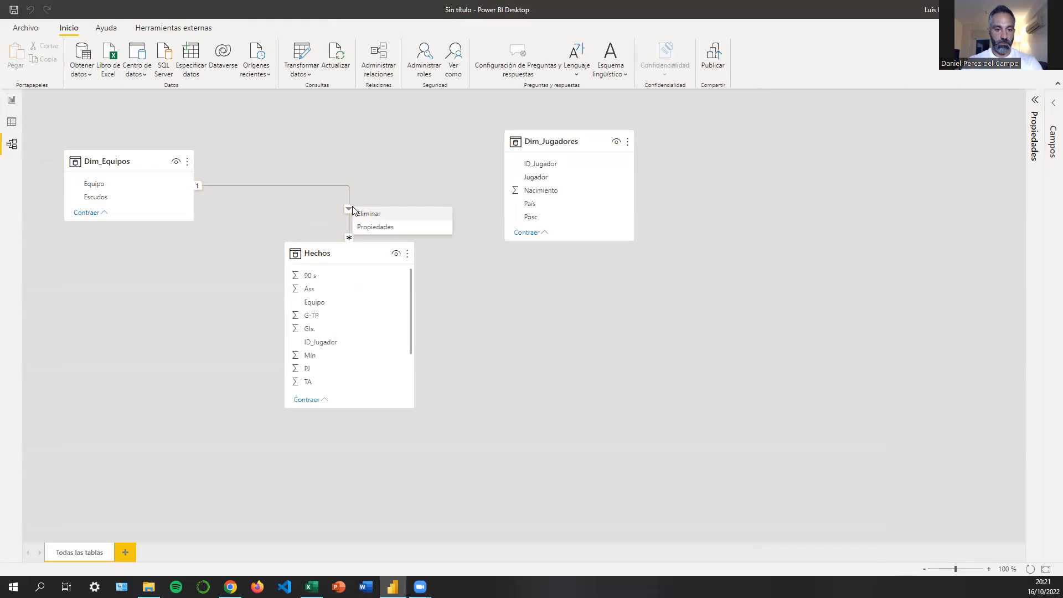
left_click(374, 215)
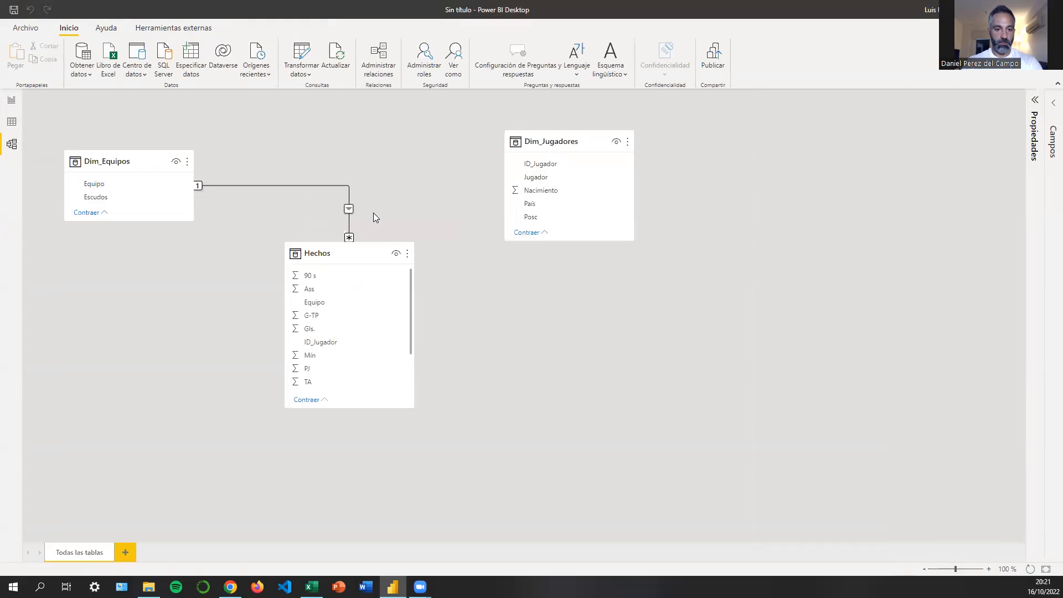
left_click(589, 316)
Lengthen the three table cards to fit all their fields and arrange Hechos between and below Dim_Equipos and Dim_Jugadores.
left_click_drag(526, 145, 497, 178)
mouse_move(140, 160)
left_mouse_down()
mouse_move(172, 157)
mouse_move(160, 163)
left_mouse_up()
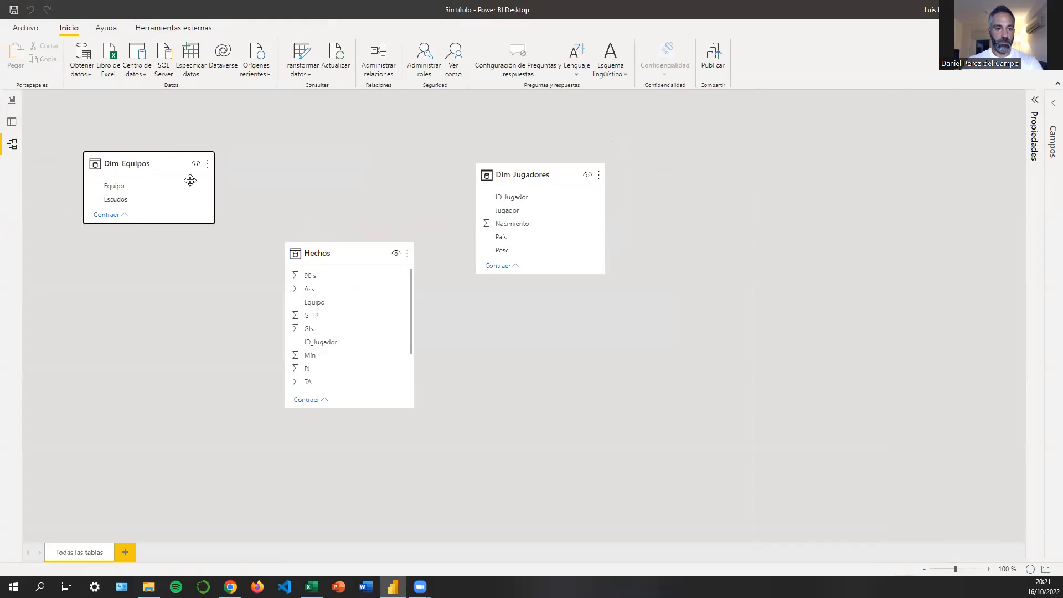
left_click_drag(173, 221, 173, 261)
left_click_drag(535, 273, 544, 328)
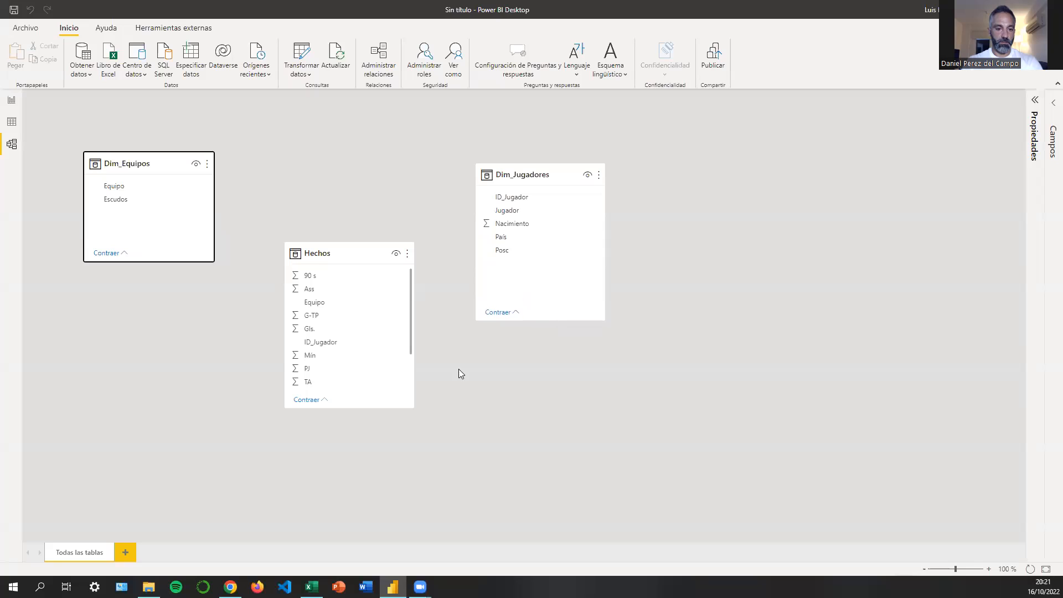
left_click_drag(333, 255, 335, 232)
left_click_drag(348, 383, 352, 465)
left_click(448, 428)
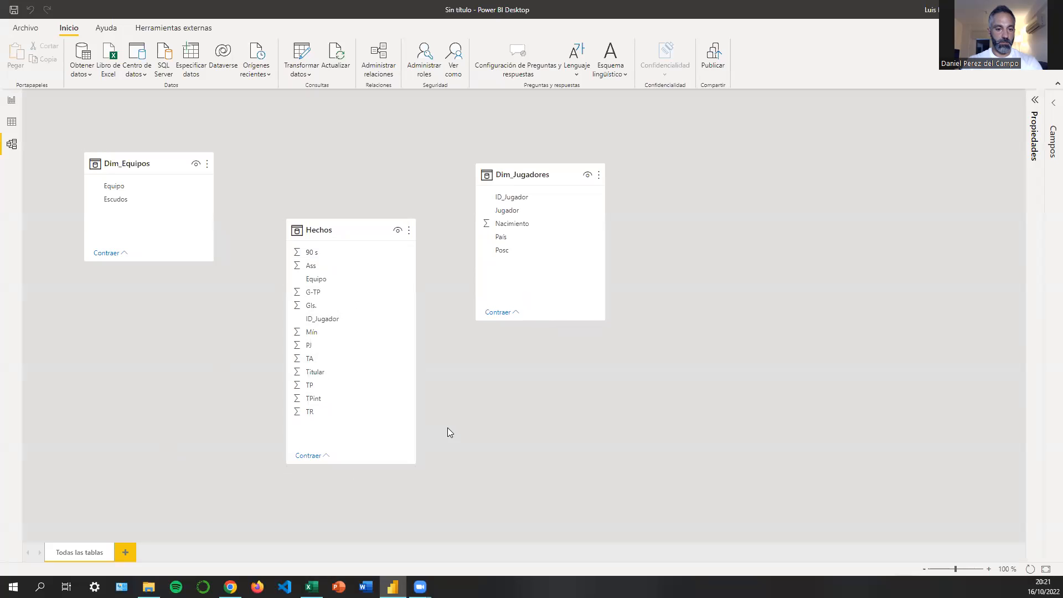
left_click_drag(553, 177, 566, 151)
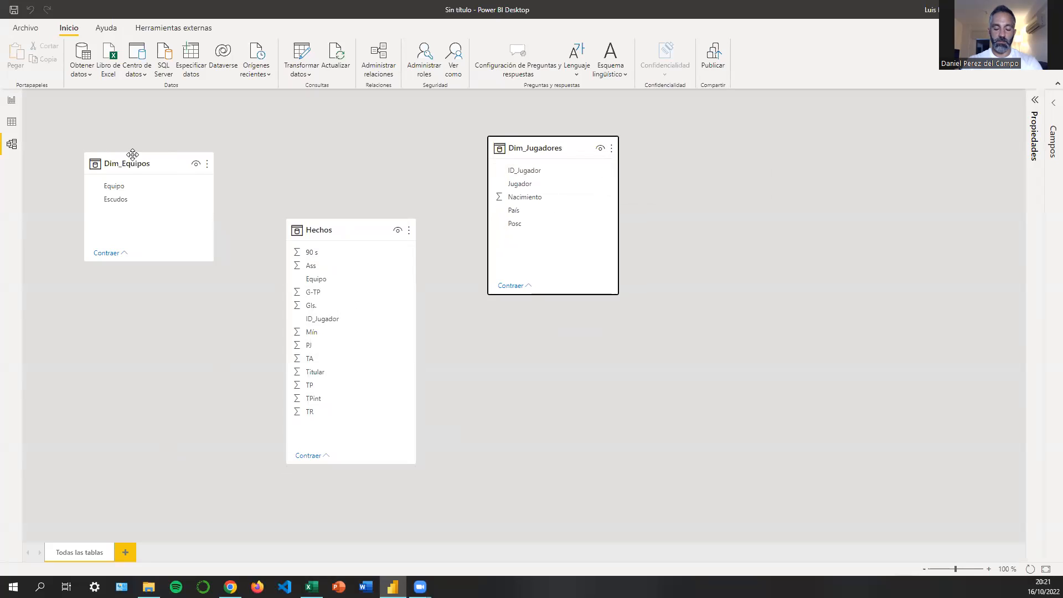
left_click_drag(131, 163, 135, 143)
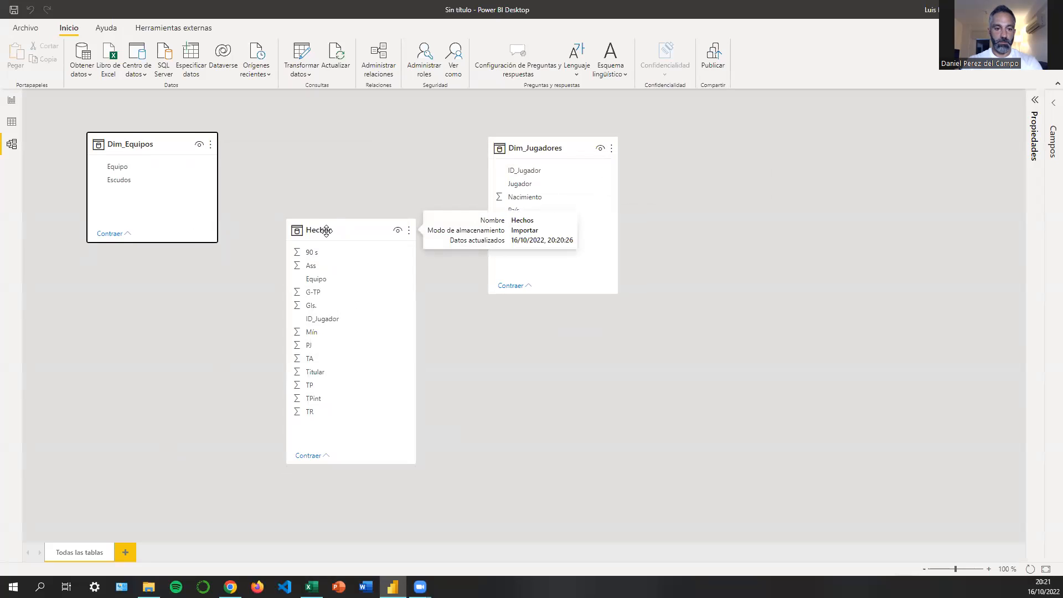
left_click(475, 399)
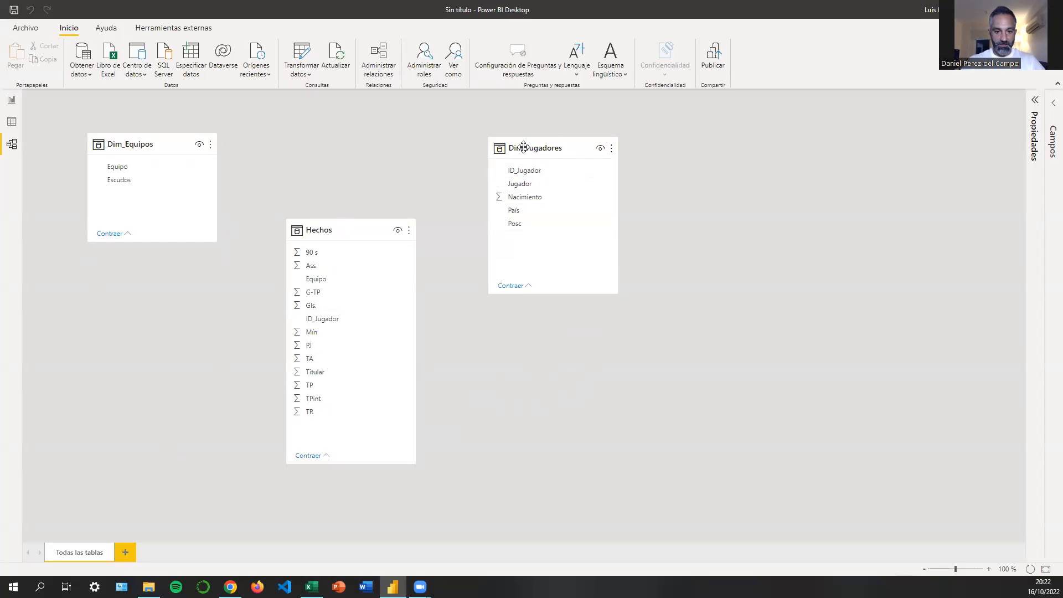
Review the ID_Jugador, Jugador, Nacimiento, País and Posc fields of the Dim_Jugadores table one by one.
left_click(534, 173)
left_click(540, 186)
left_click(541, 198)
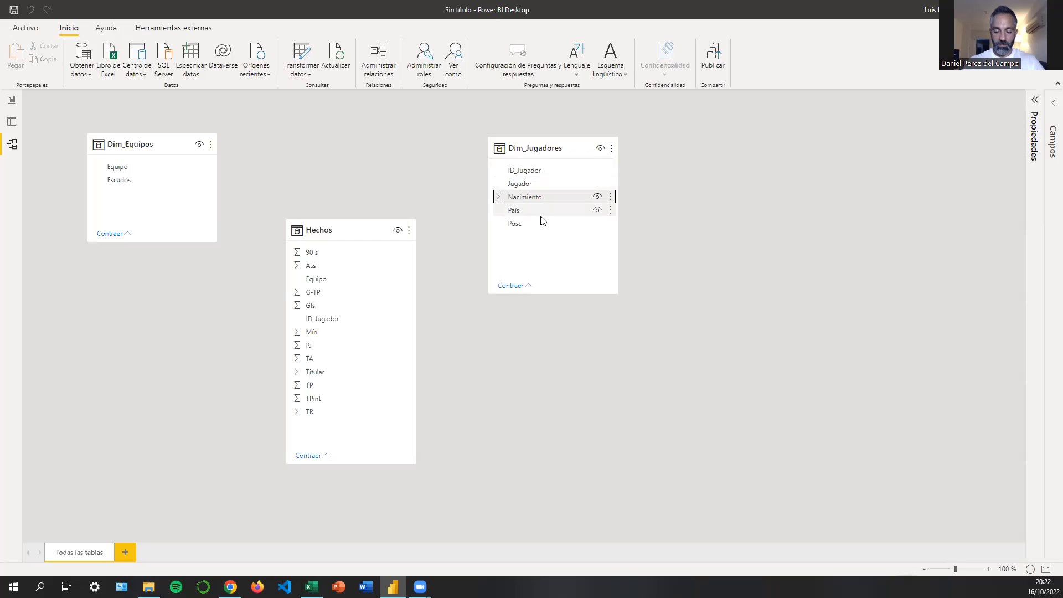
left_click(542, 212)
left_click(536, 226)
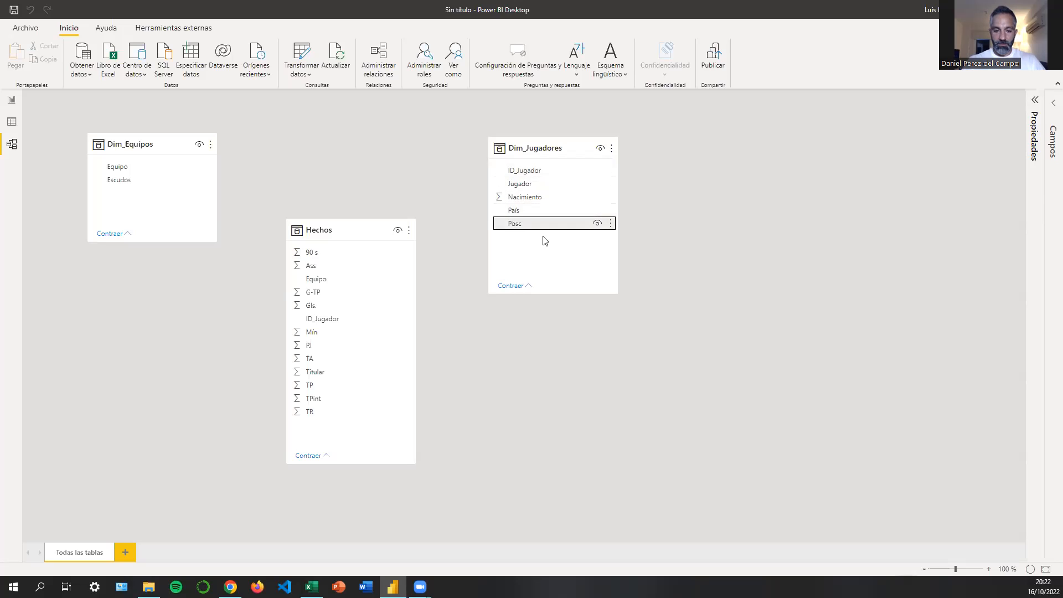
left_click(545, 241)
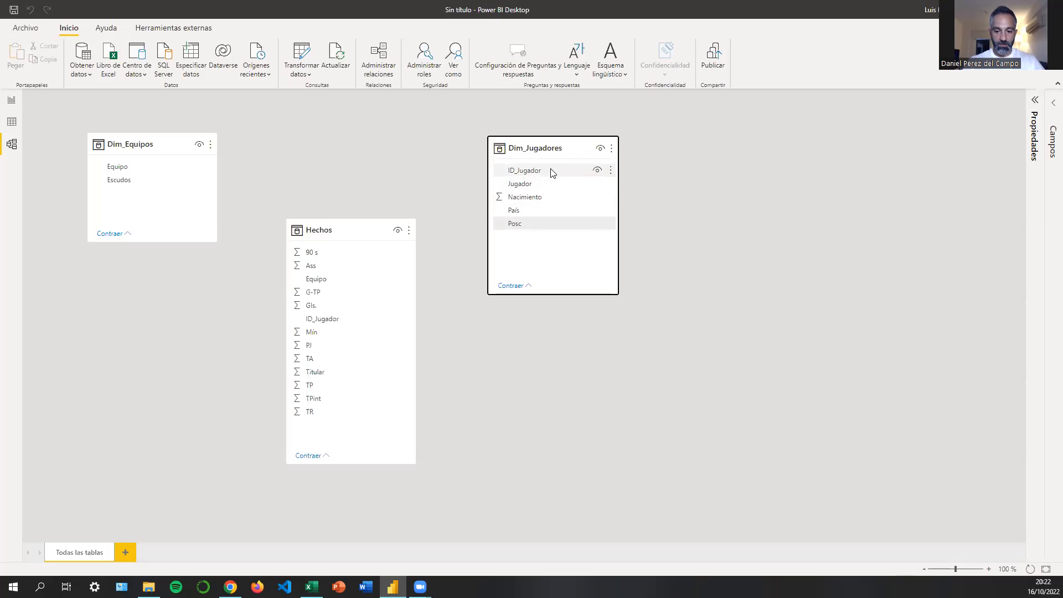
left_click_drag(556, 170, 342, 317)
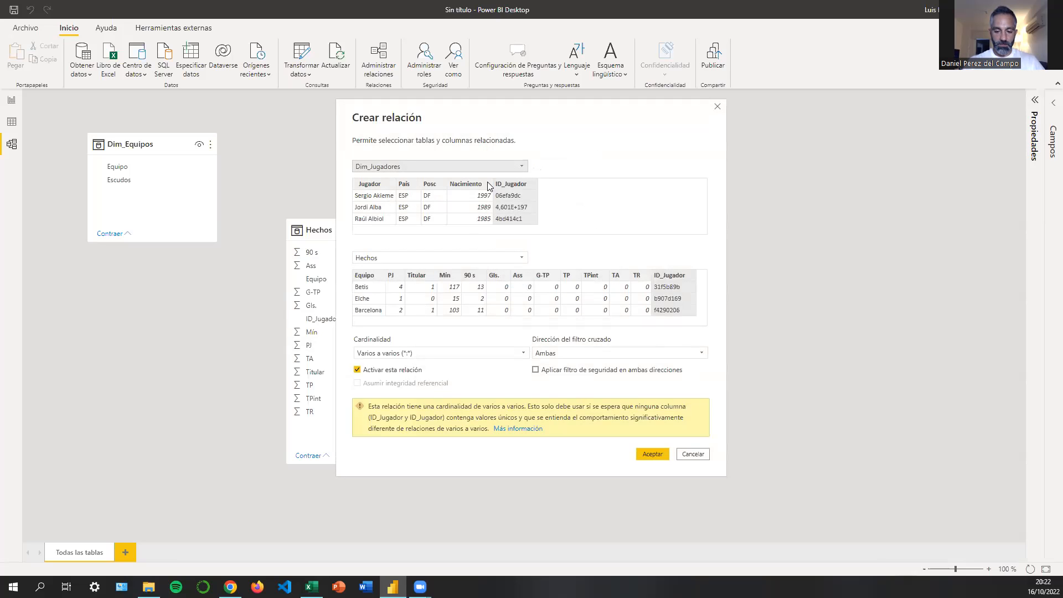
left_click(699, 455)
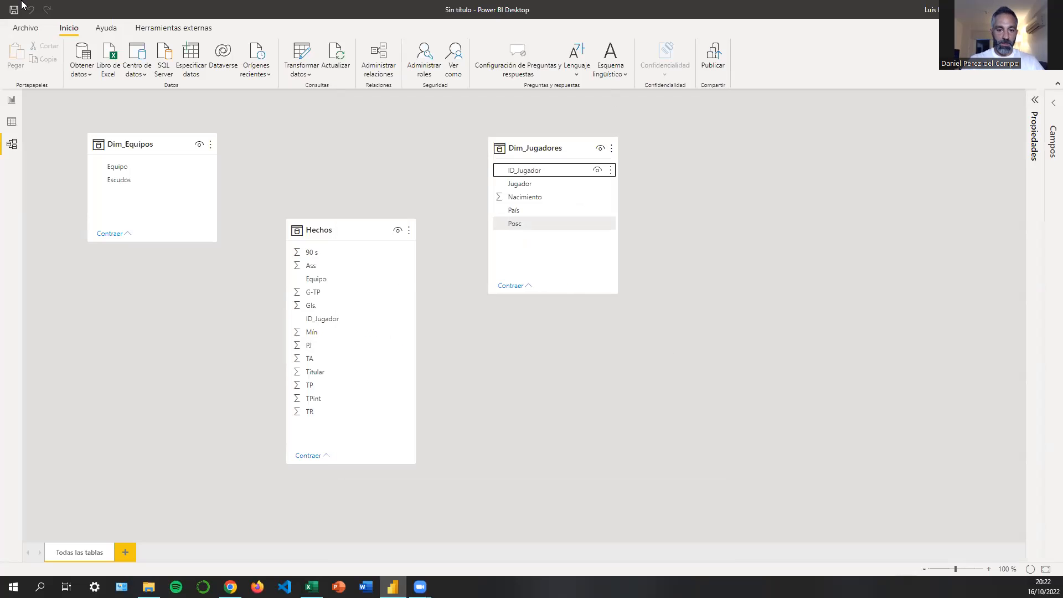
Return to the report view and open the data queries in the Power Query Editor.
left_click(8, 104)
left_click(325, 72)
left_click(242, 165)
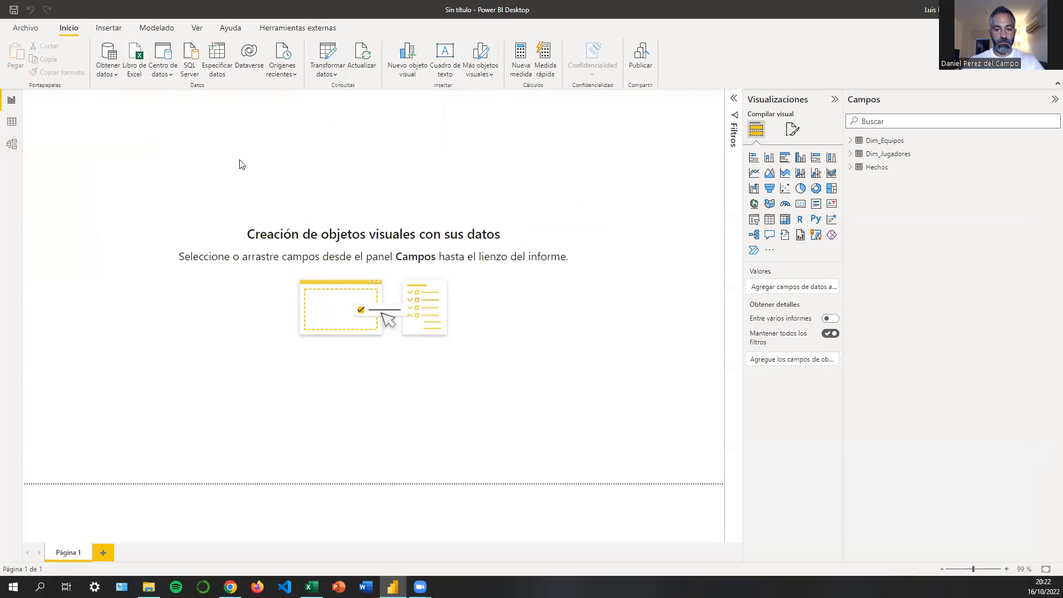
left_click(331, 72)
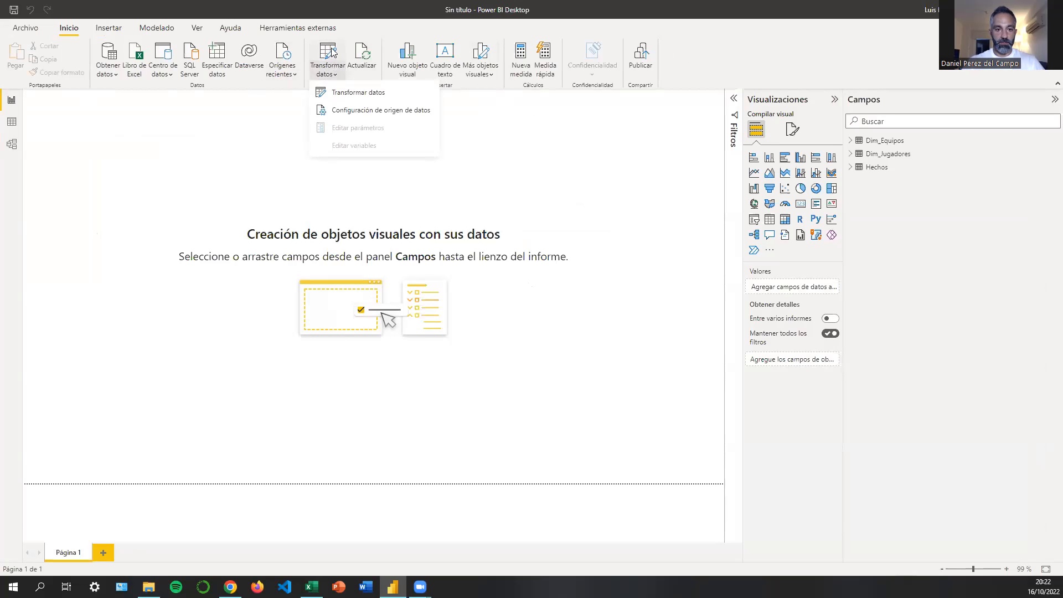
left_click(344, 92)
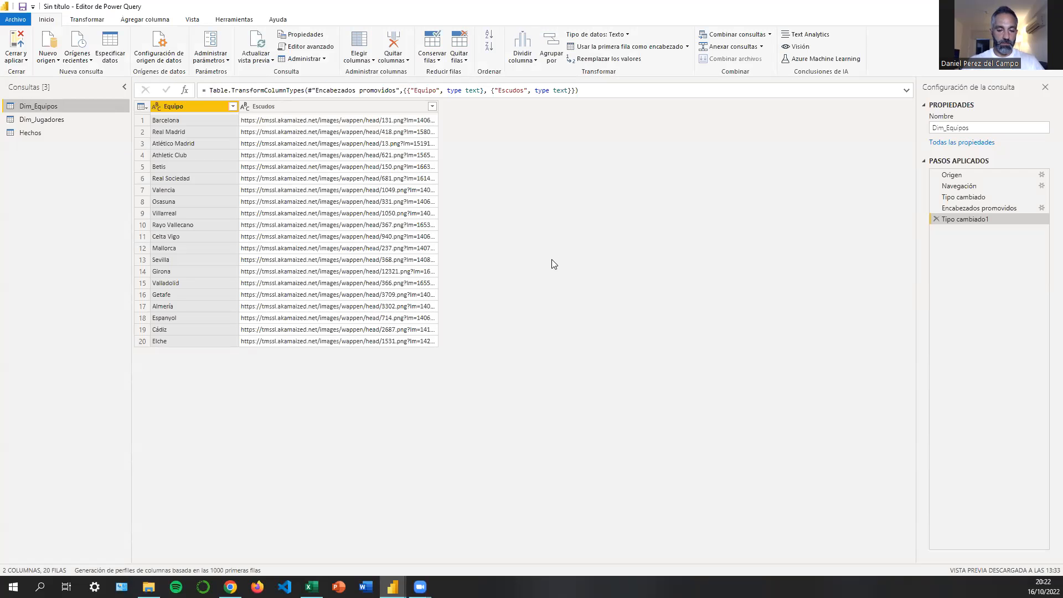
Remove the duplicate rows from the Dim_Jugadores query based on the ID_Jugador column.
left_click(69, 120)
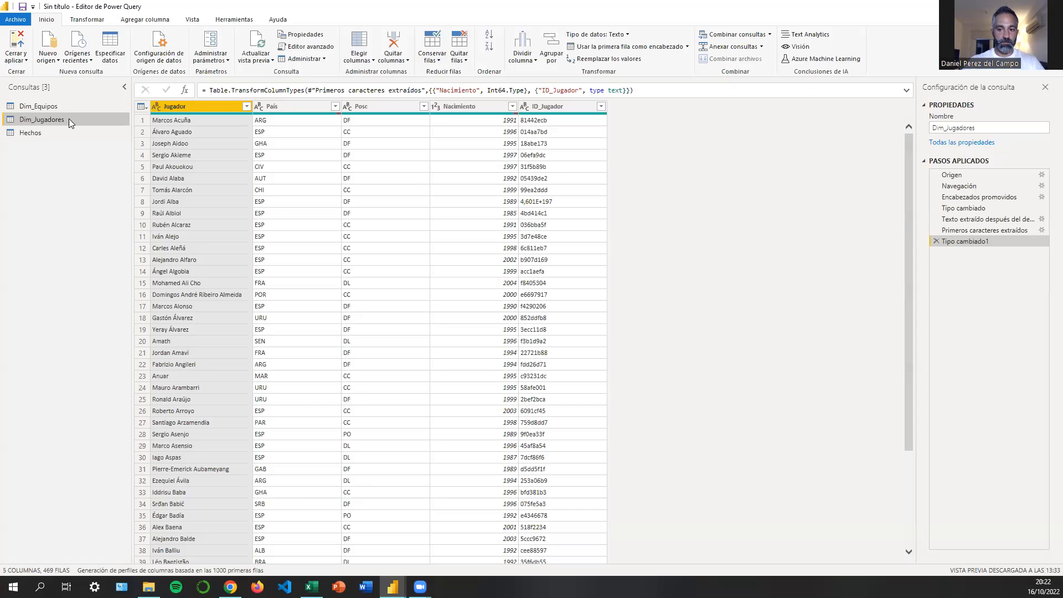
left_click(211, 121)
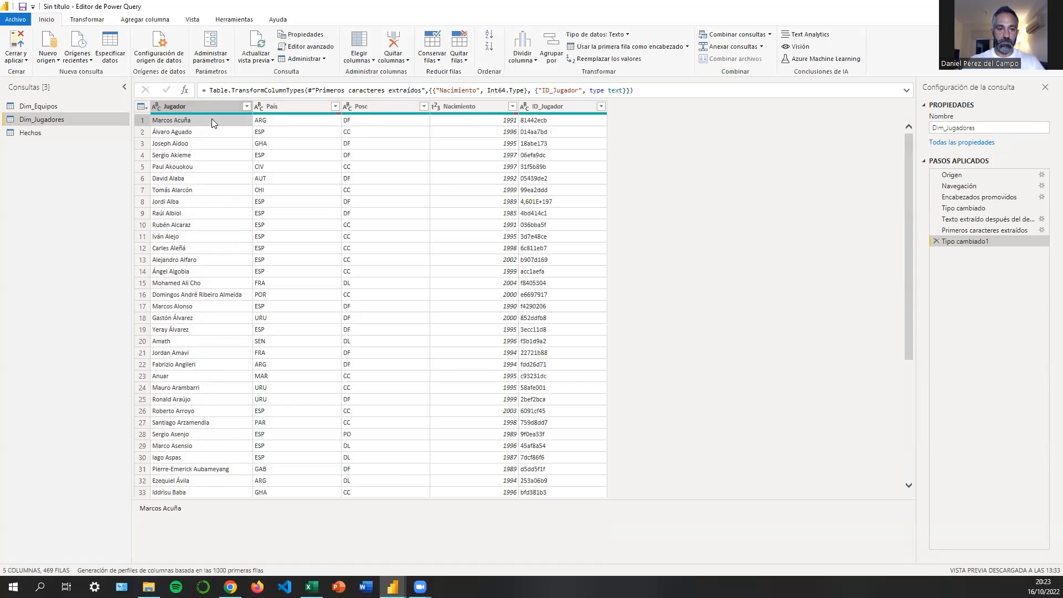
left_click(570, 122)
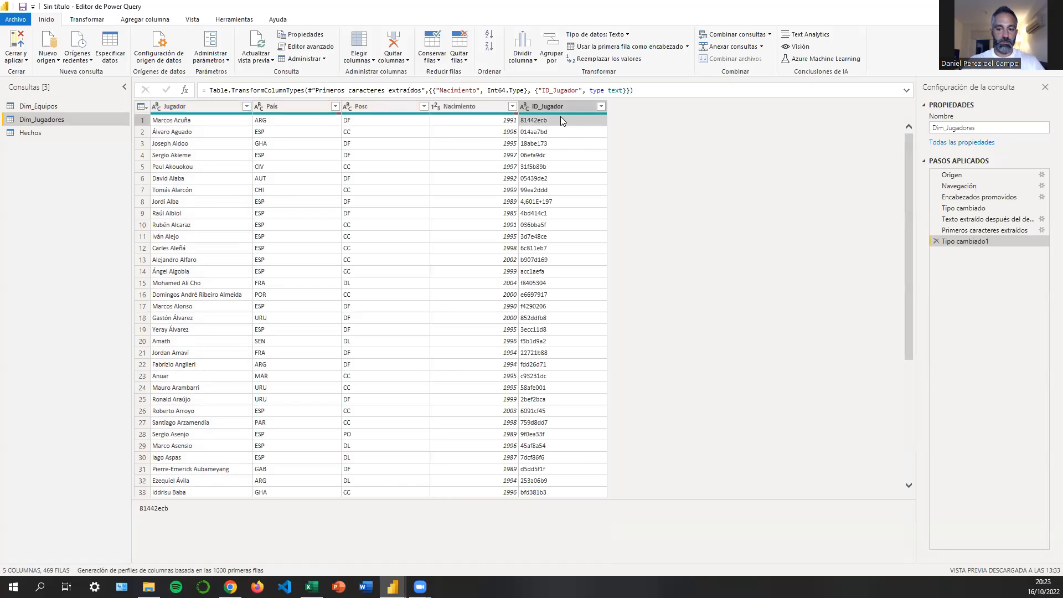
left_click(66, 133)
left_click(75, 119)
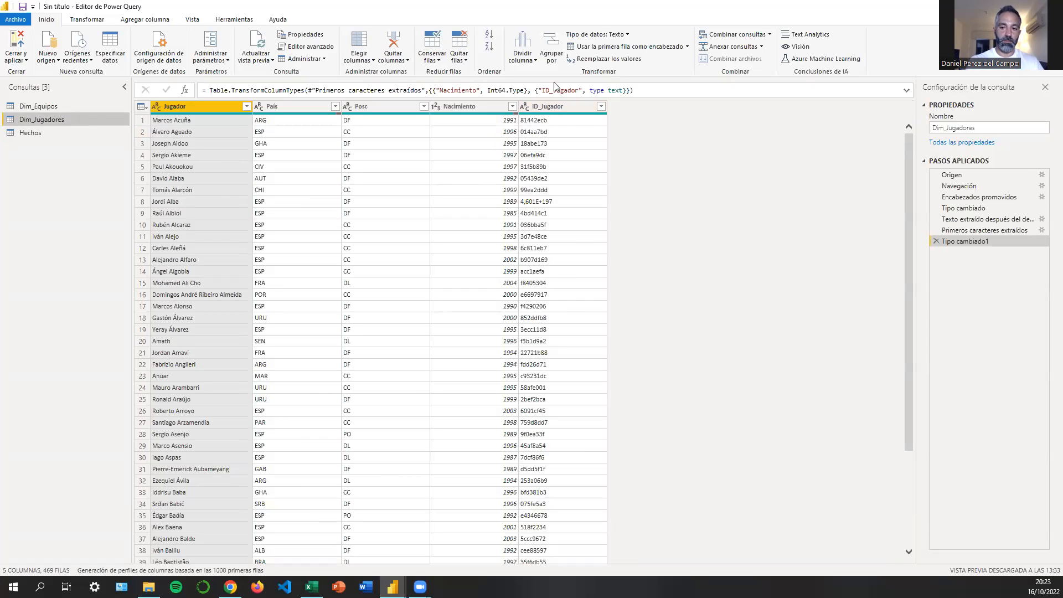
mouse_move(589, 115)
left_click(576, 108)
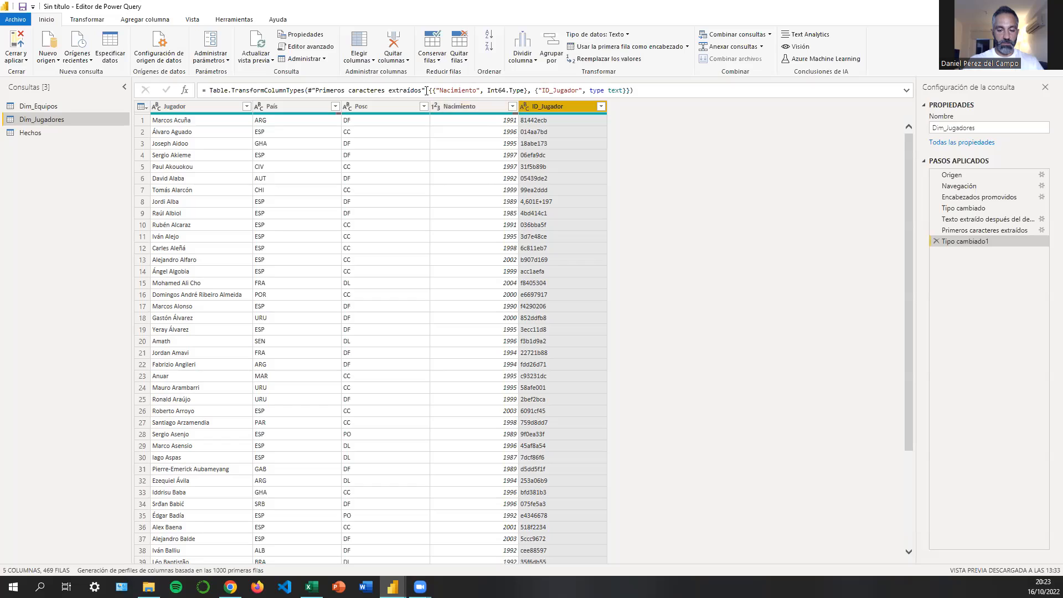
left_click(463, 61)
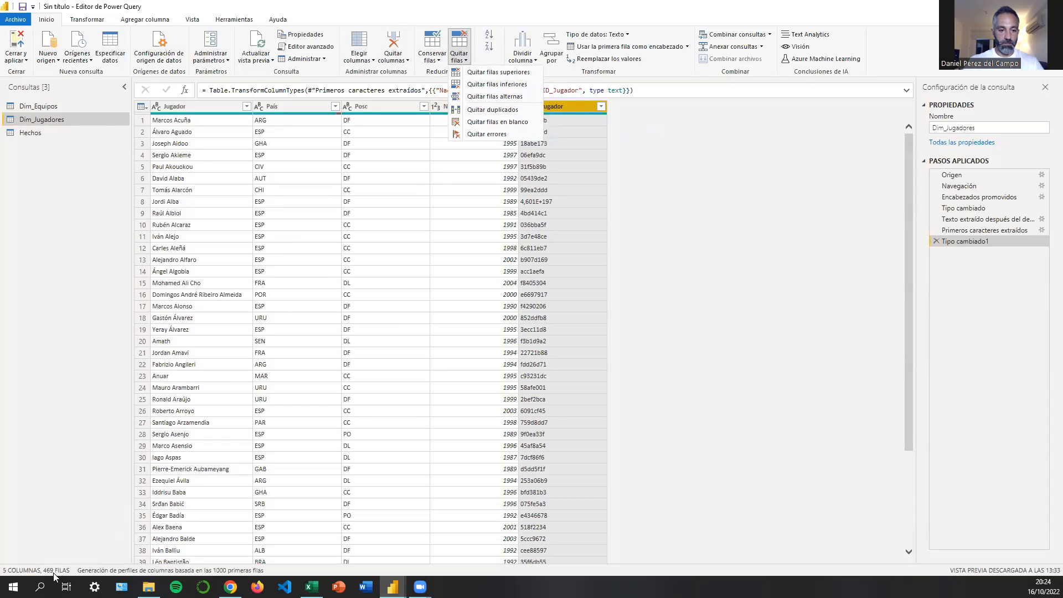
left_click(520, 110)
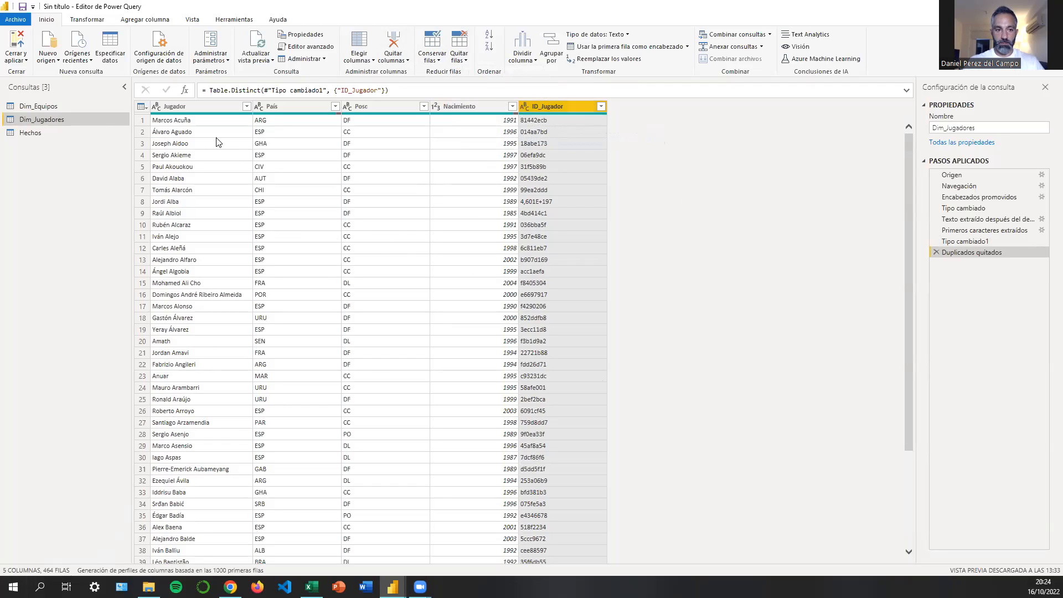
Compare the ID_Jugador column of the deduplicated Dim_Jugadores query with the ID_Jugador column of the Hechos query.
left_click(228, 120)
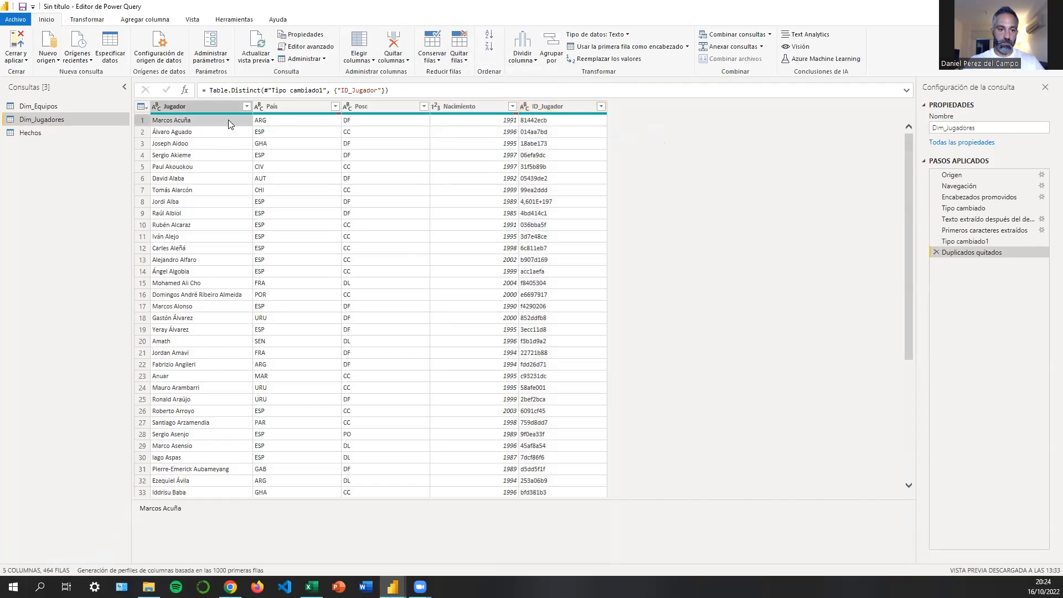
left_click(586, 120)
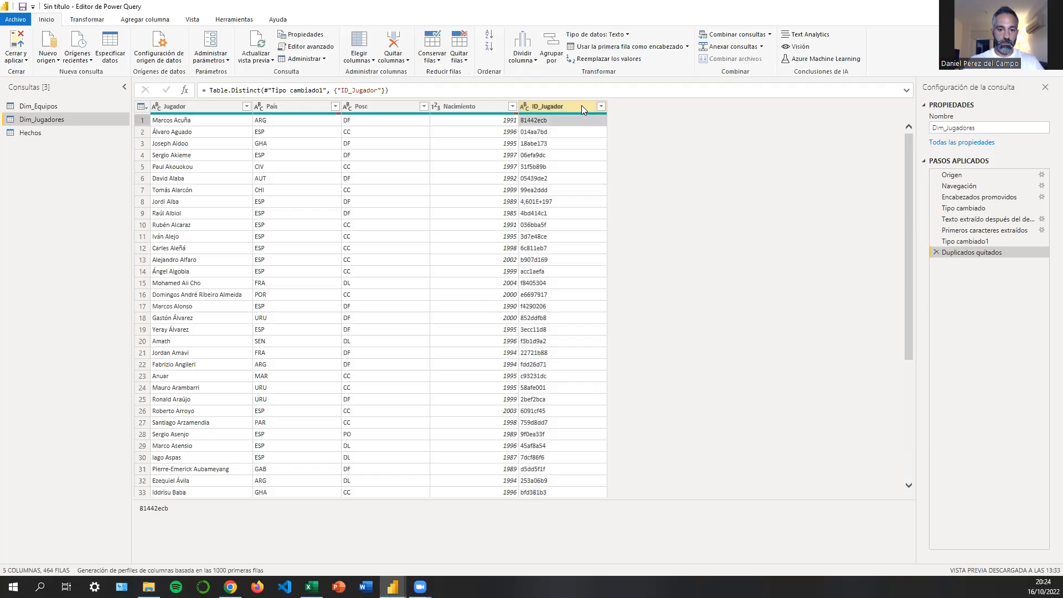
left_click(582, 106)
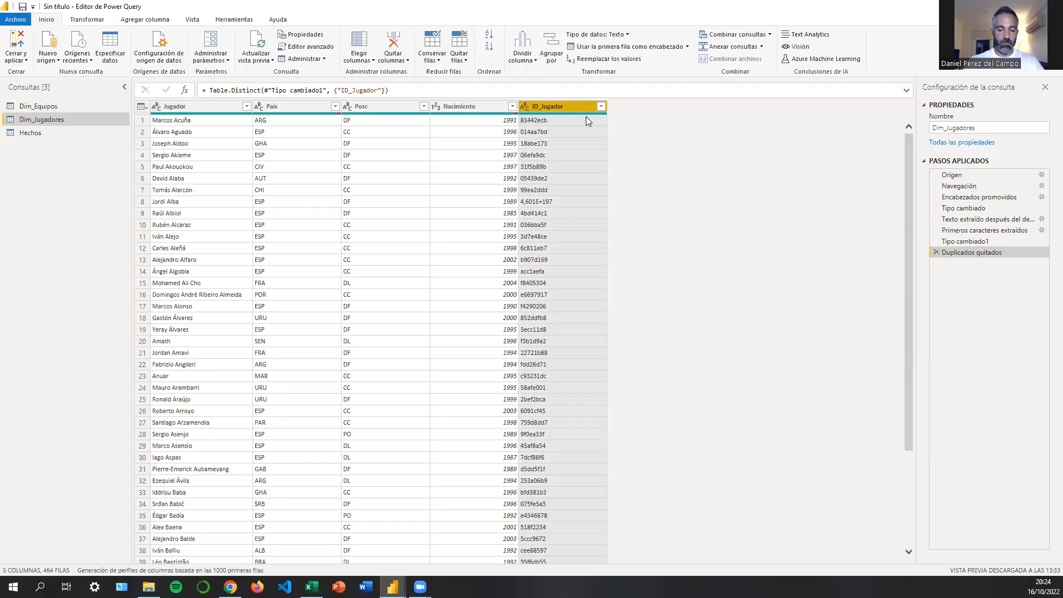
left_click(79, 107)
left_click(82, 118)
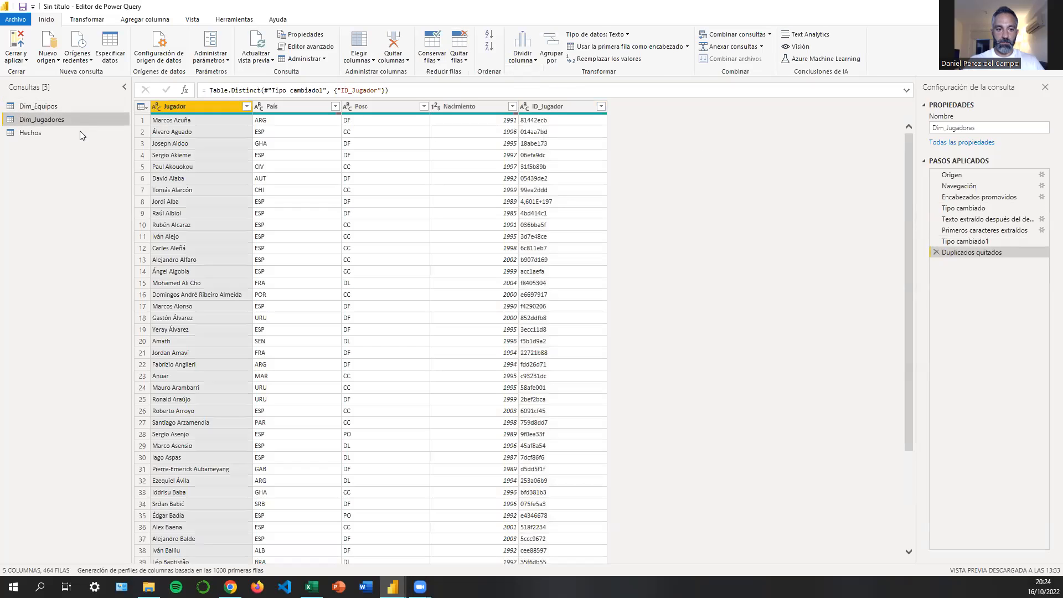
left_click(80, 131)
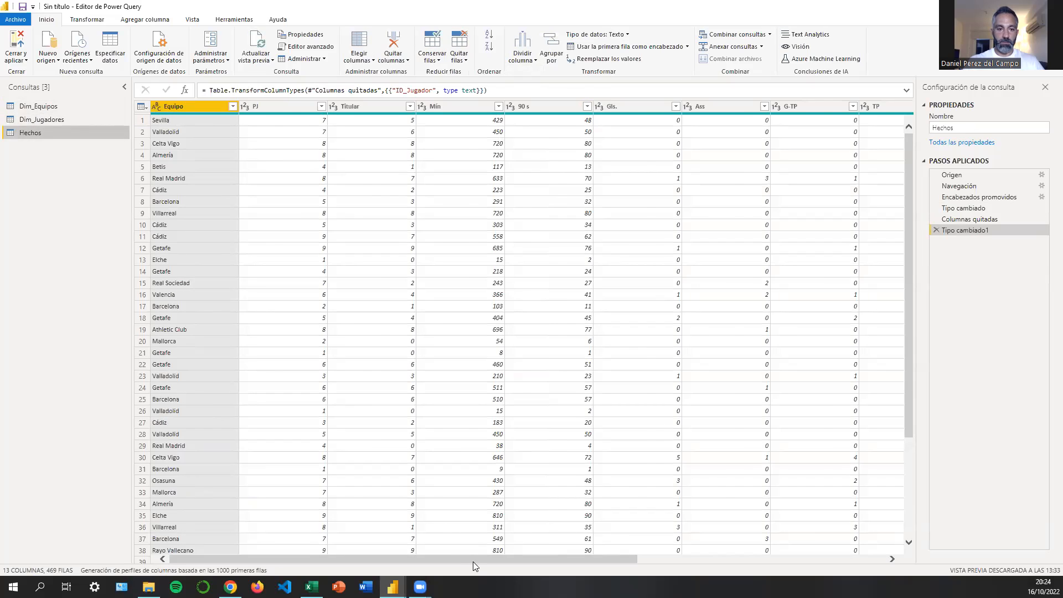
left_click_drag(473, 558, 737, 559)
left_click(861, 104)
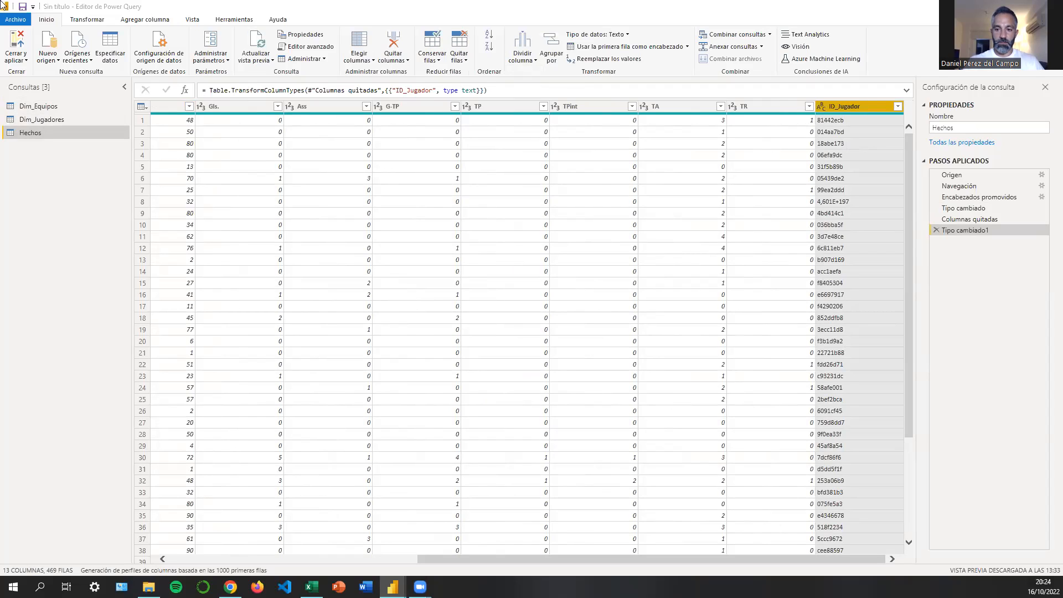
Apply the query changes and create a relationship between ID_Jugador of Dim_Jugadores and ID_Jugador of Hechos in the model diagram.
left_click(17, 44)
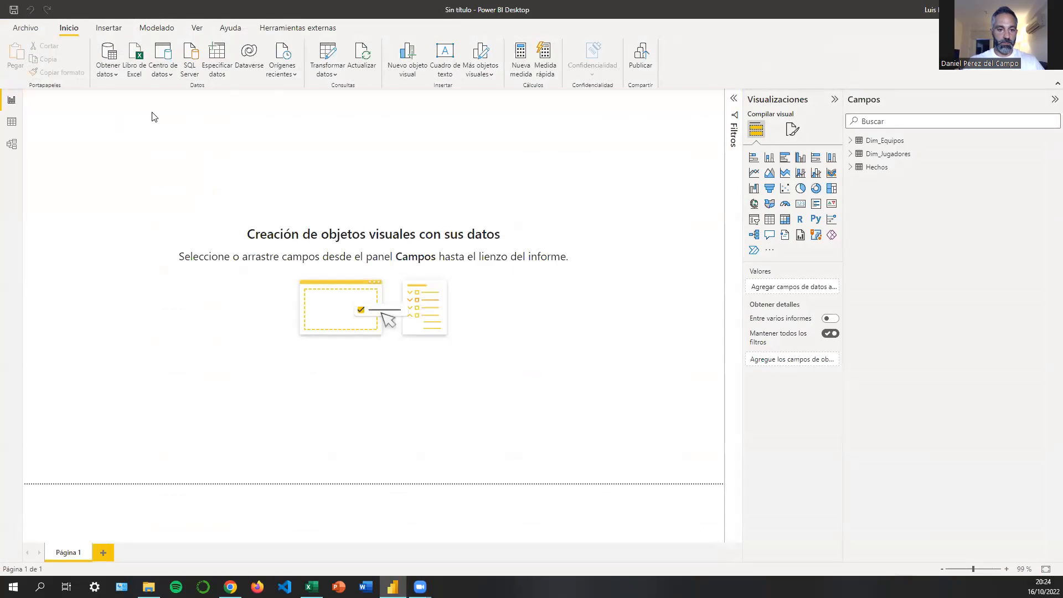
left_click(12, 144)
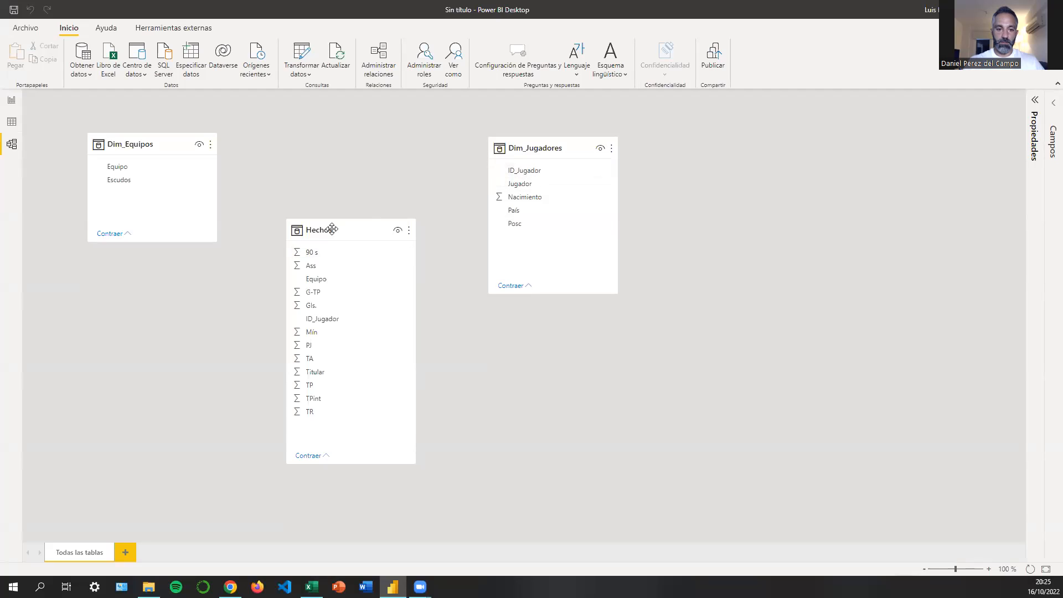
left_click(520, 170)
left_click_drag(521, 170, 374, 321)
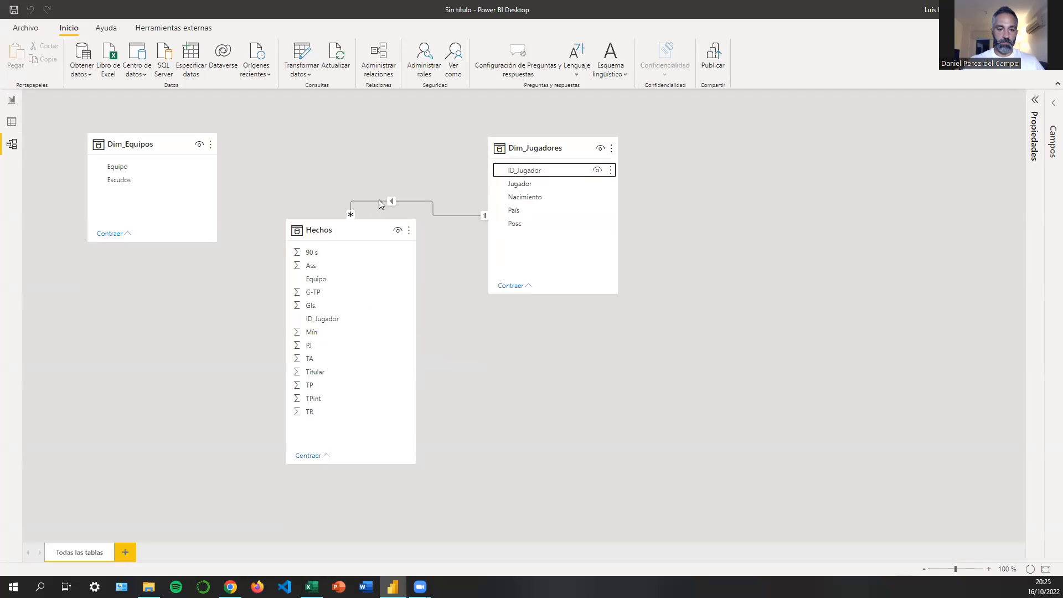
Move the Dim_Jugadores card farther from Hechos and create a relationship between Equipo of Dim_Equipos and Equipo of Hechos.
left_click_drag(559, 145, 616, 138)
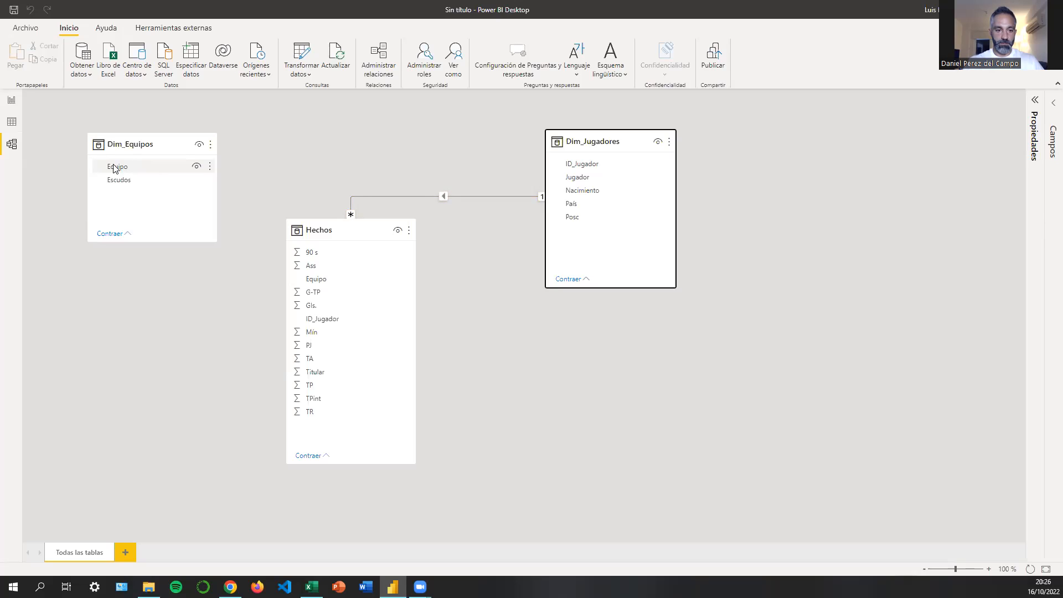
left_click_drag(115, 168, 386, 284)
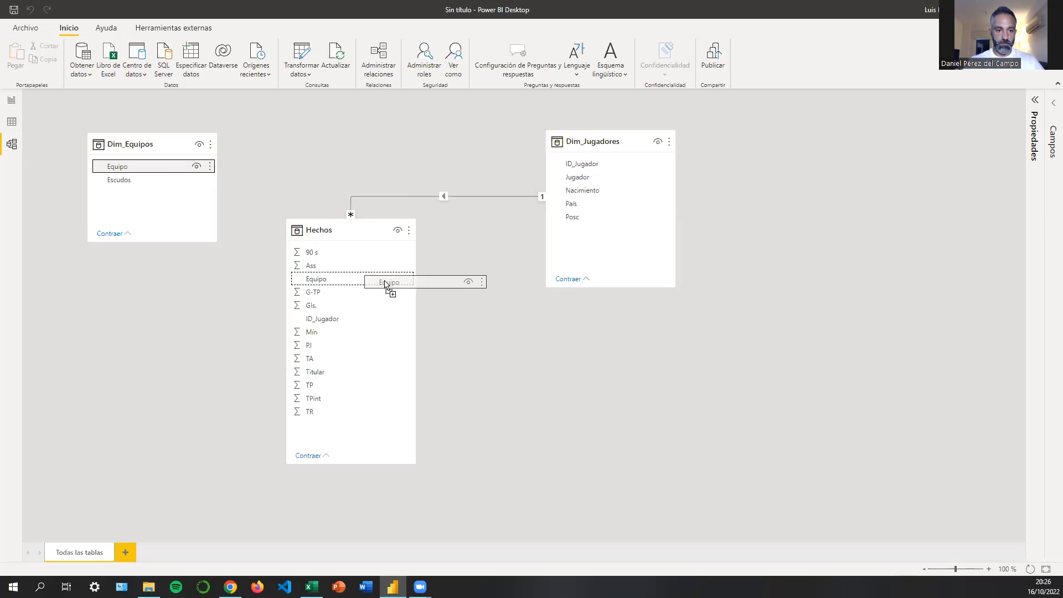
left_click_drag(386, 284, 385, 283)
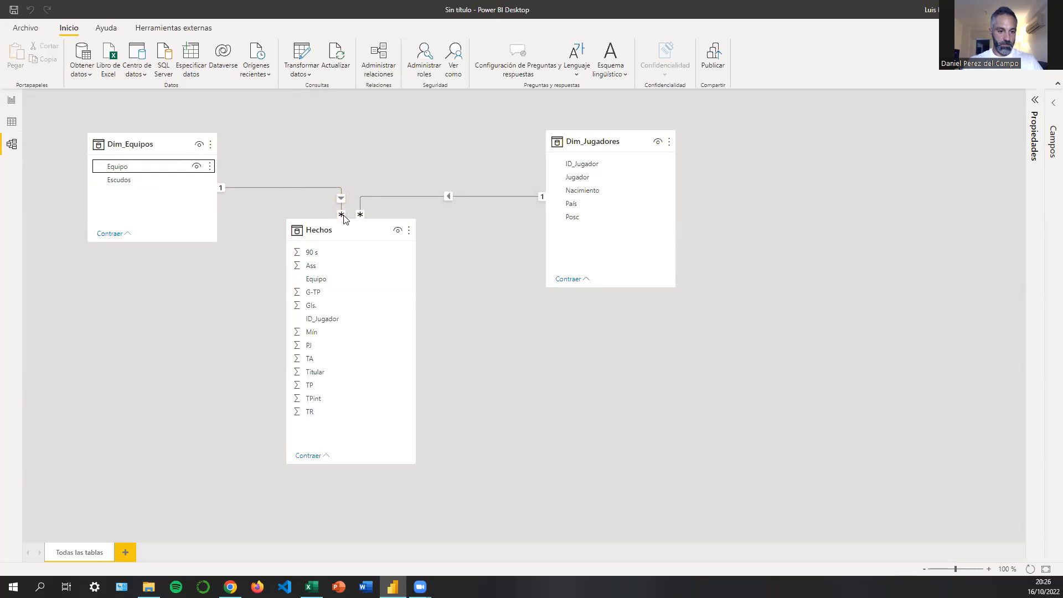
Compare the Equipo values in the Dim_Equipos and Hechos data tables.
left_click(12, 122)
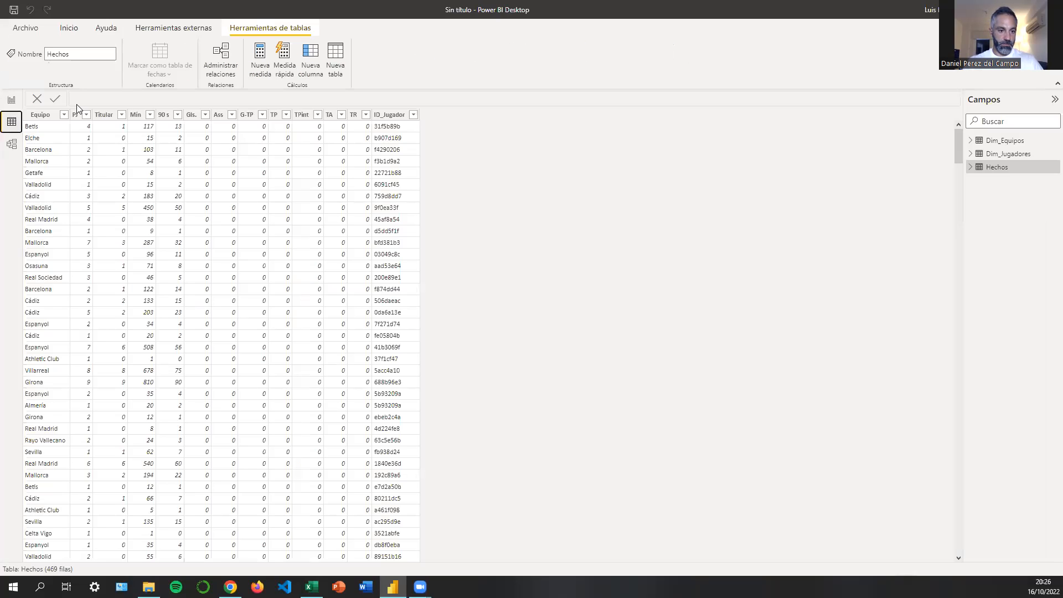
left_click(1007, 140)
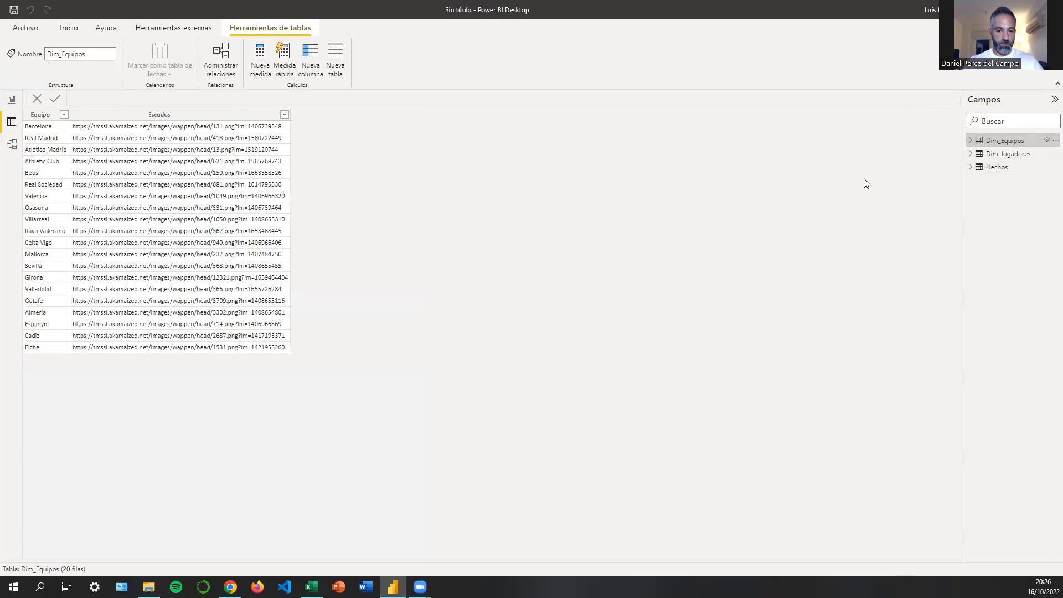
left_click(1005, 166)
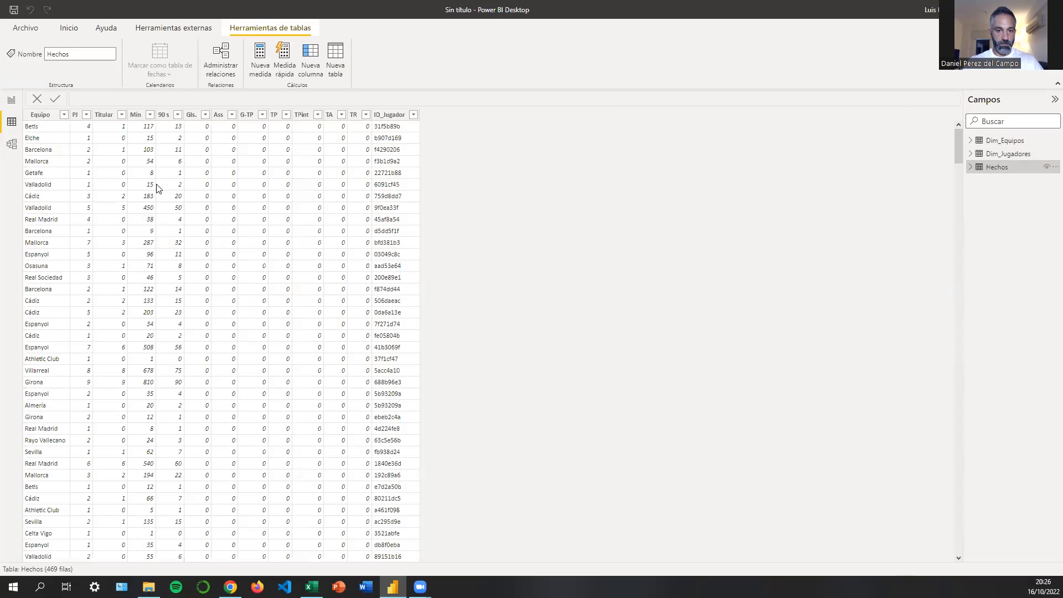
left_click(51, 150)
left_click(59, 232)
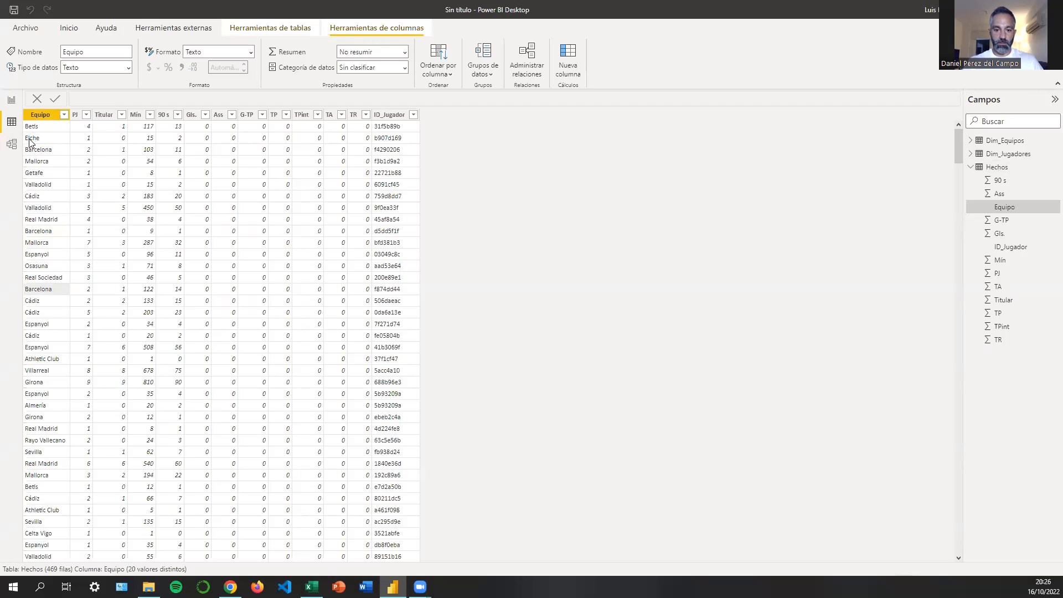
Return to the model diagram and shift the Hechos card slightly away from the two dimension tables.
left_click(12, 145)
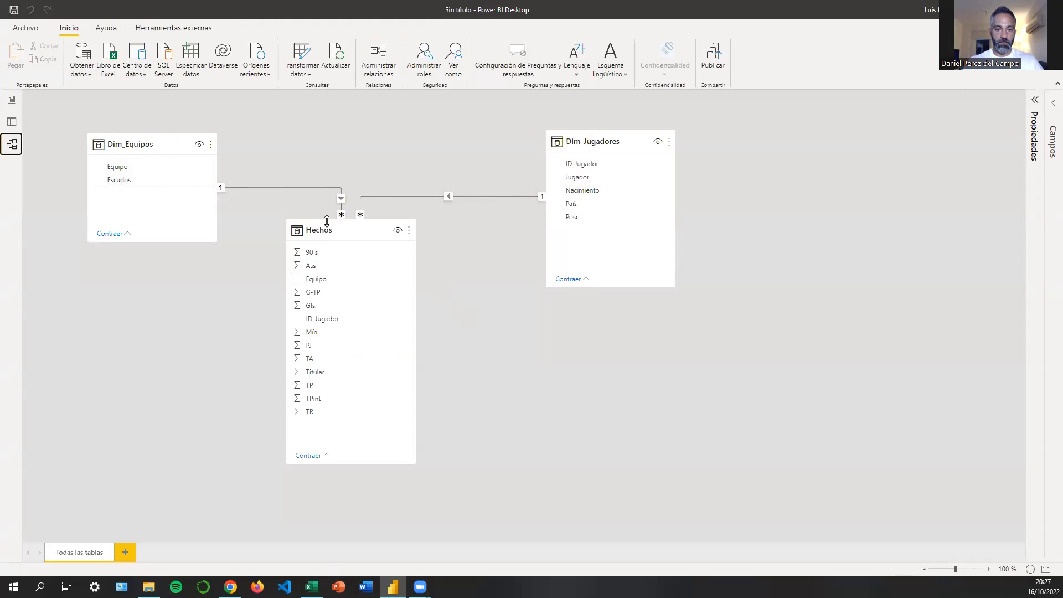
left_click_drag(363, 233, 375, 243)
left_click(522, 340)
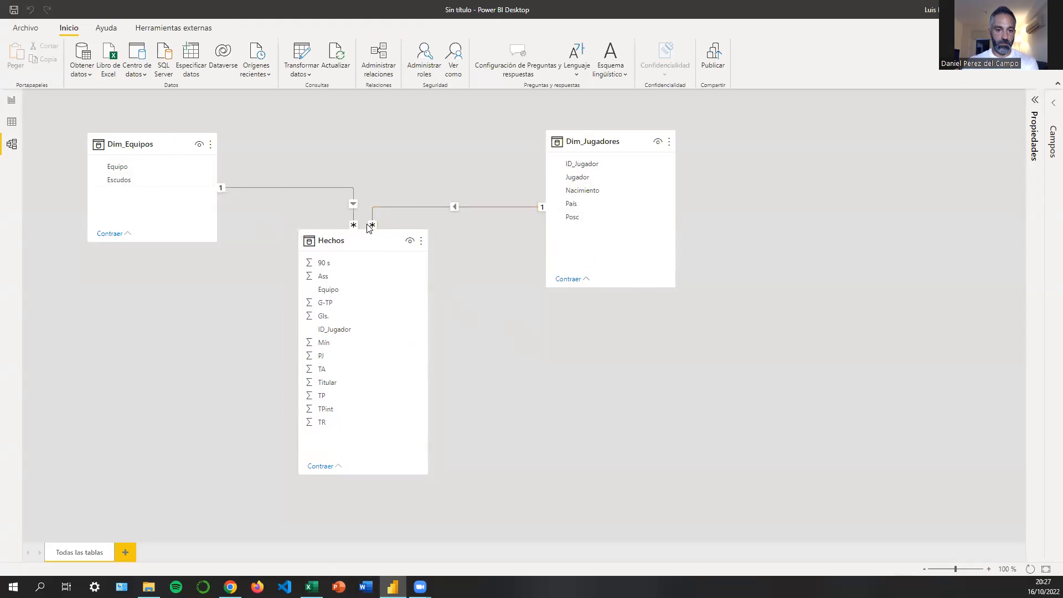
Insert an empty table visual on report page Página 1, collapse the filters pane and enlarge the visual slightly.
left_click(12, 100)
left_click_drag(128, 172, 606, 372)
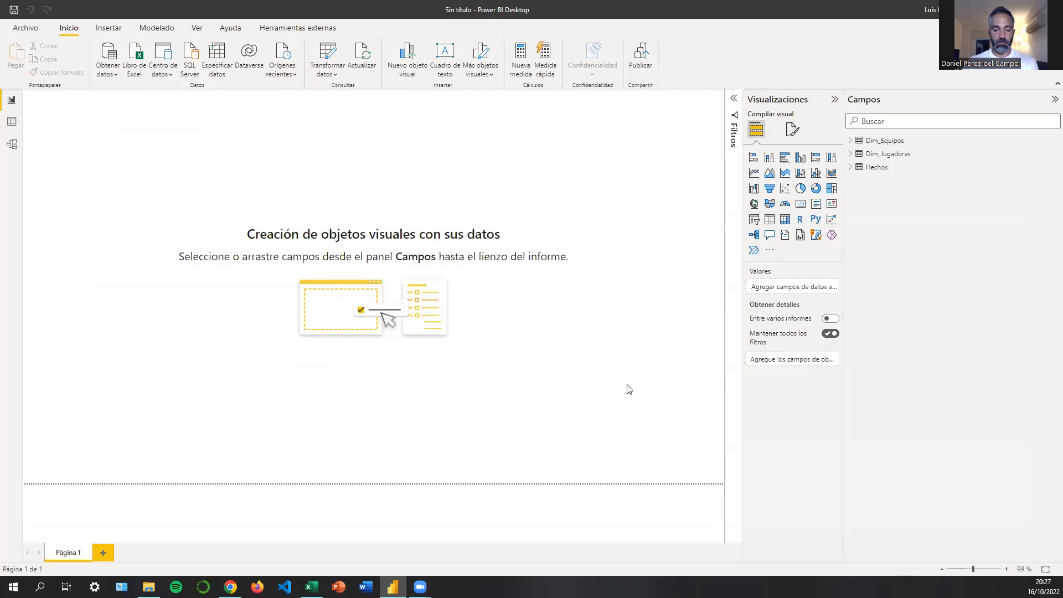
left_click(769, 220)
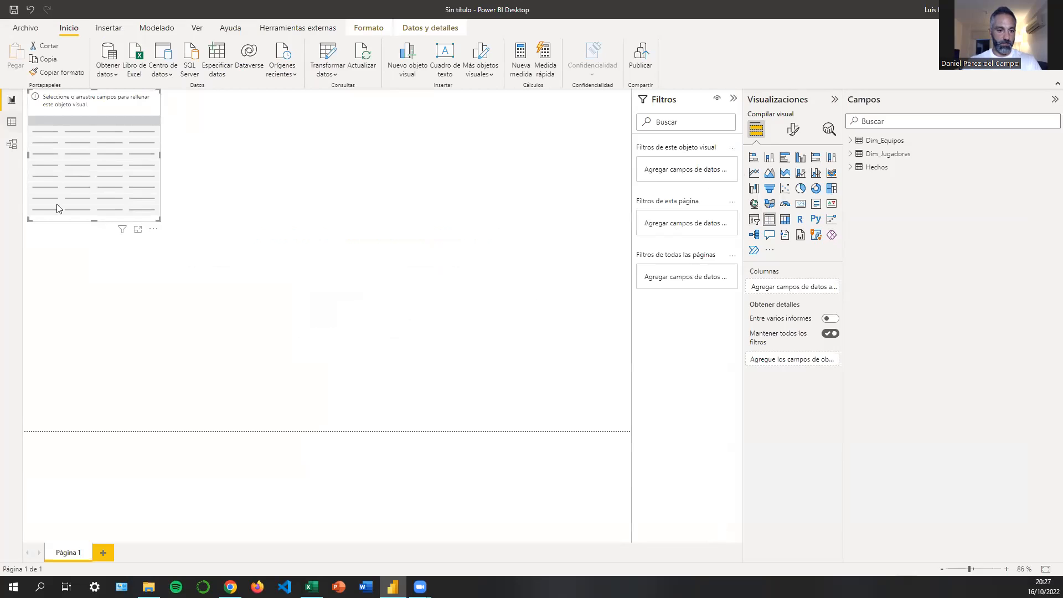
left_click(733, 99)
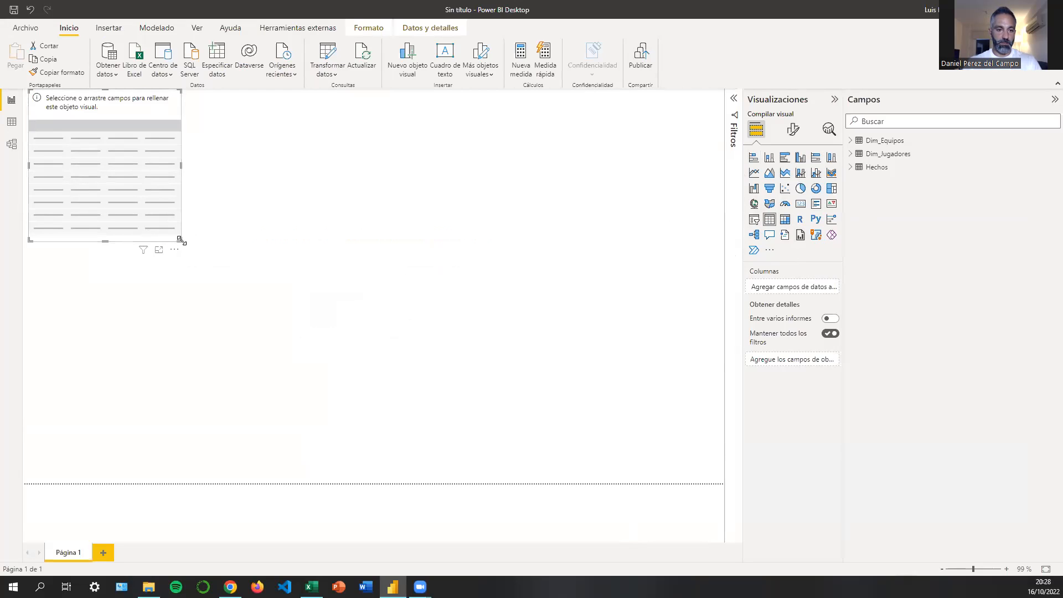
left_click_drag(181, 240, 186, 242)
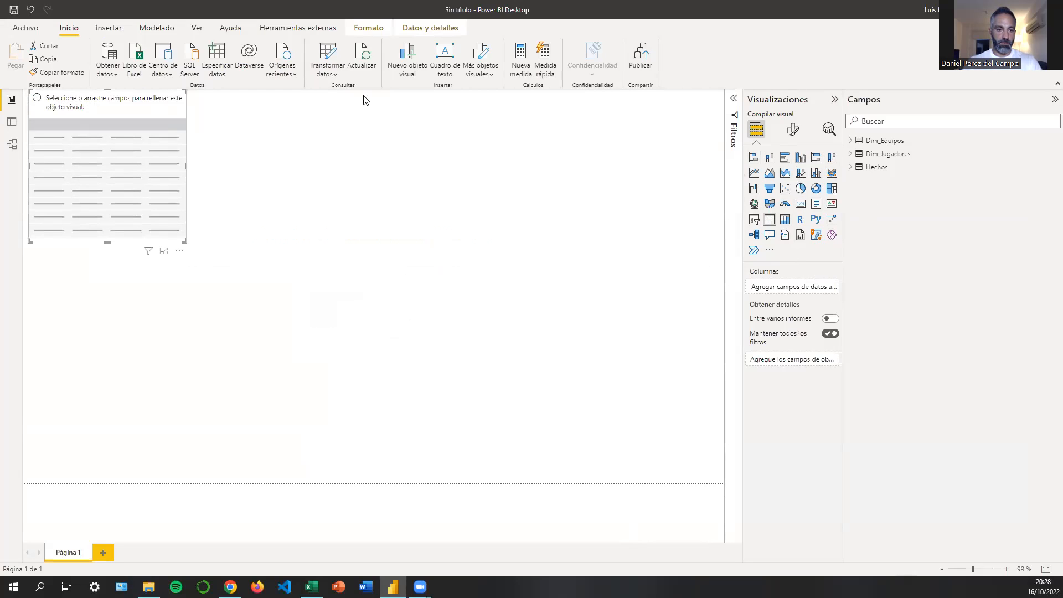
Reposition the empty table visual, fill it with Equipo from Dim_Equipos and enlarge it until all the teams fit.
left_click_drag(168, 158, 30, 133)
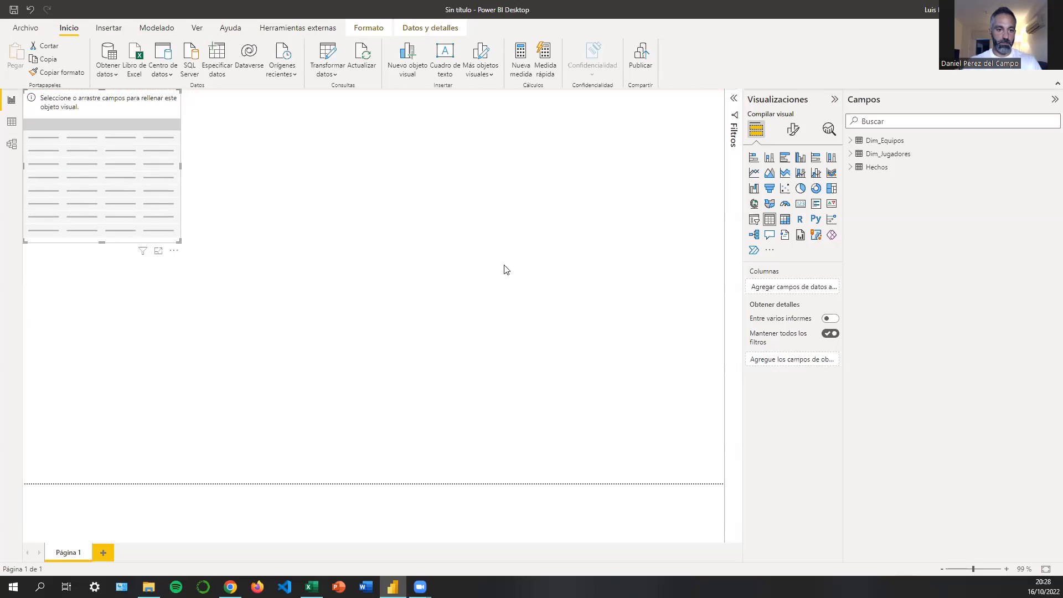
left_click_drag(86, 179, 138, 227)
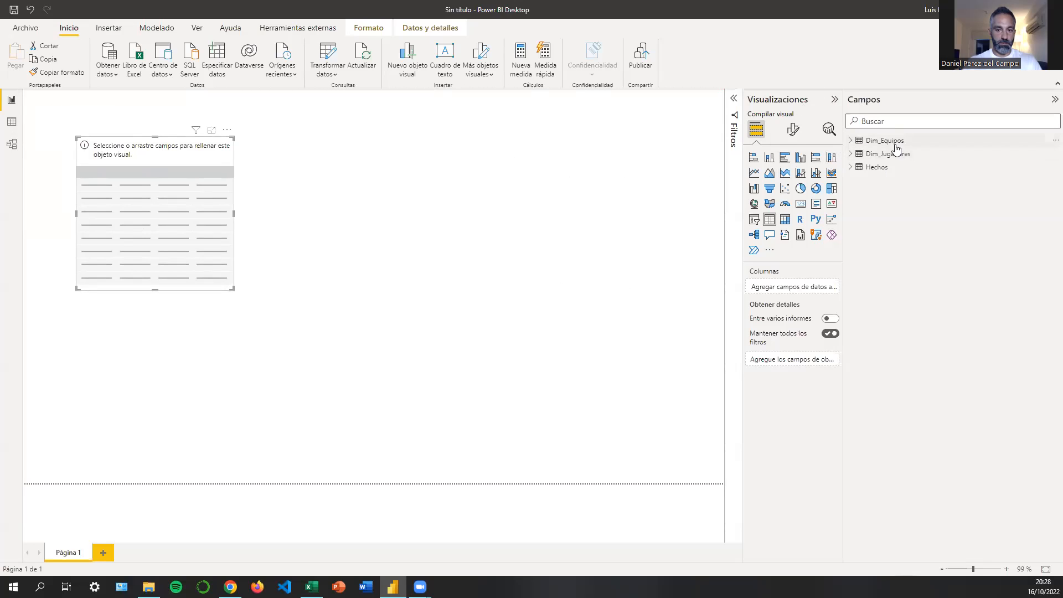
left_click(851, 142)
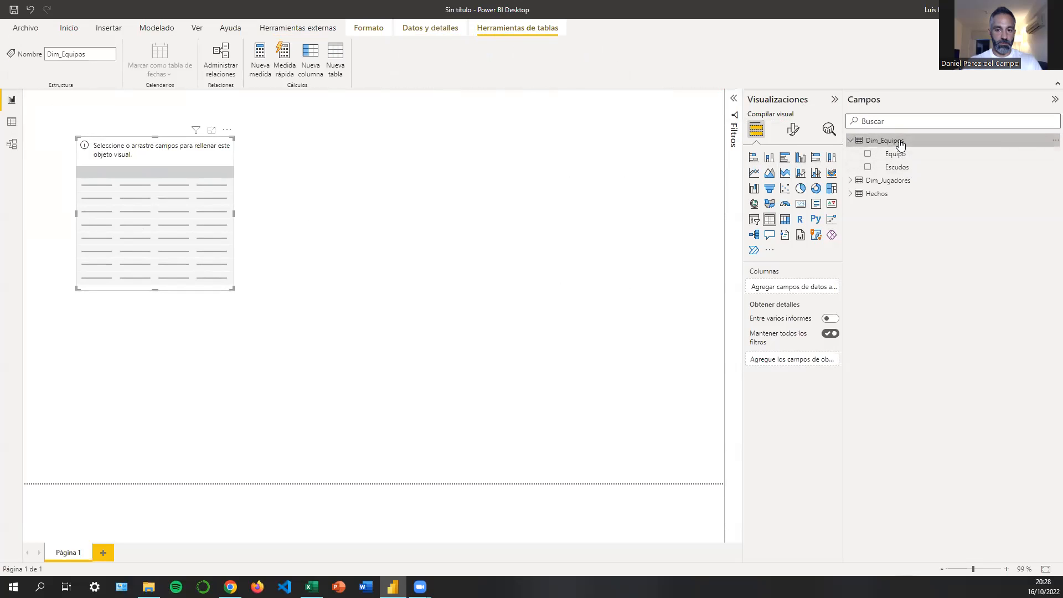
left_click_drag(895, 155, 156, 203)
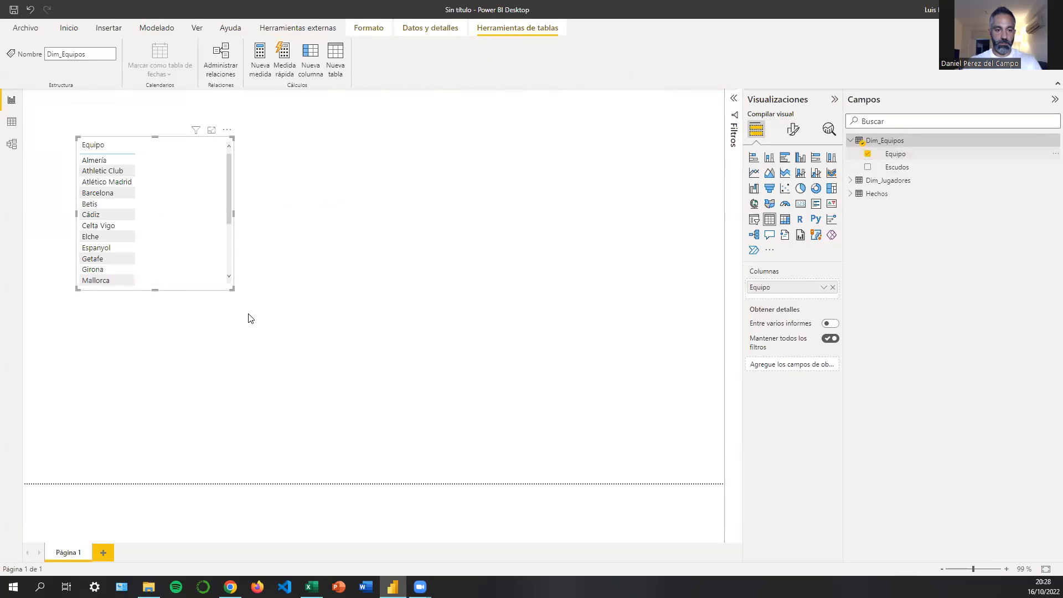
left_click_drag(233, 289, 252, 447)
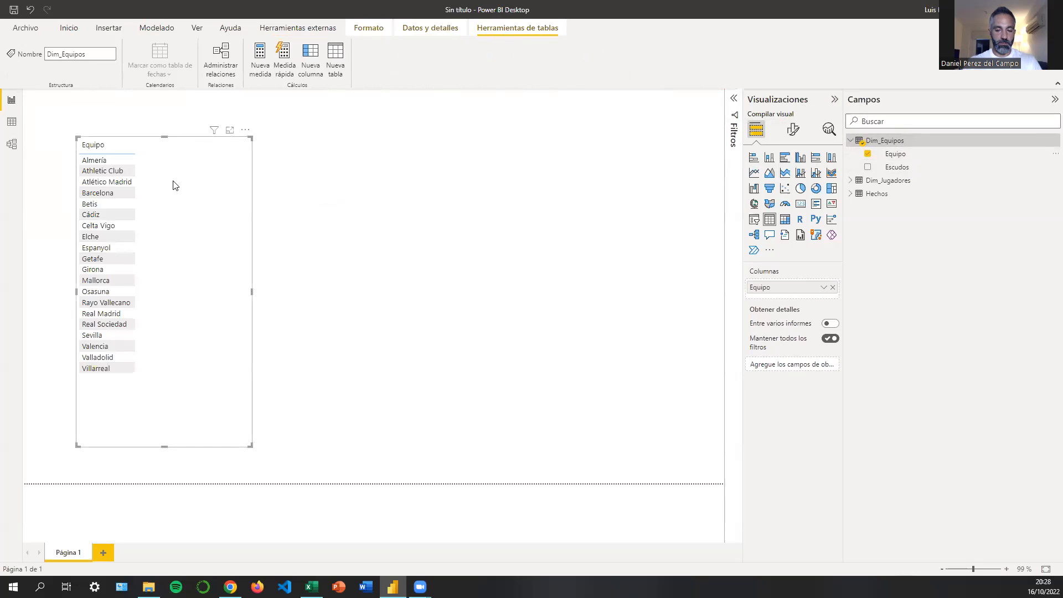
Check the relationships in the model diagram, then add Jugador from Dim_Jugadores to the report table after Equipo.
left_click(68, 28)
left_click(12, 144)
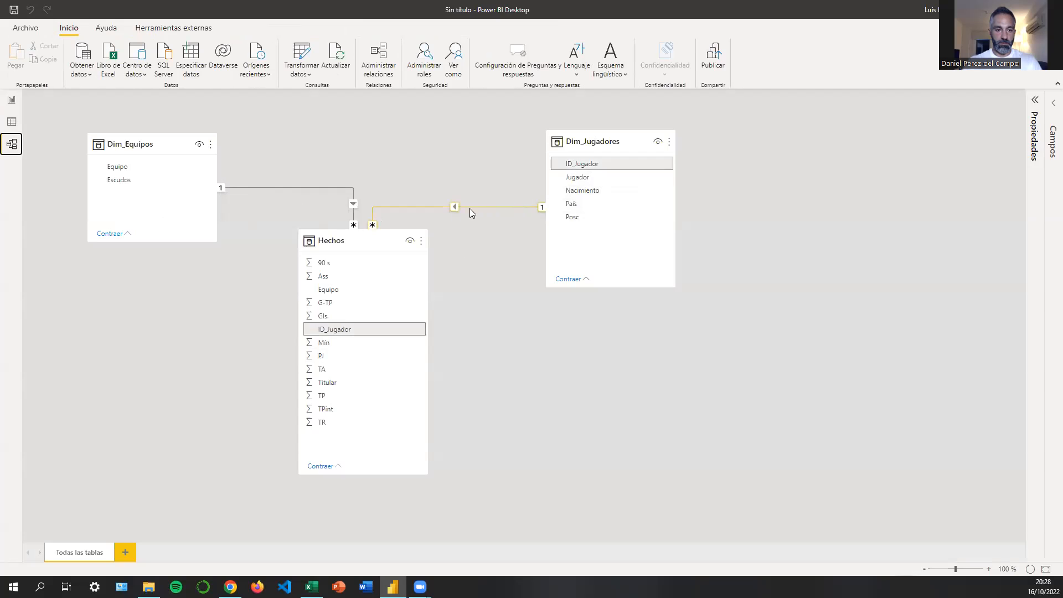
left_click(10, 101)
left_click(850, 140)
left_click(852, 155)
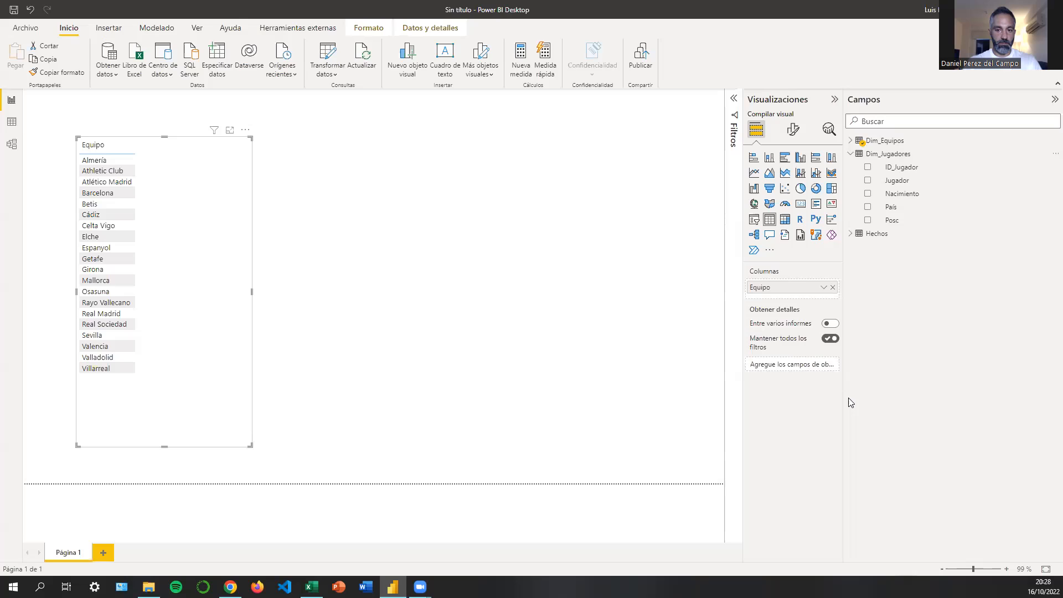
left_click_drag(932, 182, 797, 300)
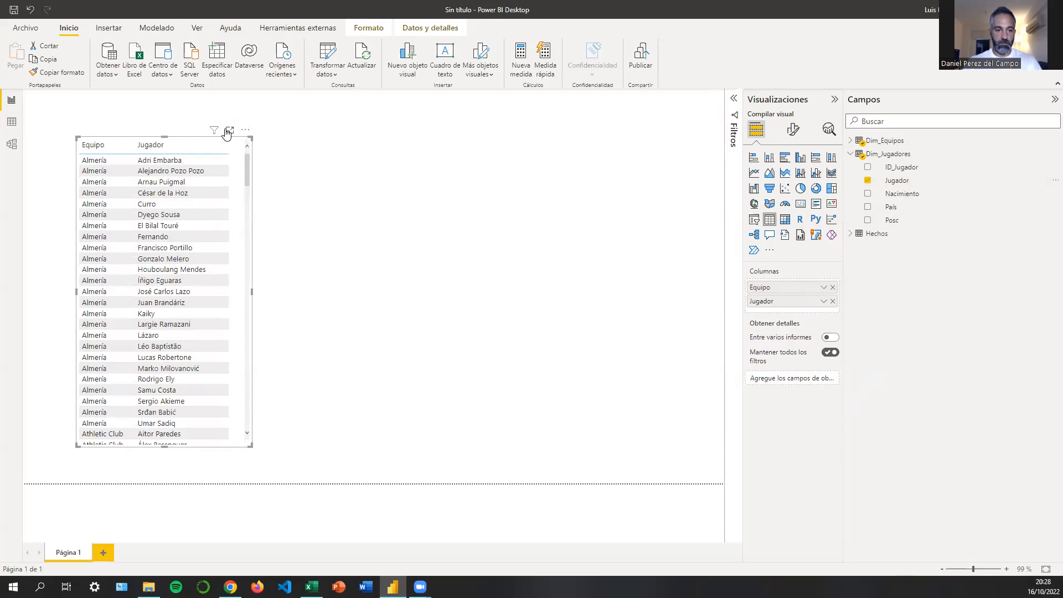
Extend the table visual slightly upward and look through its team and player rows.
left_click_drag(166, 136, 166, 117)
scroll(191, 249, "down", 5)
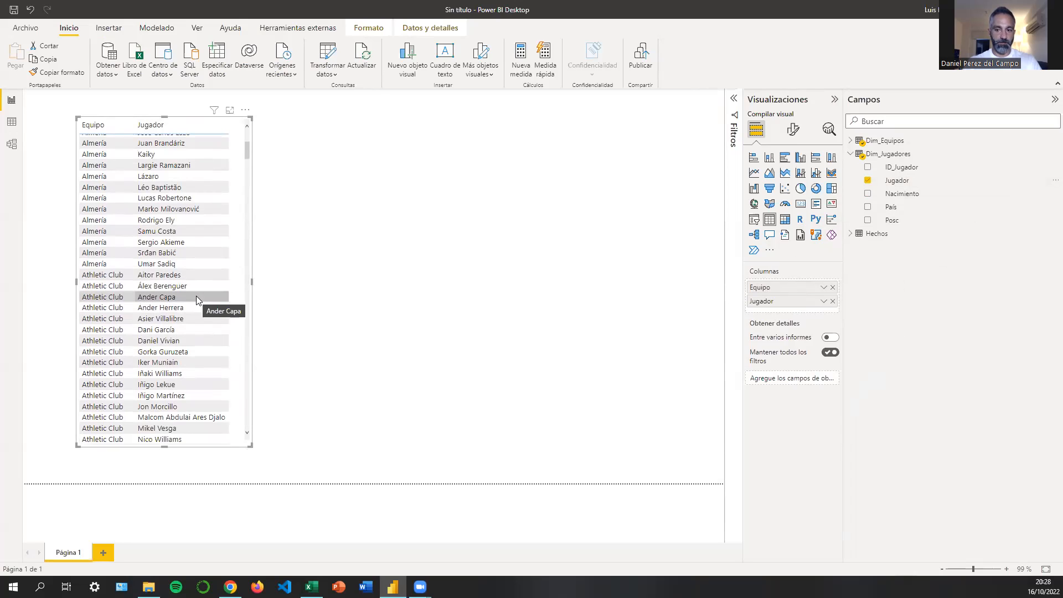
scroll(197, 296, "up", 5)
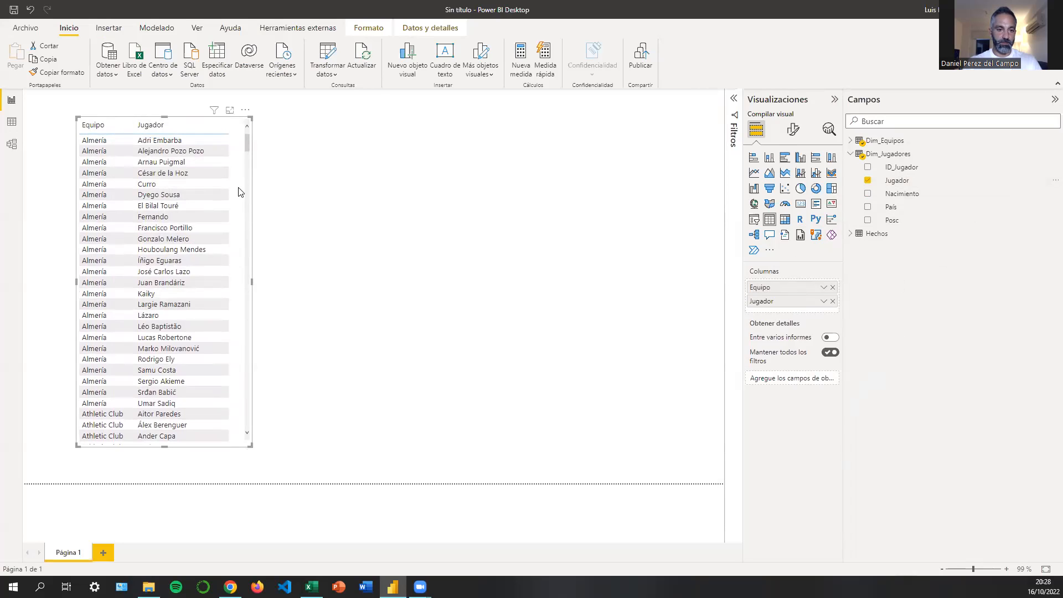
scroll(240, 248, "down", 15)
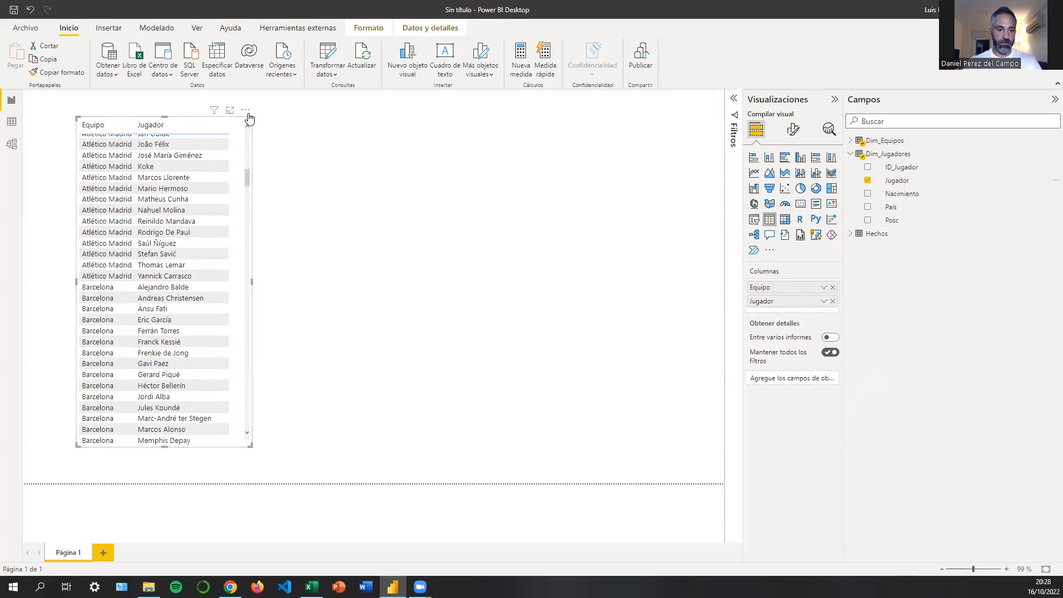
Shift the table toward the left side of the page and enlarge it down to the page's lower border.
left_click_drag(250, 114, 178, 121)
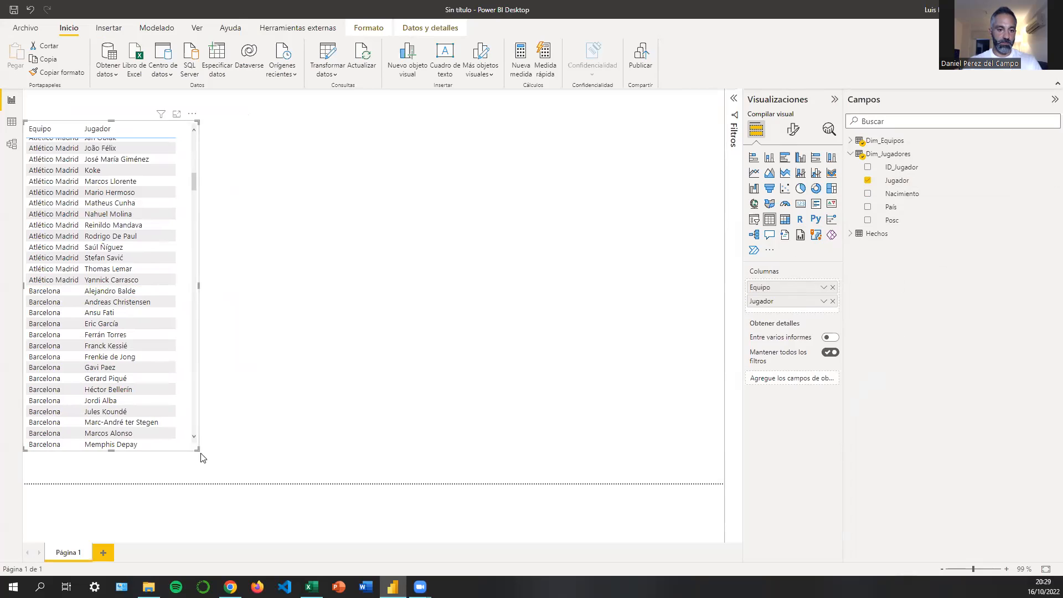
left_click_drag(197, 450, 288, 483)
scroll(239, 255, "up", 10)
scroll(239, 255, "up", 7)
left_click(373, 231)
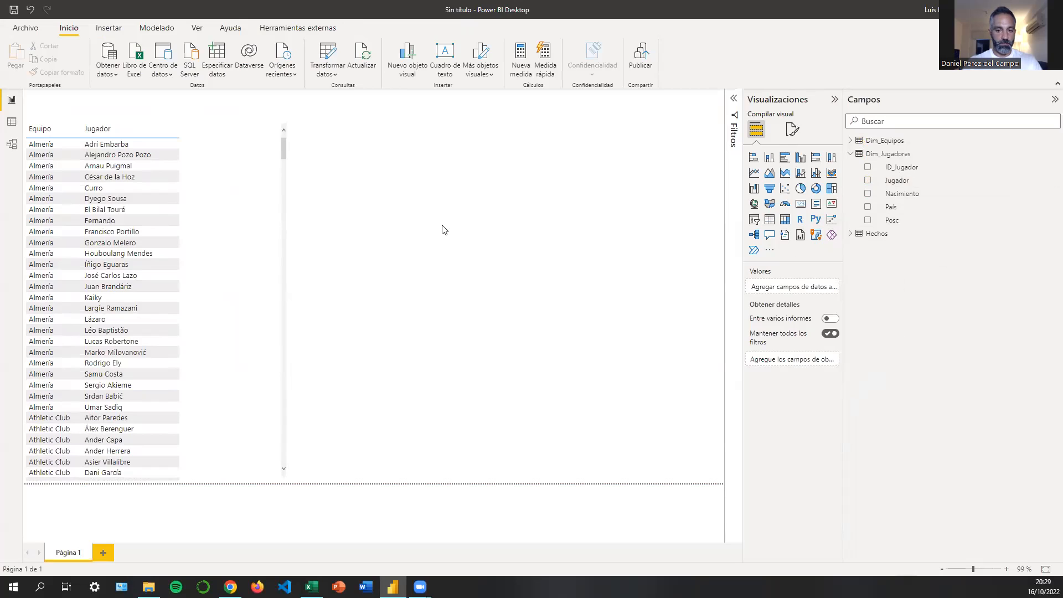
Set the data category of the Escudos column in Dim_Equipos to Dirección URL de la imagen.
left_click(5, 126)
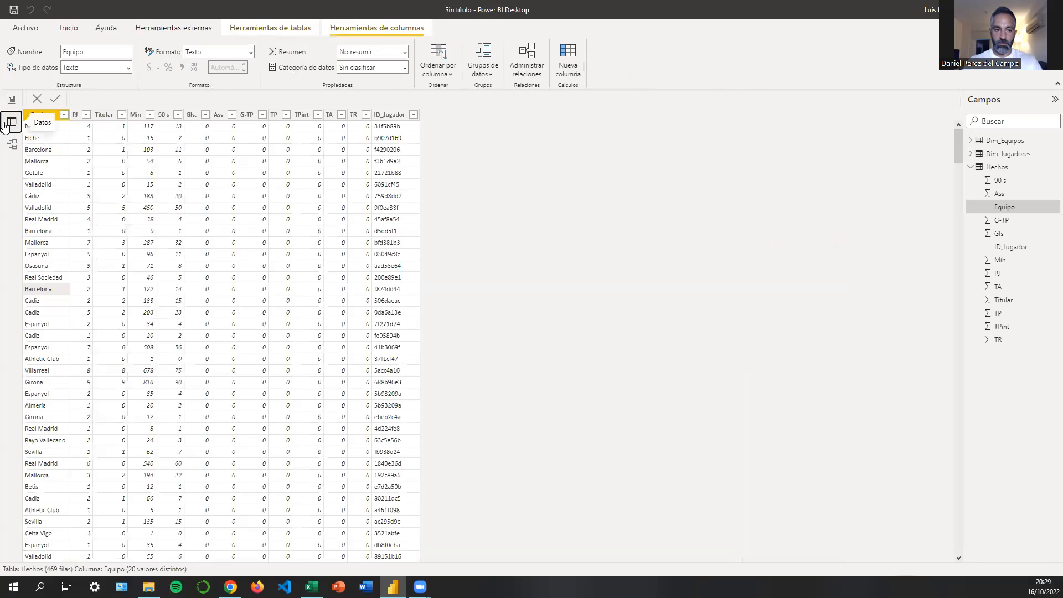
left_click(970, 168)
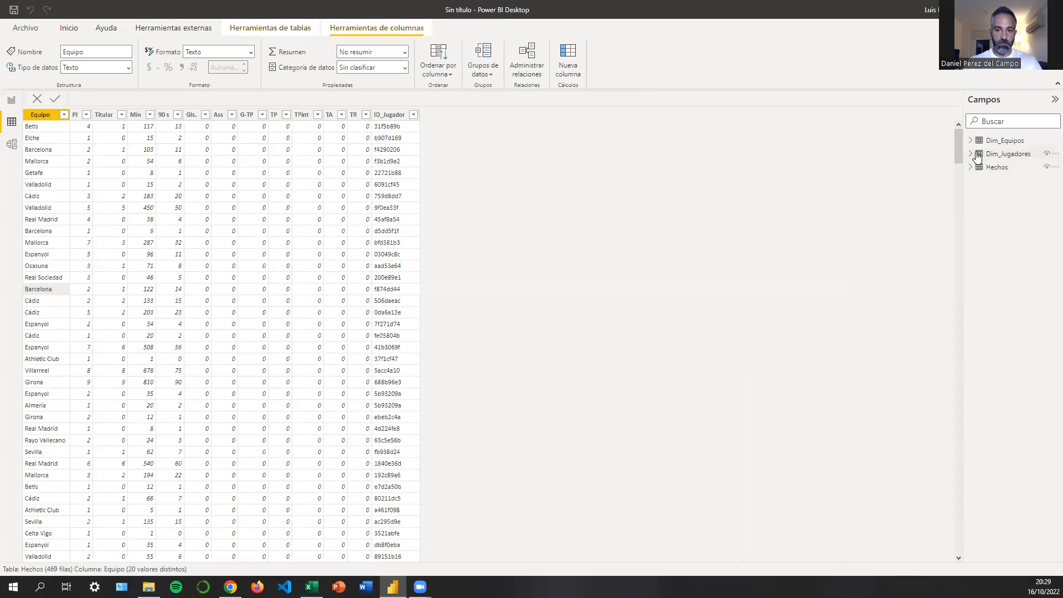
left_click(1001, 142)
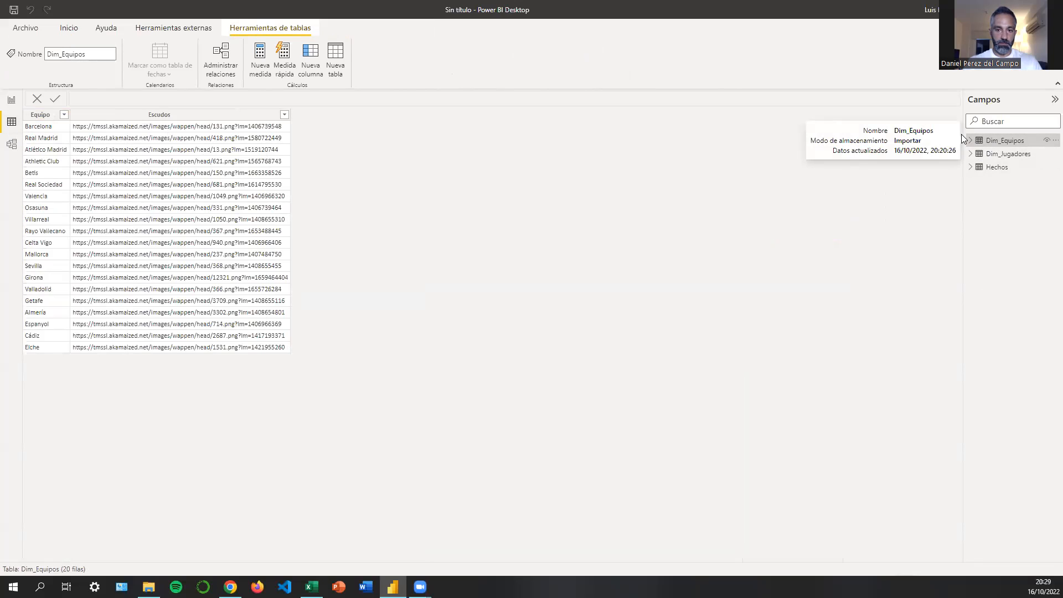
left_click(213, 115)
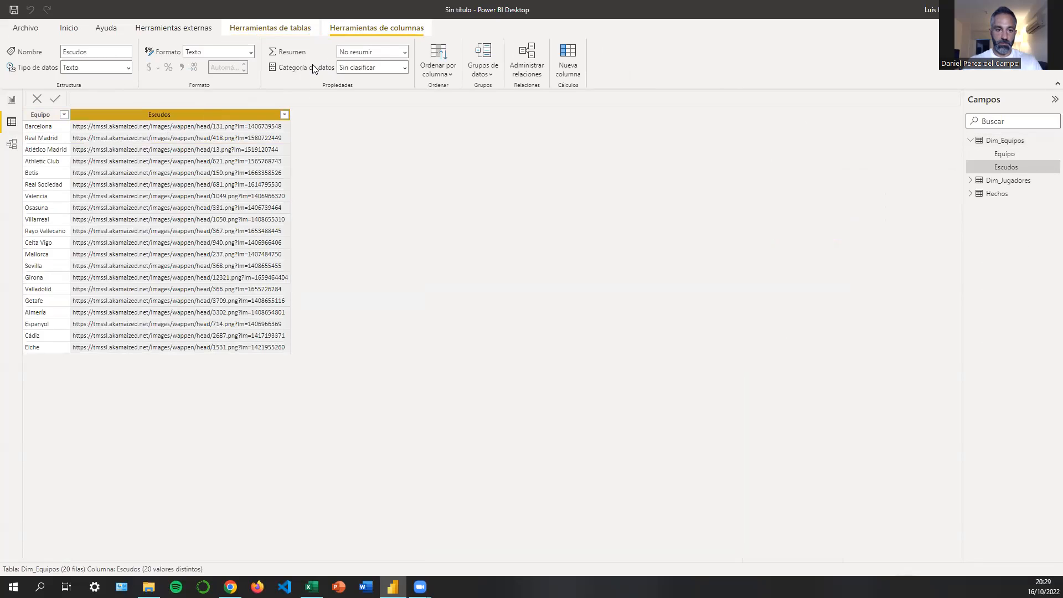
left_click(404, 67)
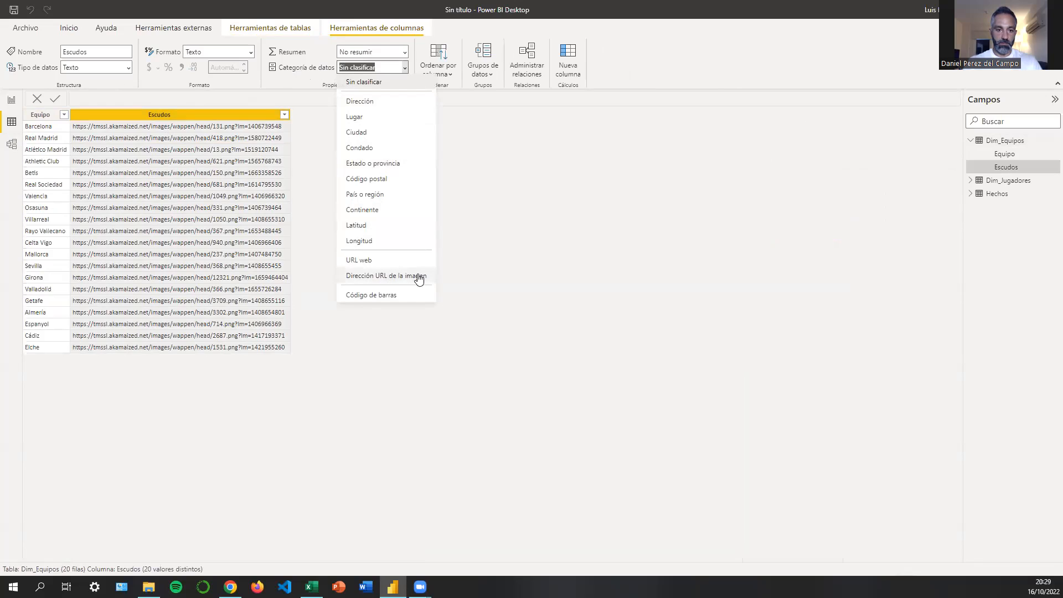
left_click(391, 276)
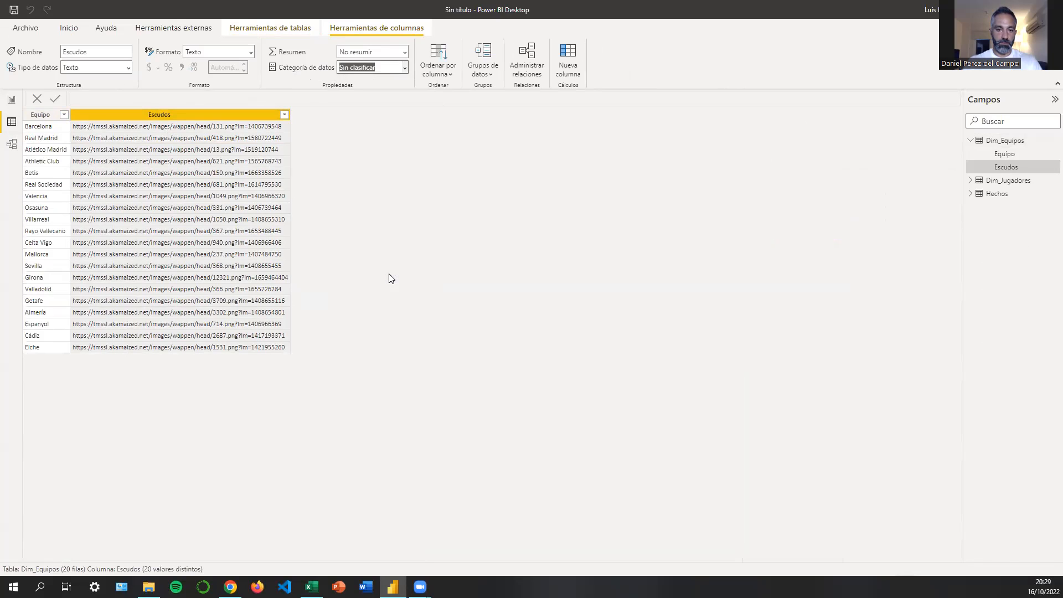
Add Escudos from Dim_Equipos to the report table as its first column, before Equipo.
left_click(11, 100)
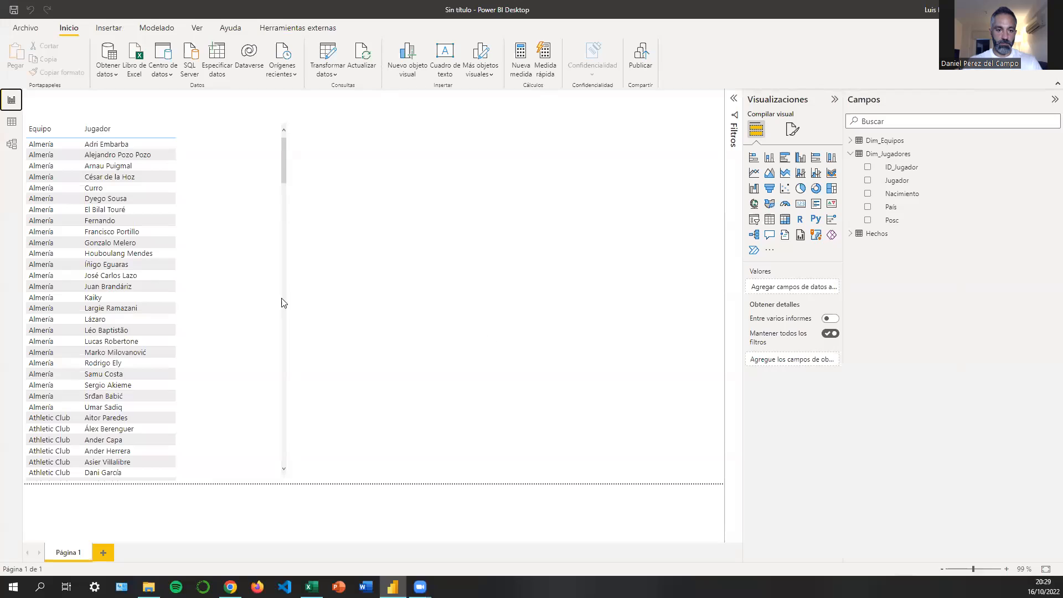
left_click(226, 188)
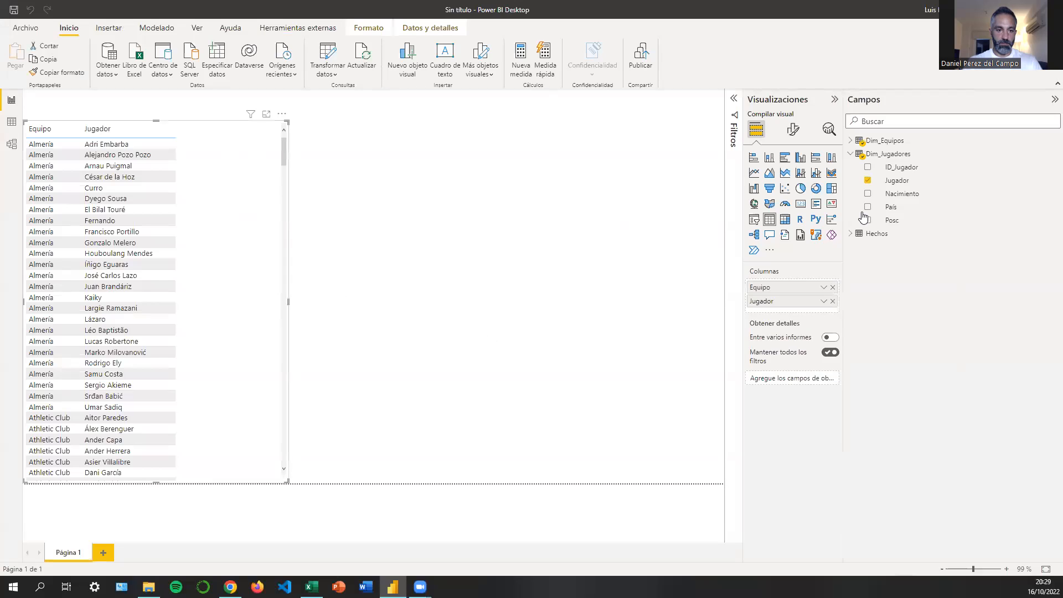
left_click(851, 154)
left_click(851, 141)
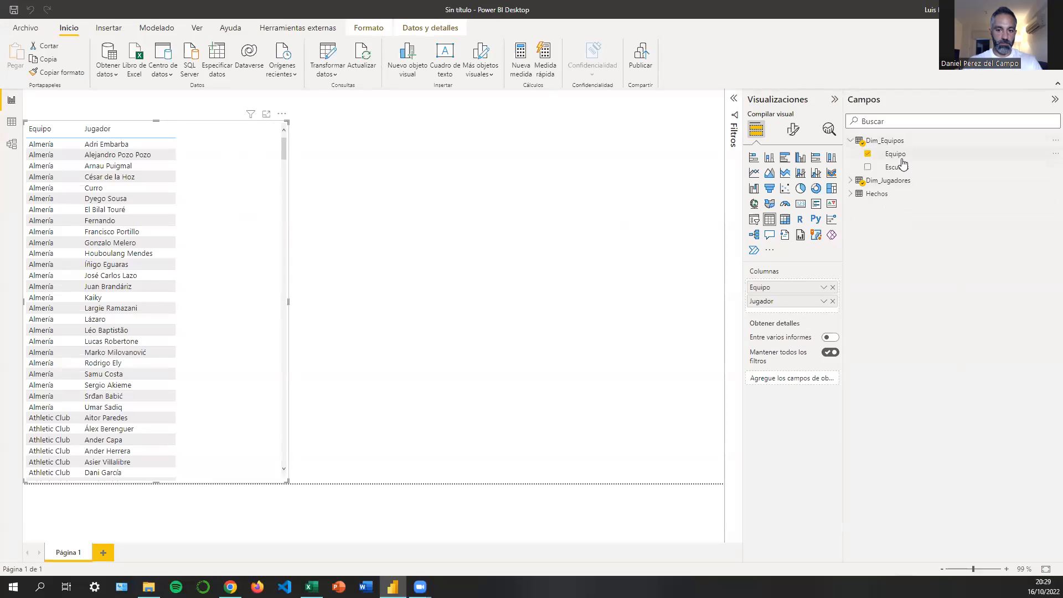
left_click_drag(911, 170, 775, 286)
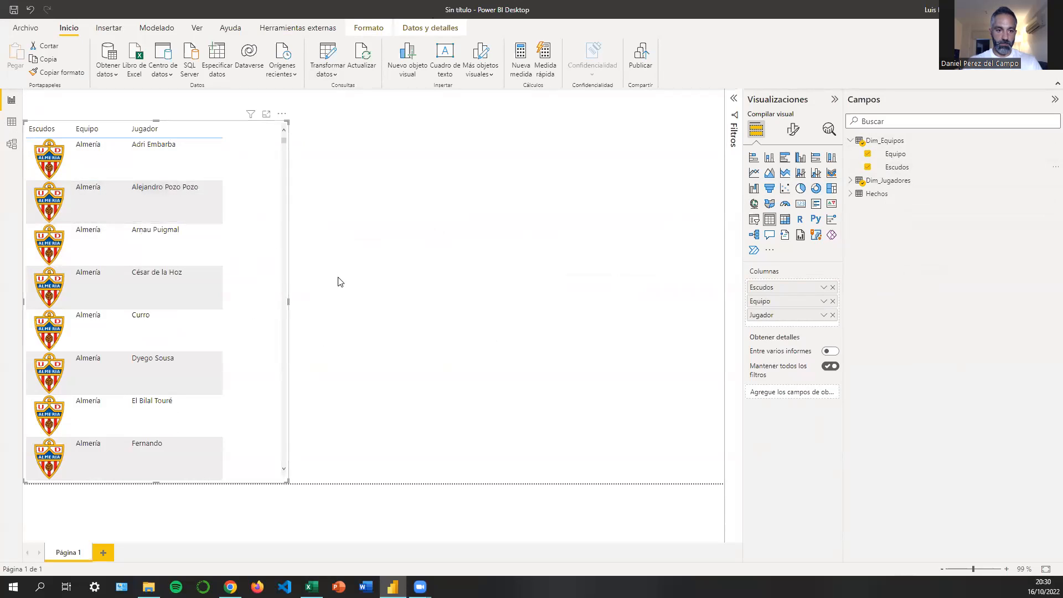
Reduce the image height in the table visual to 24 px.
left_click(795, 130)
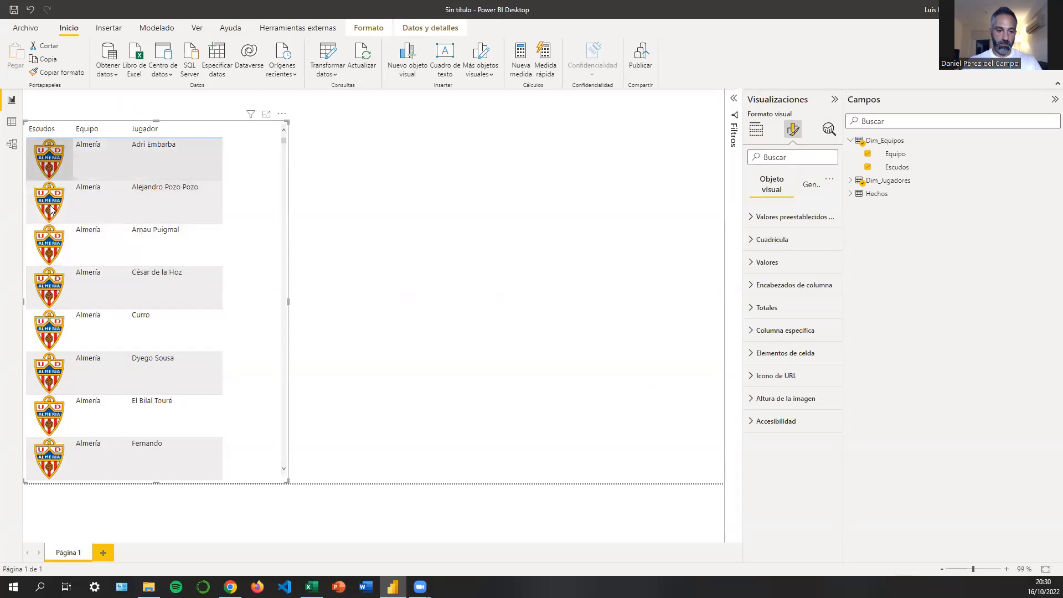
left_click(753, 400)
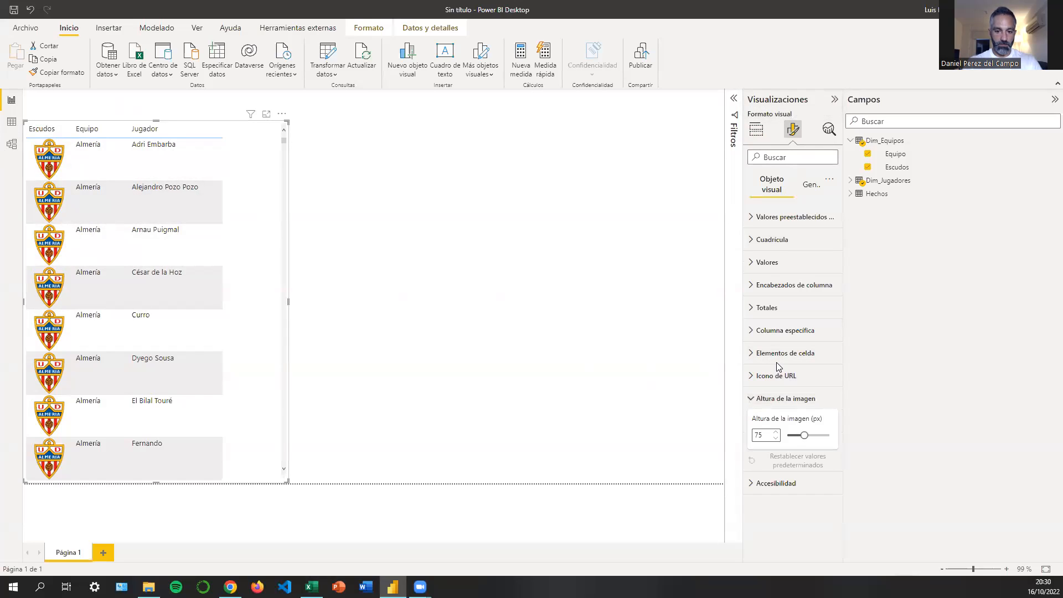
left_click_drag(806, 436, 775, 448)
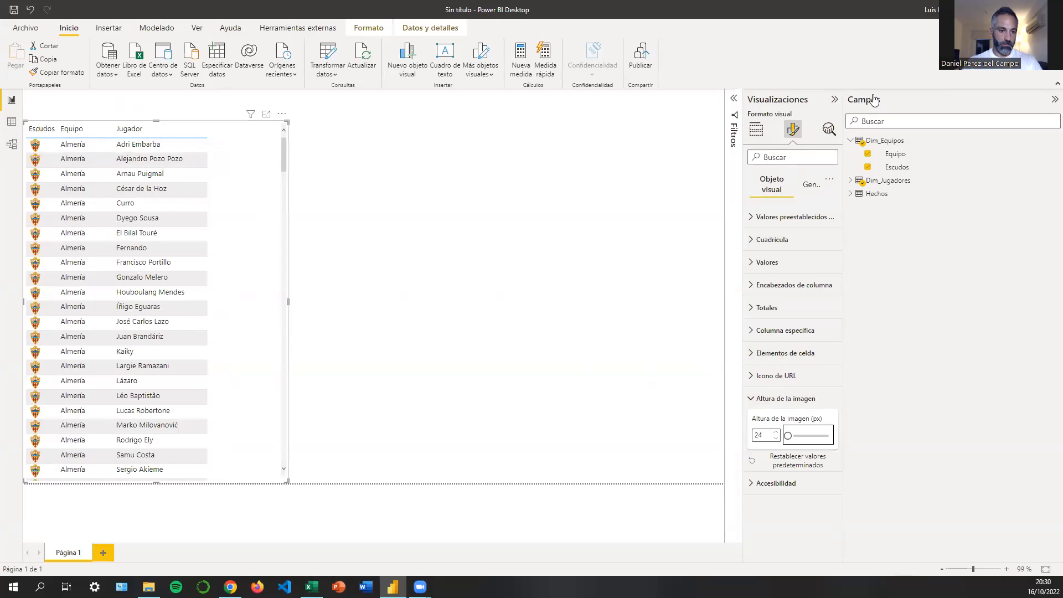
Move the table to the left edge of the page and widen it slightly.
left_click(1055, 99)
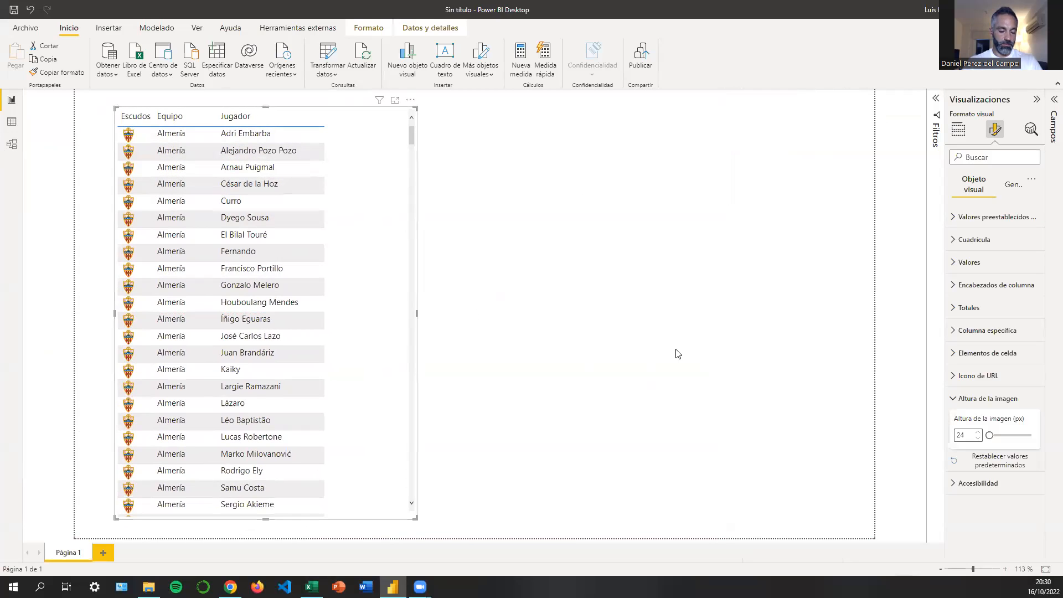
left_click(584, 190)
left_click_drag(346, 190, 285, 225)
left_click(511, 204)
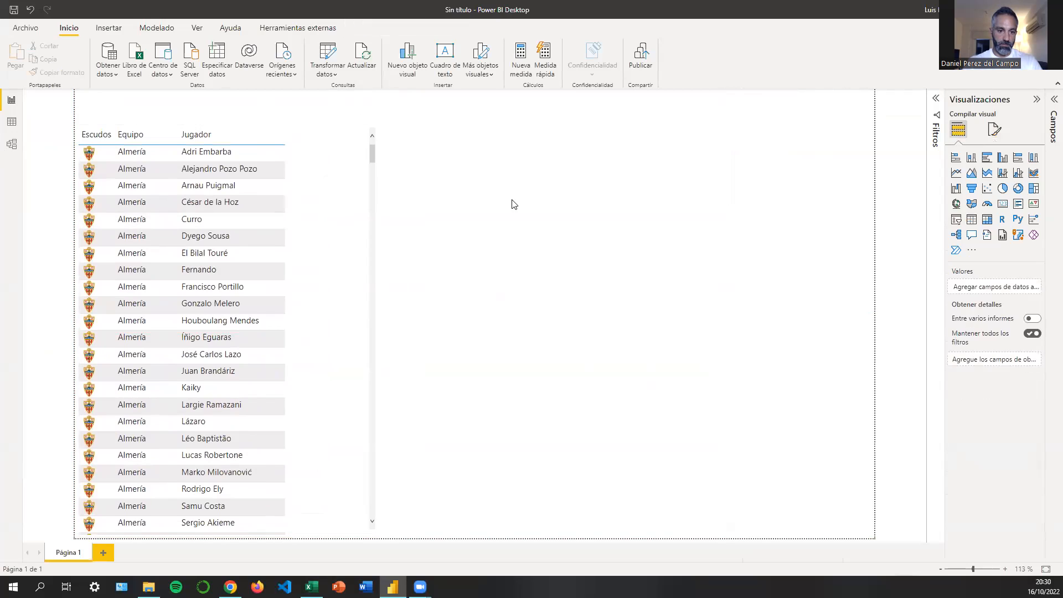
left_click(1053, 123)
left_click(245, 210)
left_click_drag(290, 312, 309, 311)
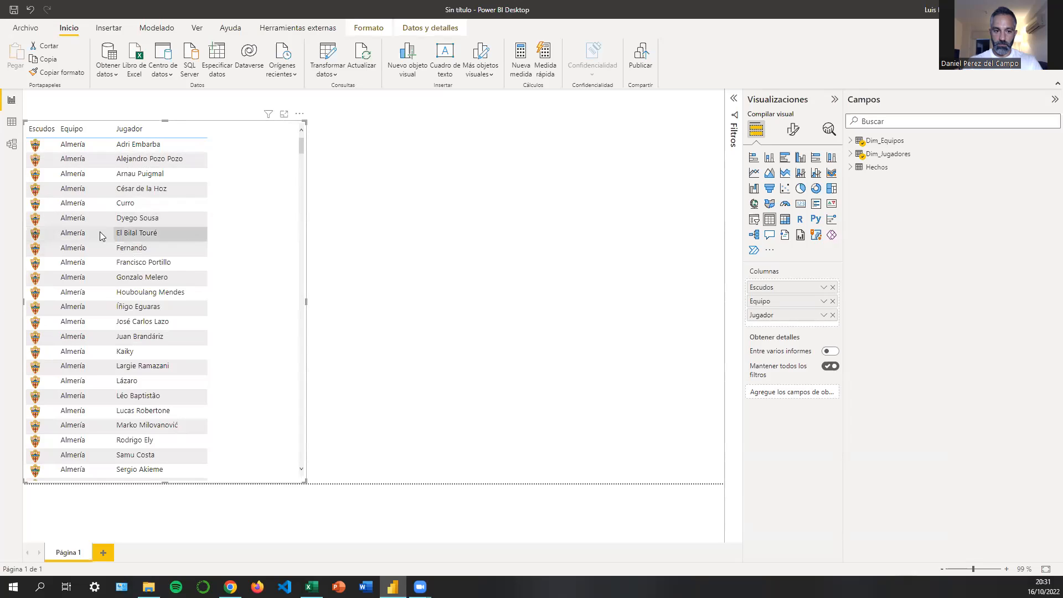
Add Gls. from Hechos to the table and sort the rows by it in descending order.
left_click(851, 167)
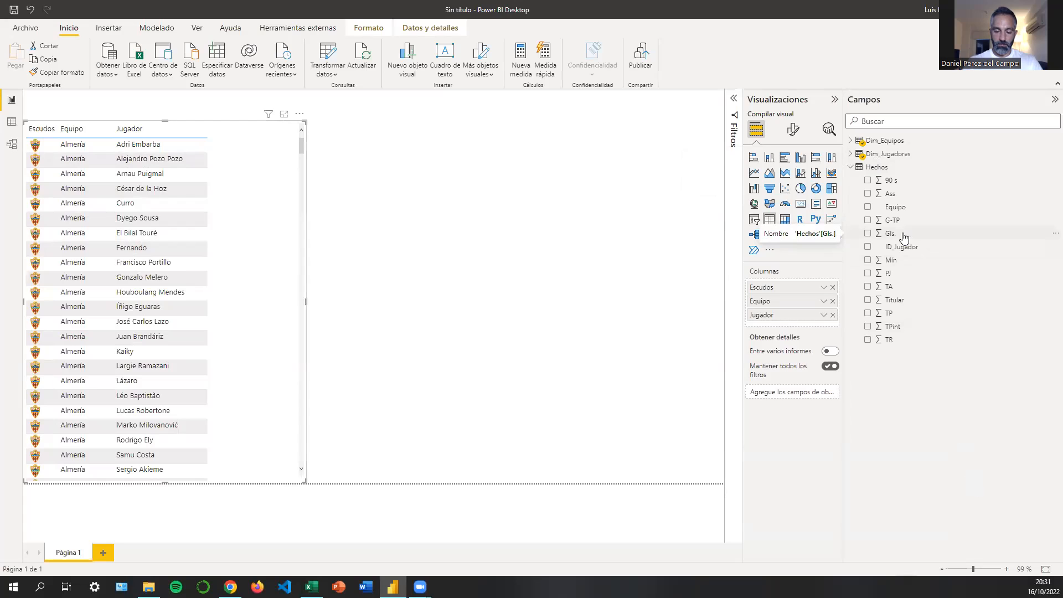
left_click_drag(903, 237, 247, 229)
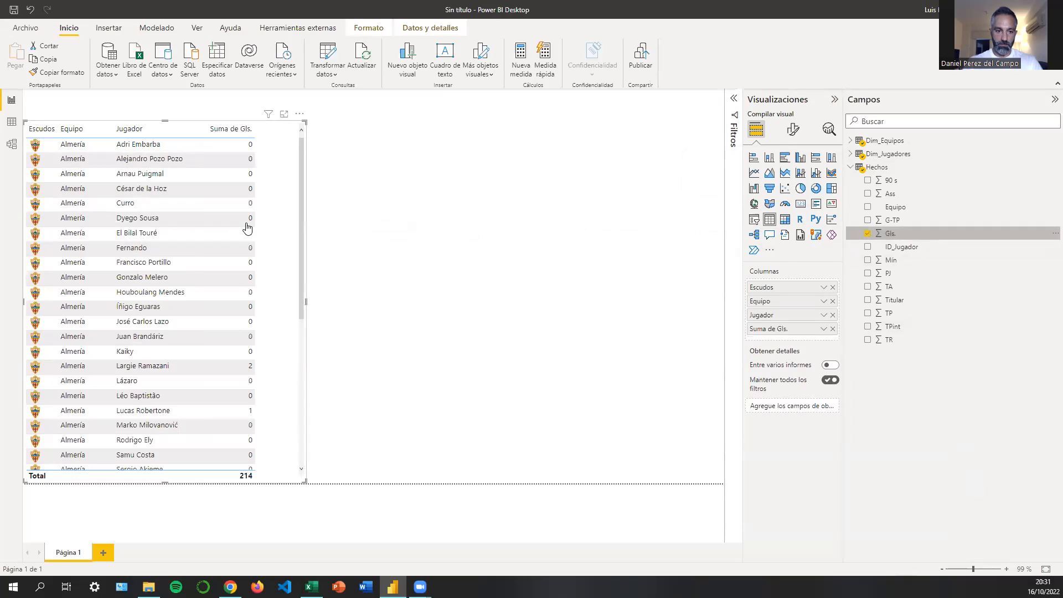
left_click(236, 131)
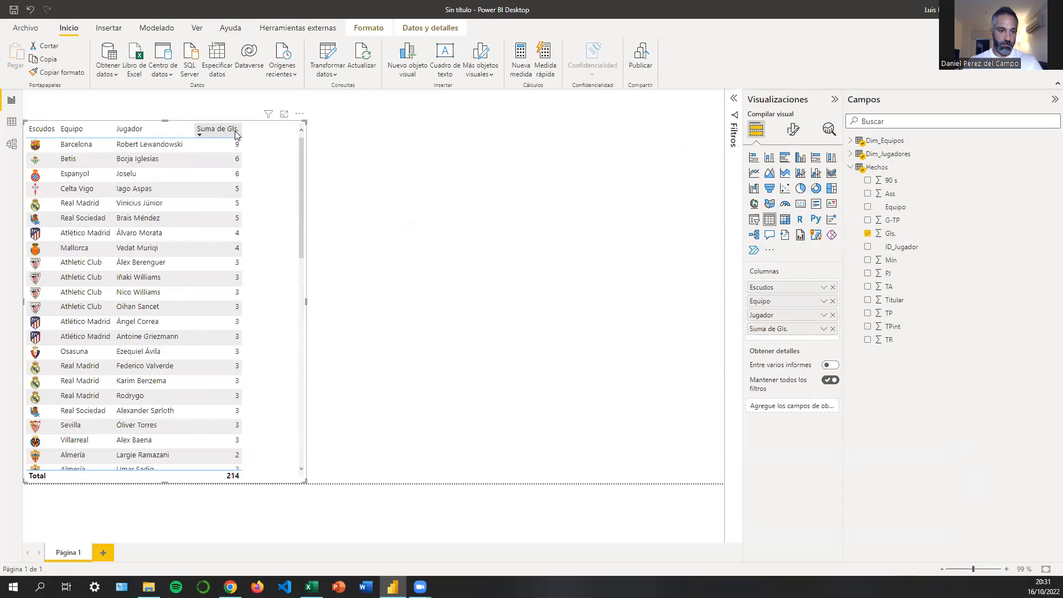
left_click(458, 189)
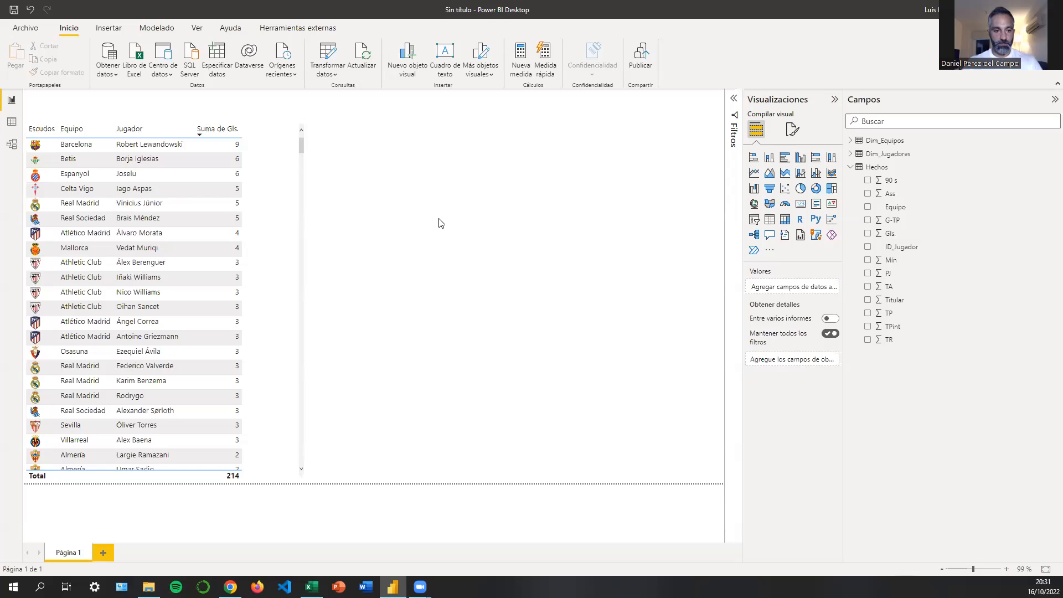
Add Ass from Hechos as the table's last column, adjusting the visual's width to fit the columns.
left_click(280, 287)
left_click_drag(325, 309, 347, 308)
left_click_drag(896, 196, 277, 244)
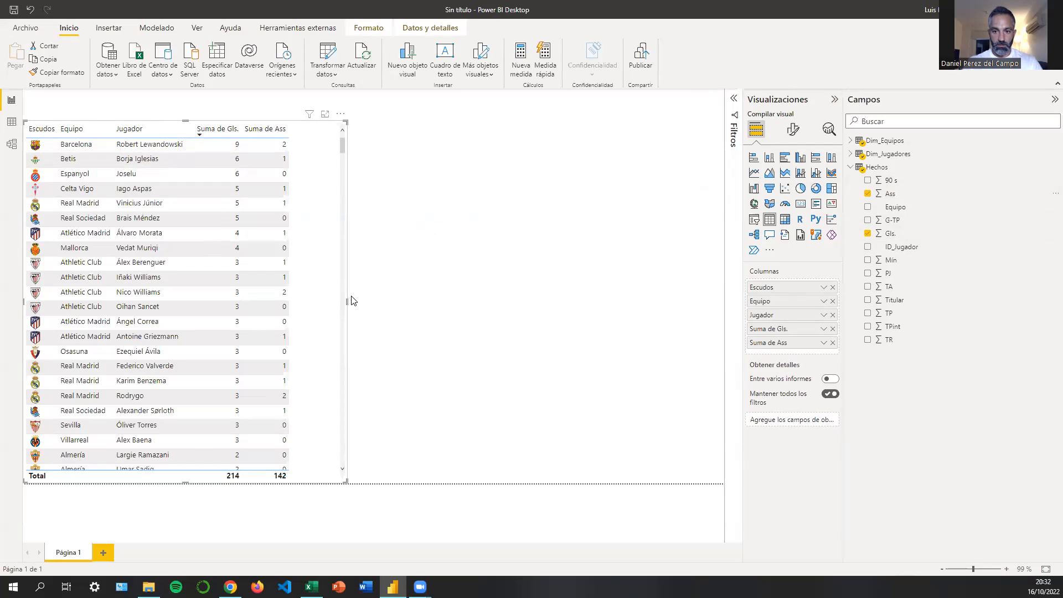
left_click_drag(346, 301, 310, 305)
left_click(352, 277)
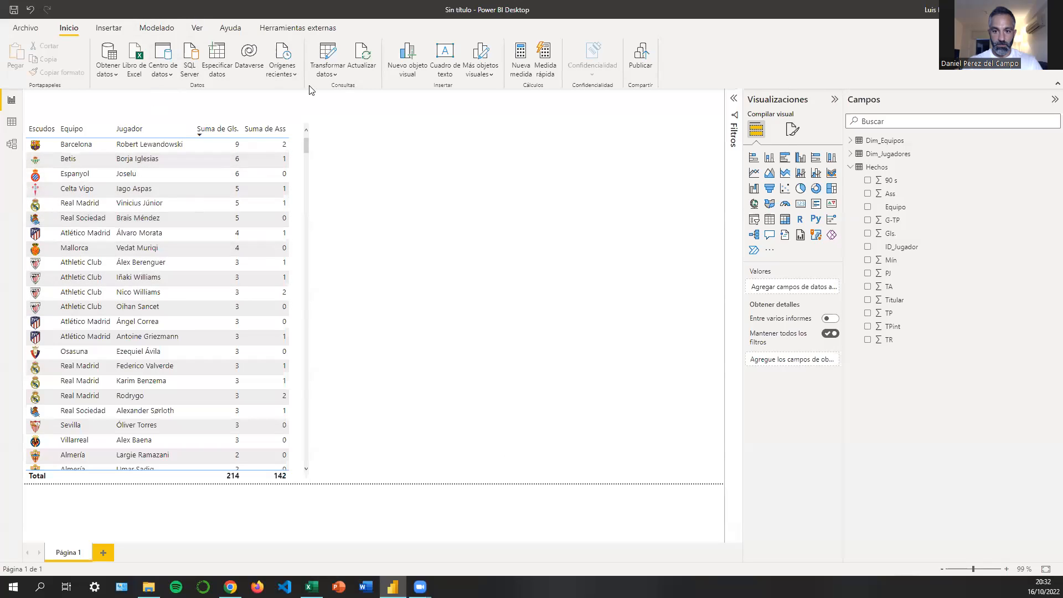
Apply the report theme with teal and dark grey data colours.
left_click(196, 28)
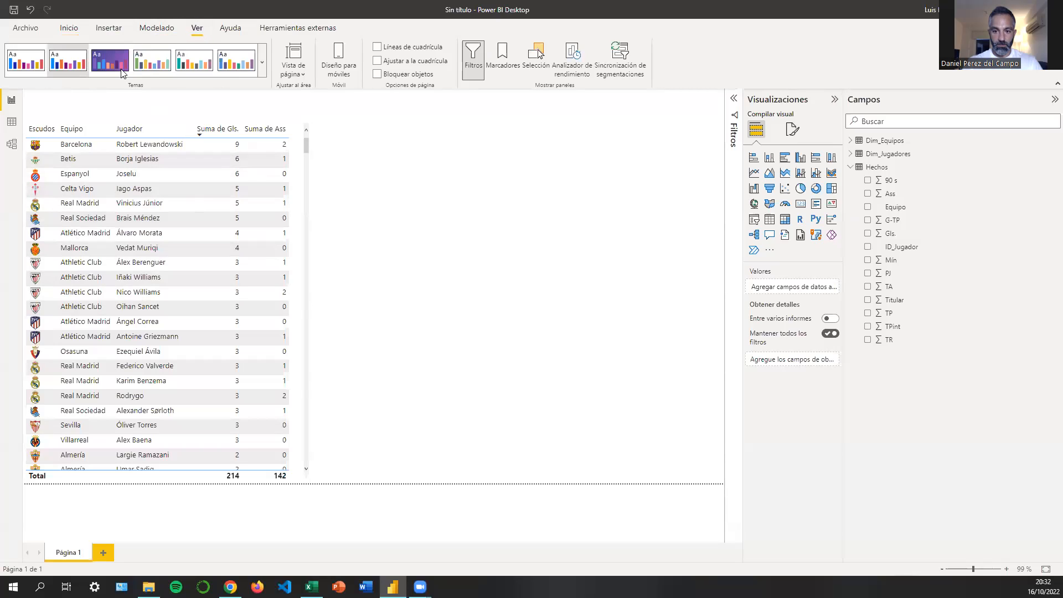
left_click(262, 61)
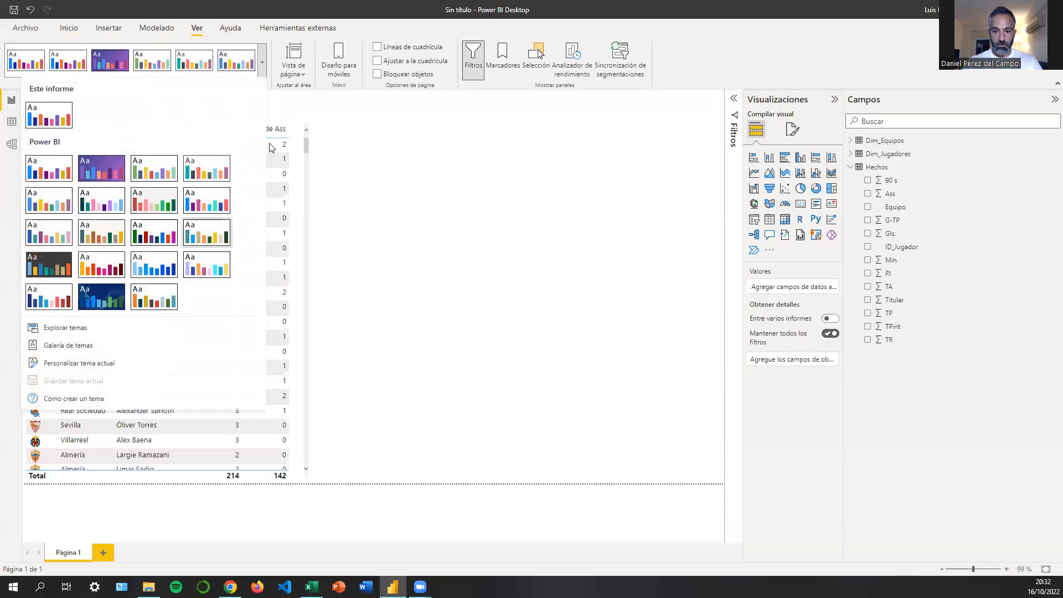
left_click(270, 146)
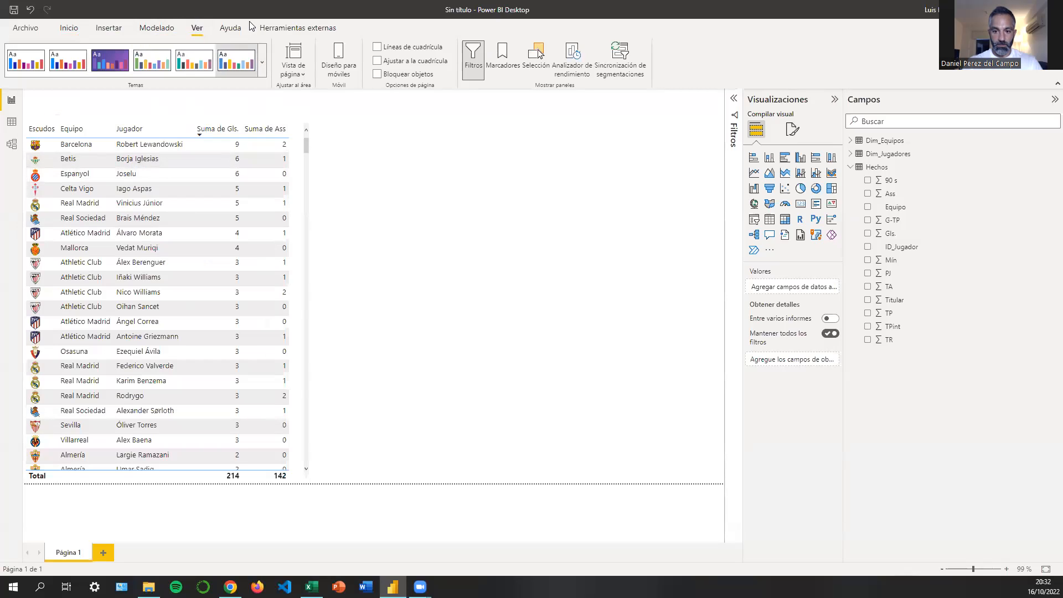
left_click(198, 65)
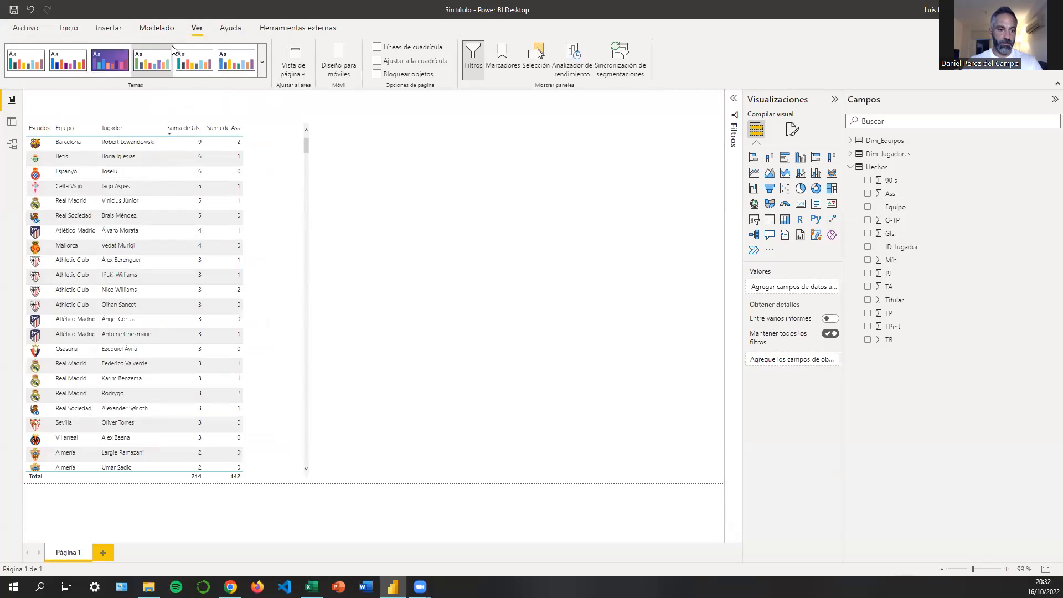
left_click(68, 28)
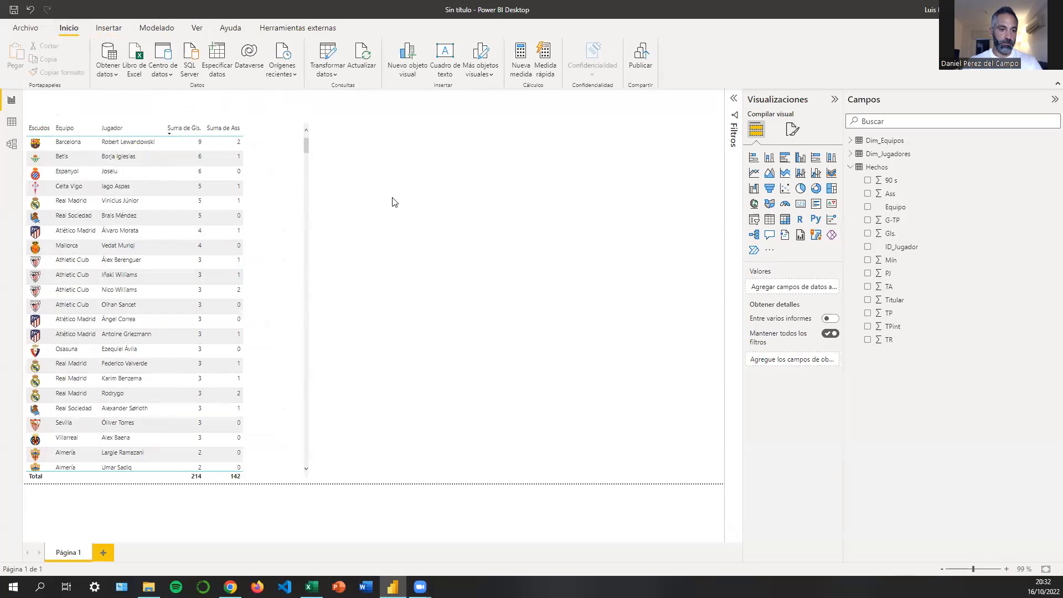
Narrow the table visual so that it fits closely around its columns.
left_click(311, 308)
left_click_drag(309, 304, 270, 299)
left_click(306, 257)
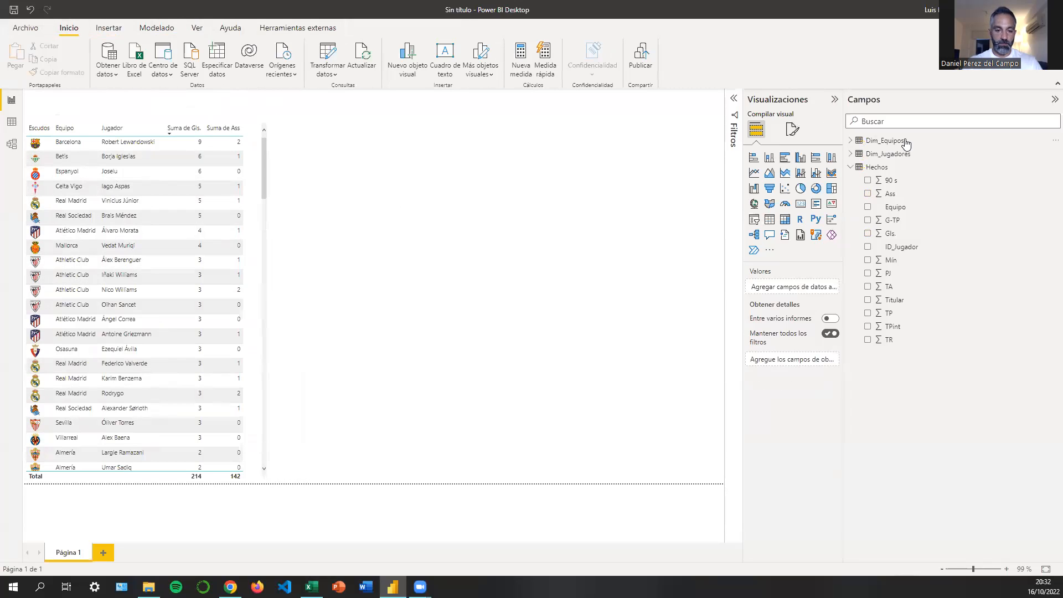
Insert a stacked area chart beside the table, spanning the rest of the page width along its upper part.
left_click(851, 167)
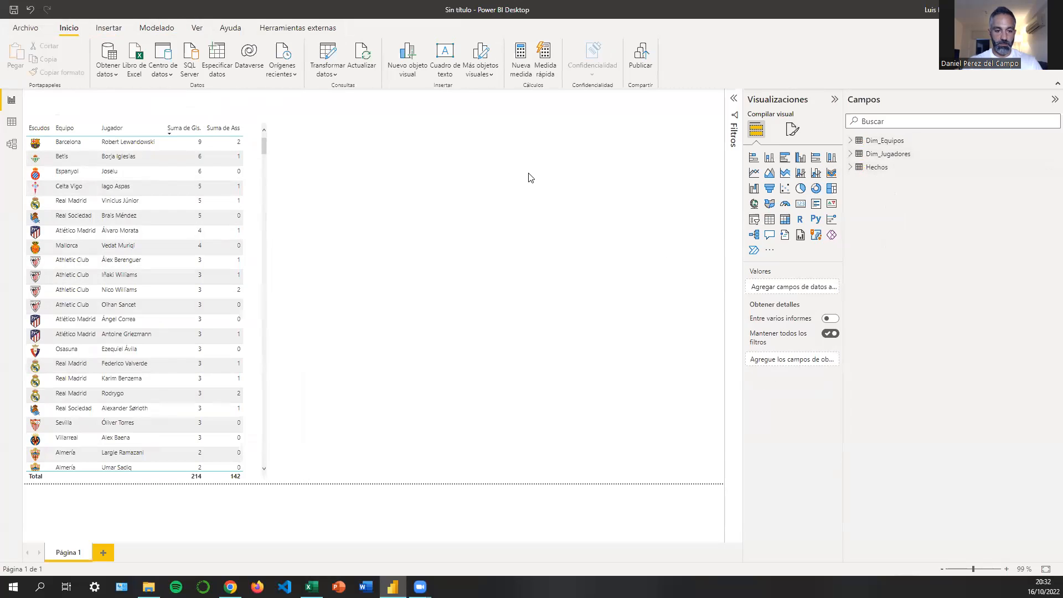
left_click(787, 173)
left_click_drag(520, 482, 734, 228)
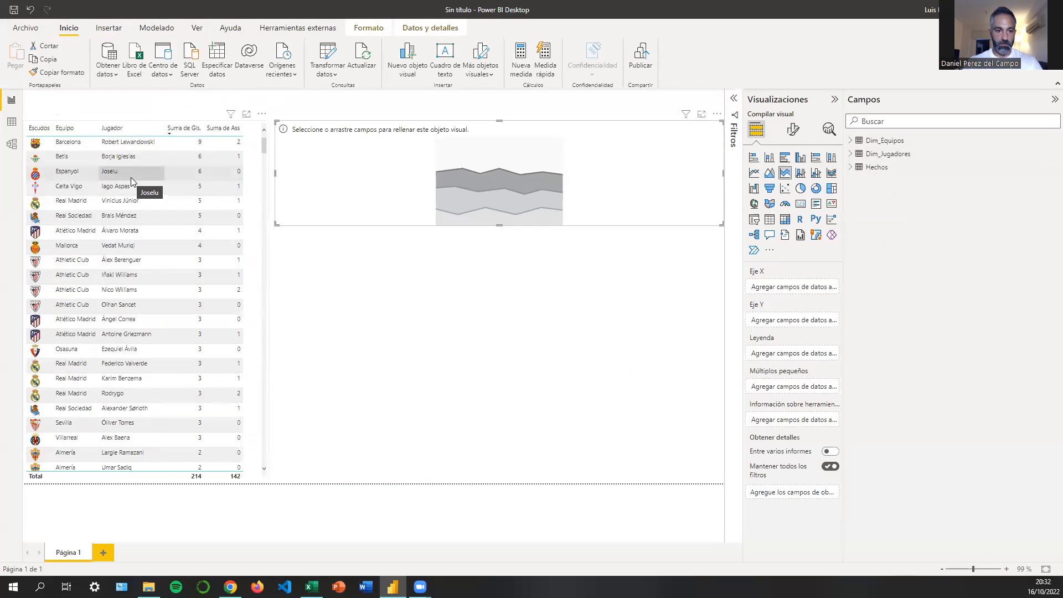
Plot Gls. from Hechos on the area chart's Y axis against Equipo from Dim_Equipos on the X axis.
left_click(851, 141)
left_click_drag(912, 158, 396, 186)
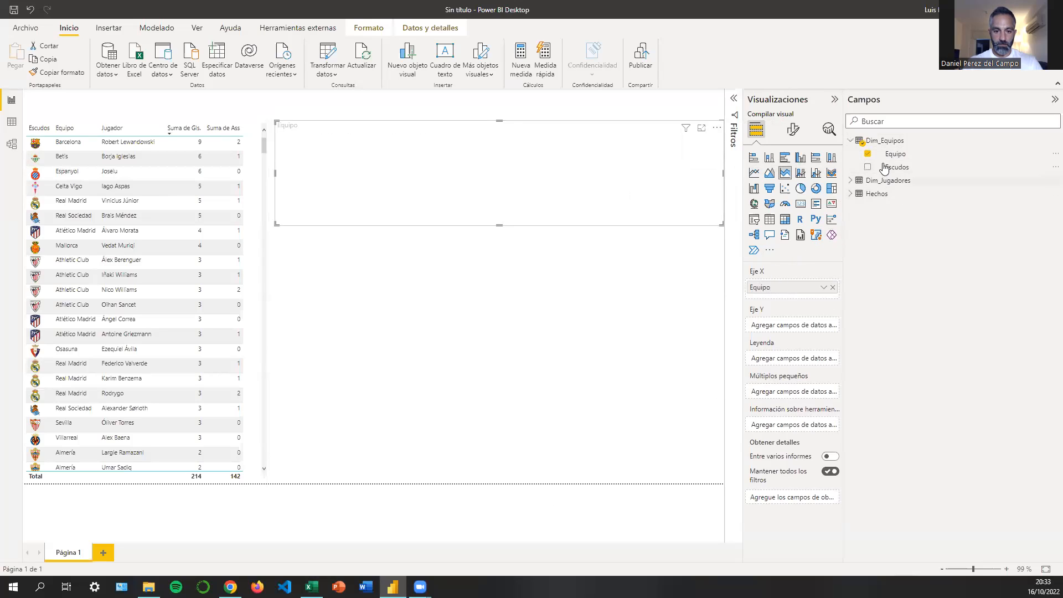
left_click(851, 141)
left_click(850, 168)
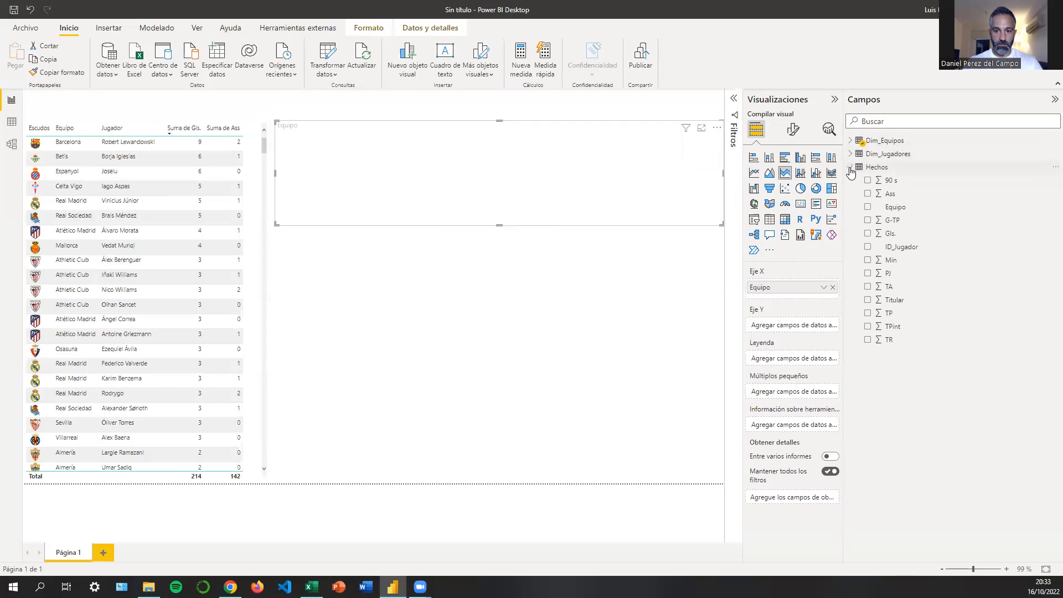
left_click_drag(904, 237, 570, 175)
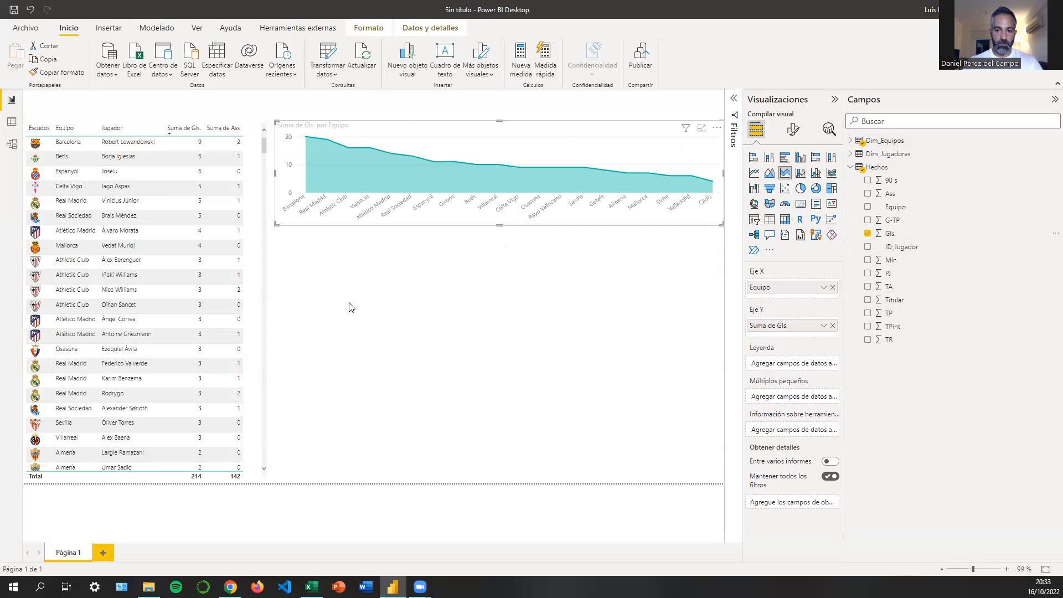
left_click(456, 287)
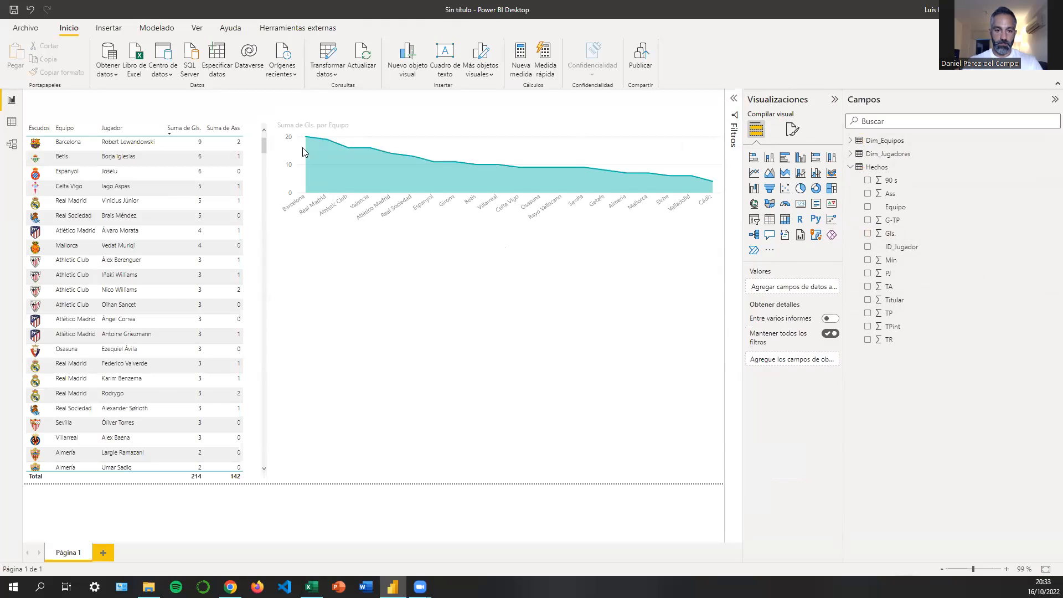
Make the area chart slightly taller by extending its lower edge.
left_click(504, 224)
left_click_drag(499, 226, 501, 252)
left_click(490, 272)
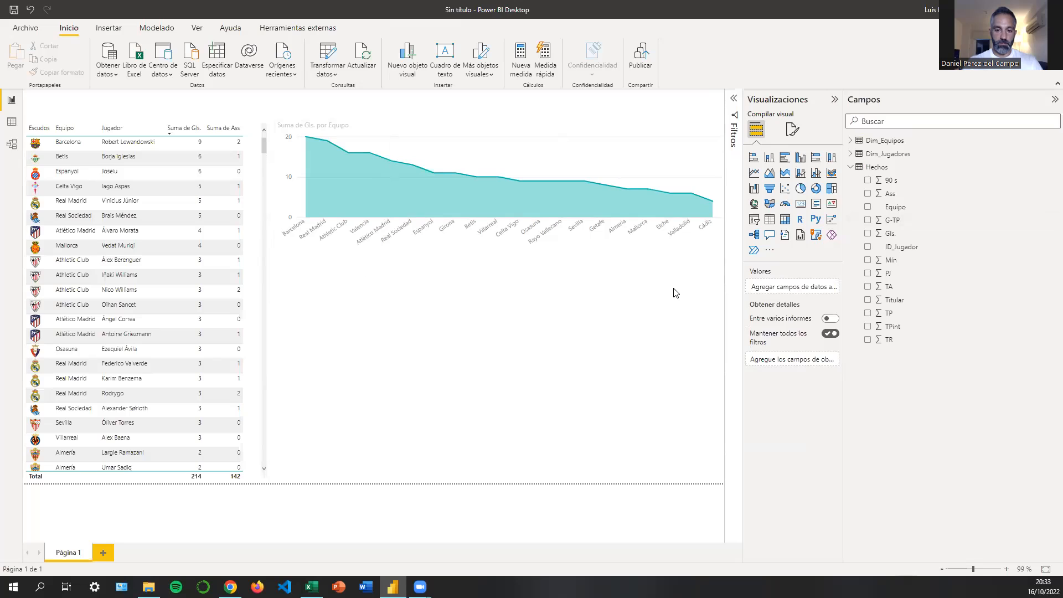
Add Ass from Hechos to the area chart's Y axis below Gls.
left_click(626, 136)
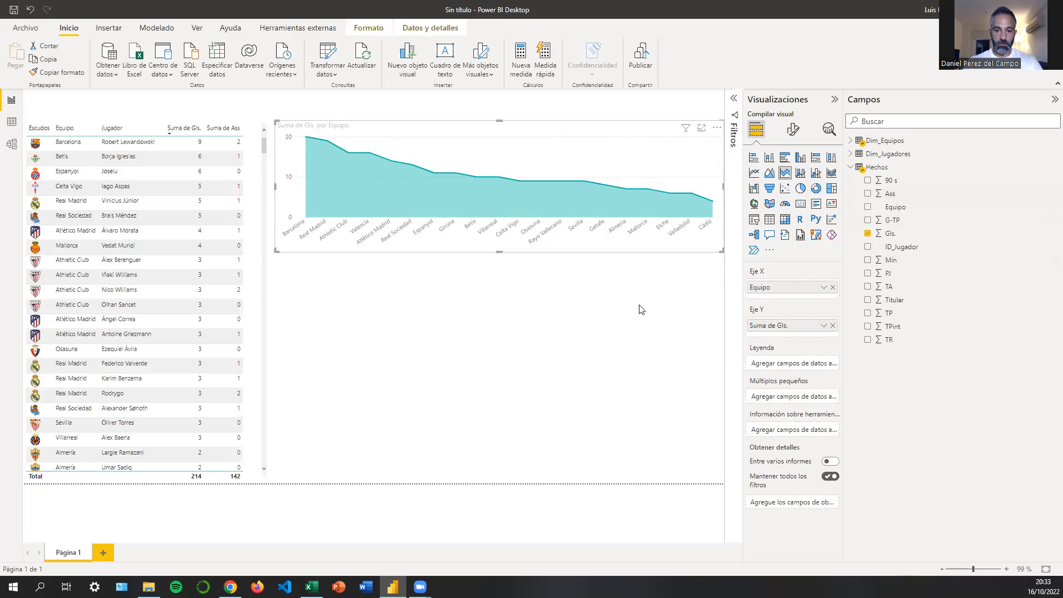
left_click_drag(920, 195, 786, 333)
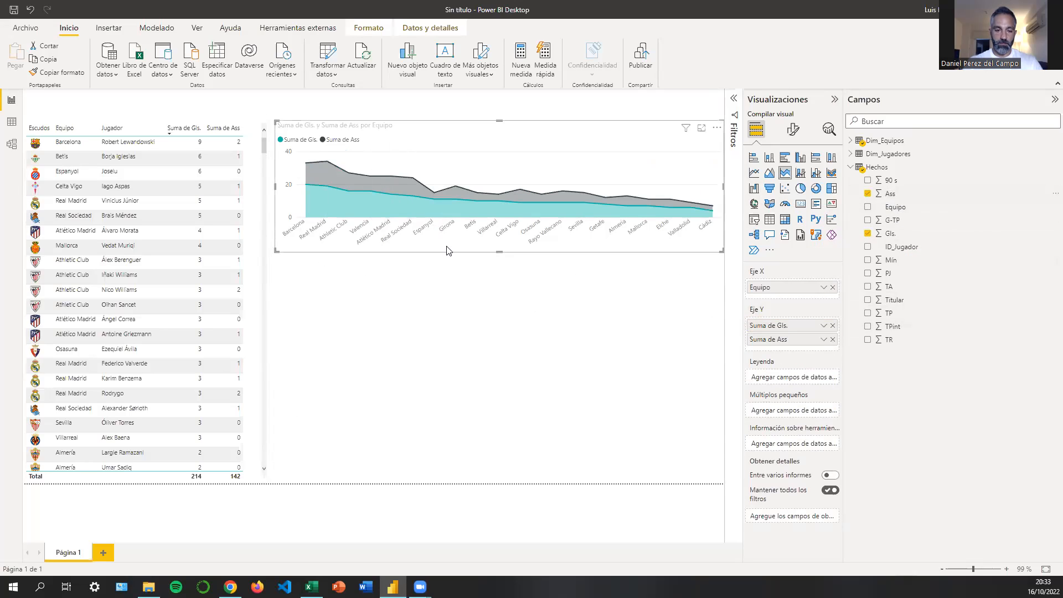
left_click(530, 326)
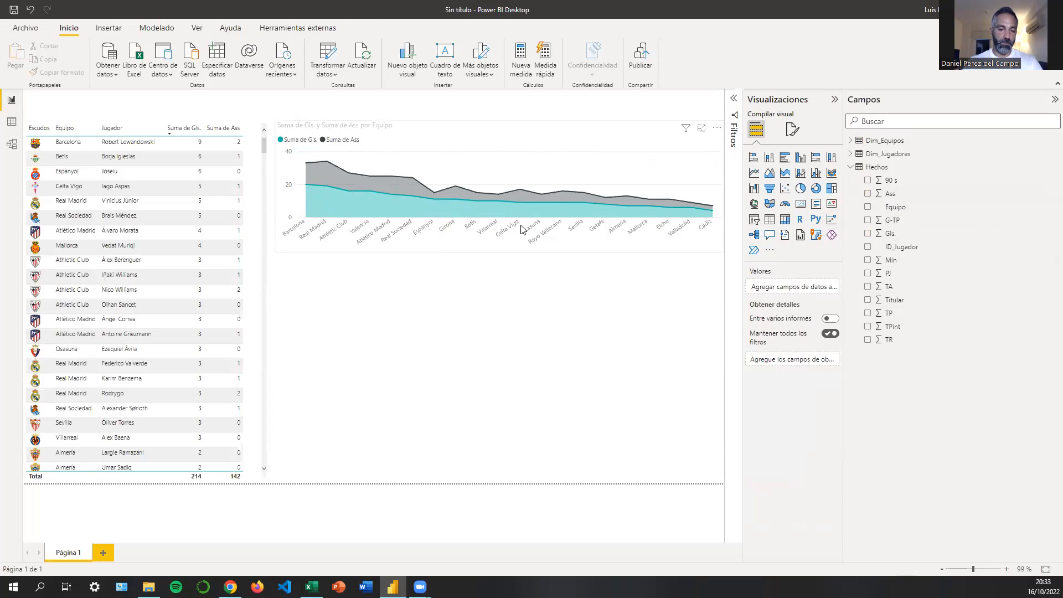
Try the goals and assists chart as clustered columns, and convert it to an unstacked area chart.
left_click(637, 244)
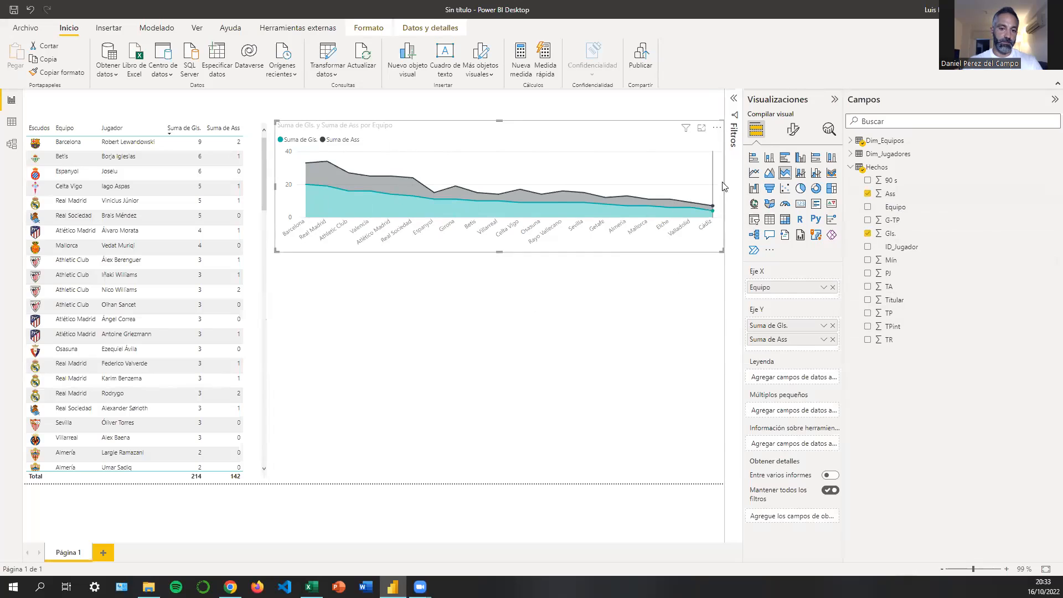
left_click(801, 158)
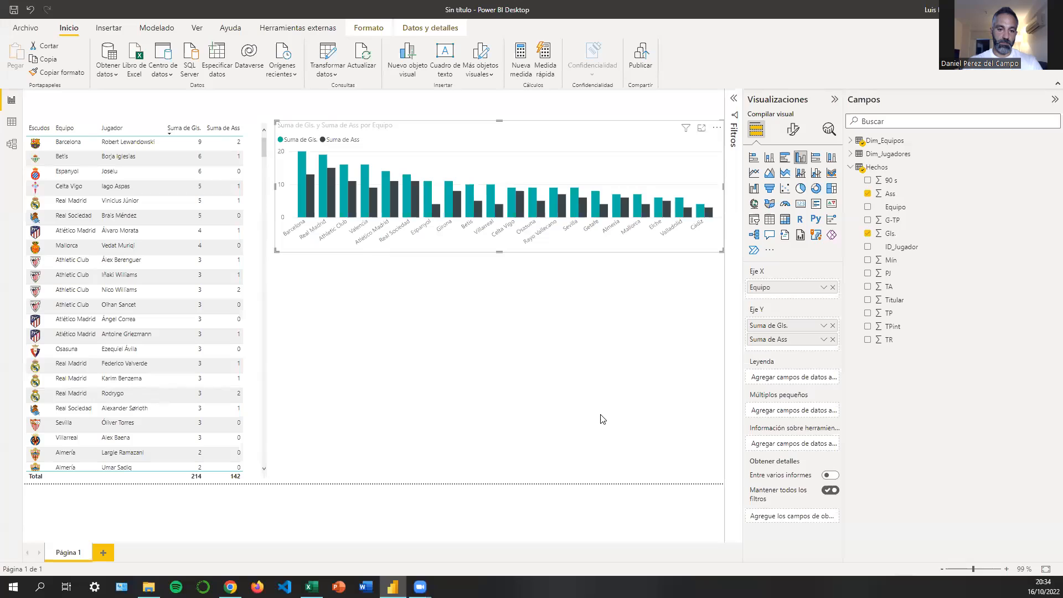
left_click(770, 173)
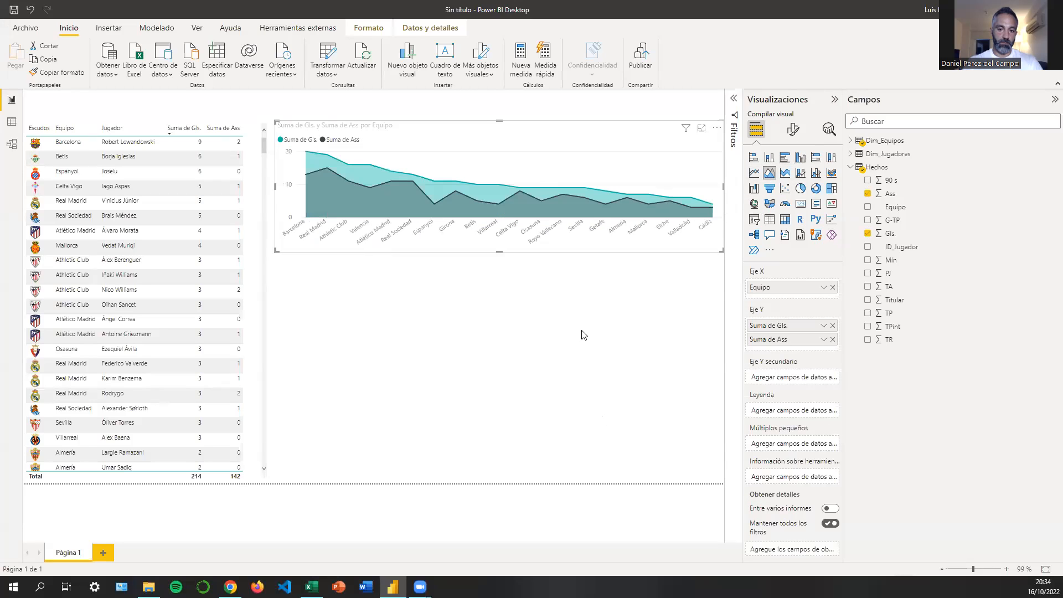
left_click(542, 257)
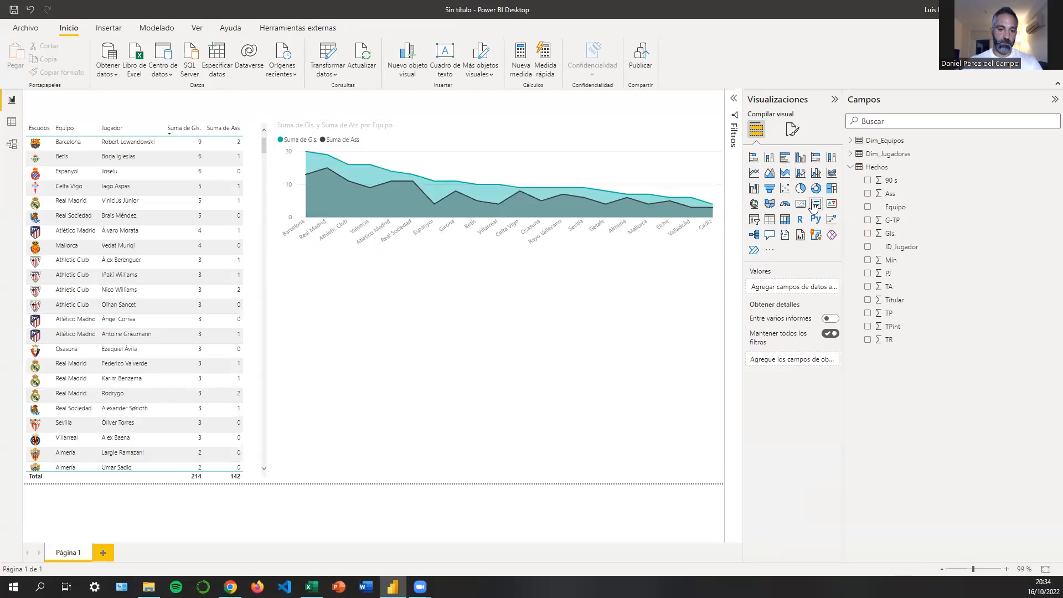
Insert a scatter chart below the area chart and use Equipo from Dim_Equipos as its legend.
left_click(785, 189)
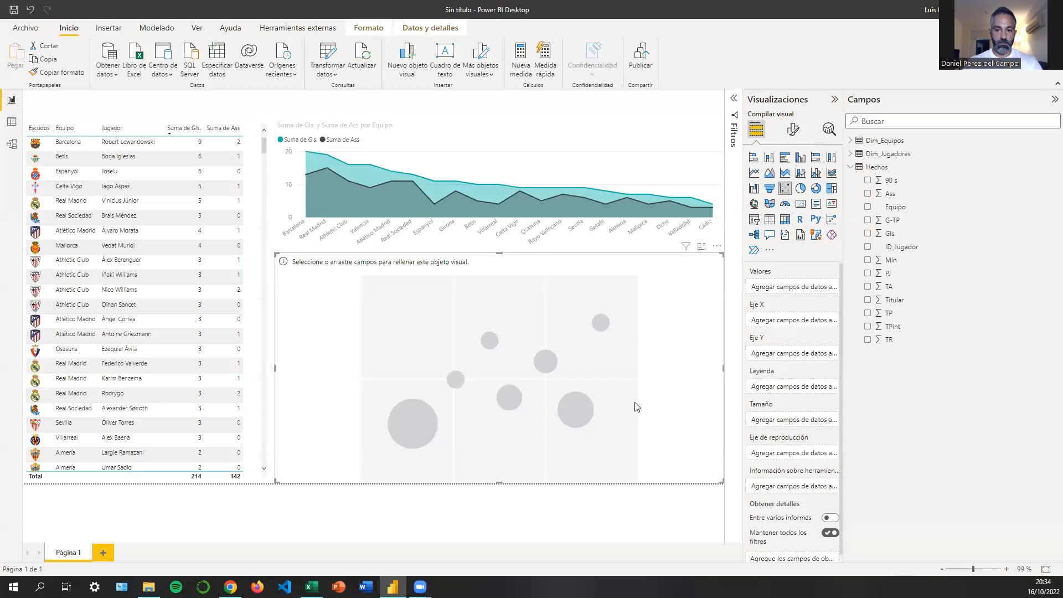
left_click(851, 167)
left_click(850, 154)
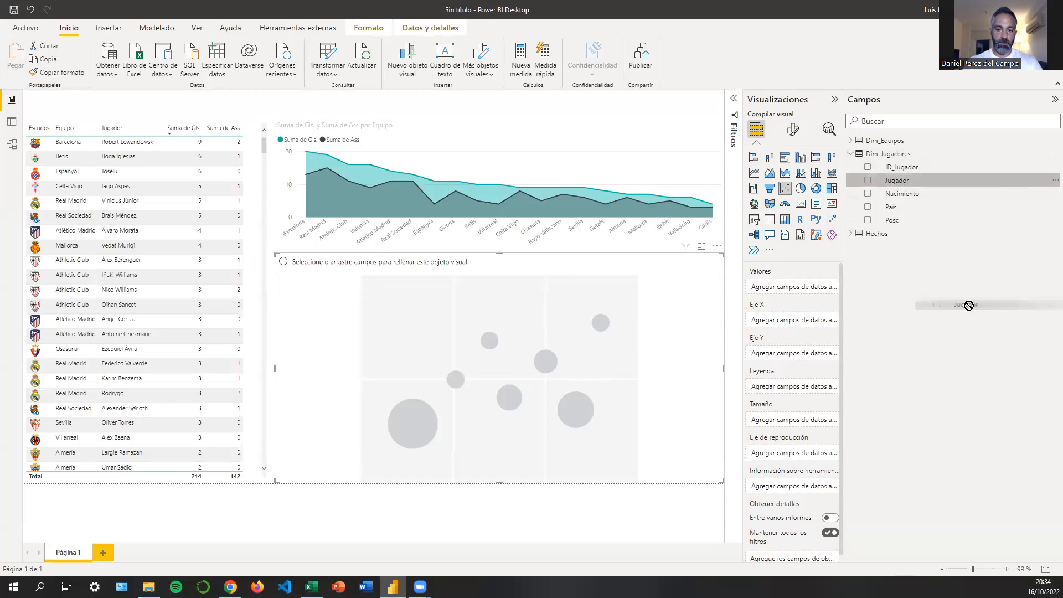
left_click(851, 153)
left_click(850, 142)
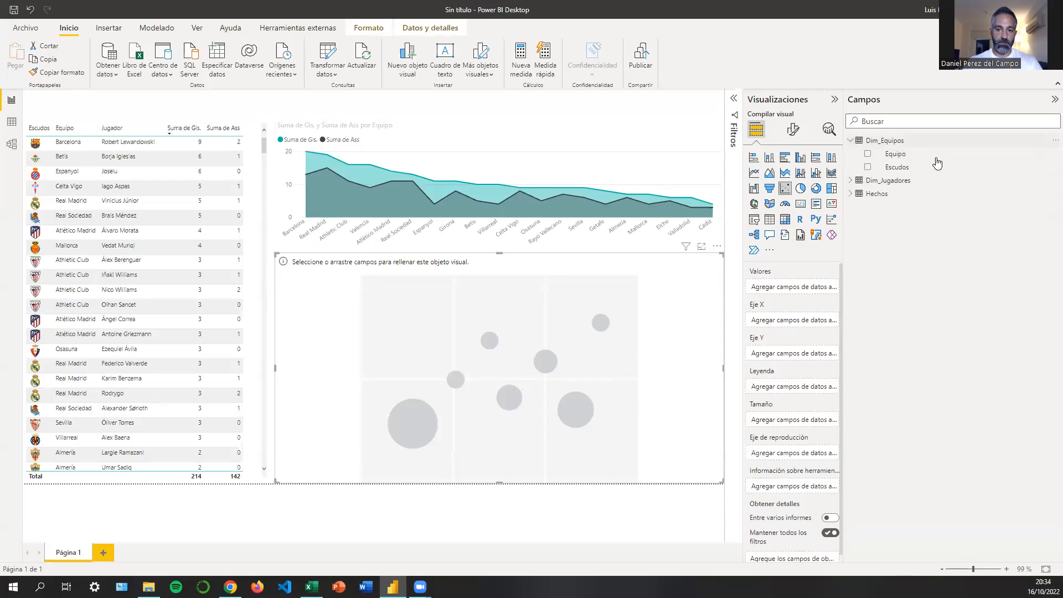
left_click_drag(923, 154, 411, 309)
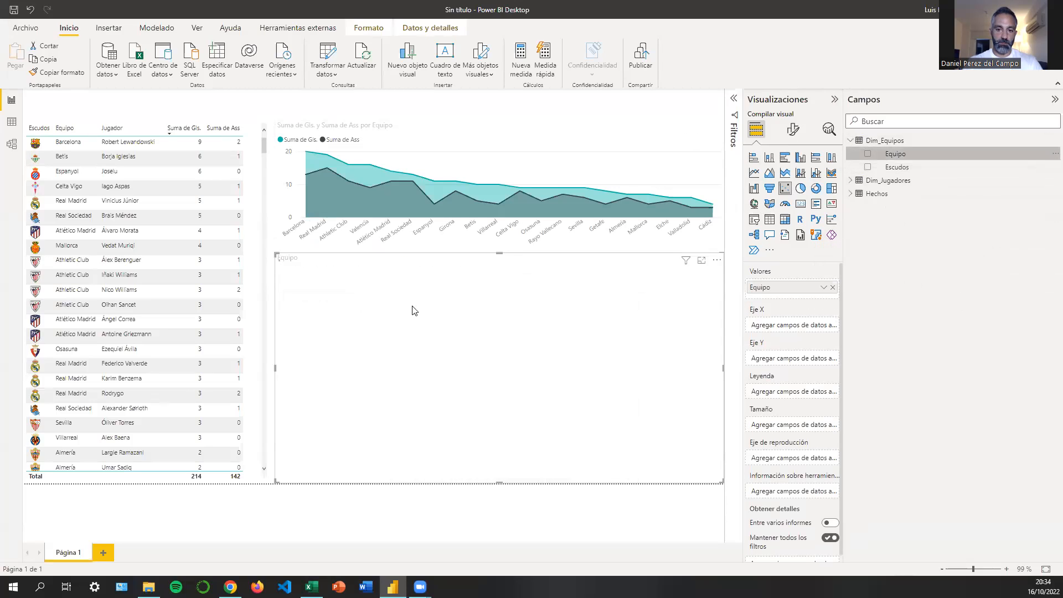
left_click_drag(789, 288, 787, 392)
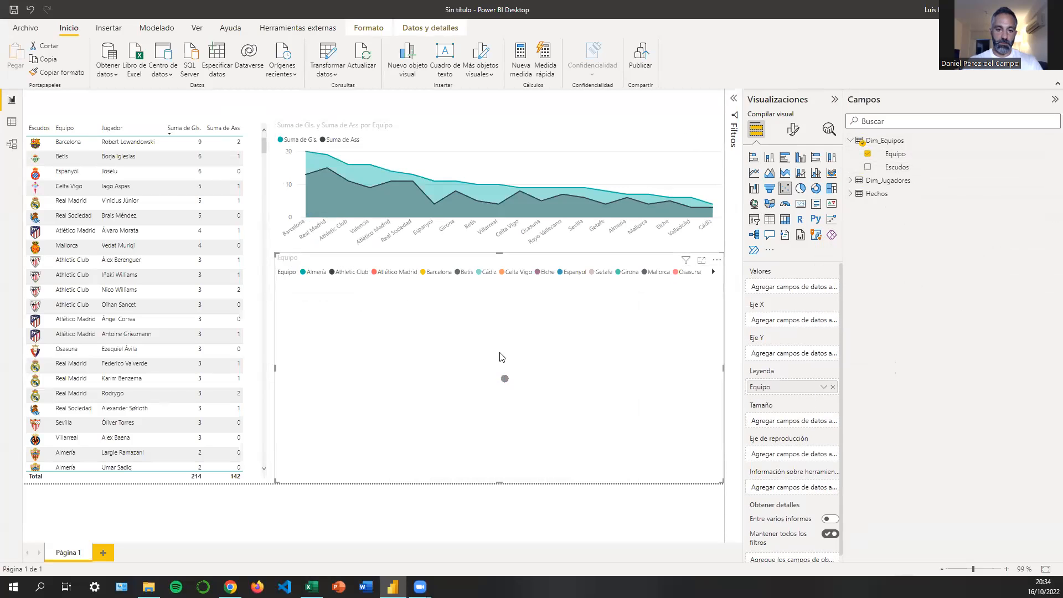
Set Gls. from Hechos as the scatter chart's X axis and Ass as its Y axis.
left_click(851, 141)
left_click(851, 167)
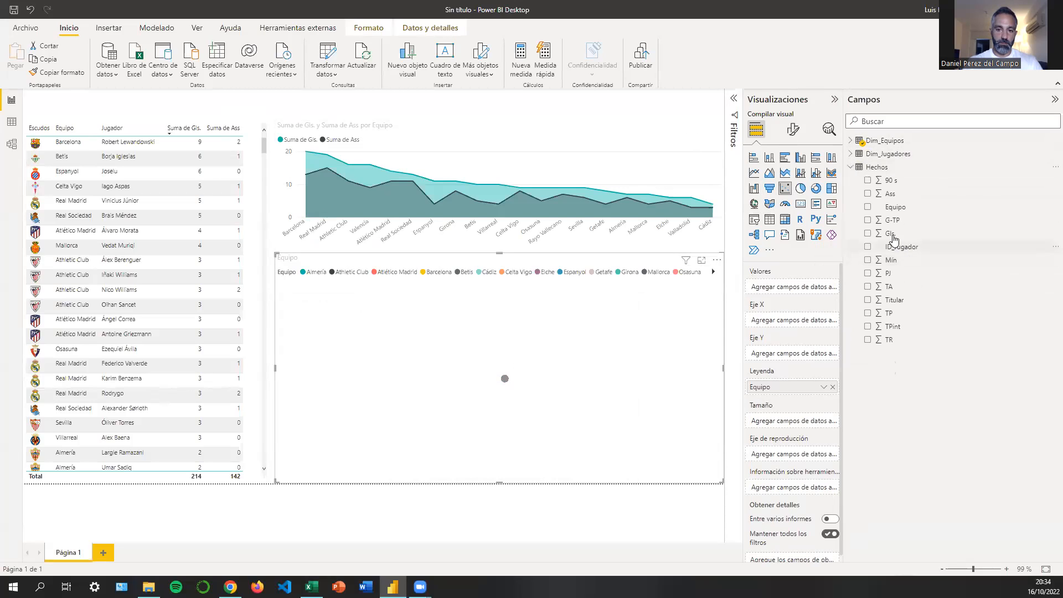
left_click_drag(611, 332, 611, 335)
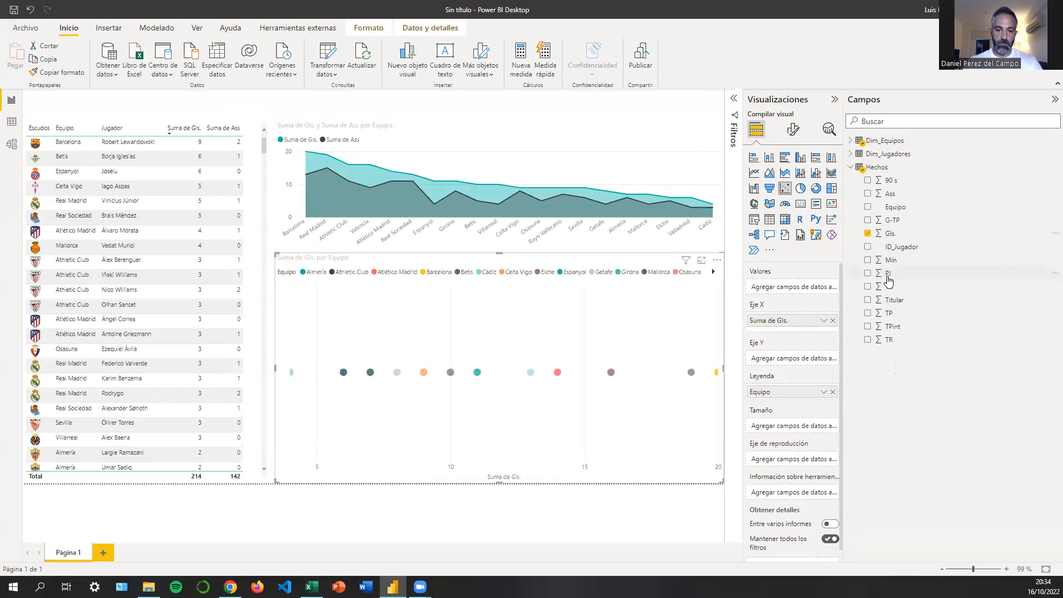
left_click_drag(888, 195, 764, 359)
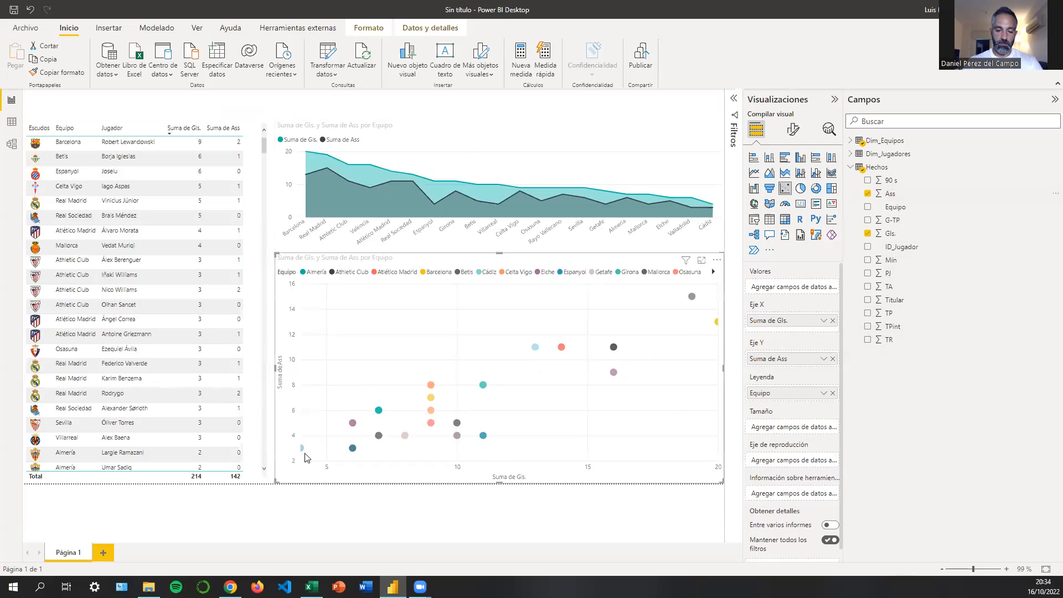
left_click(587, 494)
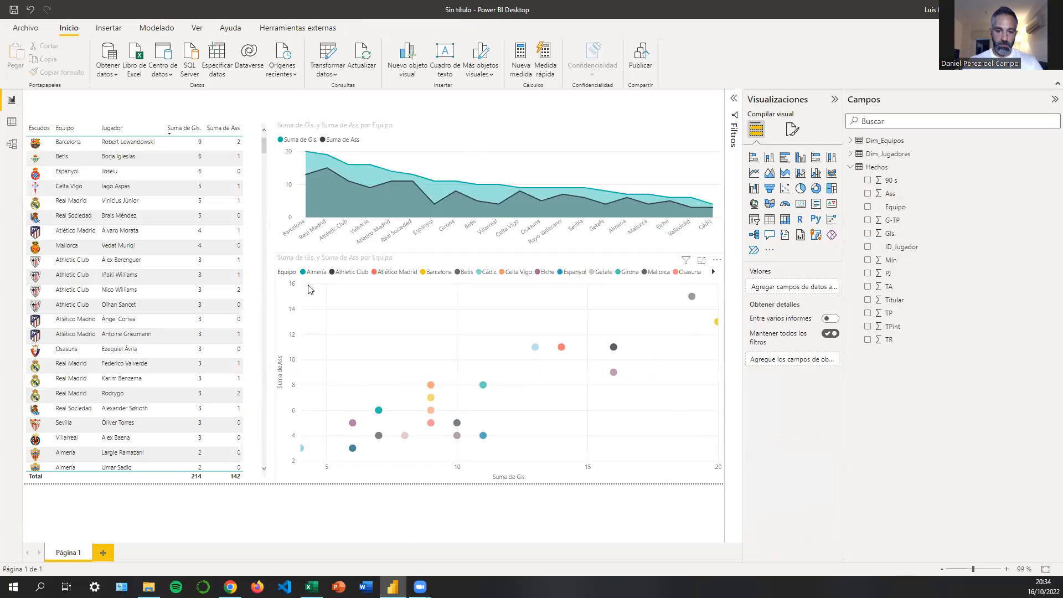
Turn on category labels in the scatter chart to name each team's point.
mouse_move(693, 299)
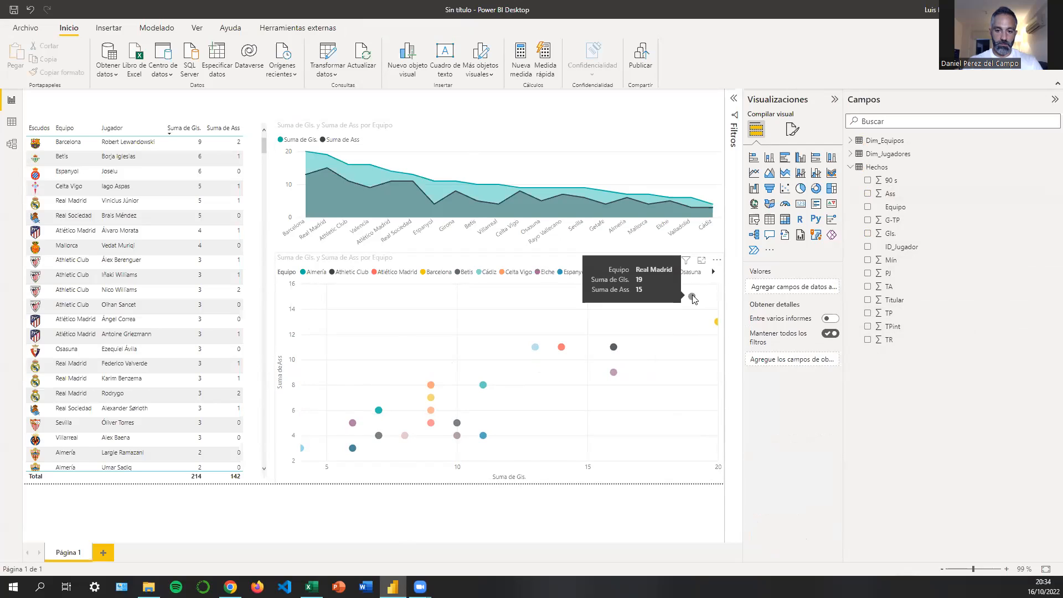
mouse_move(717, 324)
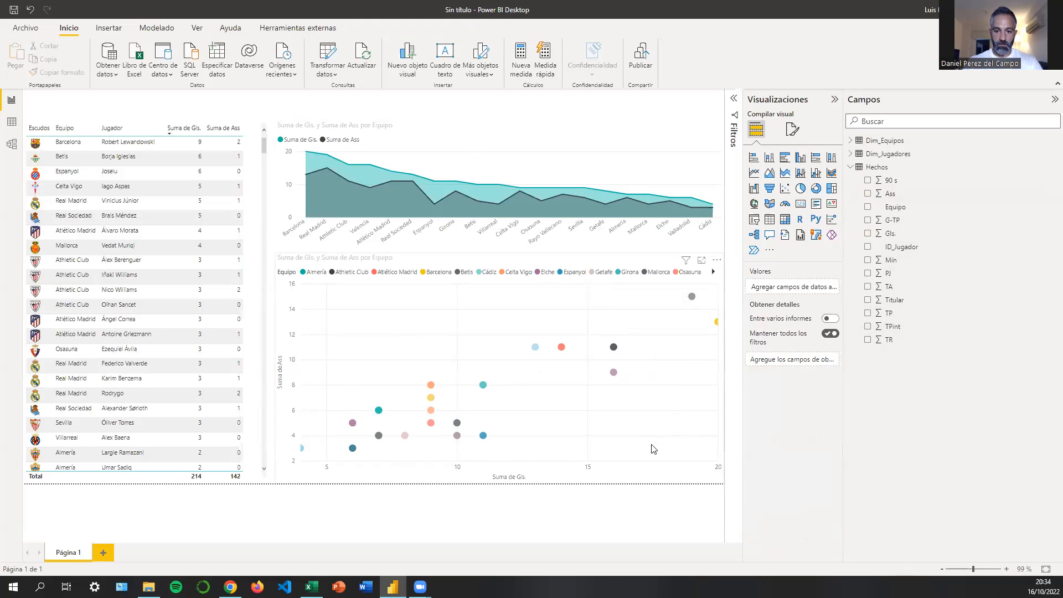
left_click(546, 408)
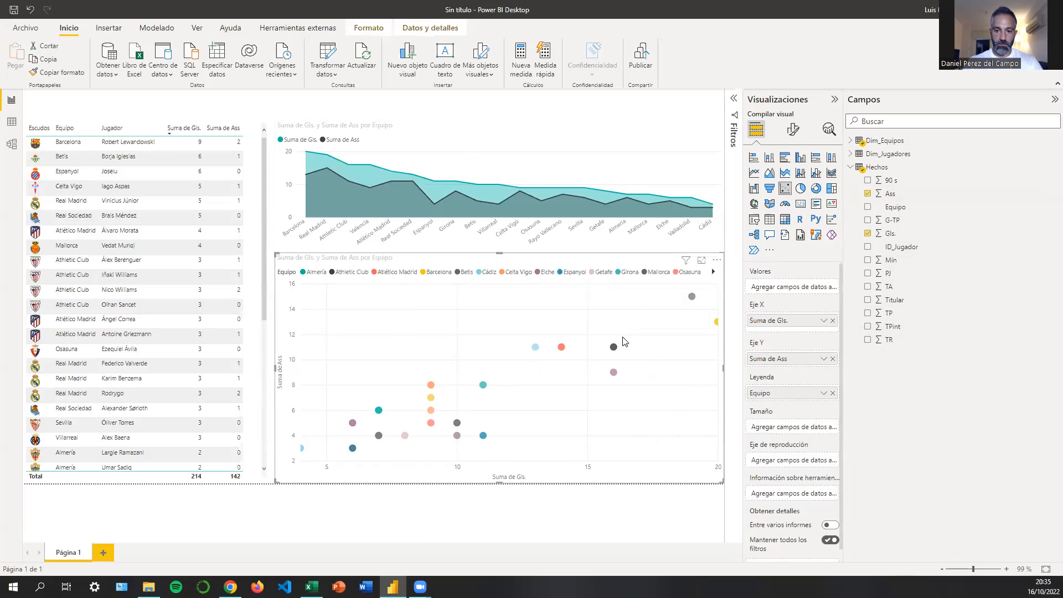
left_click(792, 129)
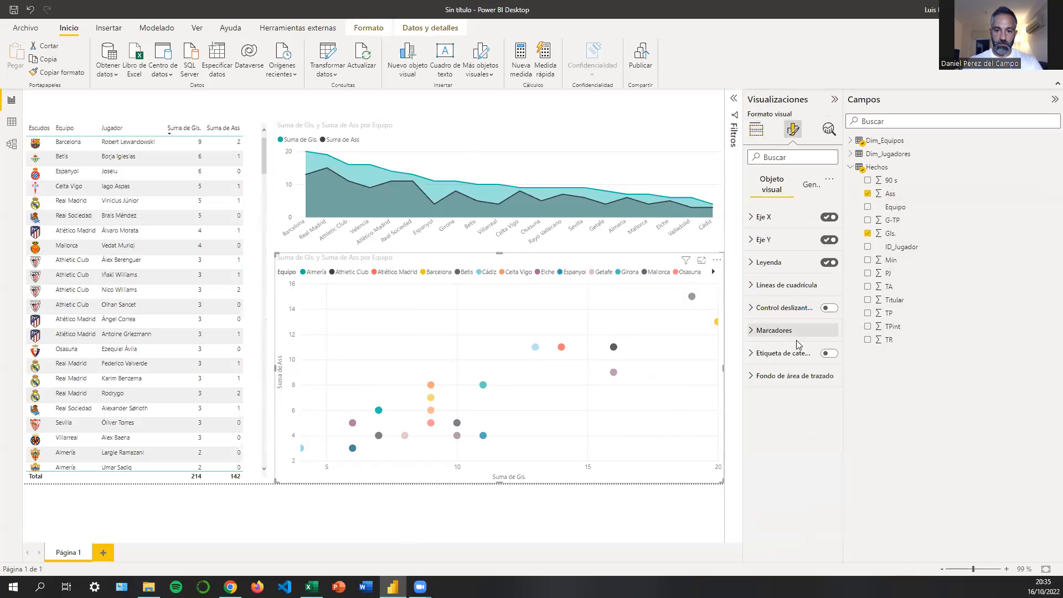
left_click(826, 354)
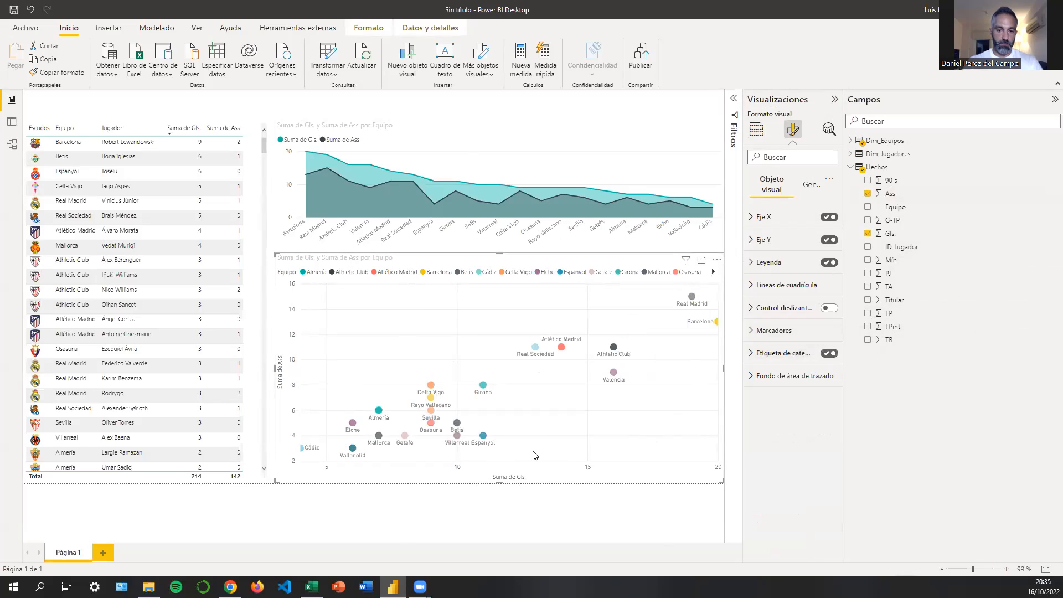
left_click(556, 494)
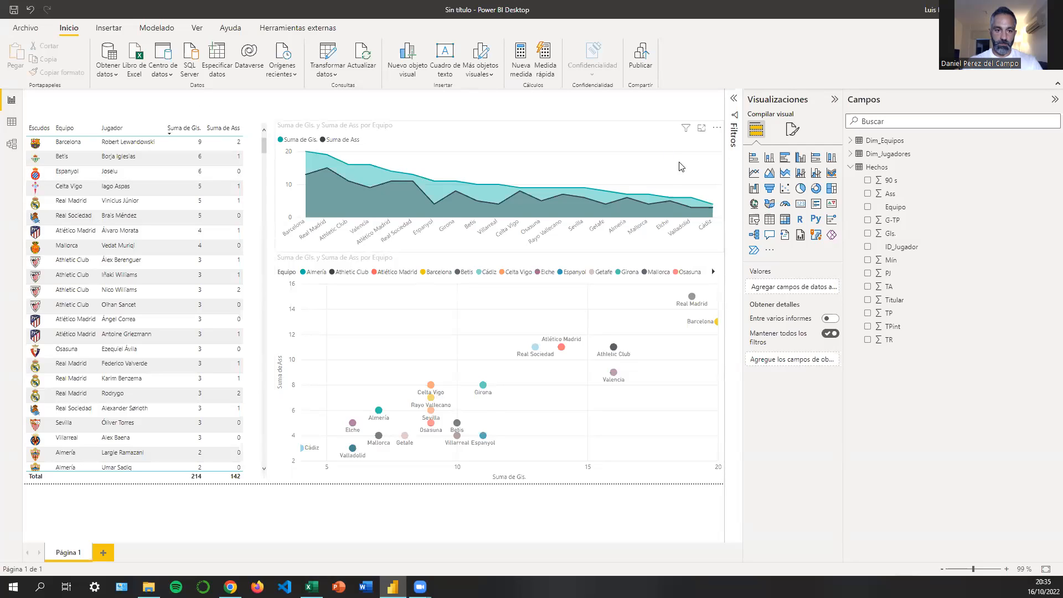
Insert a slicer in the strip above the player table and fill it with Equipo from Dim_Equipos.
left_click(754, 220)
left_click_drag(148, 226, 152, 194)
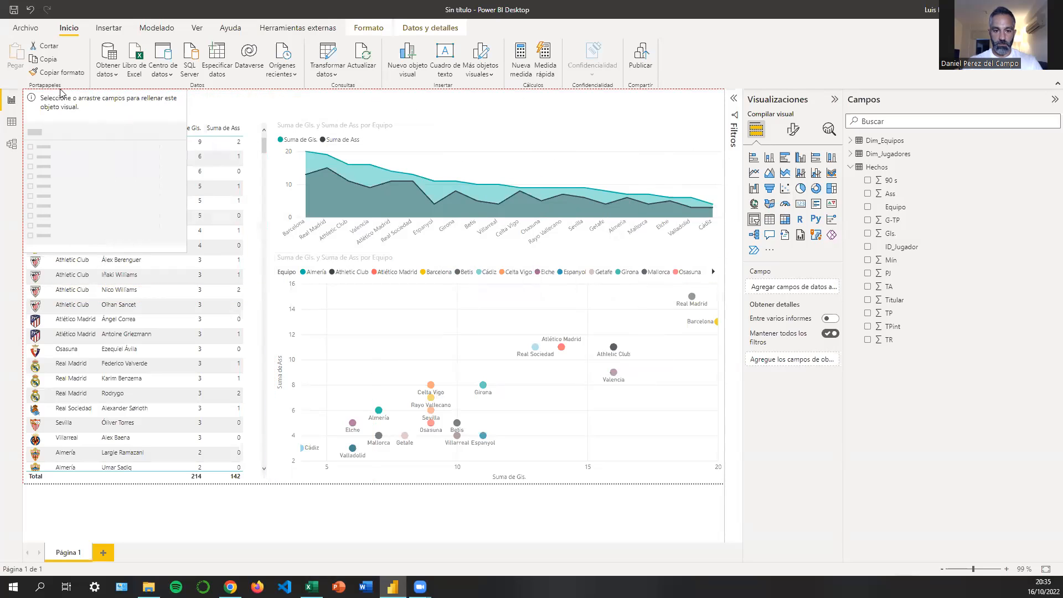
left_click_drag(187, 251, 269, 119)
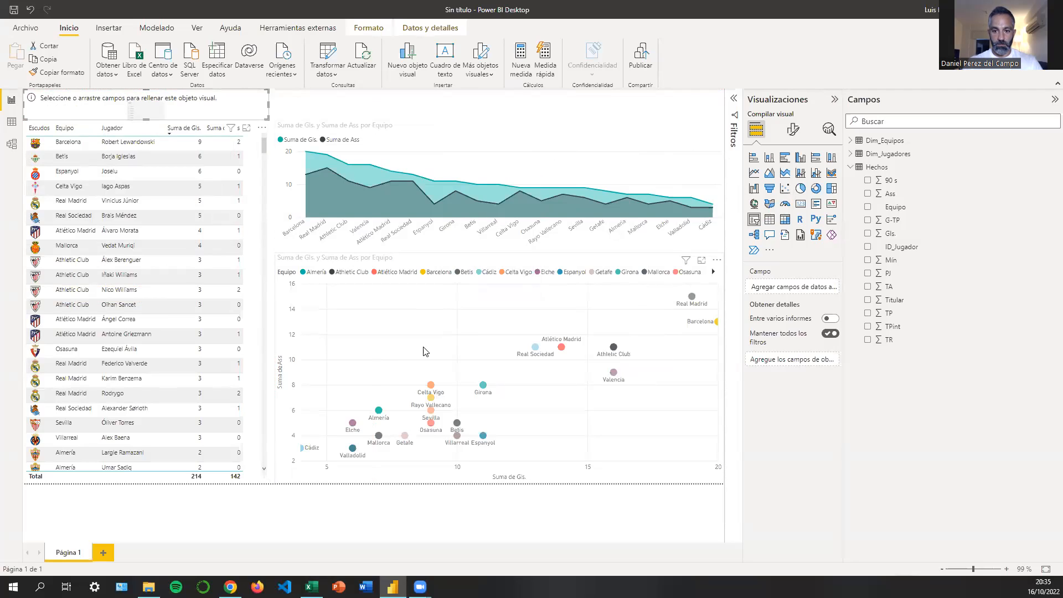
left_click(851, 166)
left_click(850, 141)
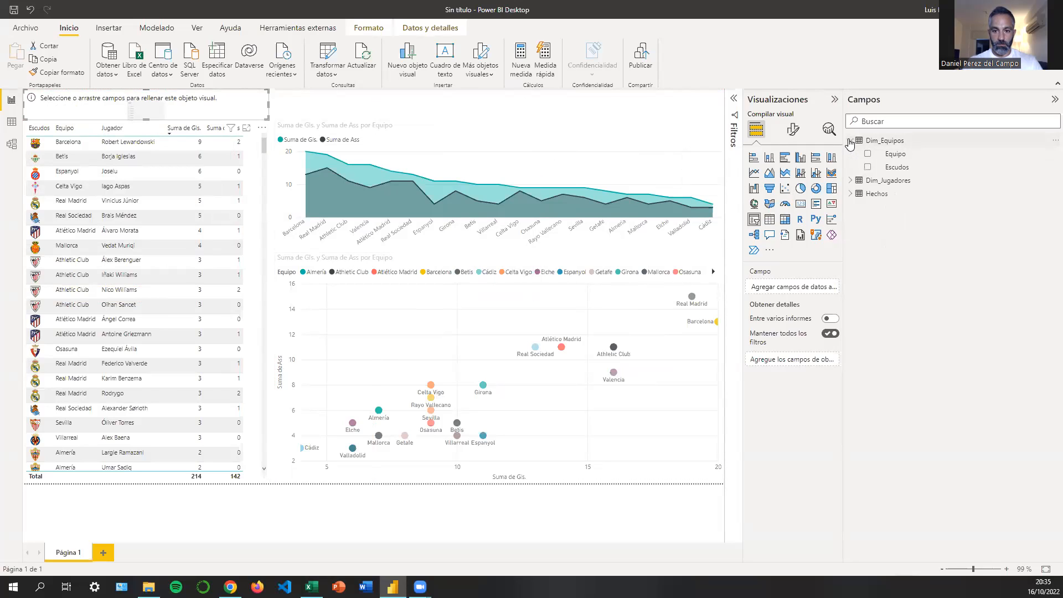
left_click(908, 155)
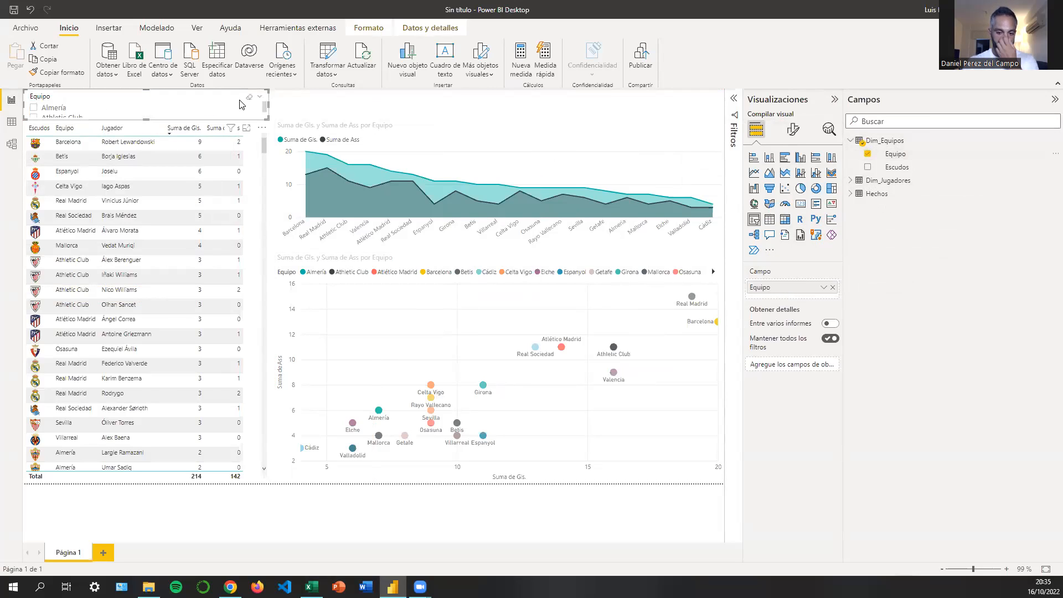
Switch the Equipo slicer to the Menú desplegable style and look through its list of teams.
left_click(261, 99)
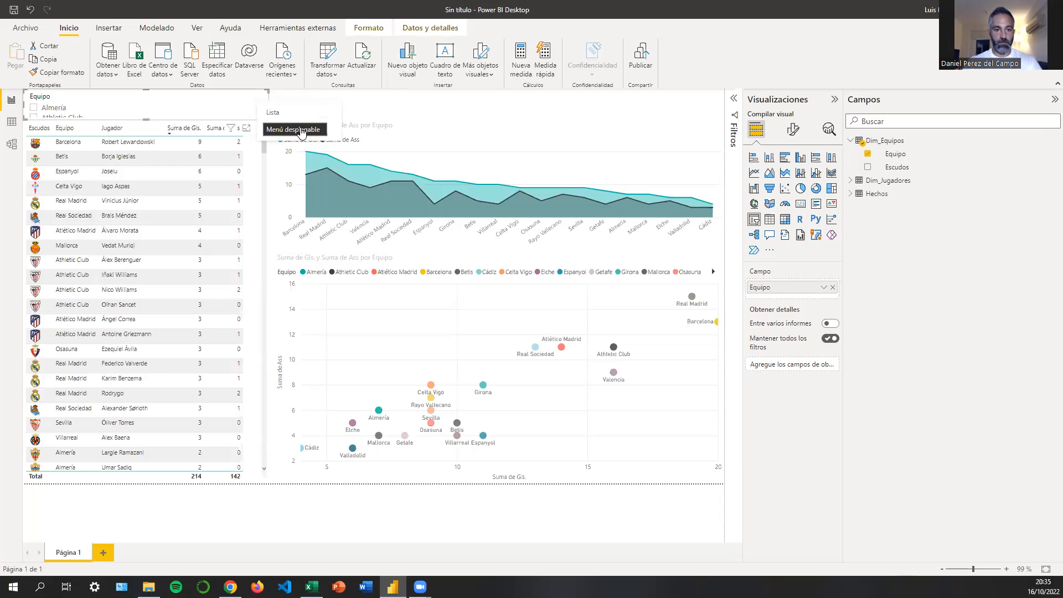
left_click(300, 133)
left_click(254, 113)
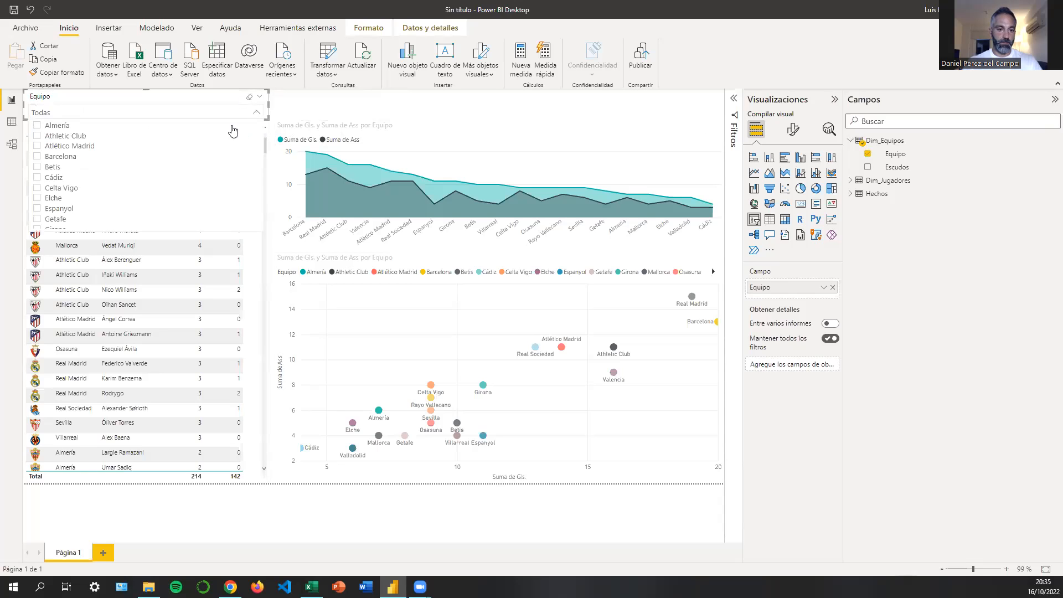
scroll(114, 149, "down", 2)
scroll(111, 161, "down", 3)
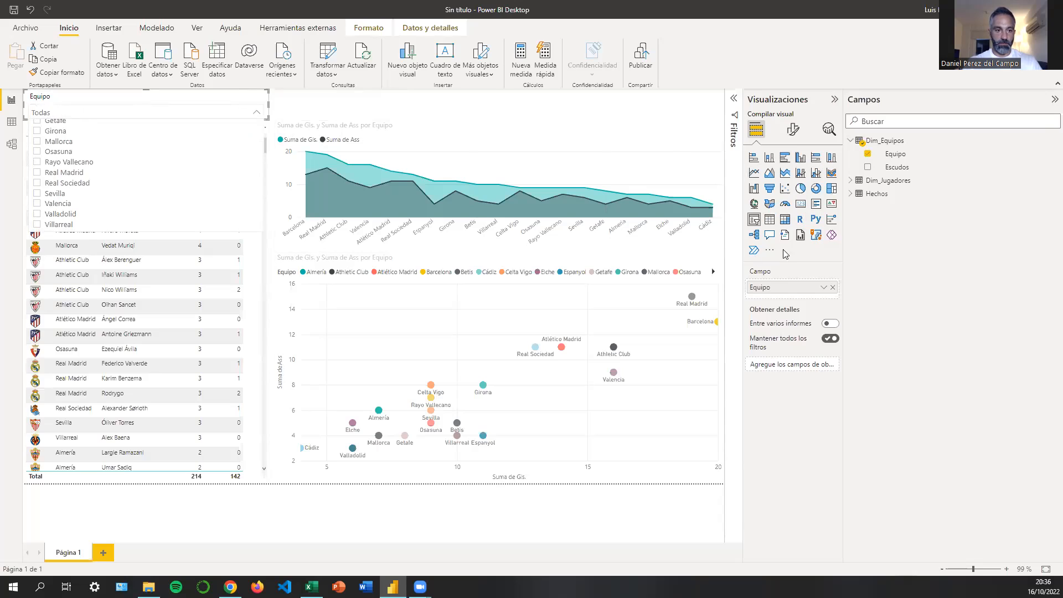
scroll(130, 166, "up", 5)
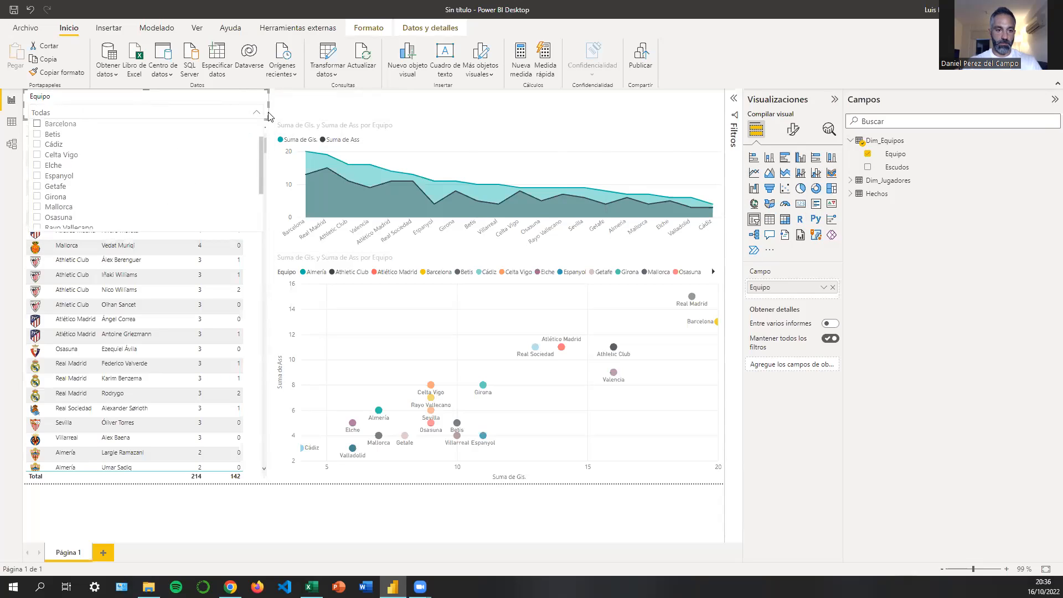
Filter the report to Almería with the Equipo slicer and look through the team's players in the table.
left_click(74, 127)
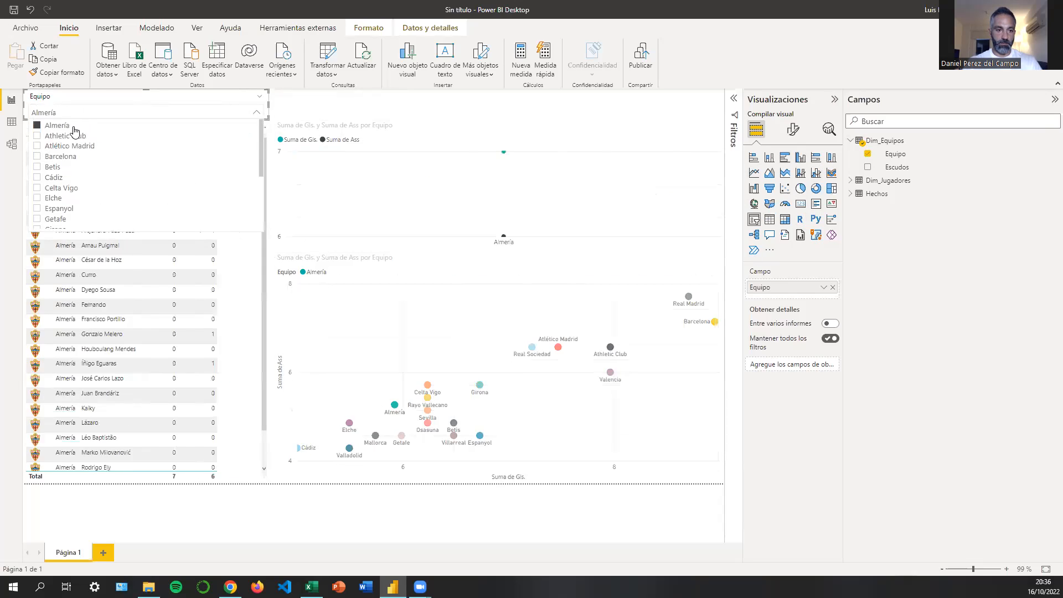
left_click(301, 106)
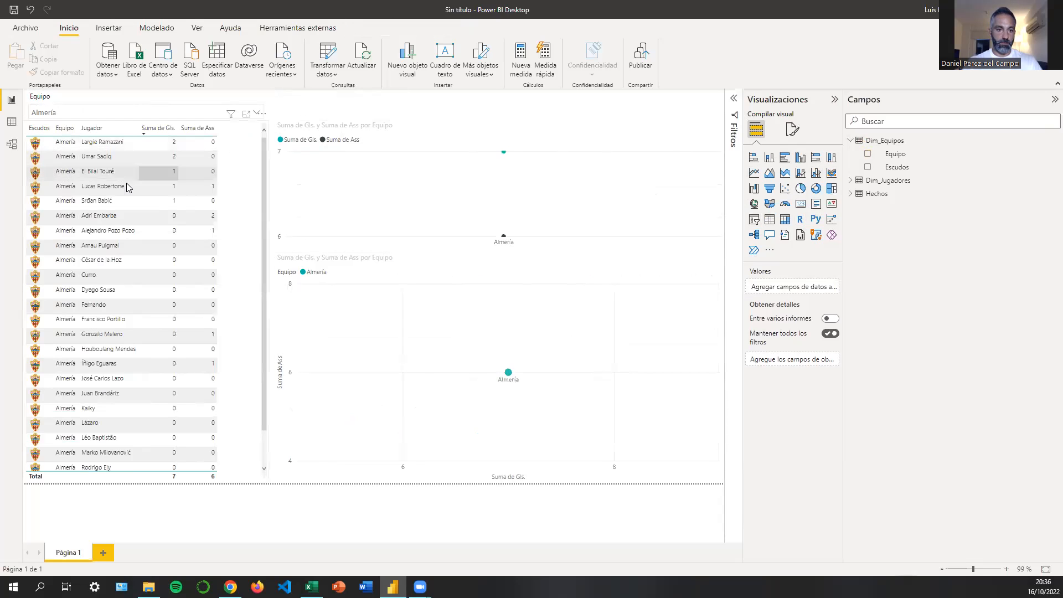
scroll(112, 268, "down", 2)
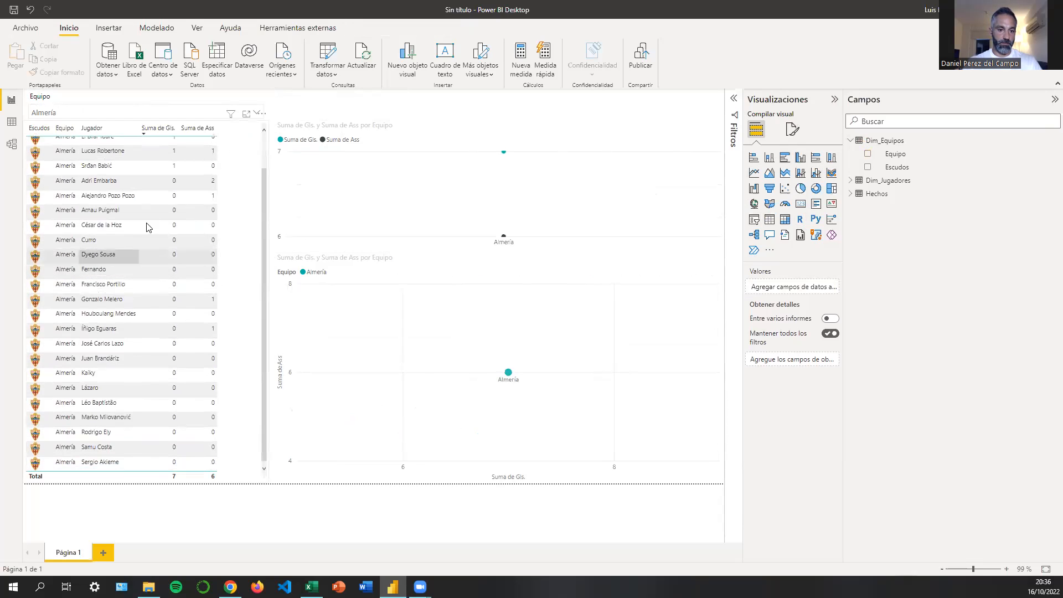
scroll(183, 215, "up", 2)
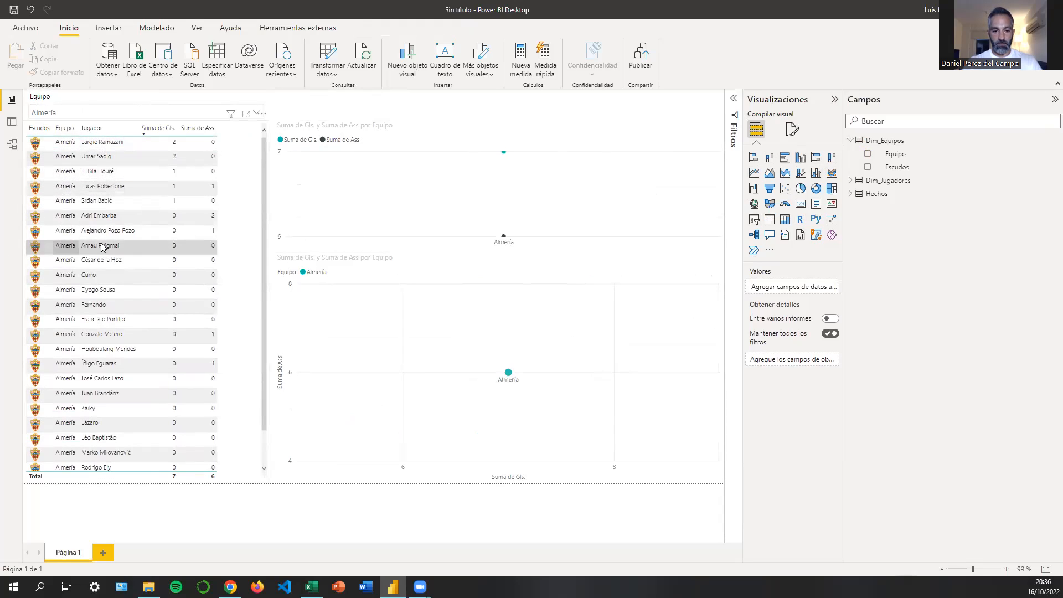
Add Athletic Club, Atlético Madrid, Barcelona, Betis and Cádiz to the Equipo slicer's selection.
left_click(146, 113)
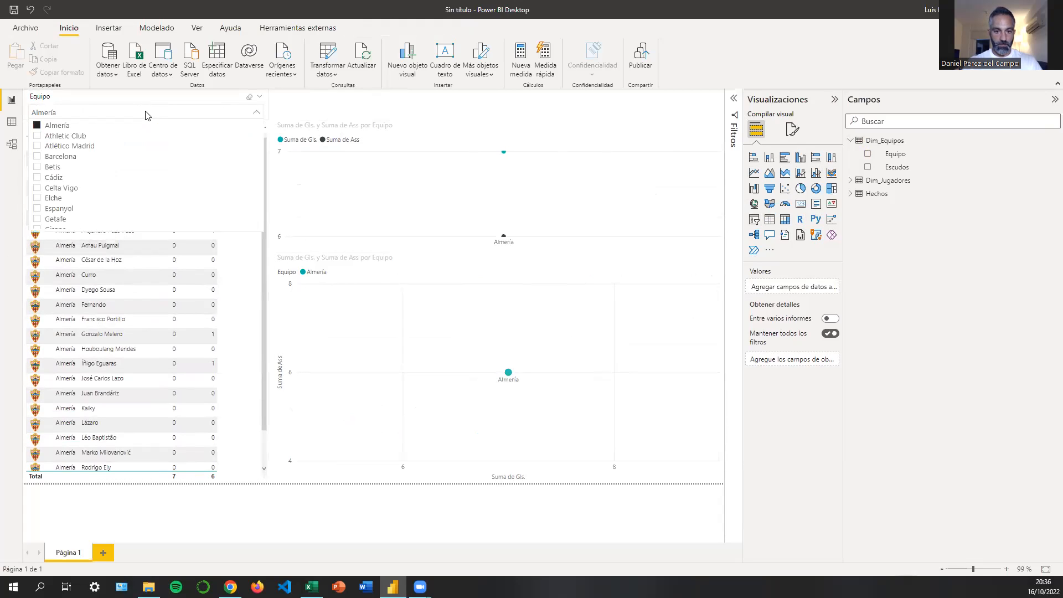
left_click(83, 136)
left_click(83, 147)
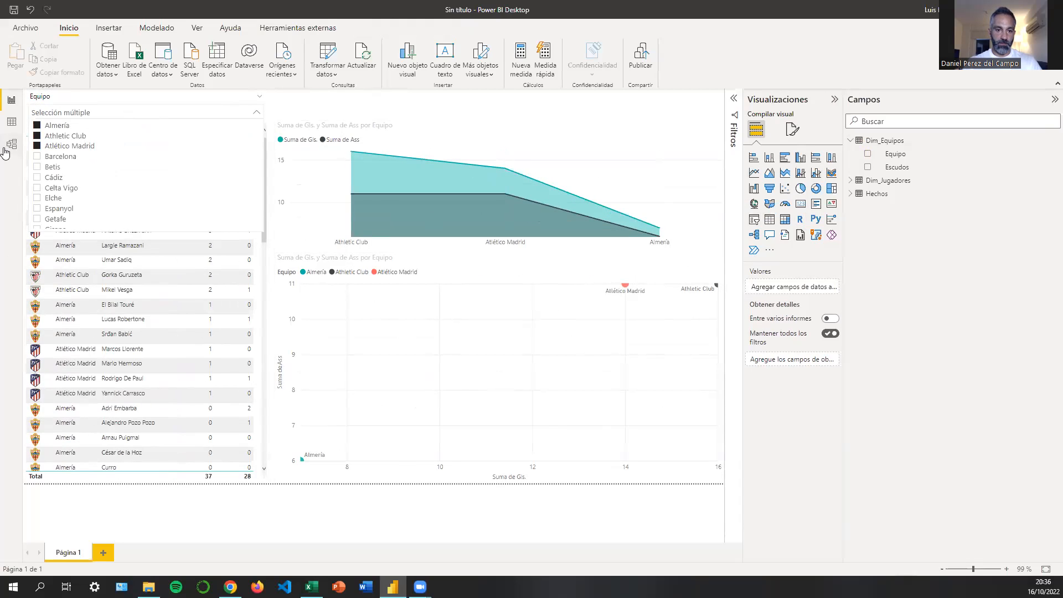
left_click(55, 156)
left_click(56, 167)
left_click(57, 177)
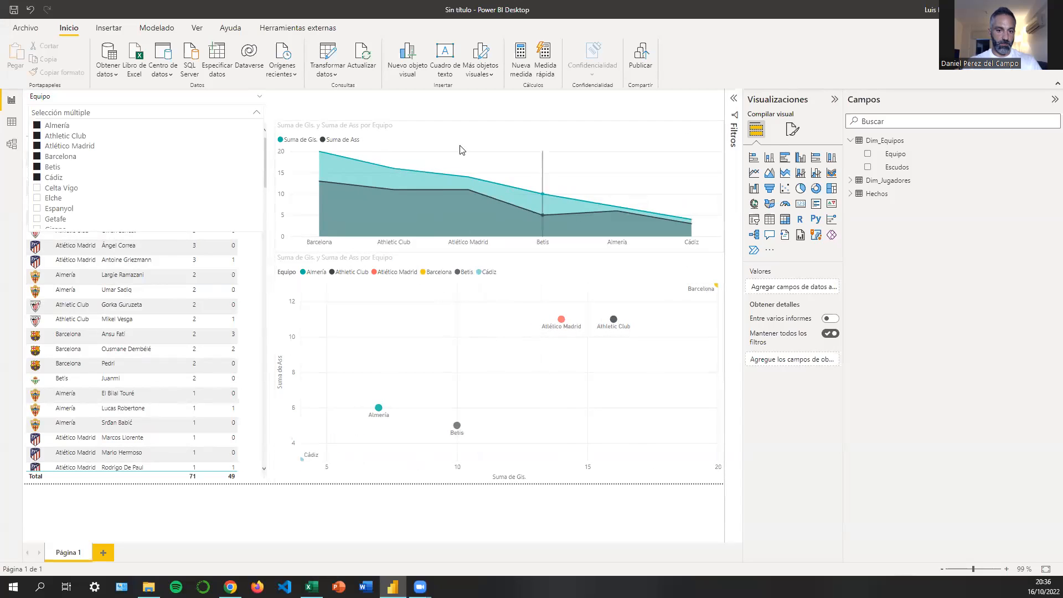
left_click(310, 98)
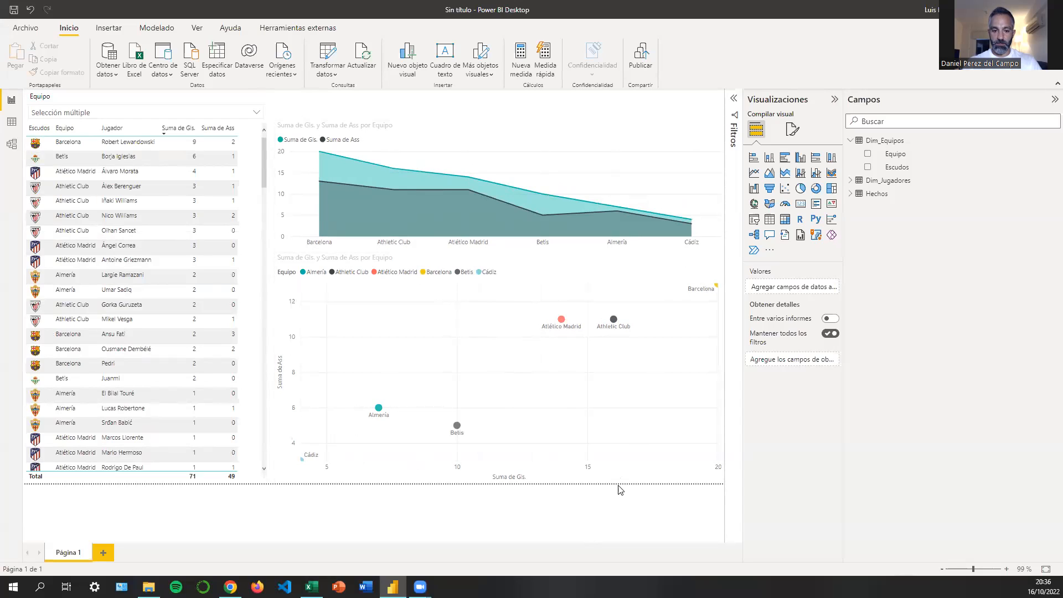
Remove the Suma de Ass column from the player table.
left_click(857, 141)
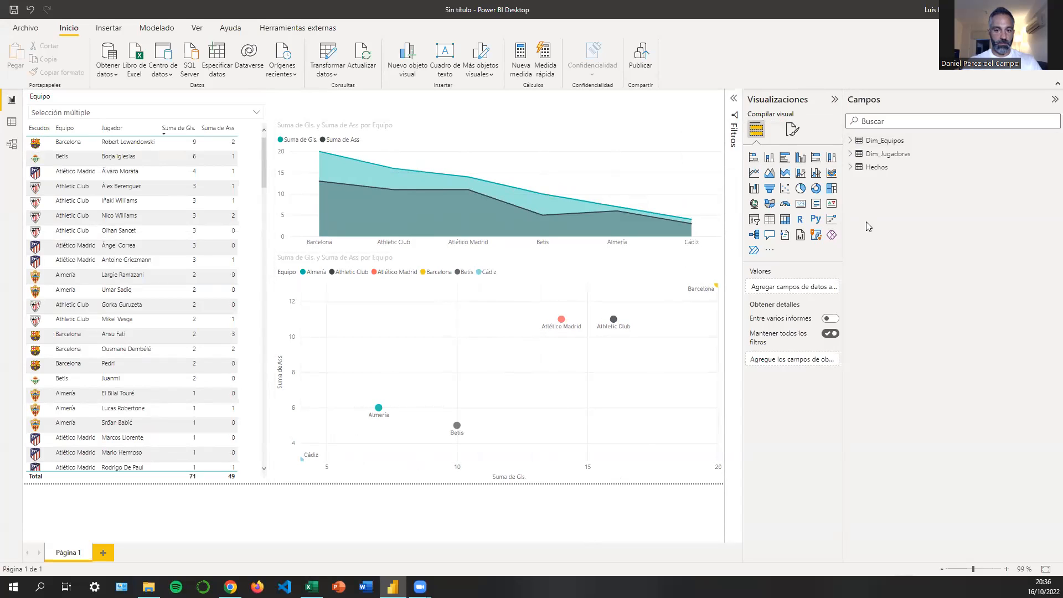
left_click(261, 156)
left_click(834, 343)
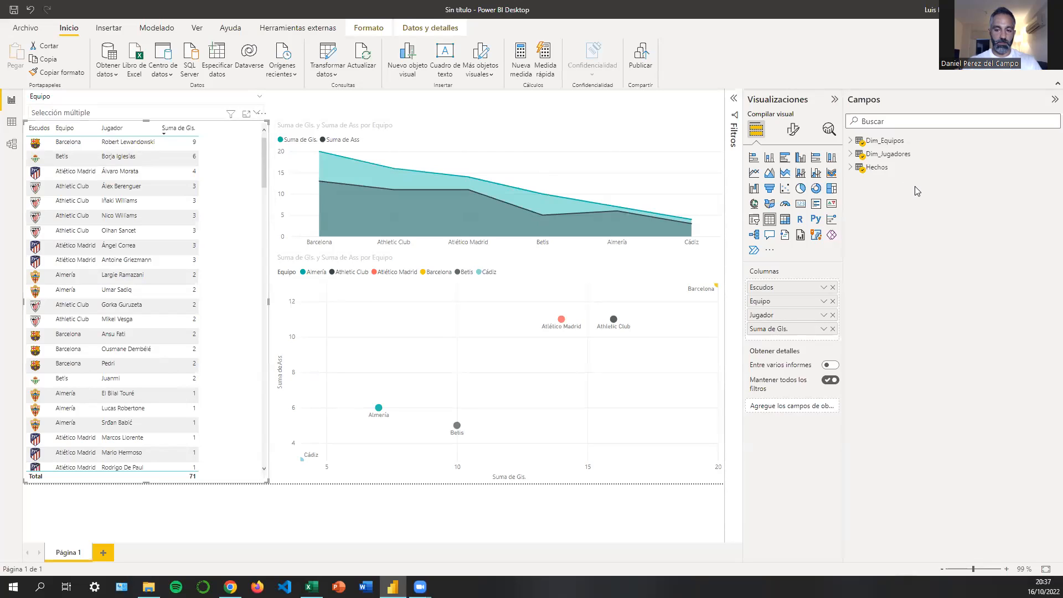
Create a new measure in the Hechos table.
left_click(851, 167)
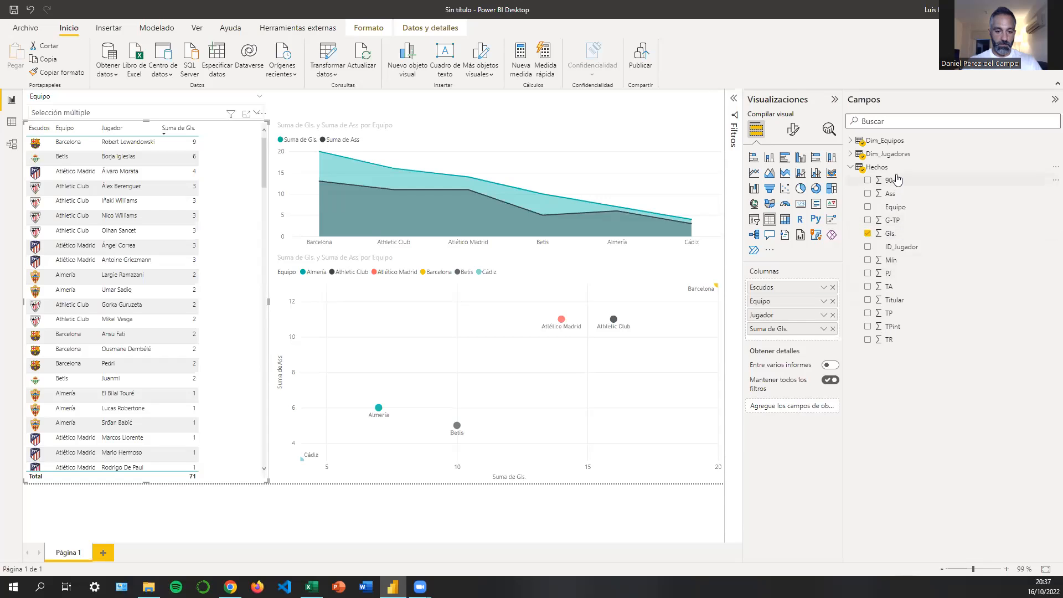
left_click(1052, 167)
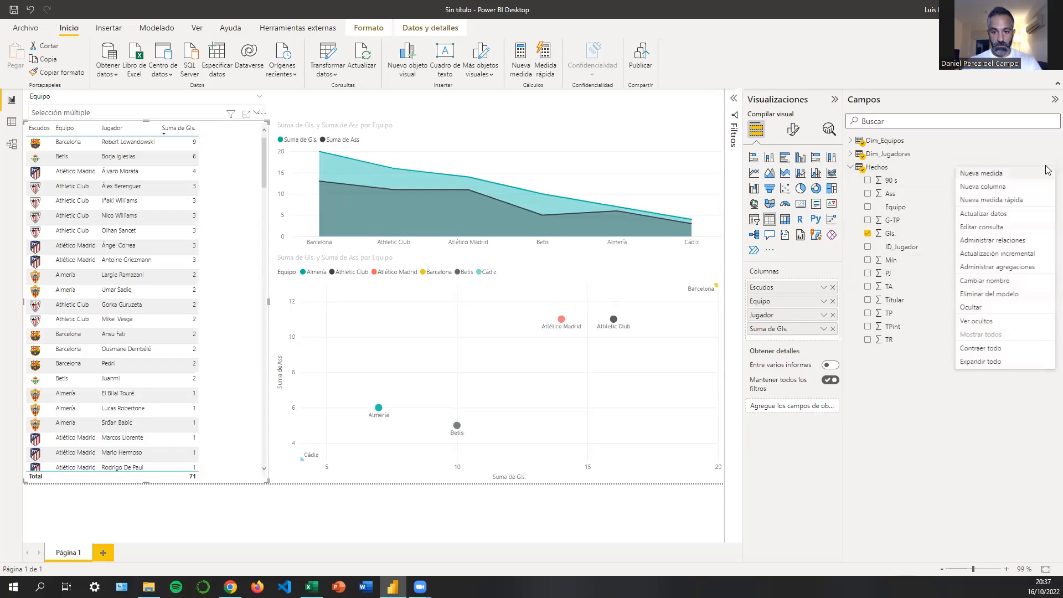
left_click(891, 356)
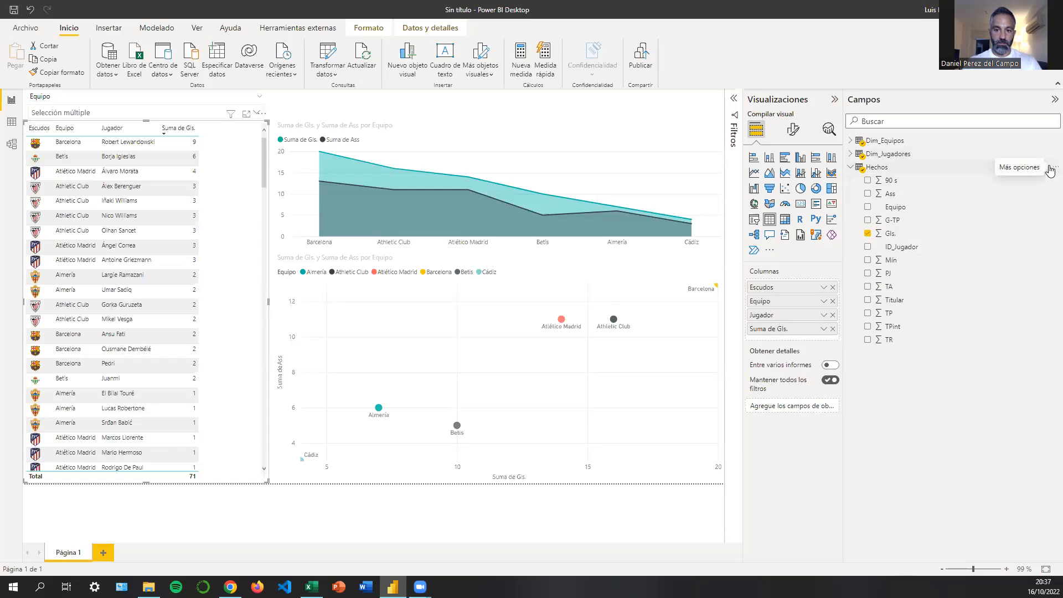
left_click(1049, 167)
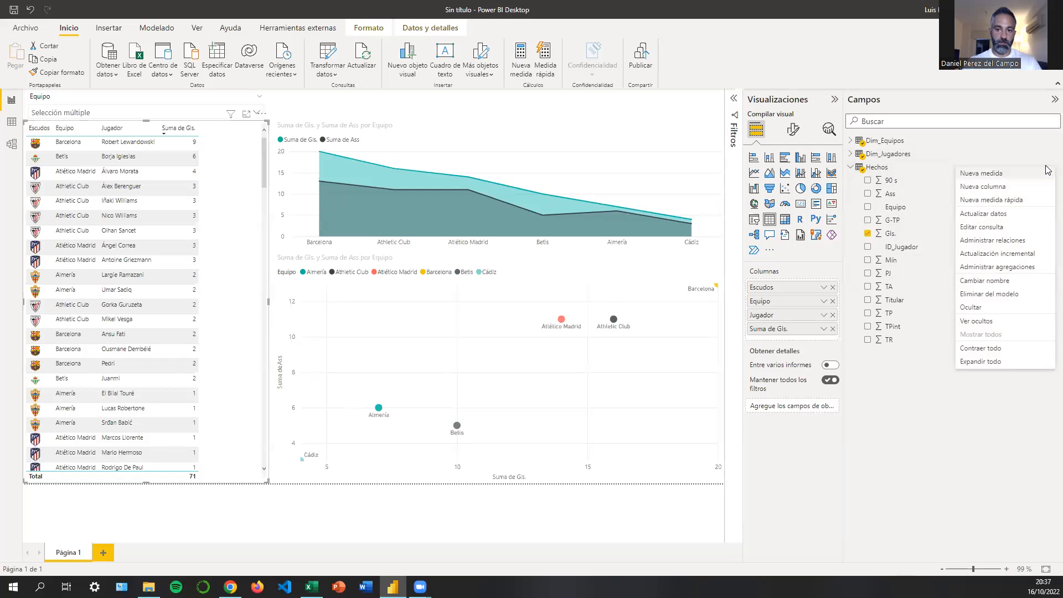
left_click(995, 175)
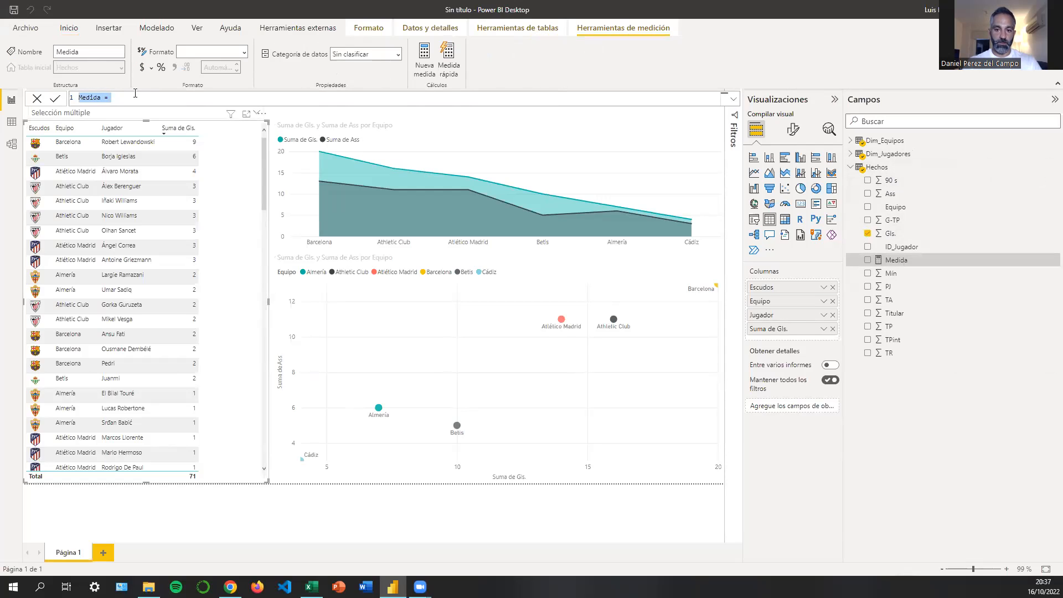
Define the new measure as Goles = SUM(Hechos[Gls.]).
left_click(145, 97)
left_click_drag(145, 97, 74, 99)
type("G")
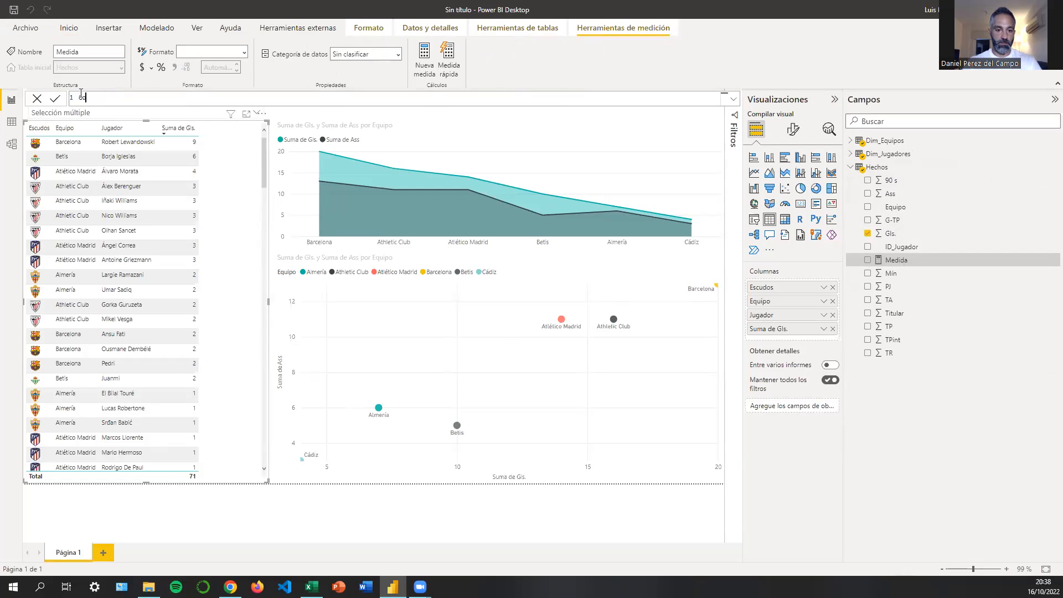
type("oles =")
type("SUM")
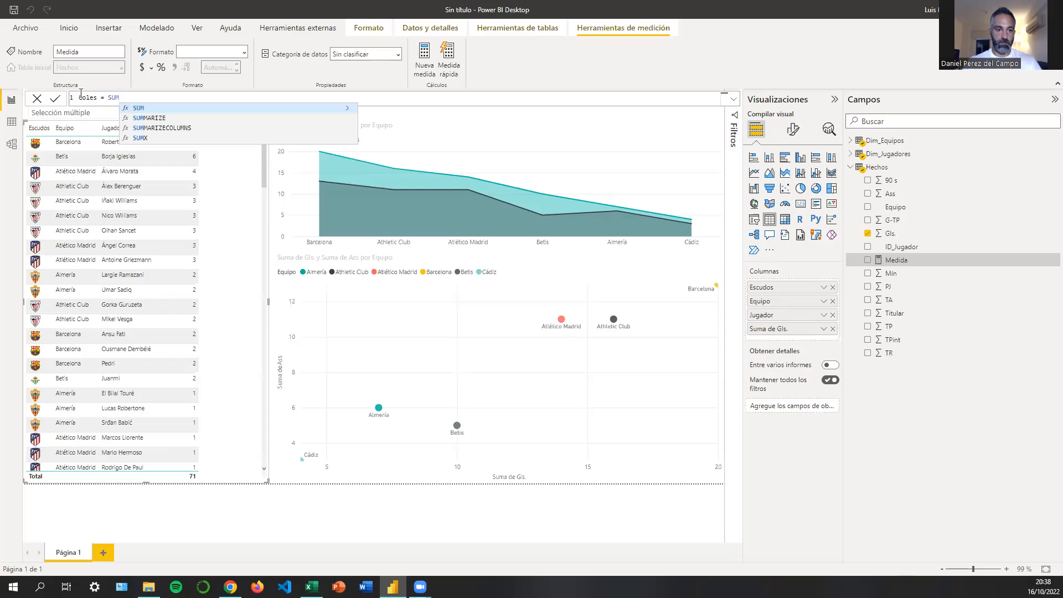
type("(")
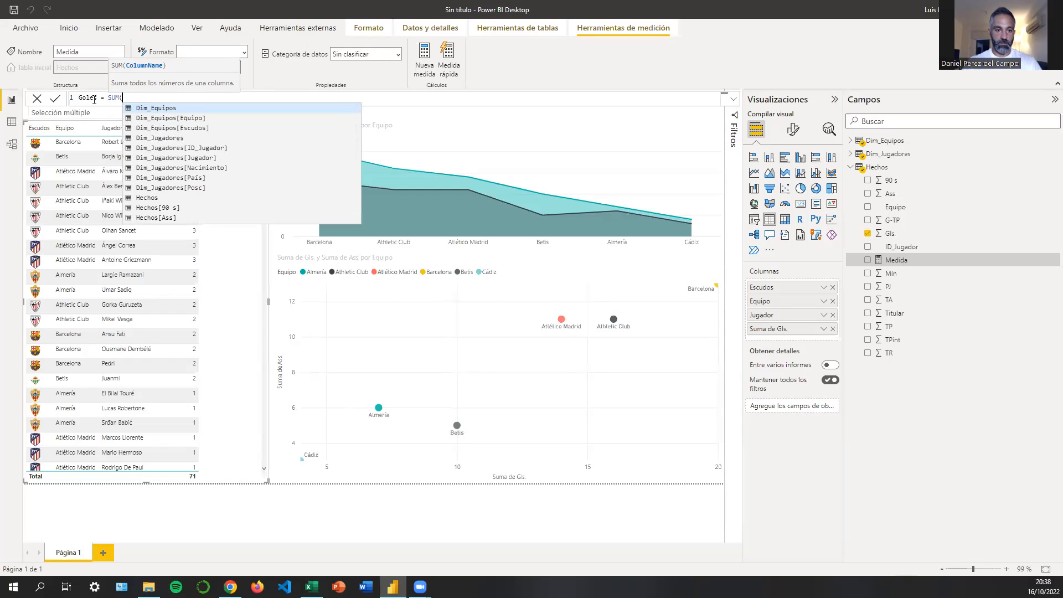
scroll(185, 147, "down", 3)
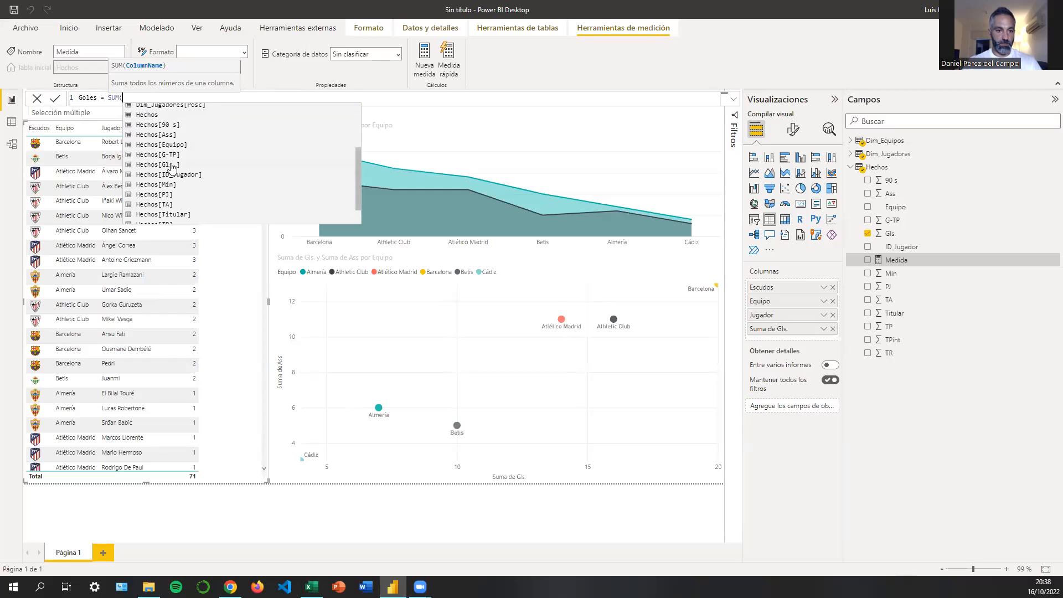
left_click(173, 165)
type(")")
key("Return")
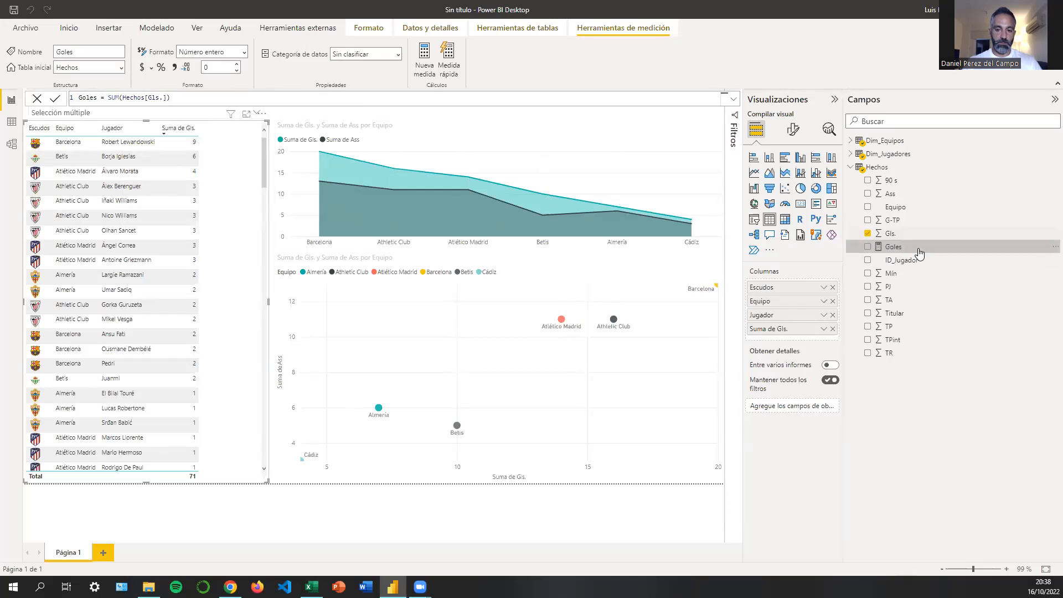
Add the Goles measure to the player table as a column and review its formula.
left_click_drag(933, 248, 231, 214)
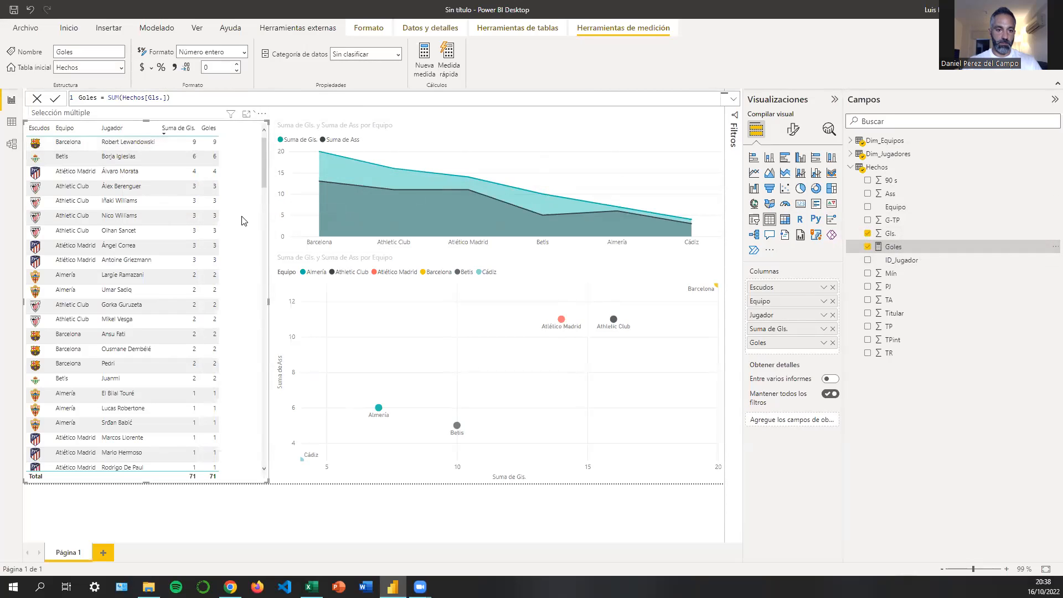
left_click(325, 522)
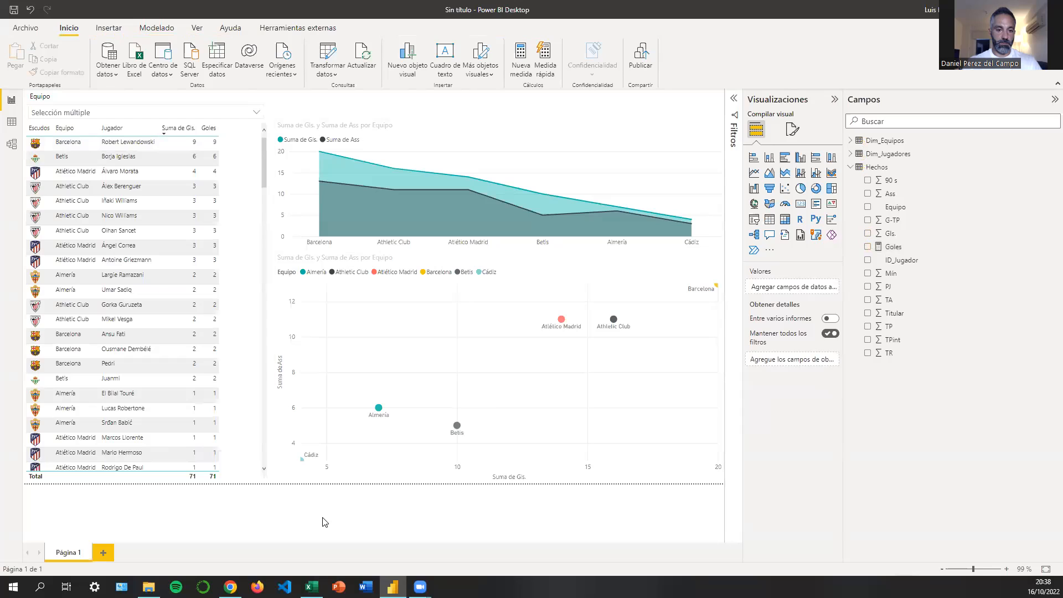
left_click(252, 174)
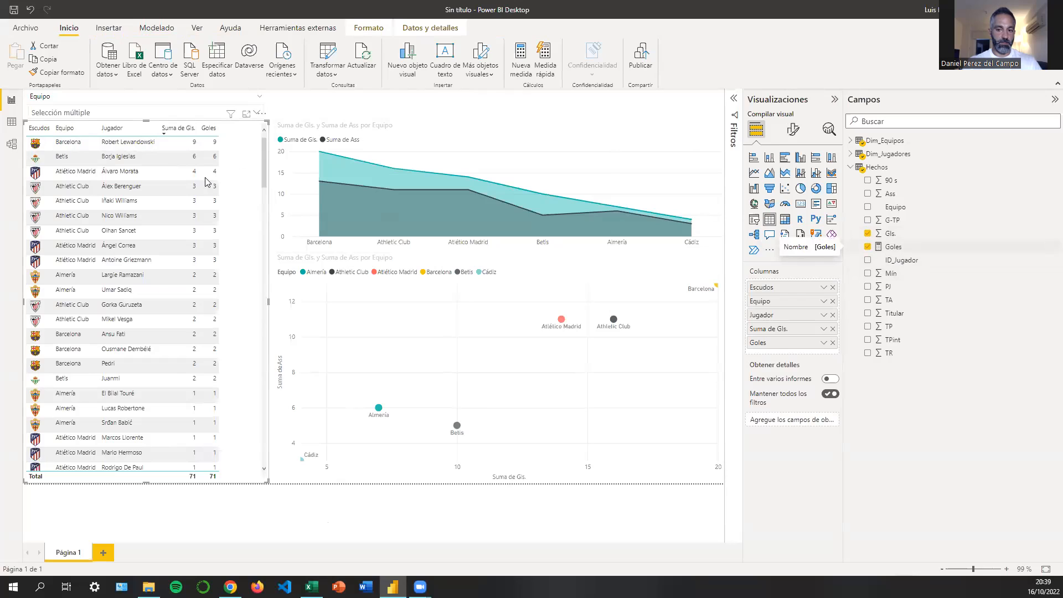
left_click(919, 250)
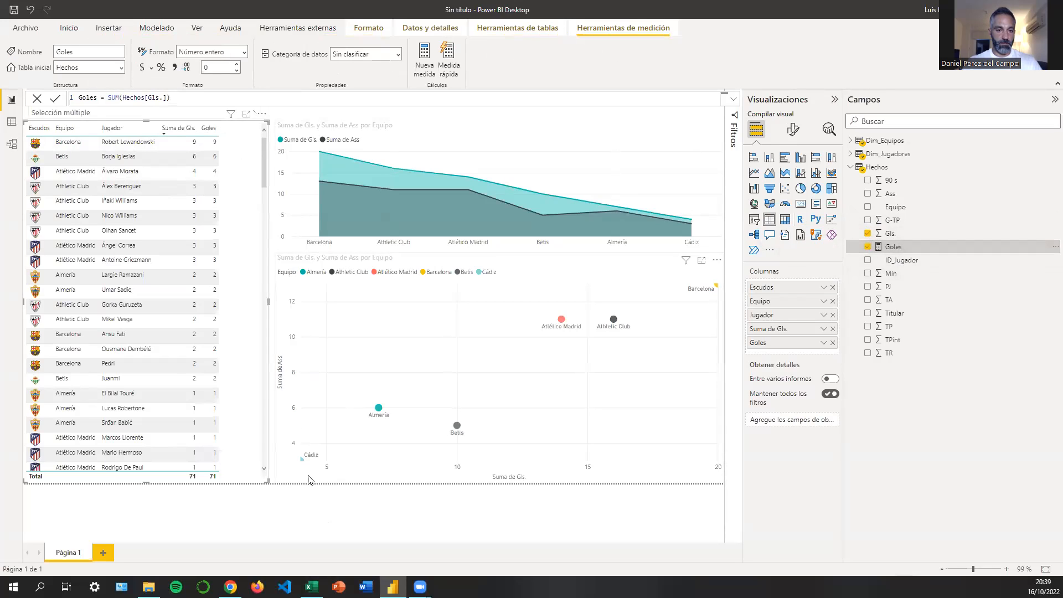
left_click(302, 505)
Remove Suma de Gls. from the player table and sort the rows by Goles in descending order.
left_click(237, 153)
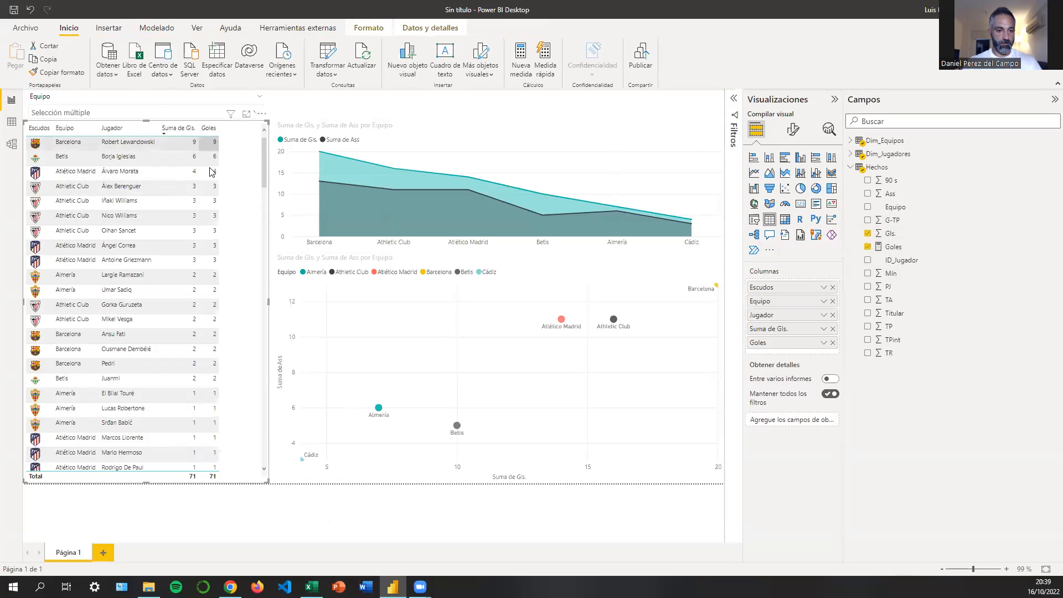
left_click(833, 329)
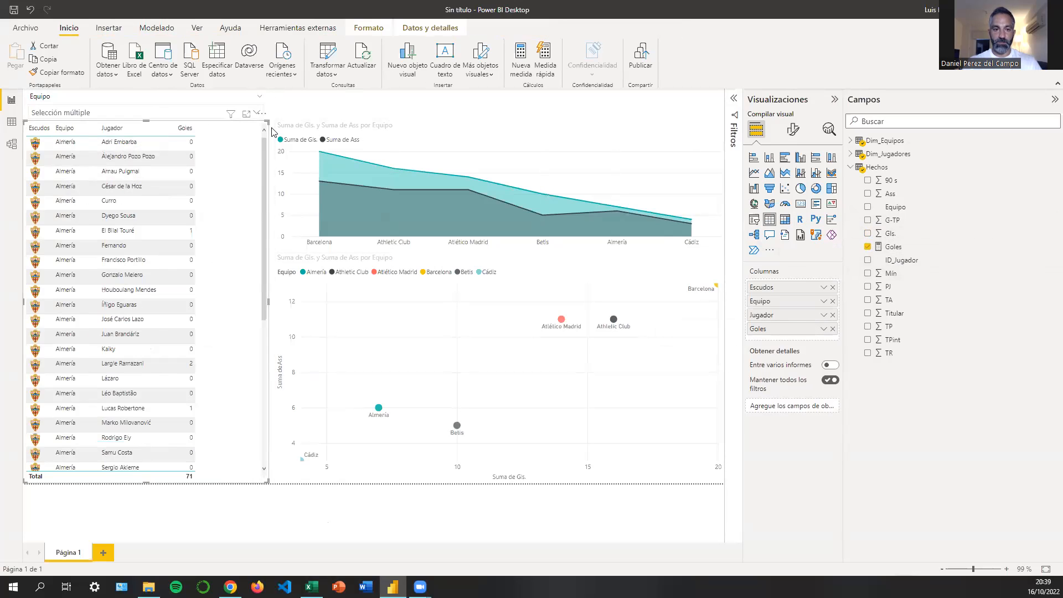
left_click(185, 128)
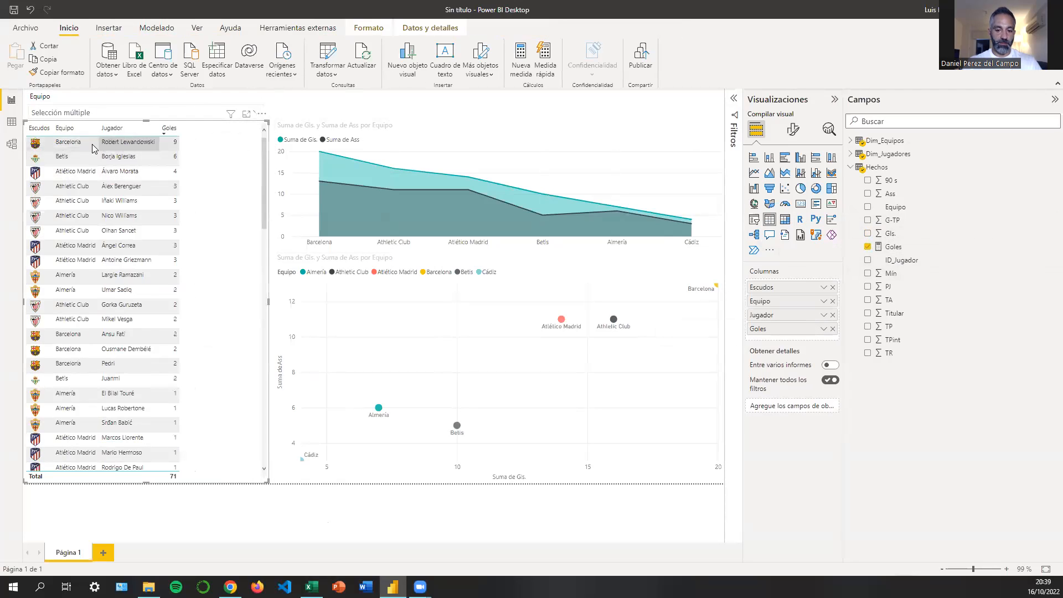
Widen the Jugador column of the player table so full player names fit, and deselect the table.
left_click(159, 132)
left_click_drag(160, 132, 189, 144)
left_click(180, 133)
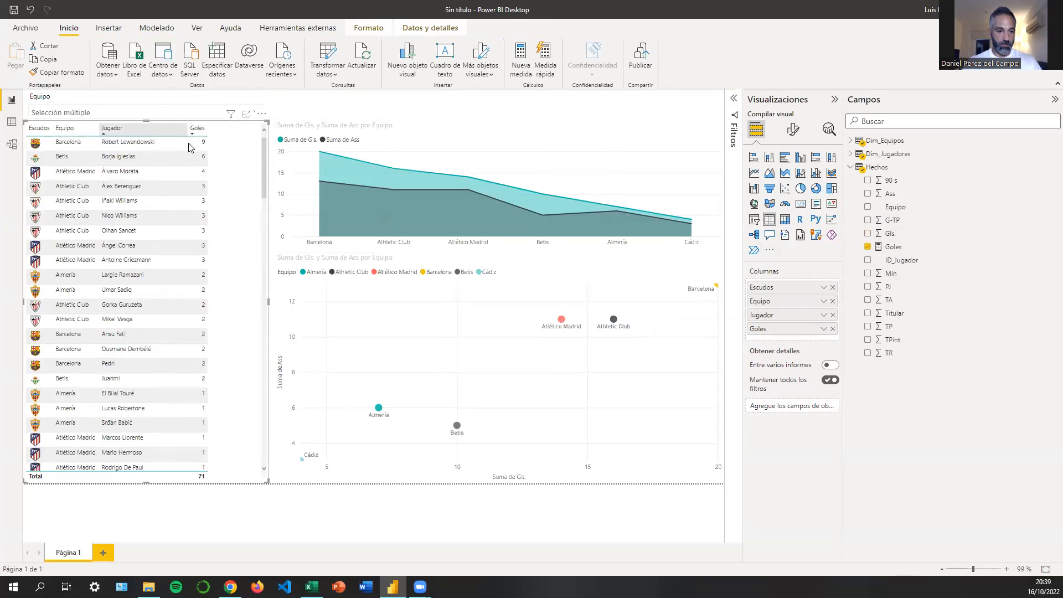
left_click(386, 511)
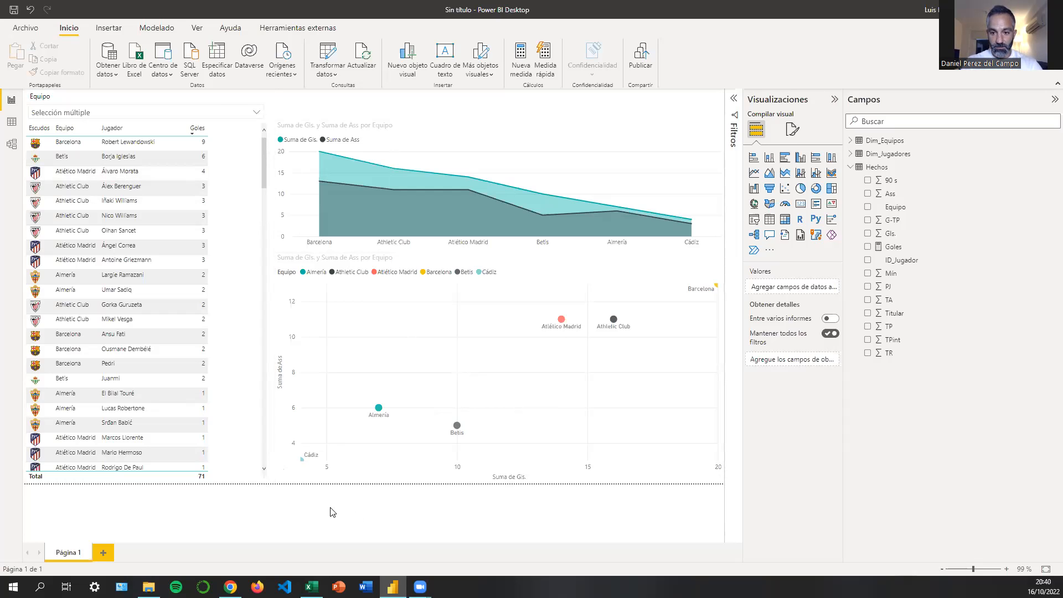
Switch to the Clase3.xlsx workbook in Excel and autofit the Jugador column of the Hechos sheet.
left_click(312, 587)
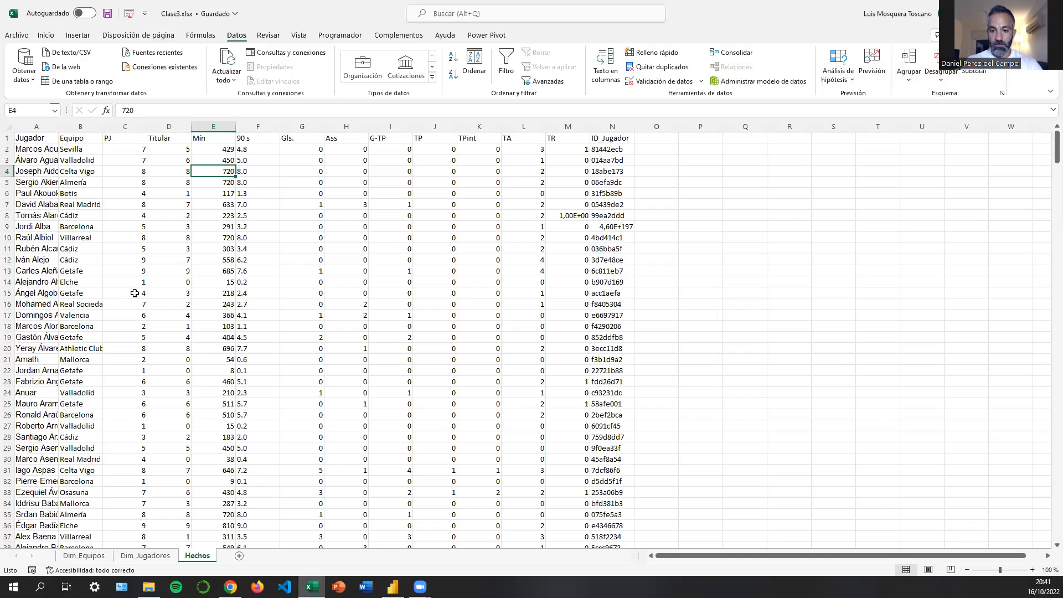
left_click_drag(57, 127, 57, 128)
double_click(57, 128)
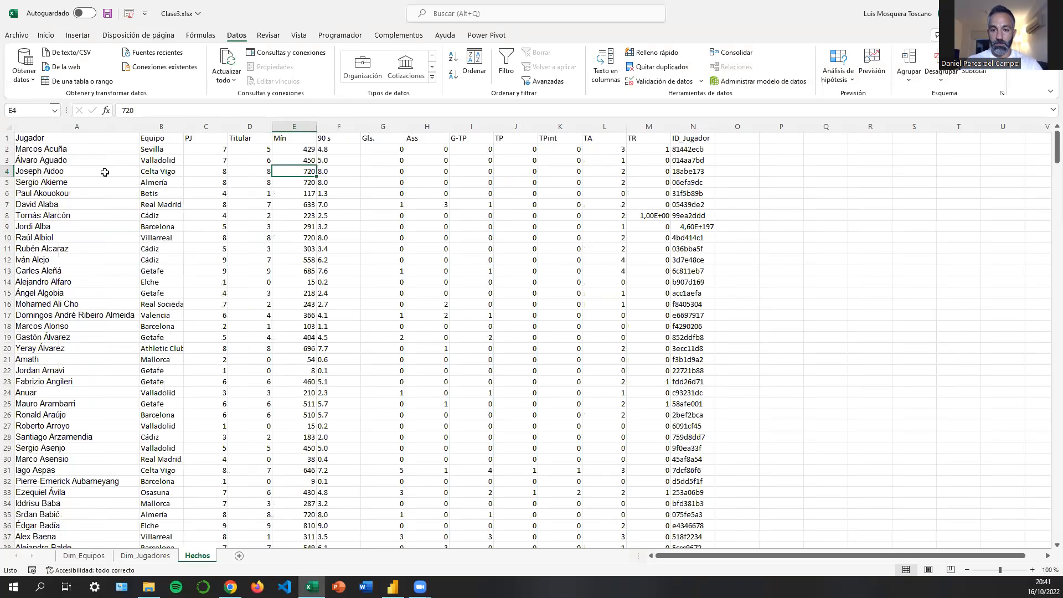
Set the Gls. value in cell G2 of the Hechos sheet to 10 and save the workbook.
left_click(395, 148)
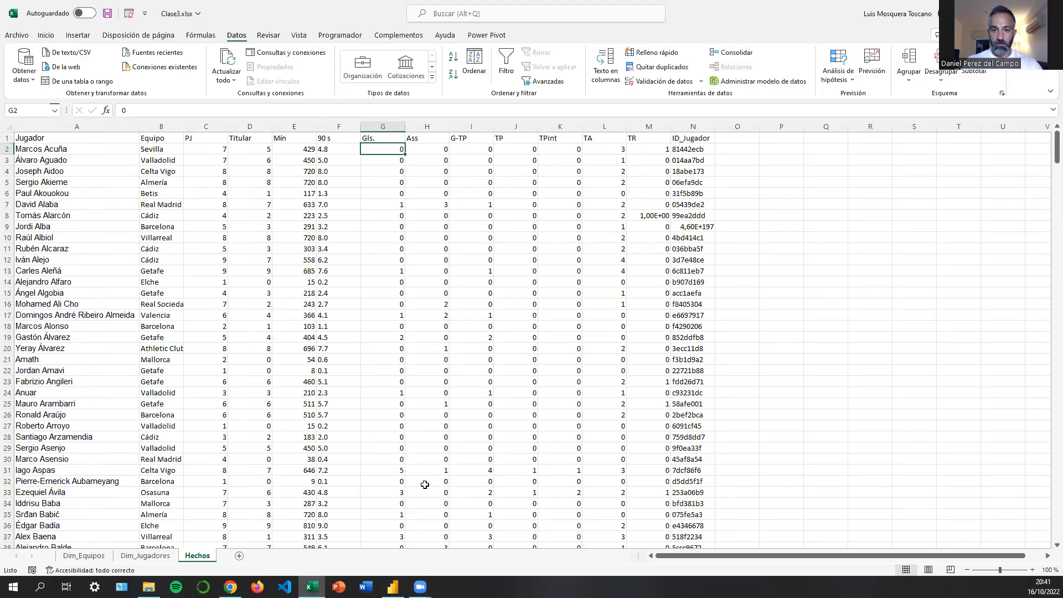
type("10")
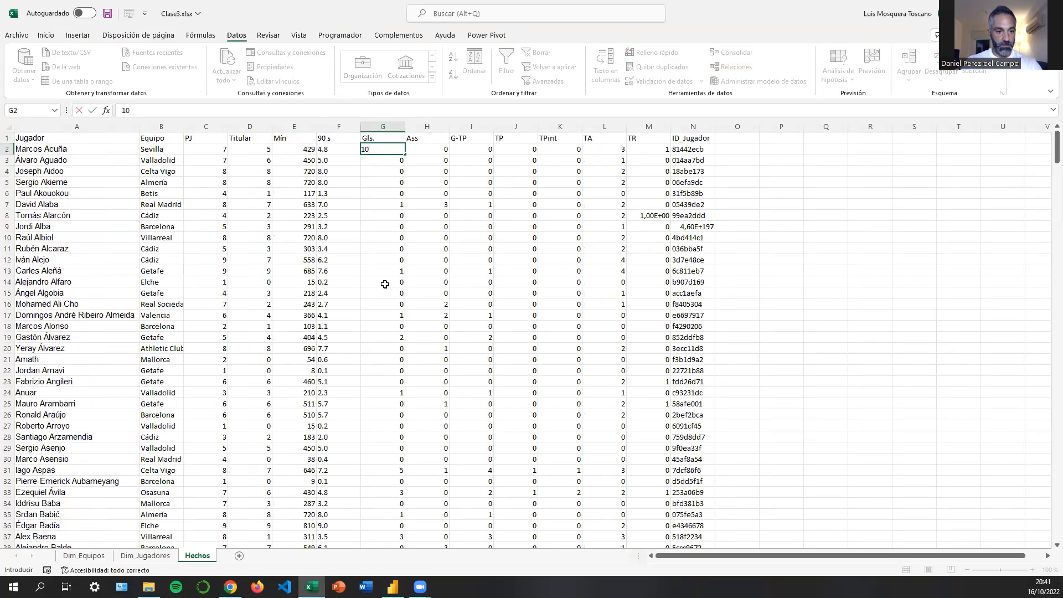
left_click(412, 236)
left_click(381, 149)
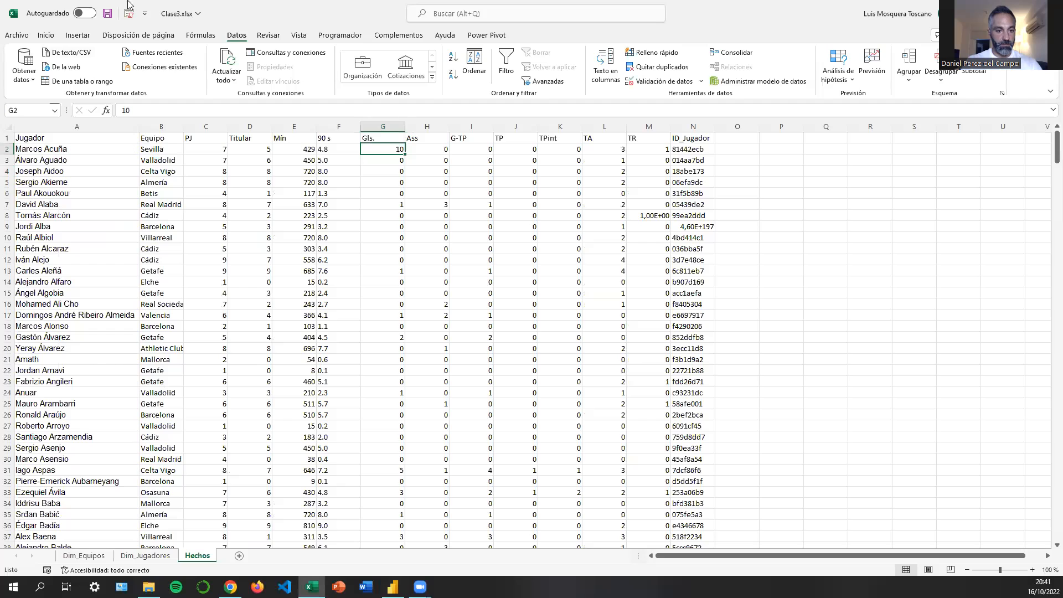
left_click(109, 14)
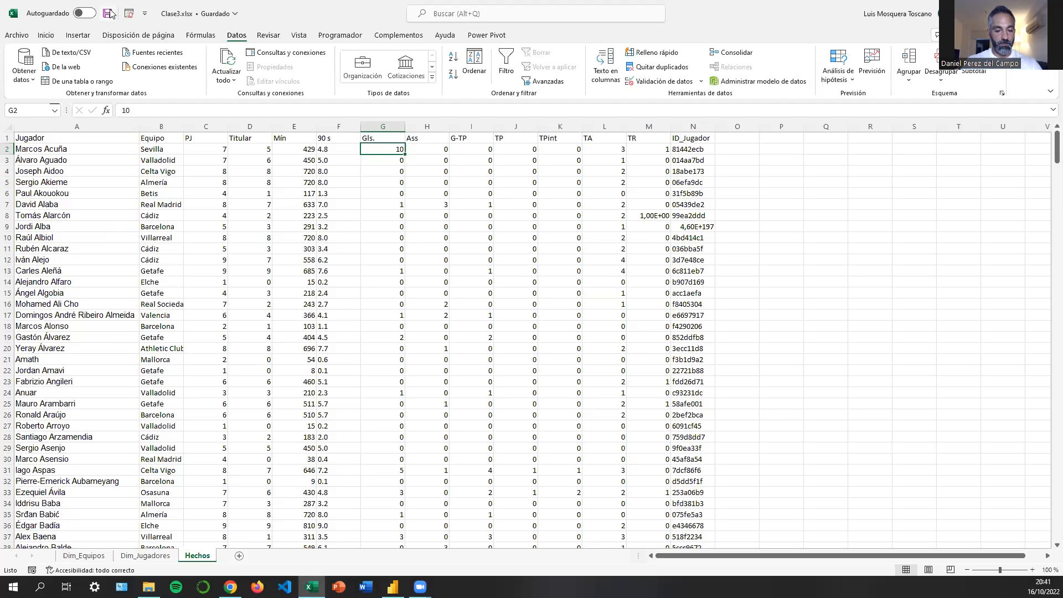
Switch to Power BI, refresh the report data and sort the player table by Goles in descending order.
left_click(393, 587)
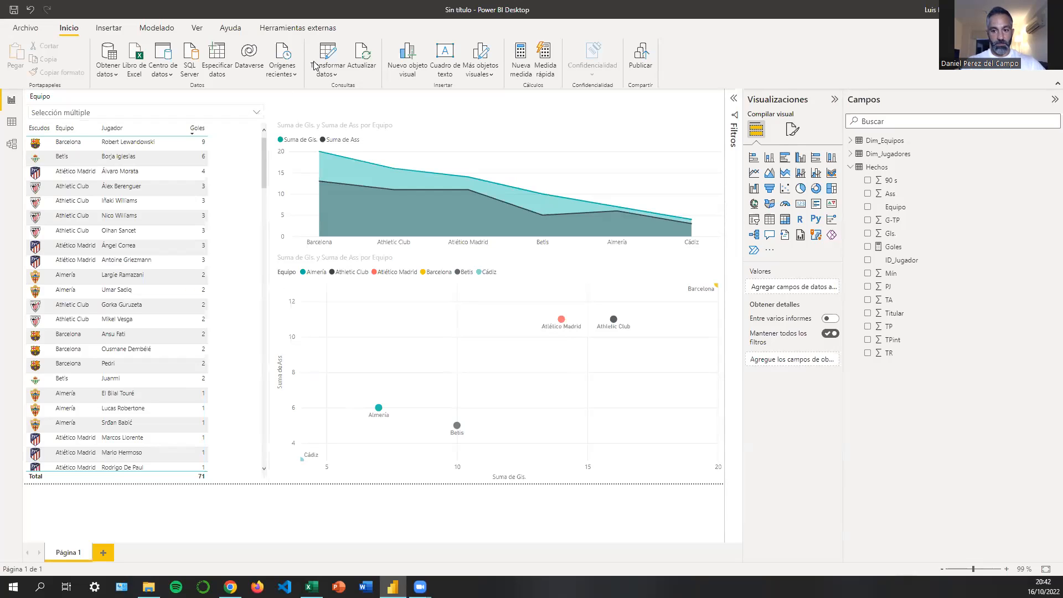
left_click(365, 56)
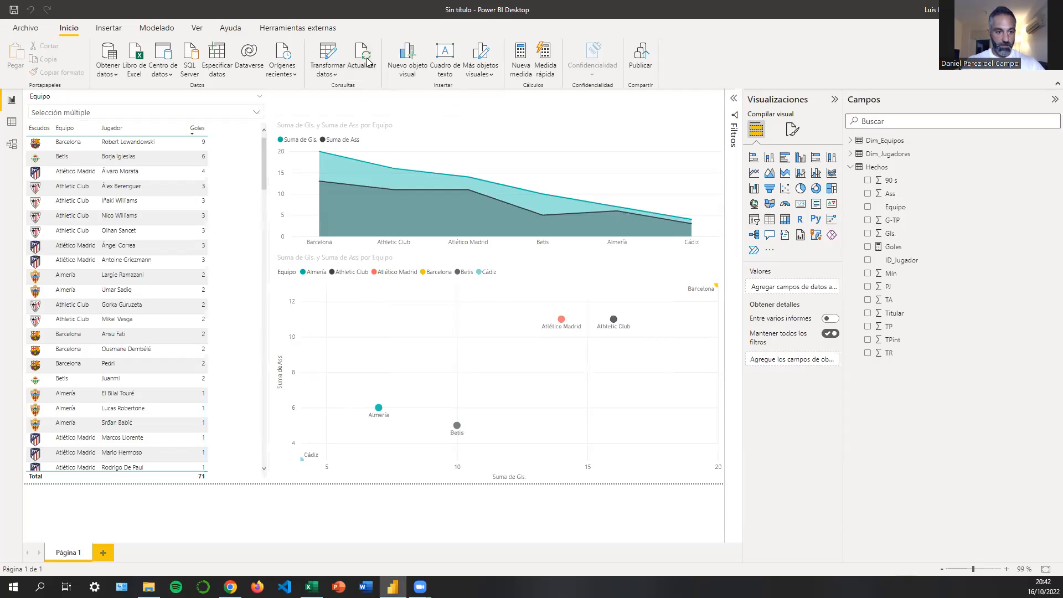
left_click(210, 140)
left_click(199, 131)
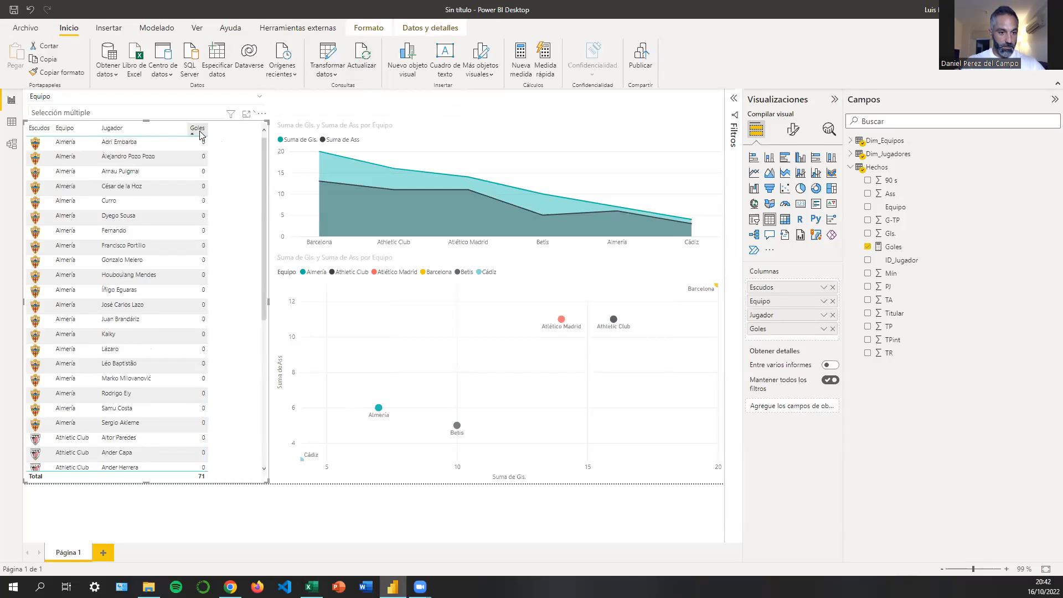
left_click(199, 130)
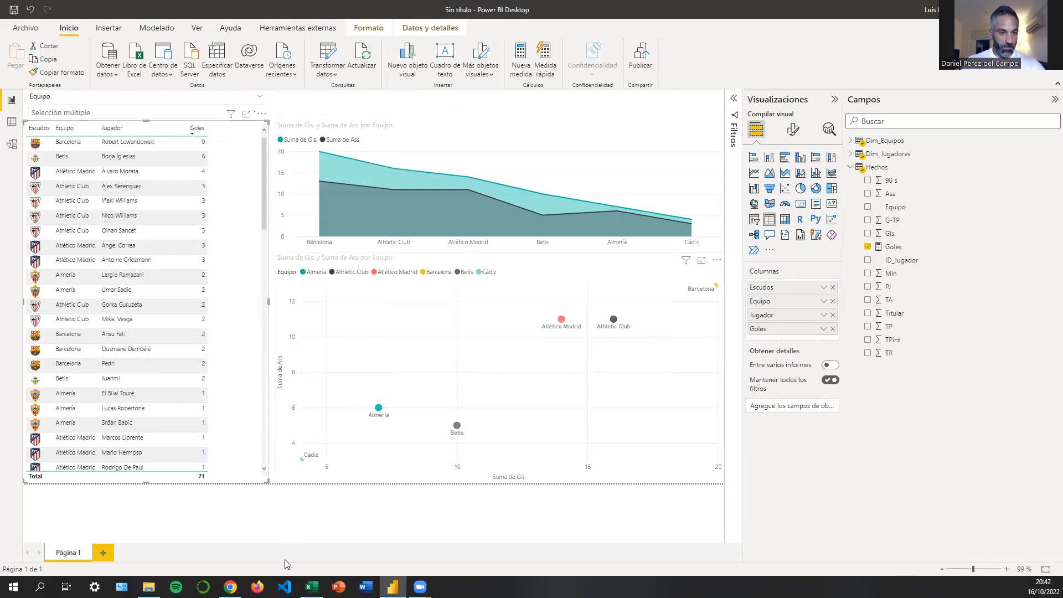
Check the edited player's row and Gls. value in Excel, and refresh the data in Power BI again.
left_click(311, 587)
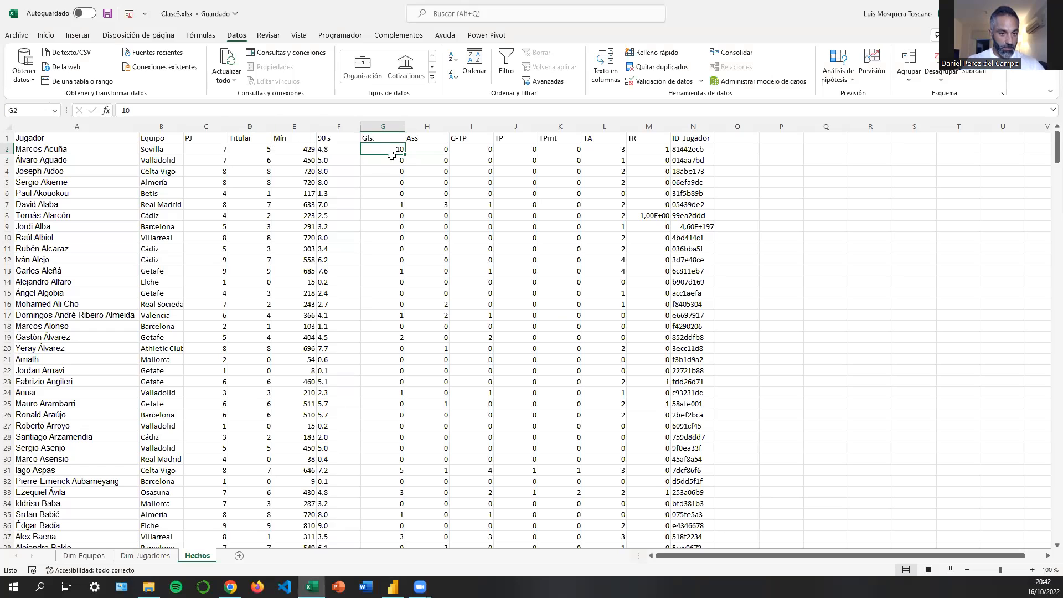
left_click(95, 149)
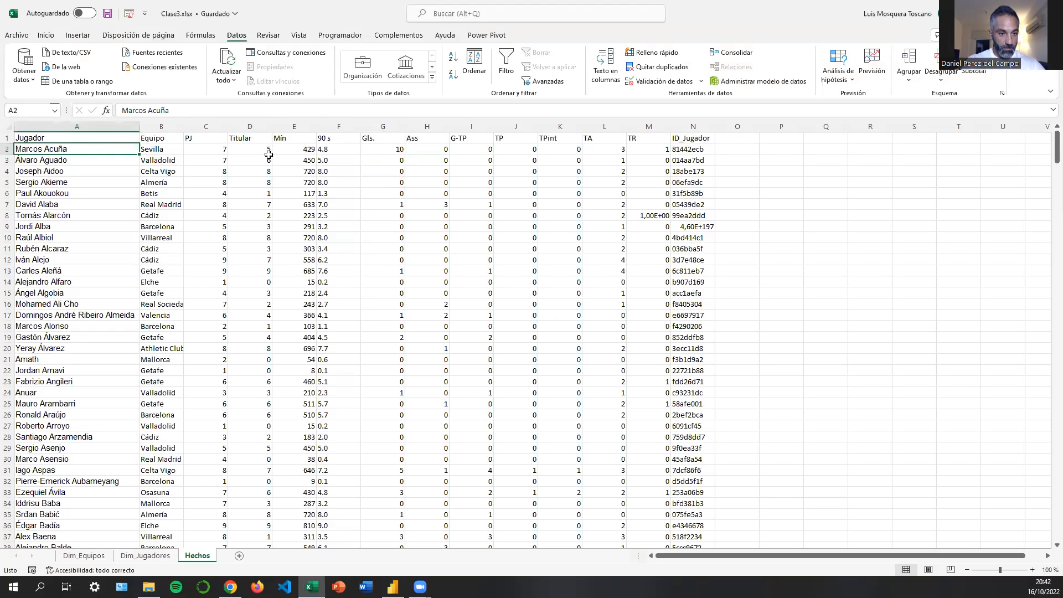
left_click(386, 148)
left_click(394, 582)
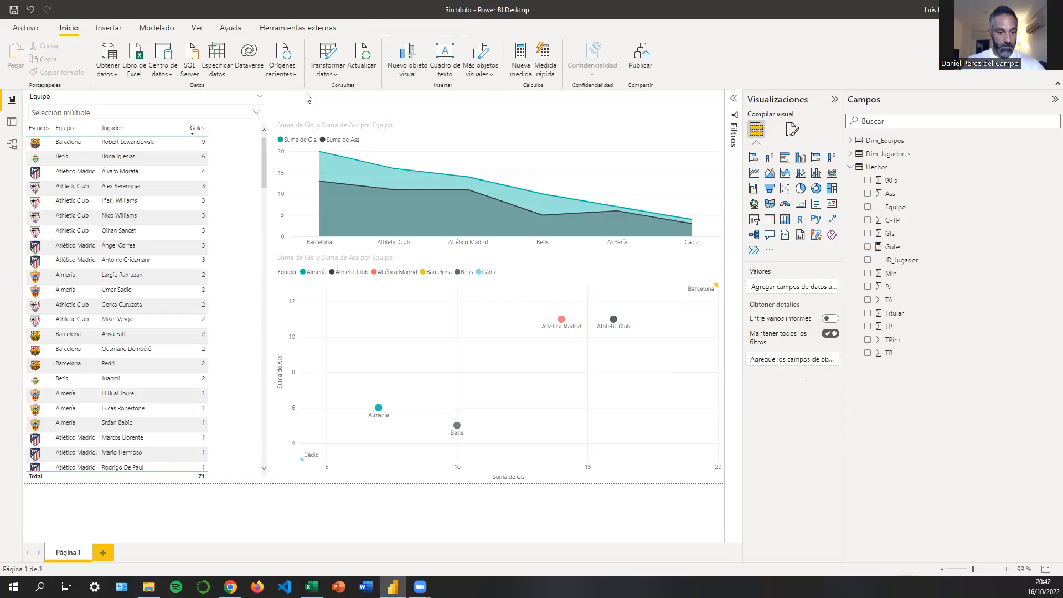
left_click(362, 60)
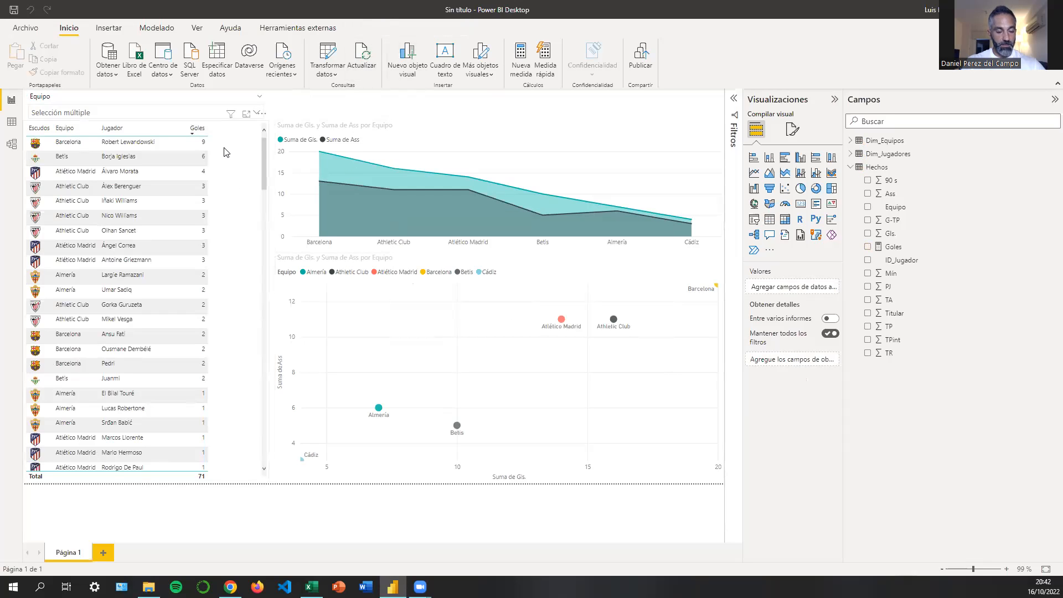
Add the Gls. field from Hechos to the player table beside Goles and refresh the report data.
left_click_drag(901, 233, 252, 172)
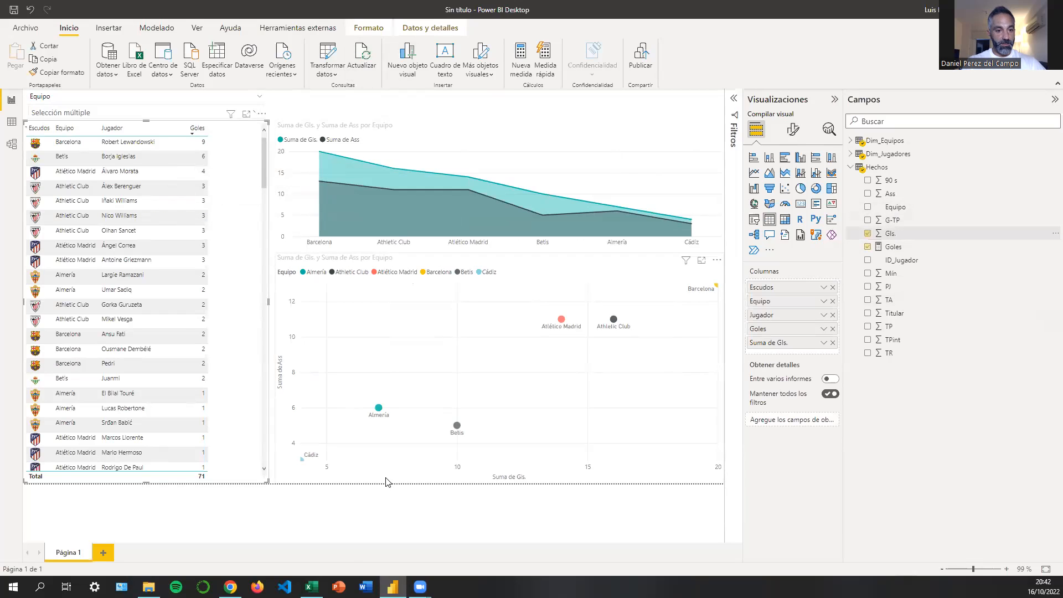
left_click(311, 587)
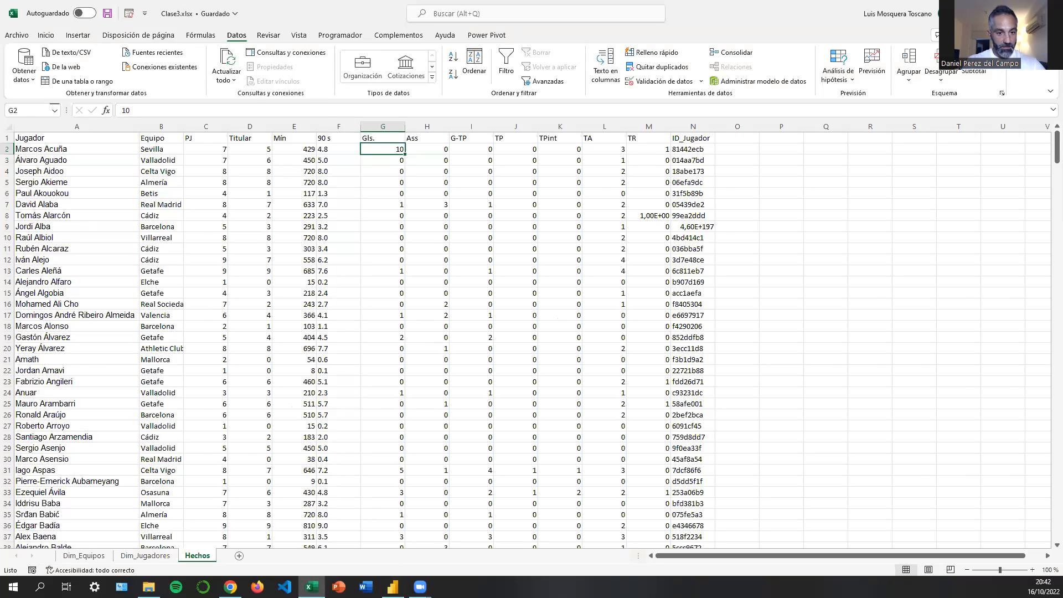
left_click(392, 587)
left_click(361, 58)
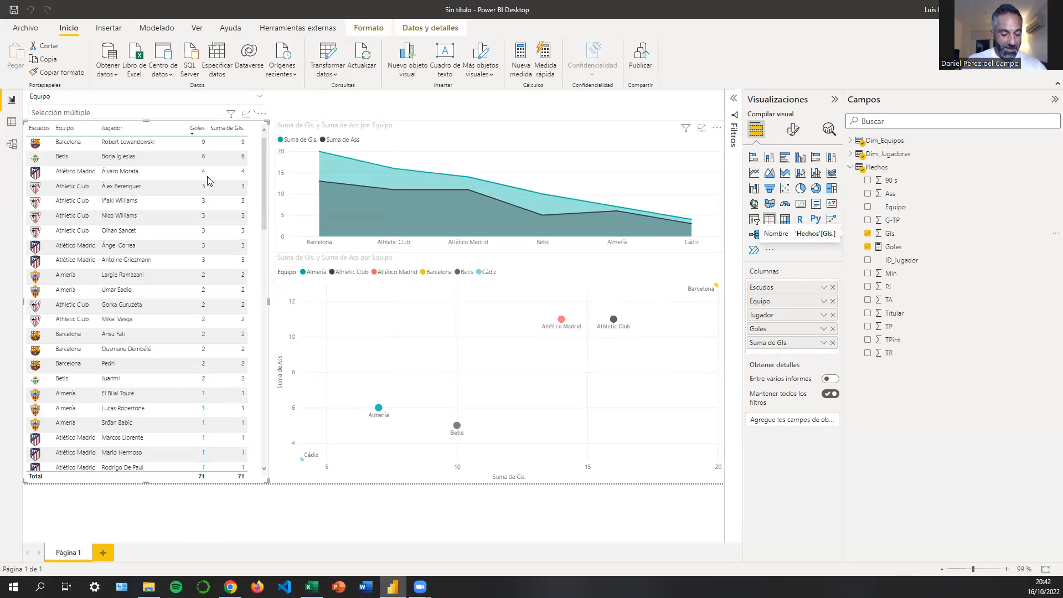
Clear the Equipo slicer selection so the report covers all teams.
left_click(216, 113)
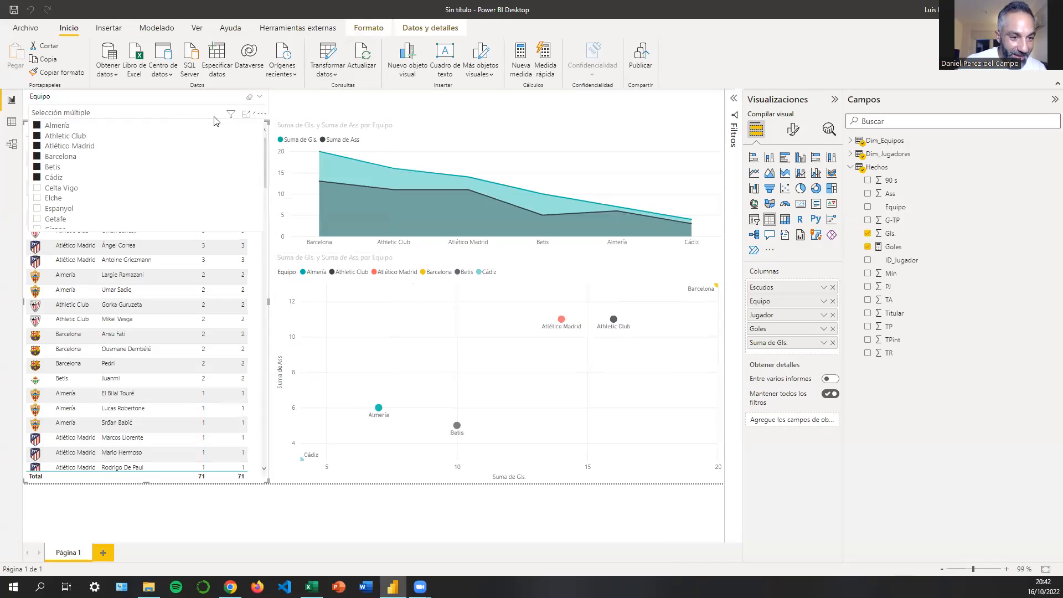
left_click(253, 97)
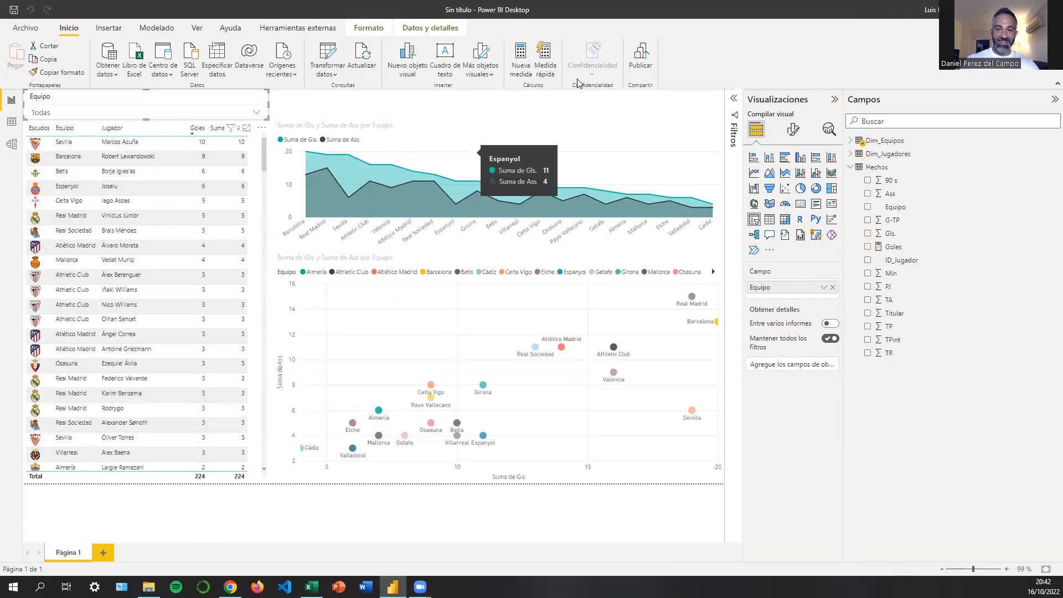
left_click(579, 98)
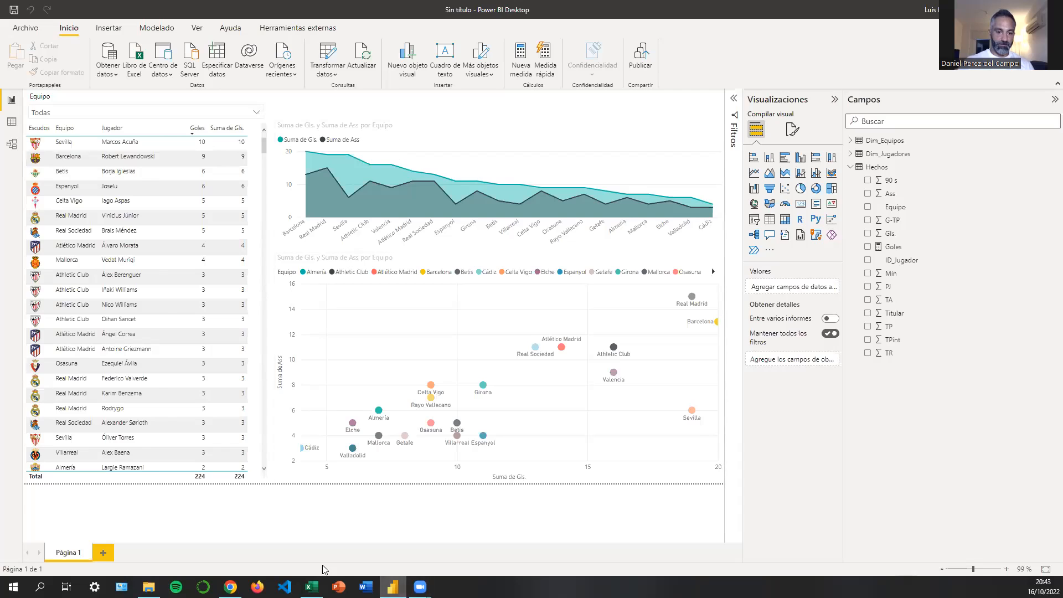
Switch to Excel, change the Gls. value in cell G2 to 11 and save the workbook.
left_click(312, 587)
type("11")
left_click(387, 182)
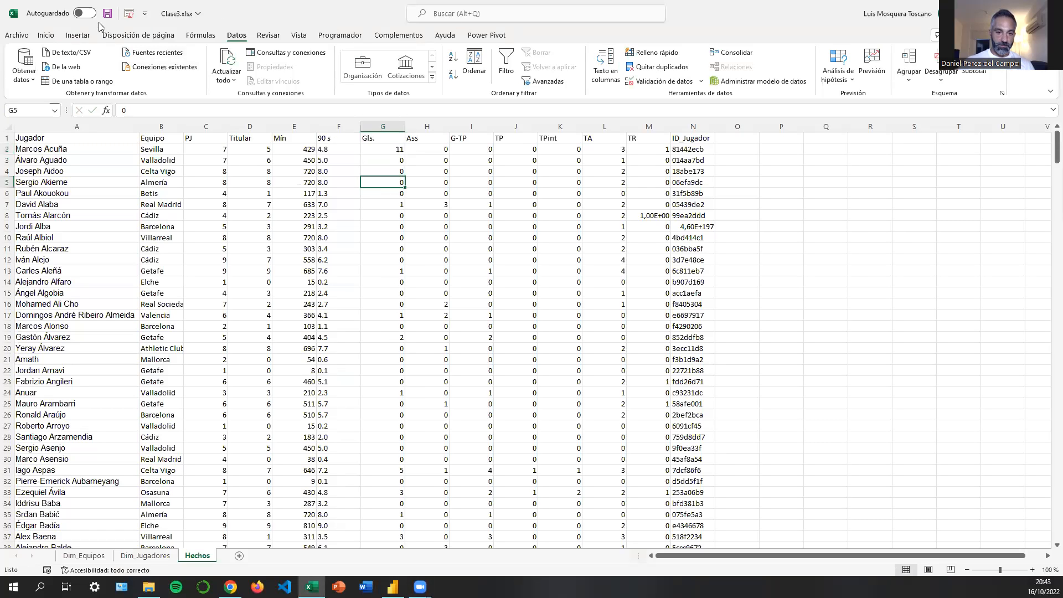
Return to Power BI and refresh the report with the updated workbook data, without saving the report file.
left_click(393, 586)
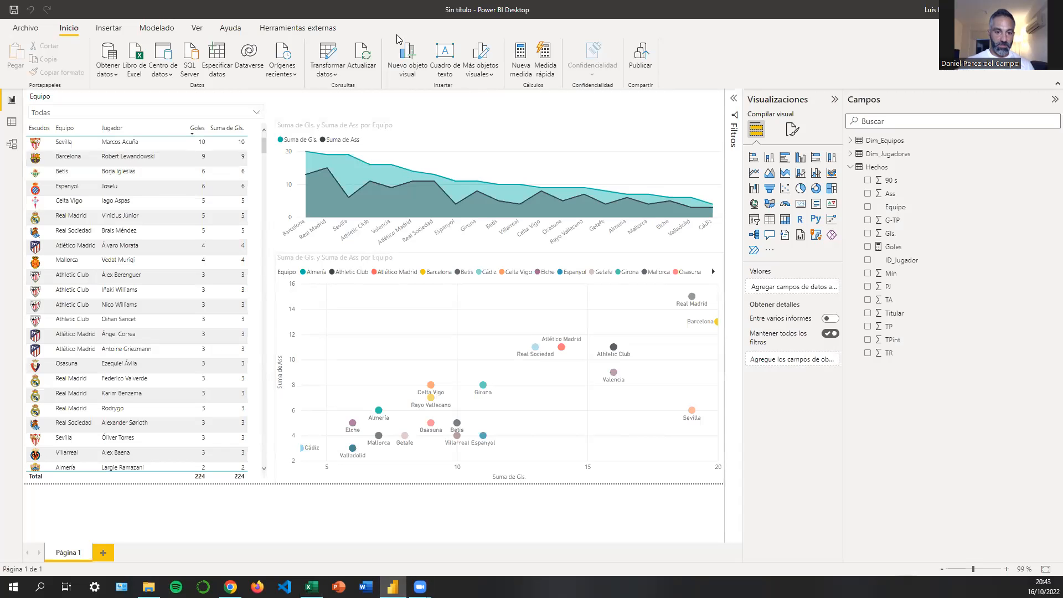
left_click(370, 55)
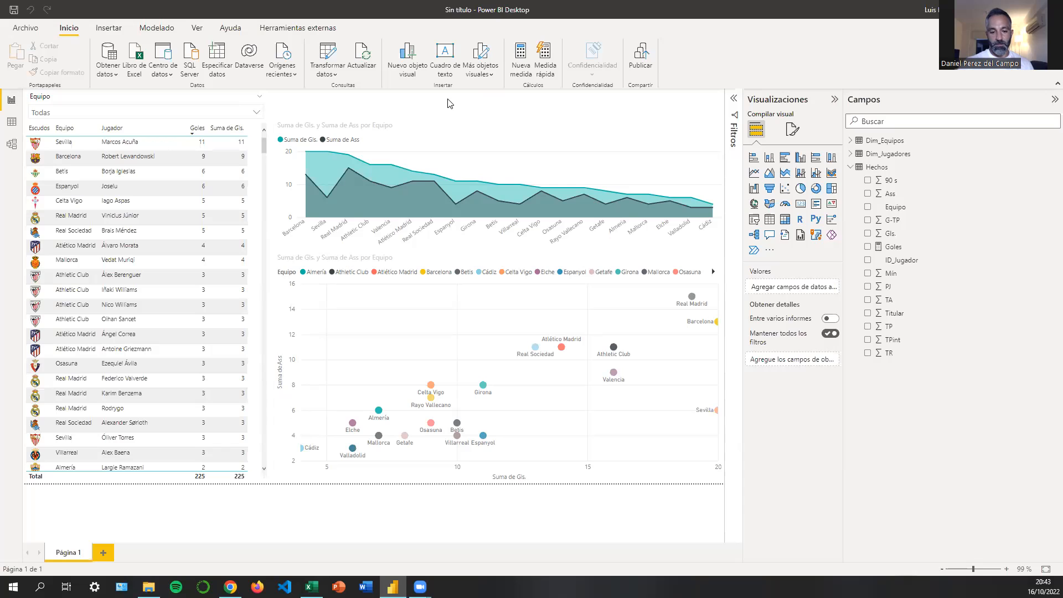
left_click(13, 9)
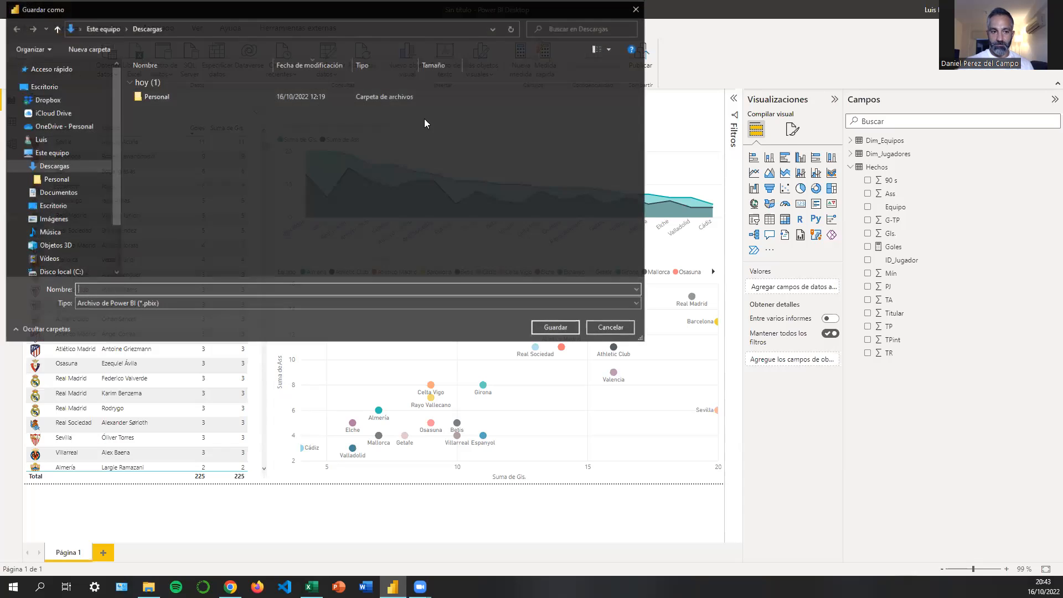
left_click(613, 328)
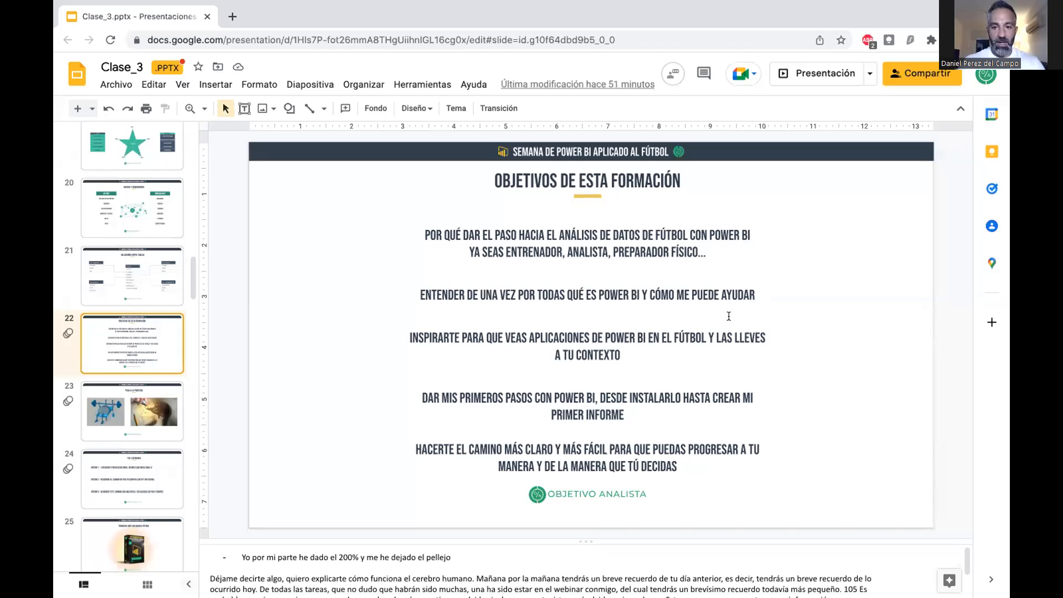
In the Clase_3 Google Slides deck, start the slideshow from slide 22, "Objetivos de esta formación".
left_click(792, 72)
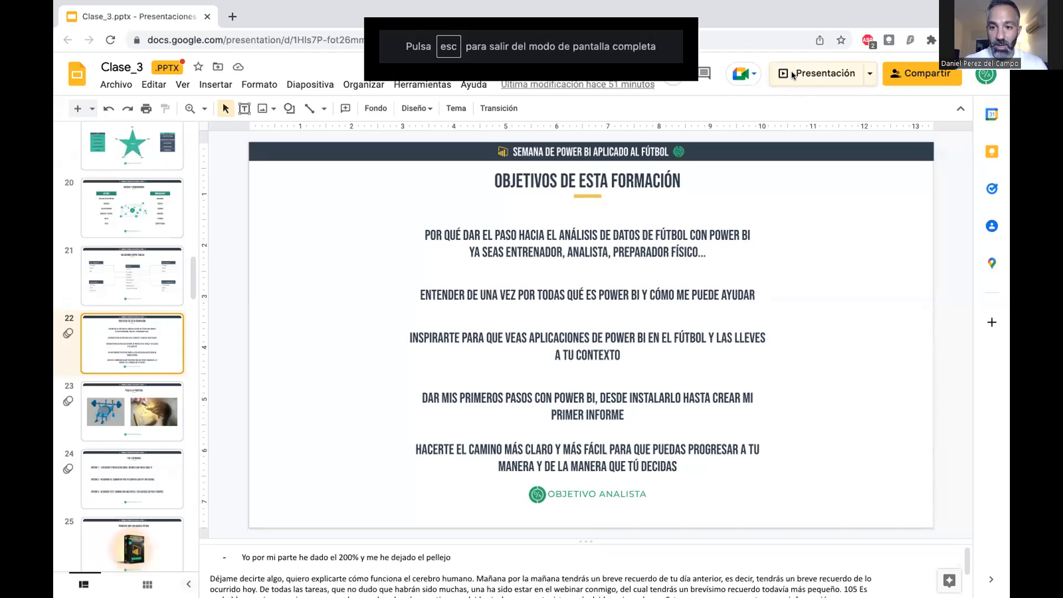